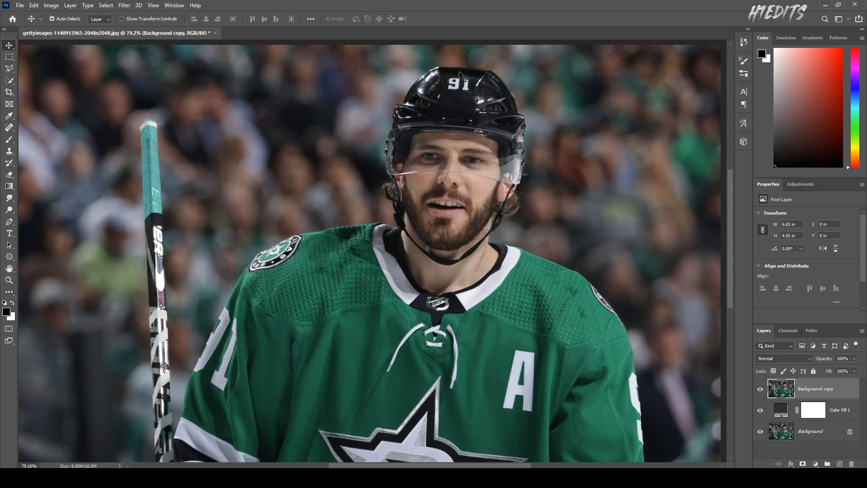
Step: Examine the player's face up close and check the overall photo for detail and sharpness
{"action": "scroll", "coordinate": [452, 183], "scroll_direction": "down", "scroll_amount": 2}
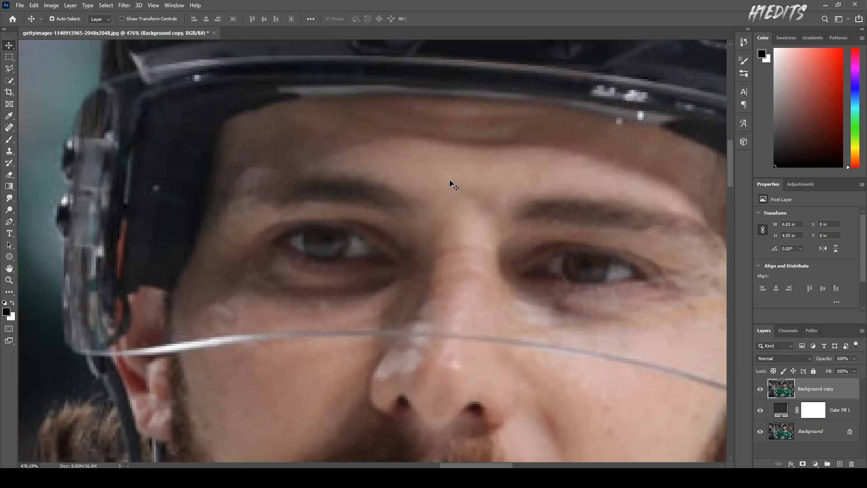
{"action": "scroll", "coordinate": [454, 184], "scroll_direction": "down", "scroll_amount": 4}
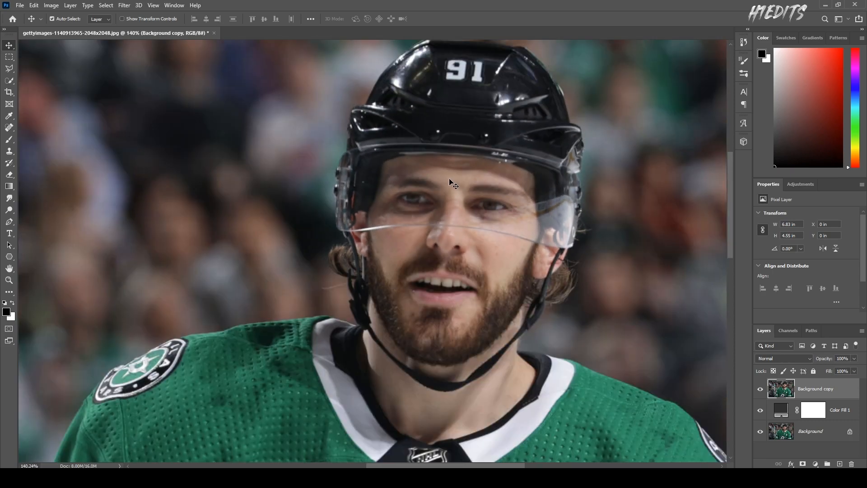
{"action": "scroll", "coordinate": [447, 193], "scroll_direction": "up", "scroll_amount": 5}
{"action": "scroll", "coordinate": [447, 192], "scroll_direction": "up", "scroll_amount": 2}
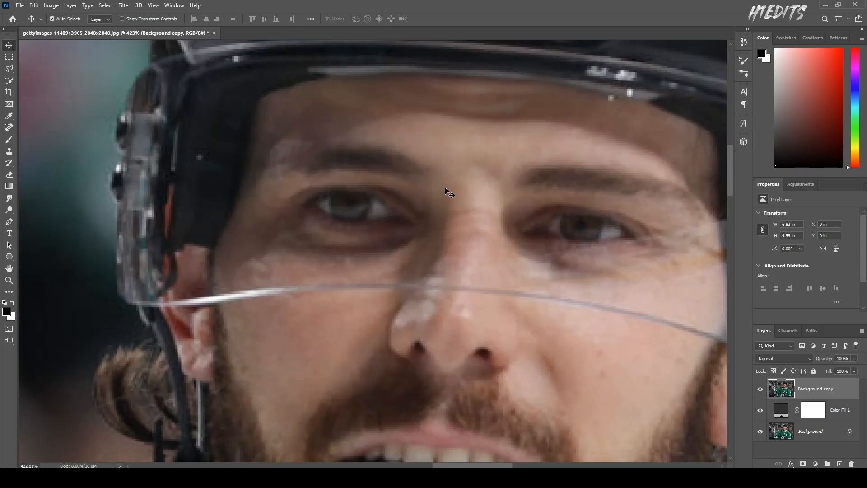
{"action": "scroll", "coordinate": [447, 192], "scroll_direction": "down", "scroll_amount": 5}
{"action": "scroll", "coordinate": [447, 192], "scroll_direction": "down", "scroll_amount": 2}
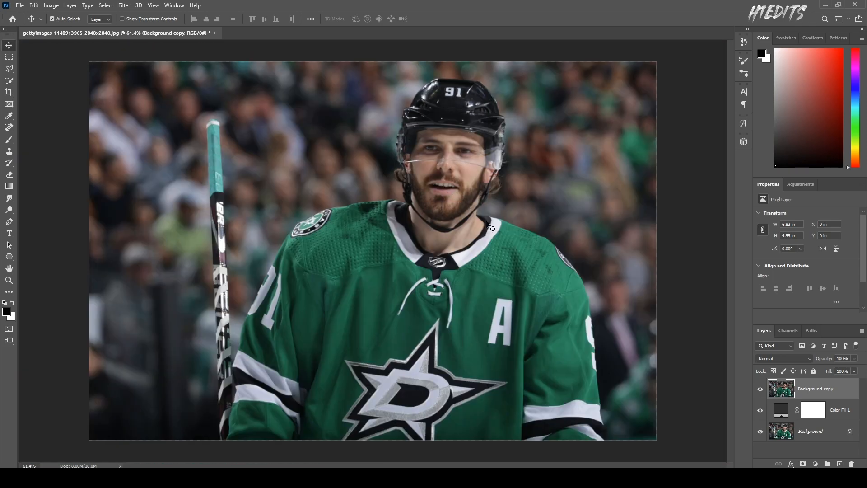
{"action": "scroll", "coordinate": [523, 368], "scroll_direction": "up", "scroll_amount": 1}
{"action": "scroll", "coordinate": [529, 367], "scroll_direction": "down", "scroll_amount": 1}
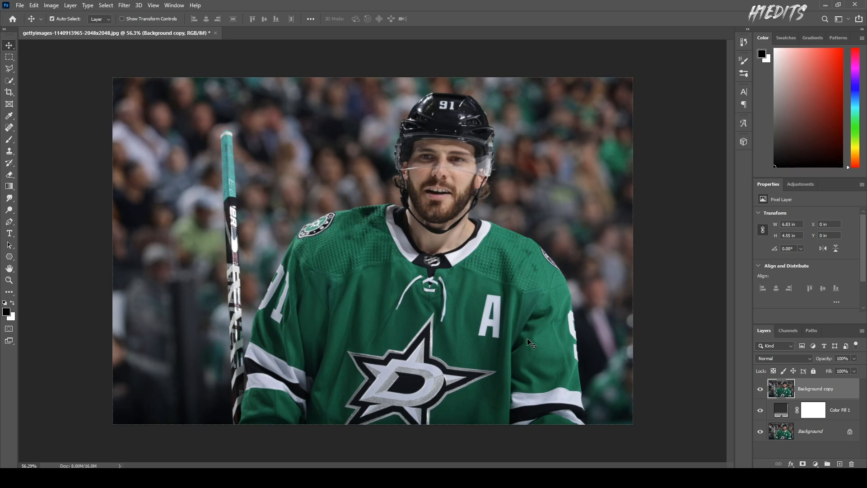
{"action": "scroll", "coordinate": [532, 344], "scroll_direction": "up", "scroll_amount": 1}
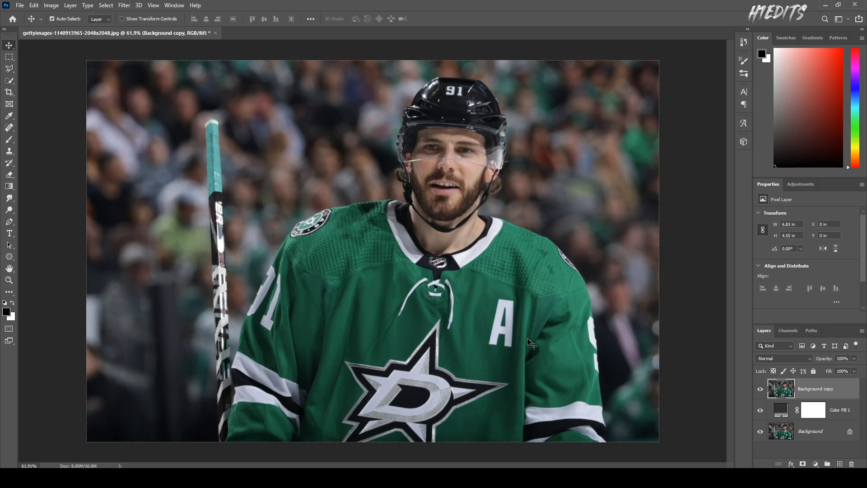
Step: Open the Camera Raw filter on the Background copy layer and set Texture to +11 and Clarity to +39
{"action": "left_click", "coordinate": [124, 6]}
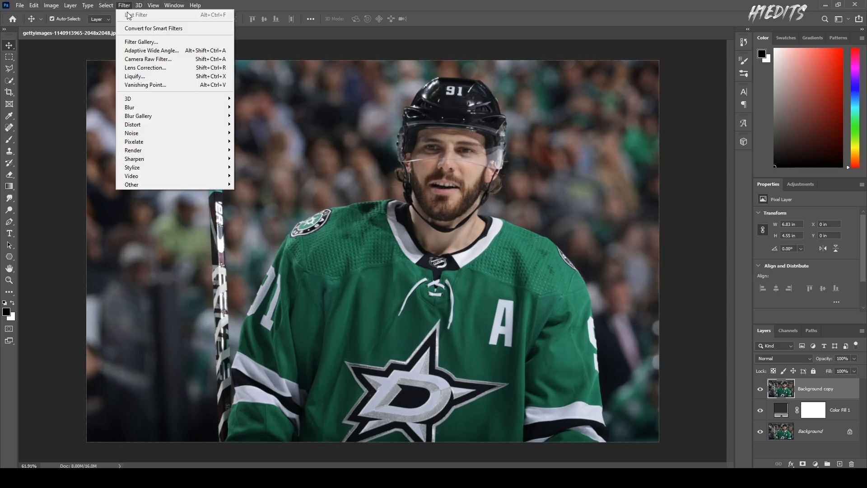
{"action": "left_click", "coordinate": [192, 62]}
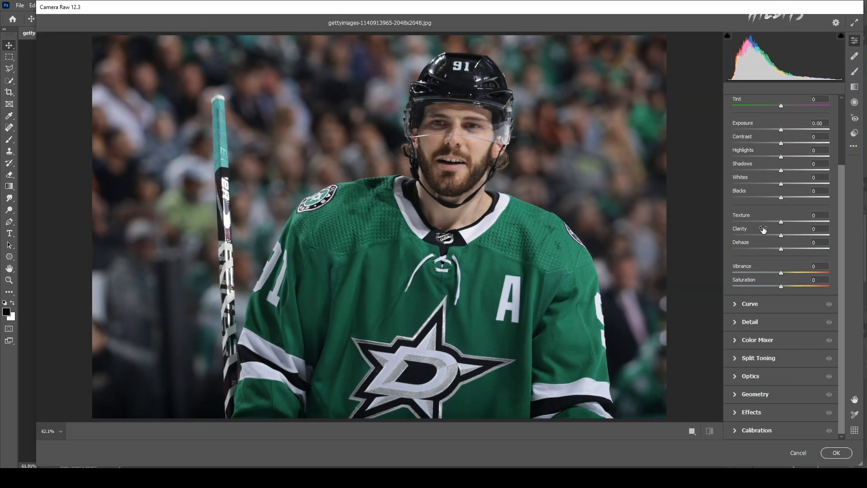
{"action": "scroll", "coordinate": [763, 230], "scroll_direction": "up", "scroll_amount": 3}
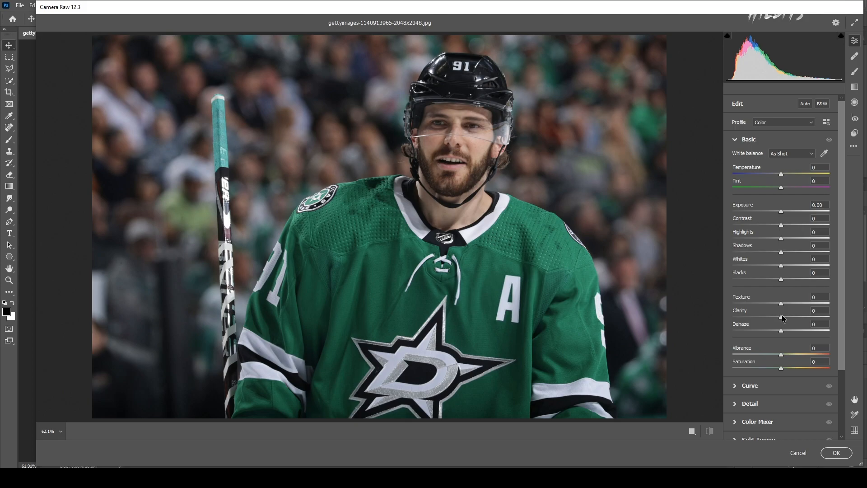
{"action": "left_click_drag", "start_coordinate": [781, 317], "coordinate": [801, 316]}
{"action": "left_click", "coordinate": [463, 128]}
{"action": "scroll", "coordinate": [440, 220], "scroll_direction": "down", "scroll_amount": 6}
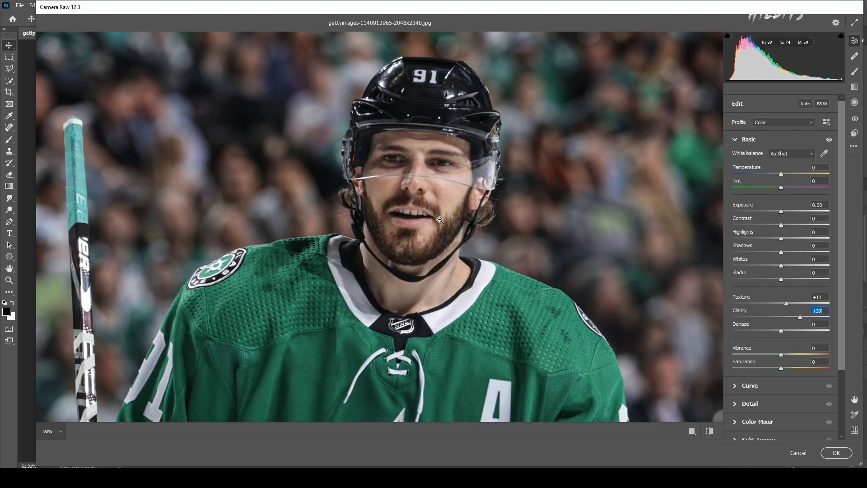
{"action": "scroll", "coordinate": [439, 219], "scroll_direction": "down", "scroll_amount": 4}
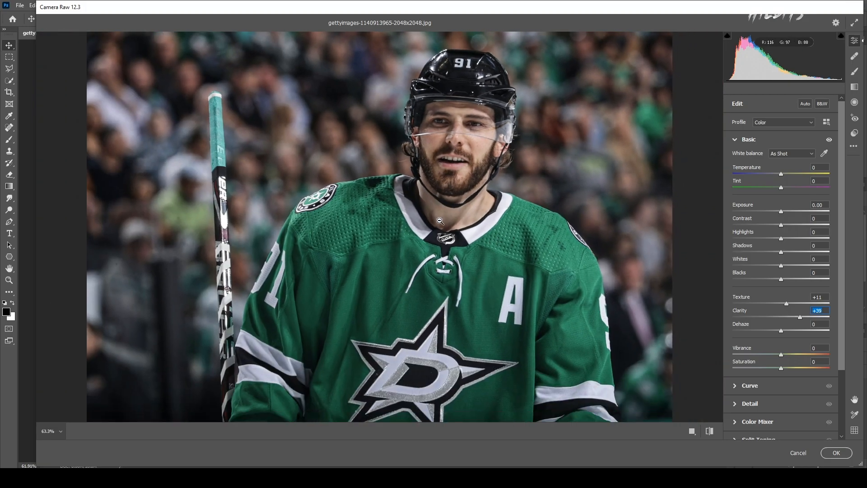
{"action": "scroll", "coordinate": [440, 220], "scroll_direction": "up", "scroll_amount": 1}
{"action": "scroll", "coordinate": [439, 221], "scroll_direction": "down", "scroll_amount": 2}
{"action": "scroll", "coordinate": [440, 221], "scroll_direction": "up", "scroll_amount": 1}
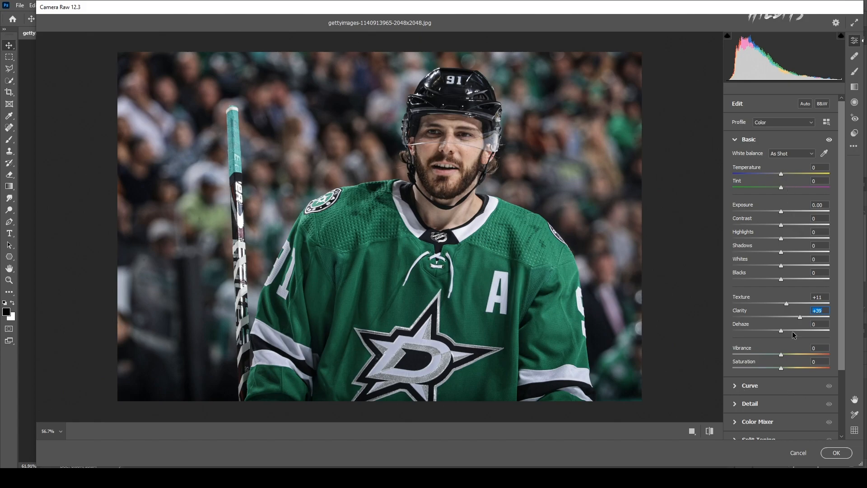
Step: Try a lower white balance value in the Camera Raw filter and reset it to 0
{"action": "scroll", "coordinate": [784, 217], "scroll_direction": "down", "scroll_amount": 2}
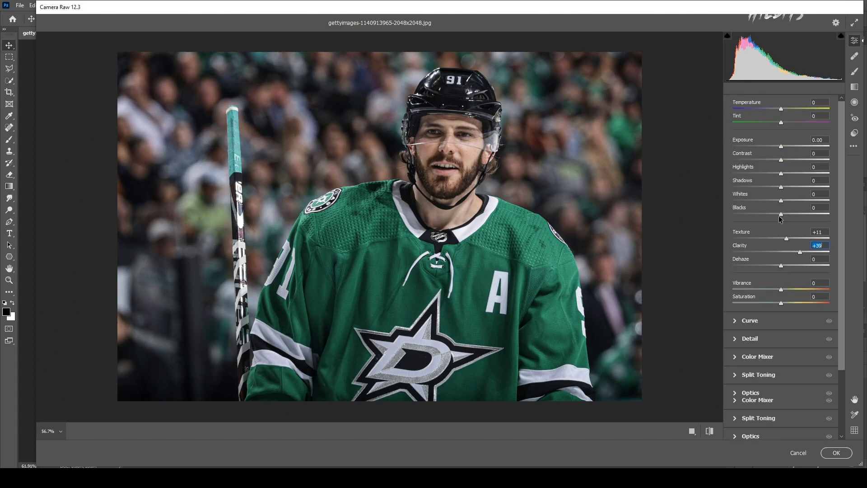
{"action": "scroll", "coordinate": [784, 237], "scroll_direction": "up", "scroll_amount": 2}
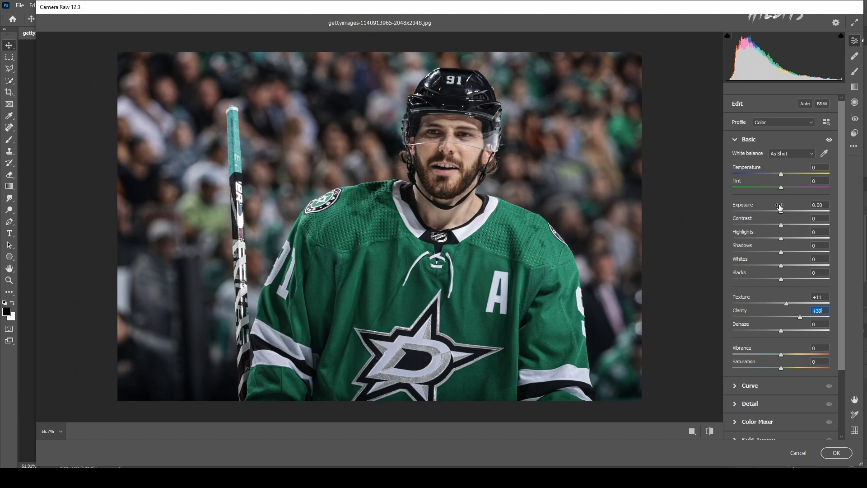
{"action": "left_click_drag", "start_coordinate": [782, 177], "coordinate": [775, 176]}
{"action": "type", "text": "0"}
{"action": "key", "text": "Tab"}
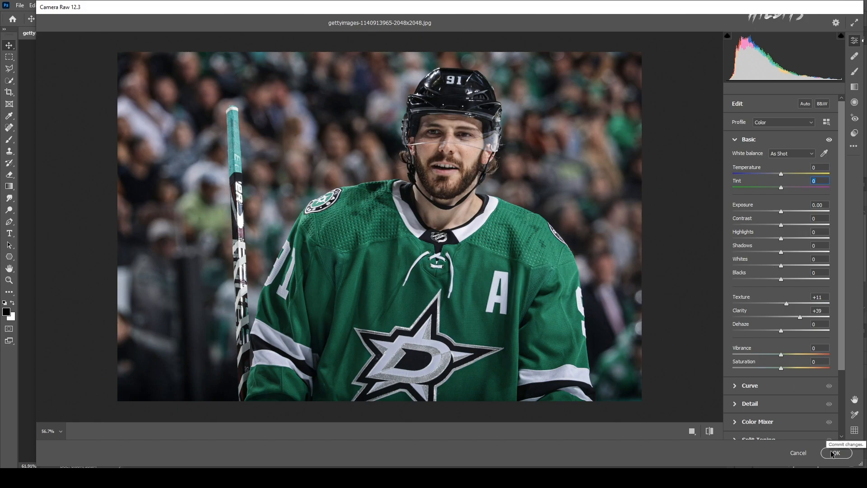
Step: Apply the Camera Raw adjustments to the Background copy layer
{"action": "left_click", "coordinate": [835, 452]}
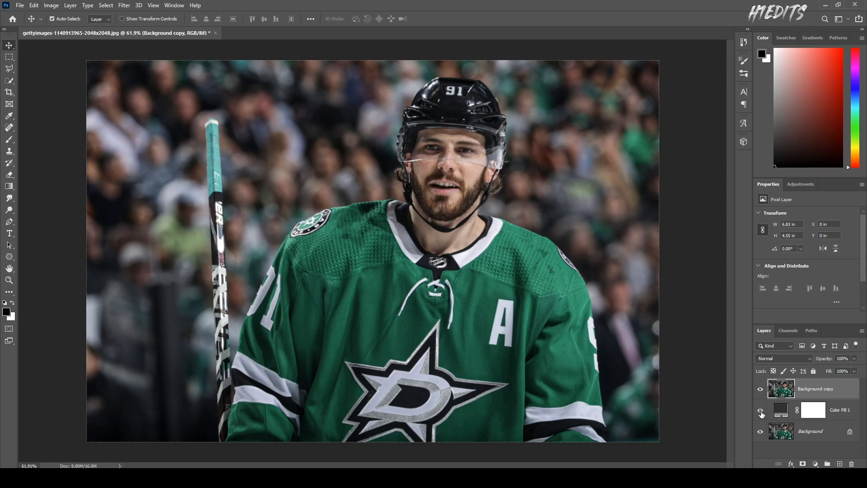
{"action": "scroll", "coordinate": [406, 267], "scroll_direction": "down", "scroll_amount": 1}
{"action": "scroll", "coordinate": [405, 268], "scroll_direction": "up", "scroll_amount": 2}
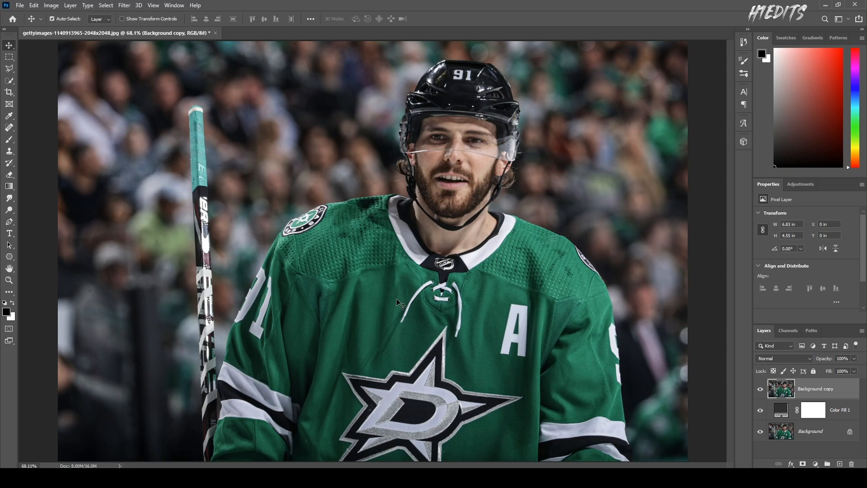
{"action": "scroll", "coordinate": [490, 369], "scroll_direction": "up", "scroll_amount": 4}
{"action": "scroll", "coordinate": [491, 373], "scroll_direction": "down", "scroll_amount": 3}
{"action": "scroll", "coordinate": [505, 375], "scroll_direction": "down", "scroll_amount": 3}
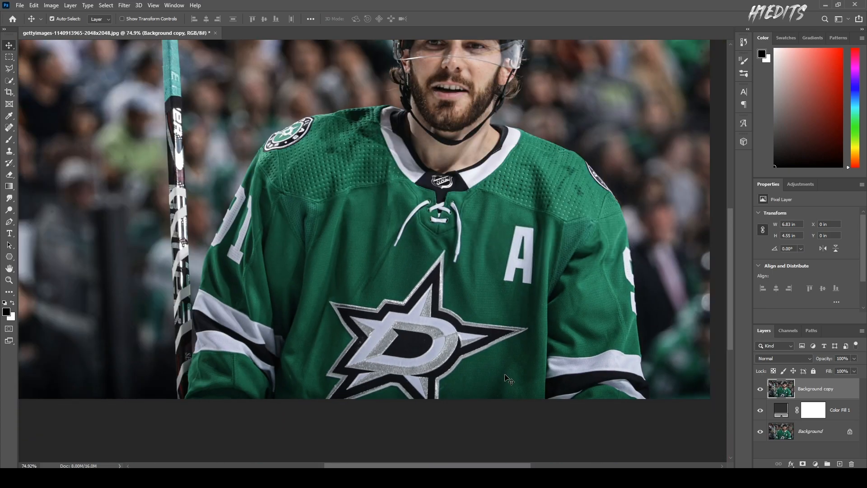
Step: Duplicate the Background copy layer and place the duplicate in a new group named Seguin Mask
{"action": "key", "text": "ctrl+j"}
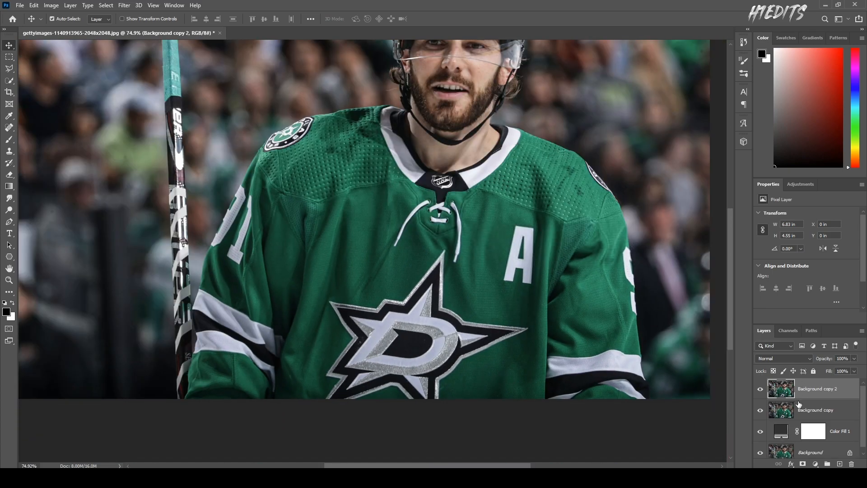
{"action": "left_click", "coordinate": [827, 464]}
{"action": "left_click_drag", "start_coordinate": [819, 400], "coordinate": [798, 385]}
{"action": "double_click", "coordinate": [796, 385]}
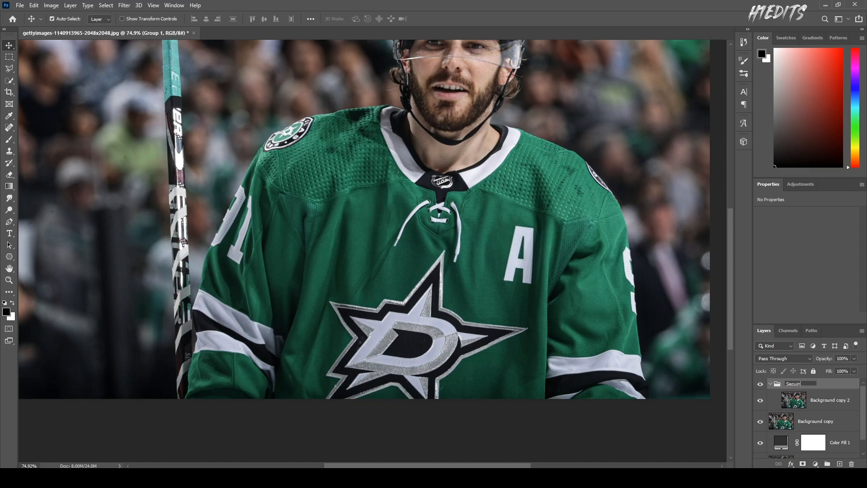
{"action": "key", "text": "Return"}
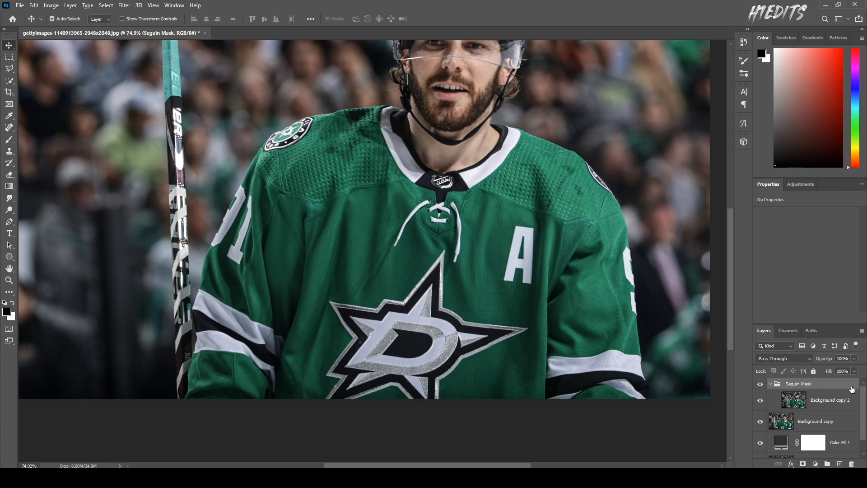
Step: Make the Background copy 2 layer inside the Seguin Mask group active and switch to the Pen tool
{"action": "left_click", "coordinate": [817, 399]}
{"action": "key", "text": "p"}
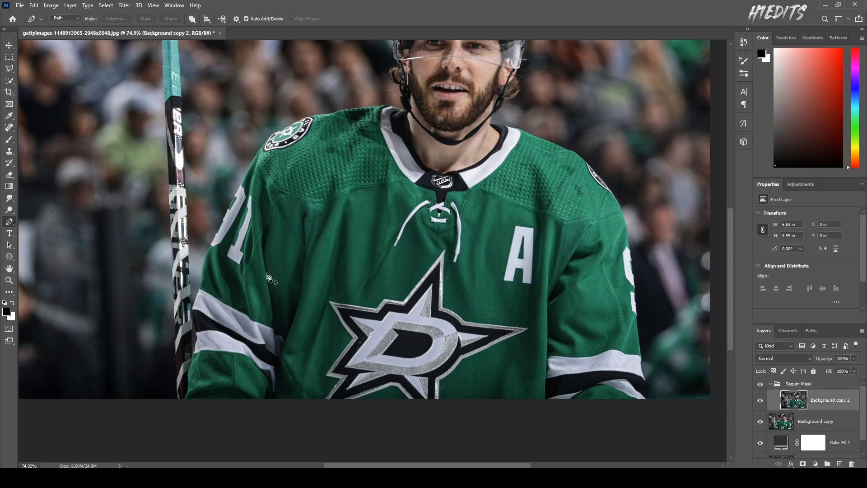
{"action": "scroll", "coordinate": [269, 276], "scroll_direction": "down", "scroll_amount": 3, "text": "alt"}
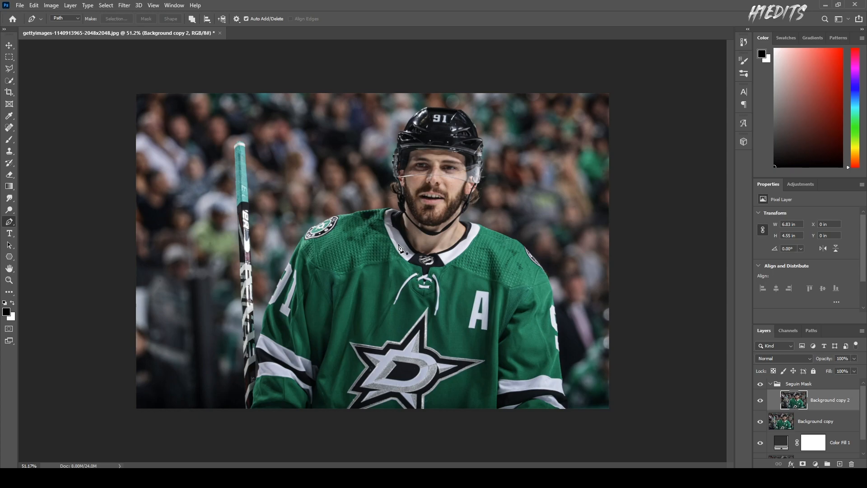
{"action": "scroll", "coordinate": [274, 302], "scroll_direction": "up", "scroll_amount": 1, "text": "alt"}
{"action": "scroll", "coordinate": [273, 303], "scroll_direction": "down", "scroll_amount": 2, "text": "alt"}
{"action": "scroll", "coordinate": [273, 303], "scroll_direction": "up", "scroll_amount": 3, "text": "alt"}
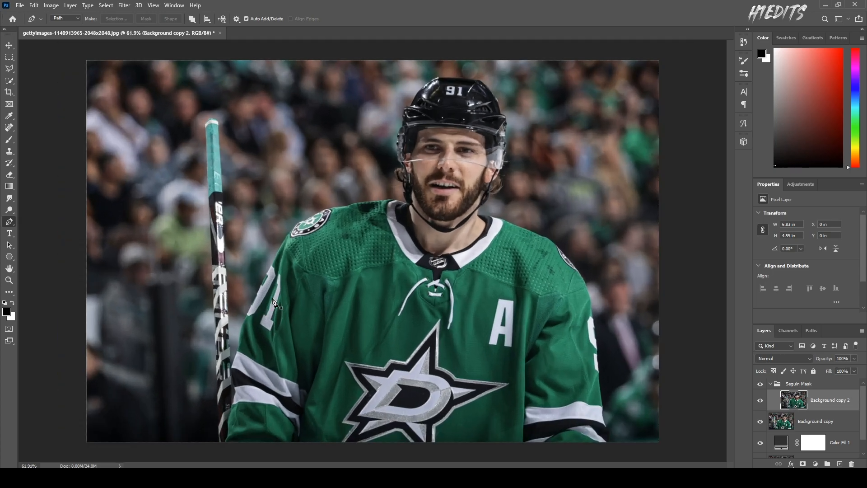
Step: Try rough selections on the photo with the Lasso and Quick Selection tools, and deselect them
{"action": "key", "text": "l"}
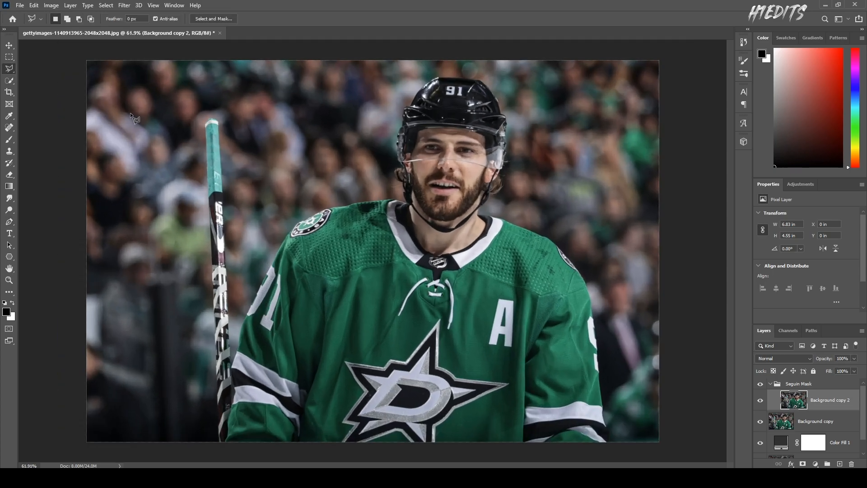
{"action": "right_click", "coordinate": [9, 68]}
{"action": "left_click", "coordinate": [34, 70]}
{"action": "left_click_drag", "start_coordinate": [197, 202], "coordinate": [272, 227]}
{"action": "key", "text": "ctrl+d"}
{"action": "left_click", "coordinate": [11, 81]}
{"action": "mouse_move", "coordinate": [465, 101]}
{"action": "left_mouse_down"}
{"action": "mouse_move", "coordinate": [438, 260]}
{"action": "mouse_move", "coordinate": [422, 298]}
{"action": "left_mouse_up"}
{"action": "key", "text": "ctrl+d"}
Step: Start a Pen tool path at the hockey stick's outer edge, just below the photo's bottom border
{"action": "left_click", "coordinate": [9, 222]}
{"action": "scroll", "coordinate": [255, 322], "scroll_direction": "down", "scroll_amount": 2}
{"action": "scroll", "coordinate": [202, 343], "scroll_direction": "up", "scroll_amount": 3}
{"action": "scroll", "coordinate": [189, 341], "scroll_direction": "down", "scroll_amount": 2}
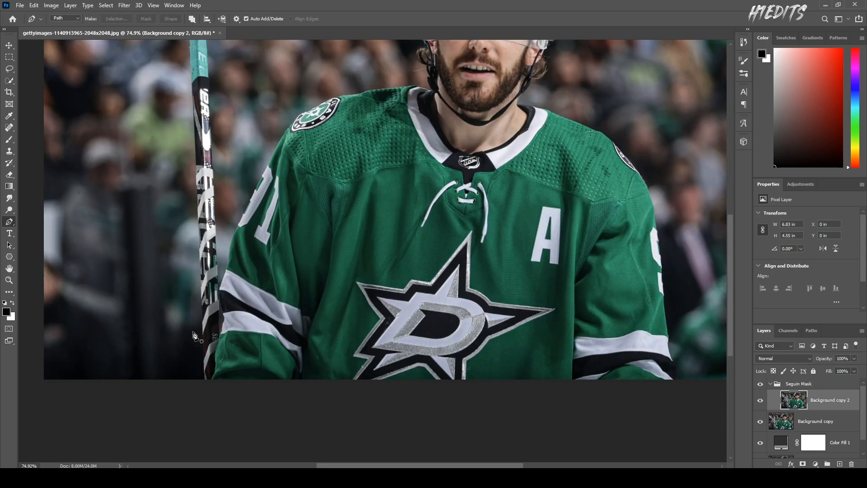
{"action": "scroll", "coordinate": [184, 339], "scroll_direction": "left", "scroll_amount": 1}
{"action": "scroll", "coordinate": [184, 340], "scroll_direction": "left", "scroll_amount": 2}
{"action": "scroll", "coordinate": [335, 374], "scroll_direction": "up", "scroll_amount": 6}
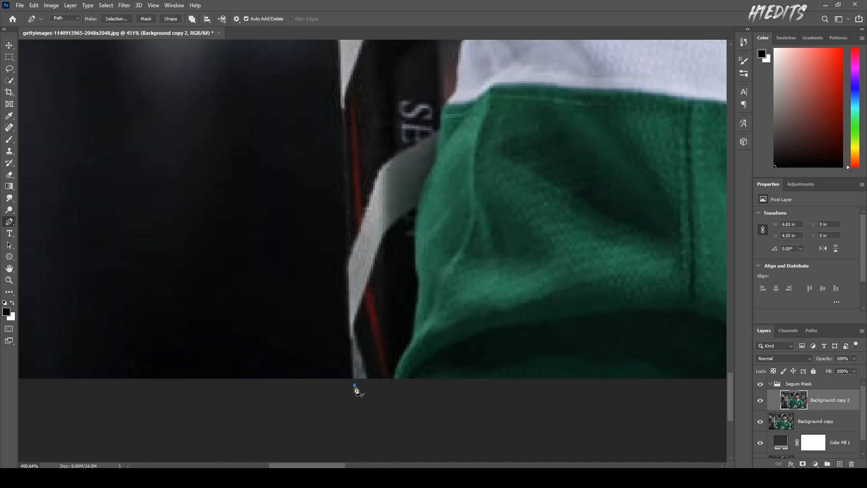
Step: Extend the path along the stick's outer edge up to the white band near its taped tip
{"action": "scroll", "coordinate": [352, 386], "scroll_direction": "down", "scroll_amount": 6}
{"action": "scroll", "coordinate": [352, 387], "scroll_direction": "down", "scroll_amount": 2}
{"action": "scroll", "coordinate": [230, 189], "scroll_direction": "up", "scroll_amount": 5}
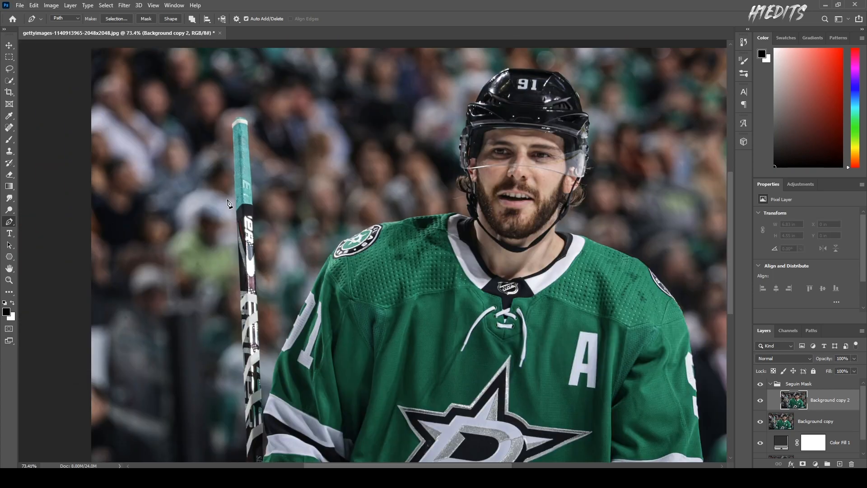
{"action": "scroll", "coordinate": [253, 173], "scroll_direction": "down", "scroll_amount": 3}
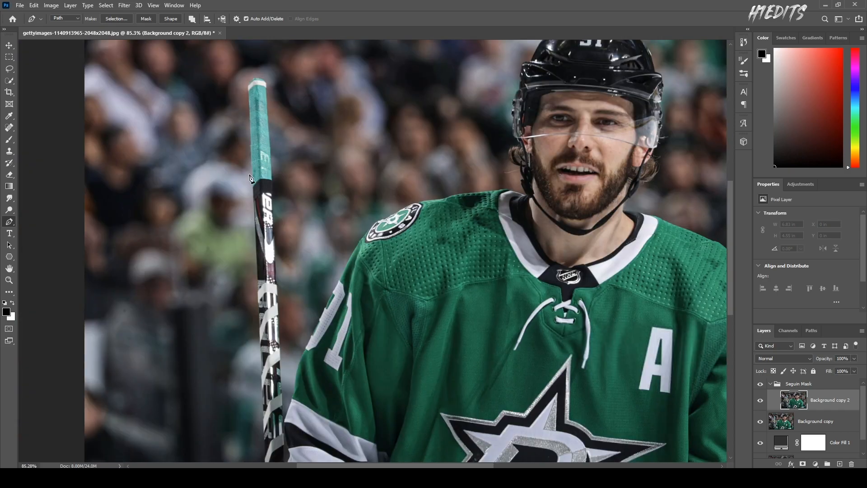
{"action": "scroll", "coordinate": [202, 260], "scroll_direction": "up", "scroll_amount": 1}
{"action": "scroll", "coordinate": [204, 231], "scroll_direction": "up", "scroll_amount": 1}
{"action": "scroll", "coordinate": [204, 231], "scroll_direction": "down", "scroll_amount": 1}
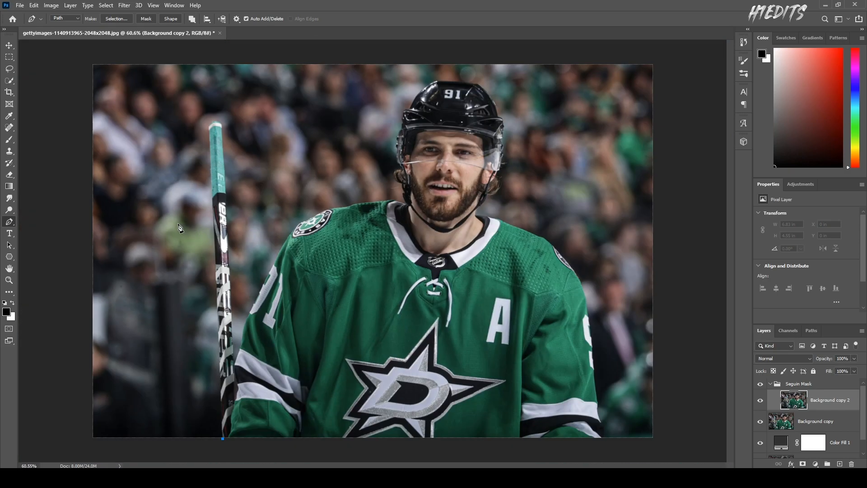
{"action": "scroll", "coordinate": [226, 221], "scroll_direction": "up", "scroll_amount": 2}
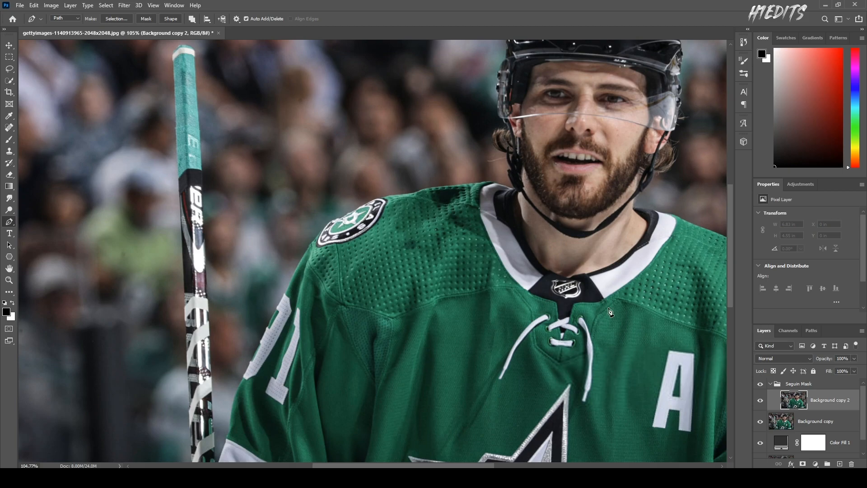
{"action": "left_click_drag", "start_coordinate": [449, 465], "coordinate": [398, 465]}
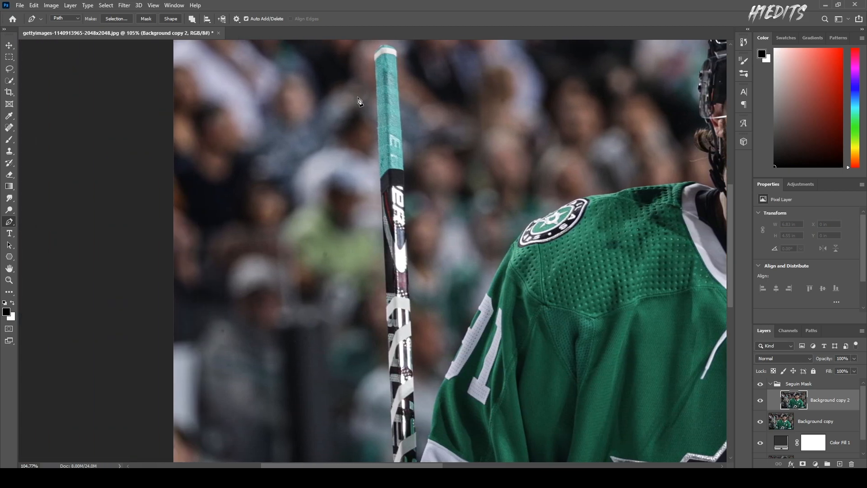
{"action": "scroll", "coordinate": [358, 101], "scroll_direction": "up", "scroll_amount": 3}
{"action": "scroll", "coordinate": [384, 124], "scroll_direction": "up", "scroll_amount": 2}
{"action": "scroll", "coordinate": [384, 125], "scroll_direction": "up", "scroll_amount": 3}
{"action": "left_click", "coordinate": [379, 128]}
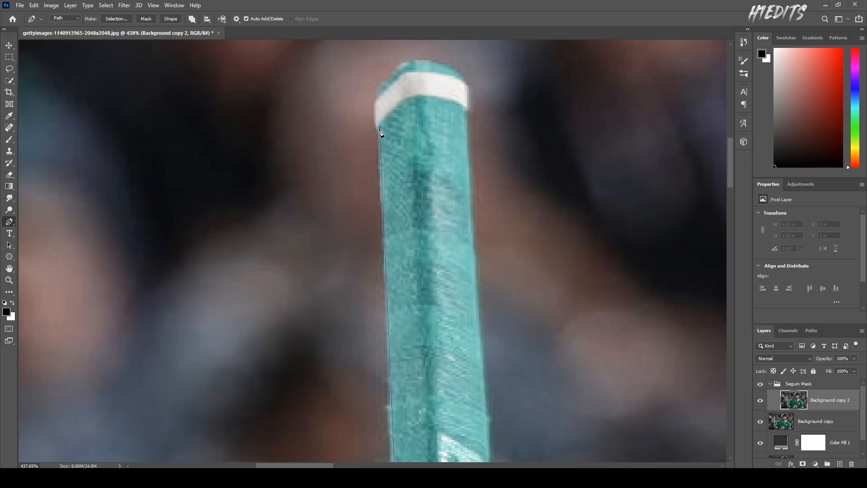
Step: Trace the path around the stick's rounded tip and down its inner edge to the jersey sleeve
{"action": "left_click_drag", "start_coordinate": [376, 103], "coordinate": [382, 90]}
{"action": "left_click", "coordinate": [404, 62]}
{"action": "left_click", "coordinate": [452, 68]}
{"action": "left_click", "coordinate": [468, 106]}
{"action": "scroll", "coordinate": [468, 113], "scroll_direction": "down", "scroll_amount": 5}
{"action": "left_click", "coordinate": [480, 339]}
{"action": "scroll", "coordinate": [420, 443], "scroll_direction": "up", "scroll_amount": 4}
Step: Continue the path up the outer edge of the striped sleeve beside the stick toward the shoulder
{"action": "left_click", "coordinate": [410, 330]}
{"action": "left_click", "coordinate": [424, 220]}
{"action": "left_click_drag", "start_coordinate": [412, 155], "coordinate": [409, 134]}
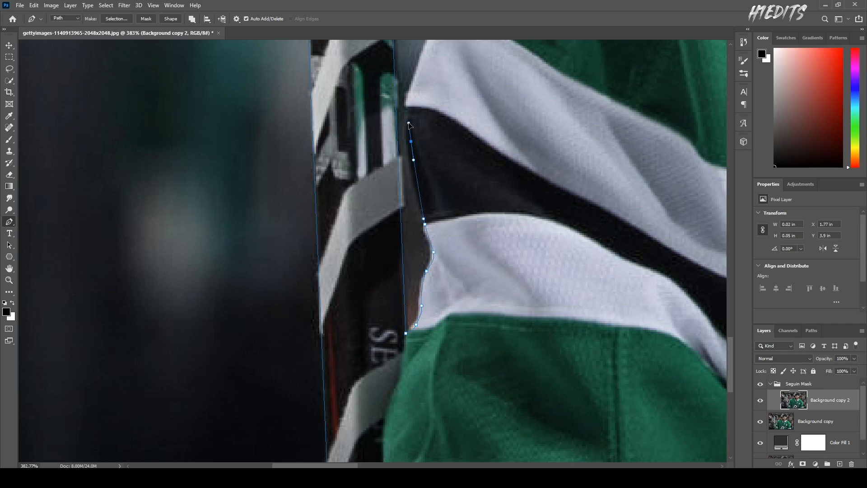
{"action": "scroll", "coordinate": [411, 158], "scroll_direction": "down", "scroll_amount": 4}
{"action": "scroll", "coordinate": [398, 180], "scroll_direction": "up", "scroll_amount": 3}
{"action": "left_click_drag", "start_coordinate": [327, 357], "coordinate": [342, 332]}
{"action": "left_click_drag", "start_coordinate": [395, 222], "coordinate": [405, 198]}
{"action": "left_click_drag", "start_coordinate": [436, 136], "coordinate": [447, 112]}
{"action": "left_click_drag", "start_coordinate": [371, 180], "coordinate": [381, 162]}
Step: Trace the path along the top of the shoulder and over the collar to the helmet's chin strap
{"action": "scroll", "coordinate": [414, 115], "scroll_direction": "down", "scroll_amount": 3}
{"action": "left_click_drag", "start_coordinate": [329, 182], "coordinate": [348, 180]}
{"action": "left_click", "coordinate": [443, 163]}
{"action": "left_click", "coordinate": [571, 149]}
{"action": "scroll", "coordinate": [633, 165], "scroll_direction": "up", "scroll_amount": 4}
{"action": "left_click", "coordinate": [471, 317]}
Step: Continue the path up the helmet strap and around the outer edge of the hair curl beside the ear
{"action": "left_click", "coordinate": [442, 248]}
{"action": "left_click", "coordinate": [437, 196]}
{"action": "left_click", "coordinate": [386, 129]}
{"action": "left_click", "coordinate": [397, 96]}
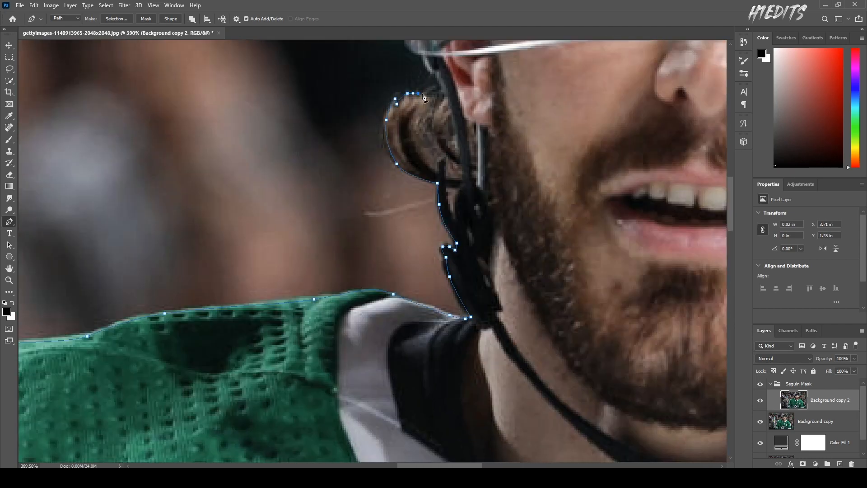
Step: Trace the path from the hair curl up the visor hinge and the side of the helmet
{"action": "scroll", "coordinate": [412, 94], "scroll_direction": "up", "scroll_amount": 3}
{"action": "left_click", "coordinate": [437, 253]}
{"action": "scroll", "coordinate": [420, 203], "scroll_direction": "up", "scroll_amount": 3}
{"action": "left_click", "coordinate": [394, 279]}
{"action": "left_click", "coordinate": [387, 254]}
{"action": "left_click", "coordinate": [396, 233]}
{"action": "left_click", "coordinate": [395, 191]}
{"action": "scroll", "coordinate": [402, 169], "scroll_direction": "down", "scroll_amount": 3}
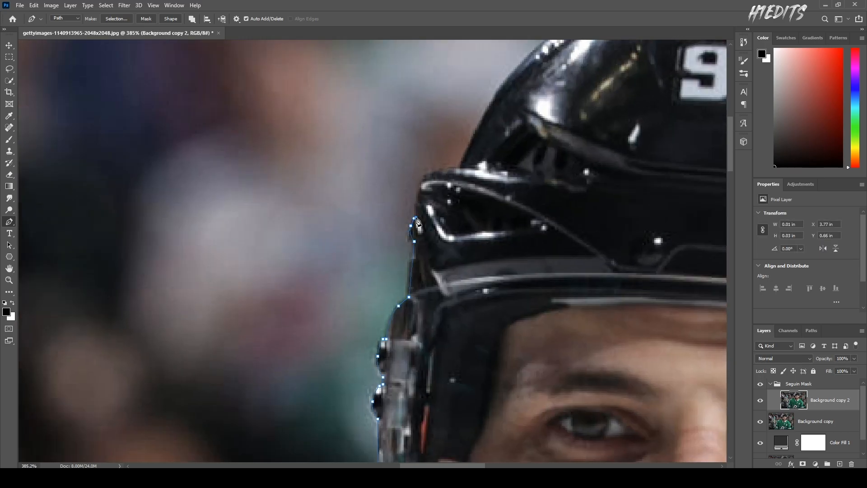
Step: Carry the path over the crown of the helmet to its far side
{"action": "left_click", "coordinate": [430, 174]}
{"action": "scroll", "coordinate": [431, 175], "scroll_direction": "down", "scroll_amount": 5}
{"action": "left_click", "coordinate": [512, 153]}
{"action": "left_click_drag", "start_coordinate": [543, 156], "coordinate": [547, 160]}
{"action": "left_click_drag", "start_coordinate": [597, 221], "coordinate": [605, 245]}
Step: Trace the path down the far side of the helmet along the ear guard and visor
{"action": "scroll", "coordinate": [608, 266], "scroll_direction": "up", "scroll_amount": 4}
{"action": "left_click", "coordinate": [382, 244]}
{"action": "left_click", "coordinate": [377, 294]}
{"action": "left_click", "coordinate": [369, 300]}
{"action": "left_click", "coordinate": [380, 349]}
{"action": "left_click", "coordinate": [379, 387]}
Step: Continue the path around the far hair curl and down the chin strap and neck toward the jersey collar
{"action": "scroll", "coordinate": [373, 400], "scroll_direction": "down", "scroll_amount": 5}
{"action": "scroll", "coordinate": [340, 256], "scroll_direction": "up", "scroll_amount": 3}
{"action": "left_click", "coordinate": [354, 325]}
{"action": "left_click", "coordinate": [364, 236]}
{"action": "left_click", "coordinate": [325, 298]}
{"action": "left_click", "coordinate": [289, 360]}
{"action": "left_click", "coordinate": [382, 374]}
Step: Extend the path down the far shoulder and sleeve, and close it below the photo's lower edge
{"action": "scroll", "coordinate": [395, 377], "scroll_direction": "down", "scroll_amount": 5}
{"action": "left_click_drag", "start_coordinate": [452, 296], "coordinate": [456, 300]}
{"action": "scroll", "coordinate": [455, 300], "scroll_direction": "down", "scroll_amount": 3}
{"action": "scroll", "coordinate": [475, 273], "scroll_direction": "down", "scroll_amount": 3}
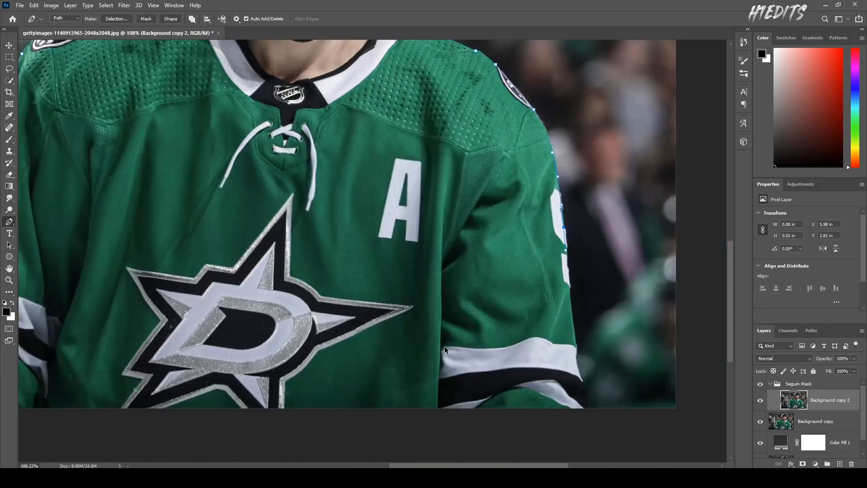
{"action": "scroll", "coordinate": [445, 344], "scroll_direction": "up", "scroll_amount": 3}
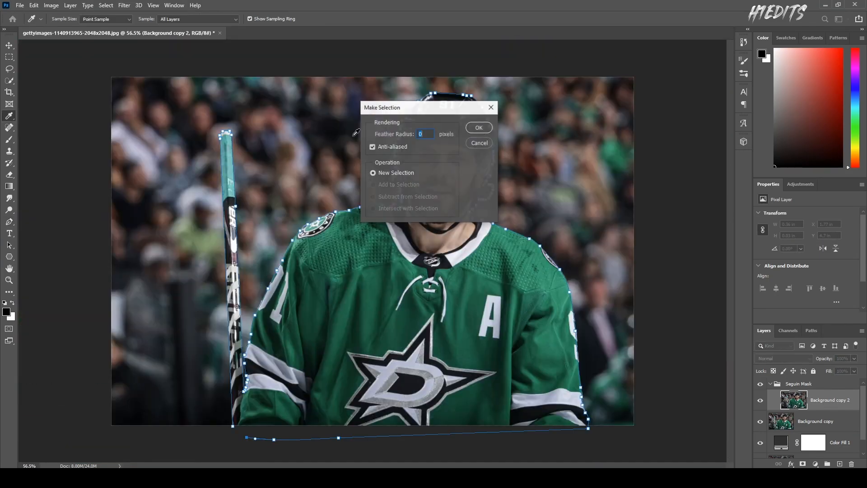
Step: Mask the player layer with a selection made from the path at 0 px feather, and hide the Background copy layer
{"action": "left_click", "coordinate": [478, 128]}
{"action": "left_click", "coordinate": [803, 464]}
{"action": "left_click", "coordinate": [760, 422]}
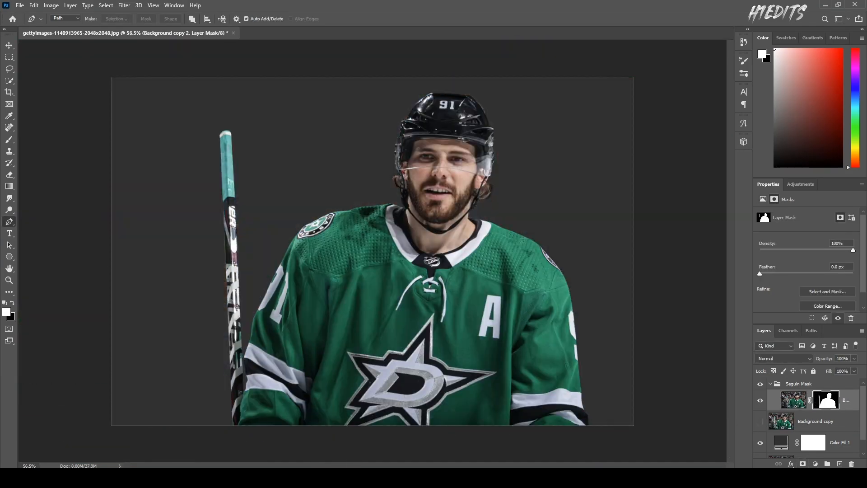
Step: Rename the masked player layer as seguin
{"action": "double_click", "coordinate": [846, 402]}
{"action": "type", "text": "seguin"}
{"action": "key", "text": "Return"}
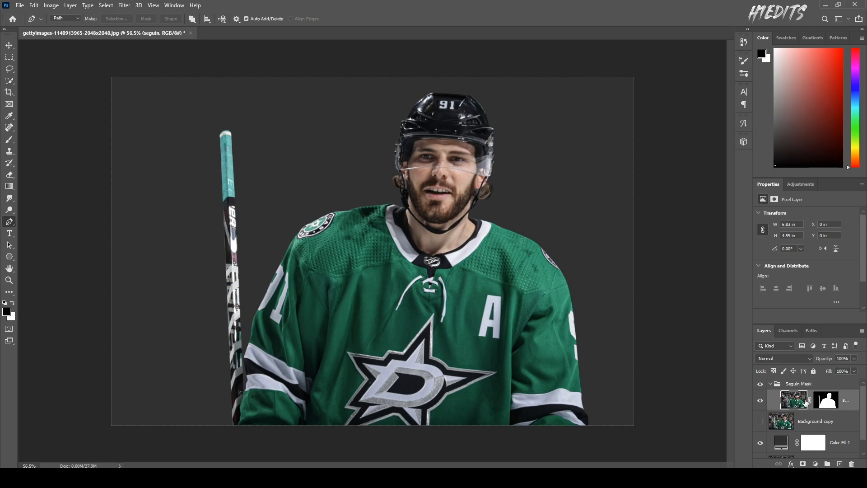
Step: Inspect the cutout's edges around the player's face and hair
{"action": "key", "text": "v"}
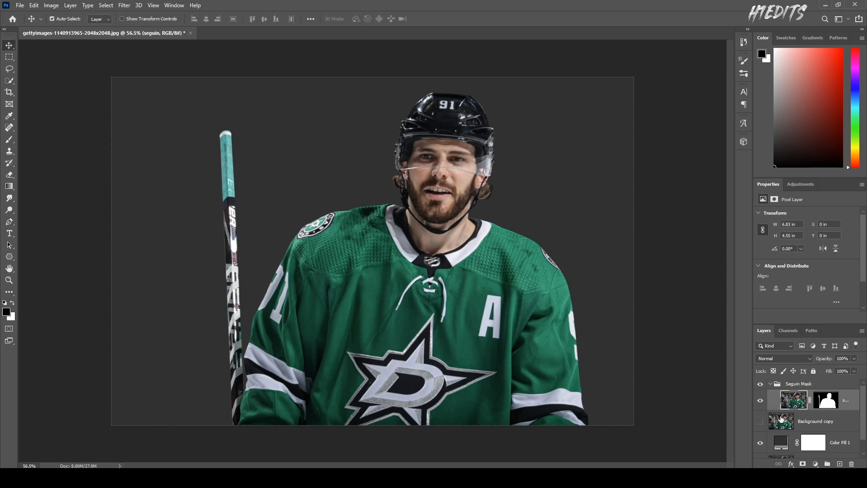
{"action": "left_click", "coordinate": [762, 420]}
{"action": "scroll", "coordinate": [609, 327], "scroll_direction": "up", "scroll_amount": 1}
{"action": "left_click", "coordinate": [822, 421]}
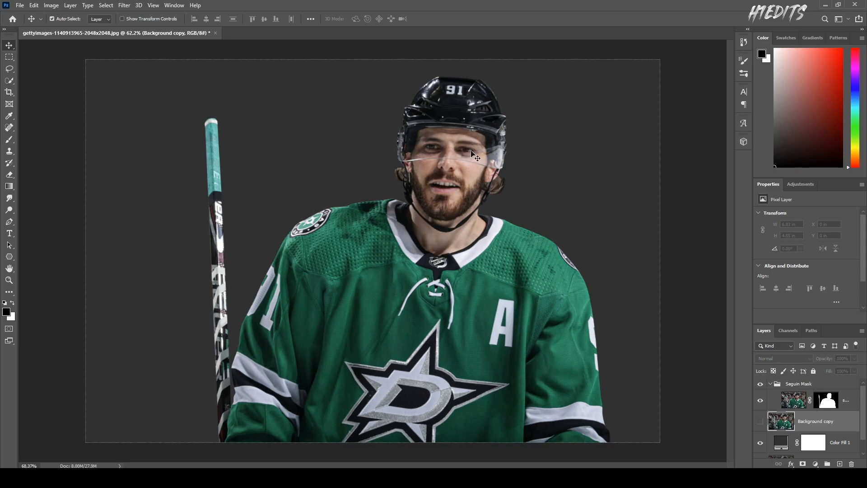
{"action": "scroll", "coordinate": [473, 155], "scroll_direction": "up", "scroll_amount": 5}
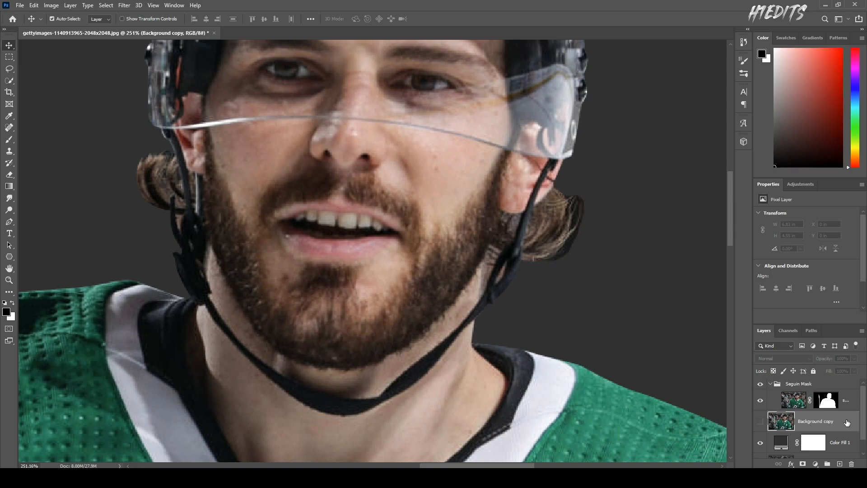
{"action": "left_click", "coordinate": [826, 399]}
{"action": "left_click", "coordinate": [829, 398], "text": "ctrl"}
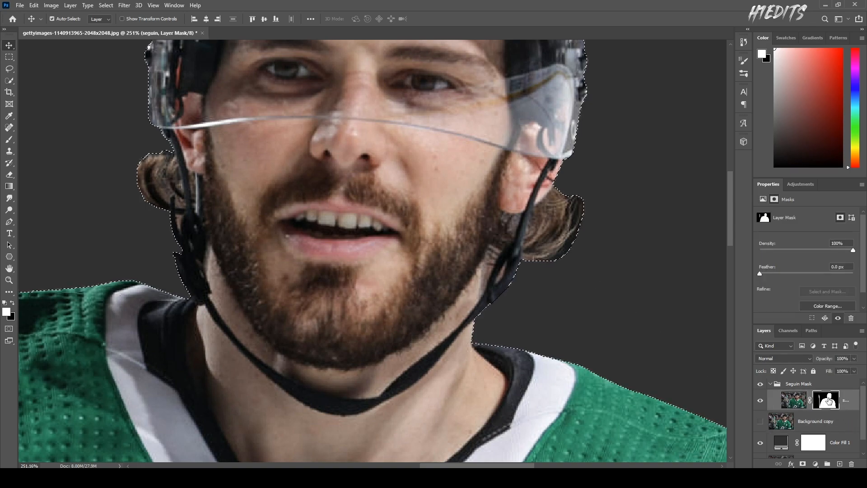
{"action": "key", "text": "ctrl+d"}
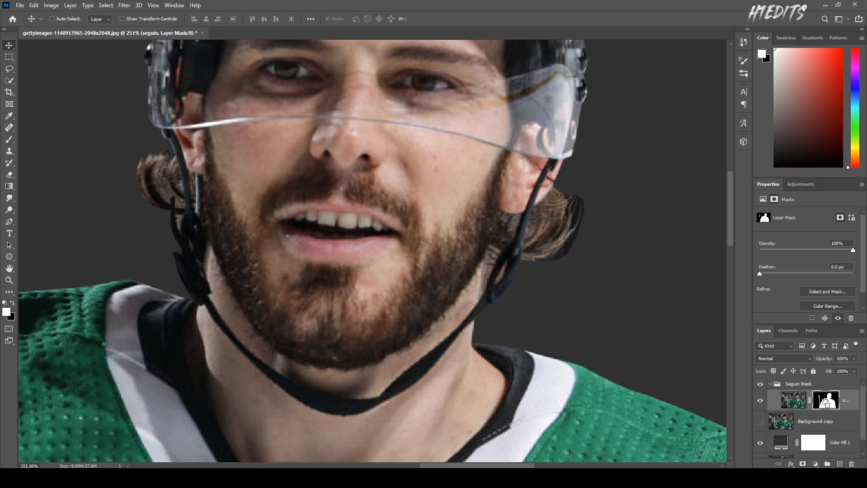
{"action": "left_click", "coordinate": [825, 400], "text": "ctrl"}
{"action": "scroll", "coordinate": [513, 256], "scroll_direction": "down", "scroll_amount": 6}
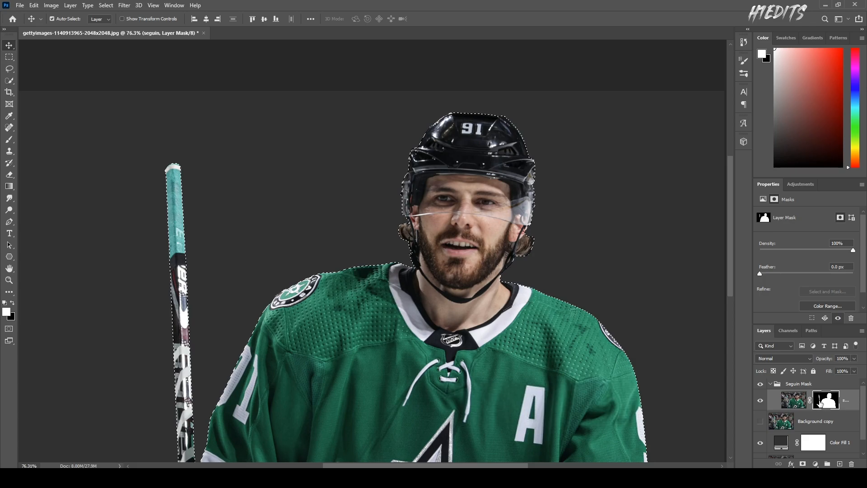
{"action": "left_click", "coordinate": [797, 403], "text": "ctrl"}
{"action": "scroll", "coordinate": [438, 151], "scroll_direction": "down", "scroll_amount": 4}
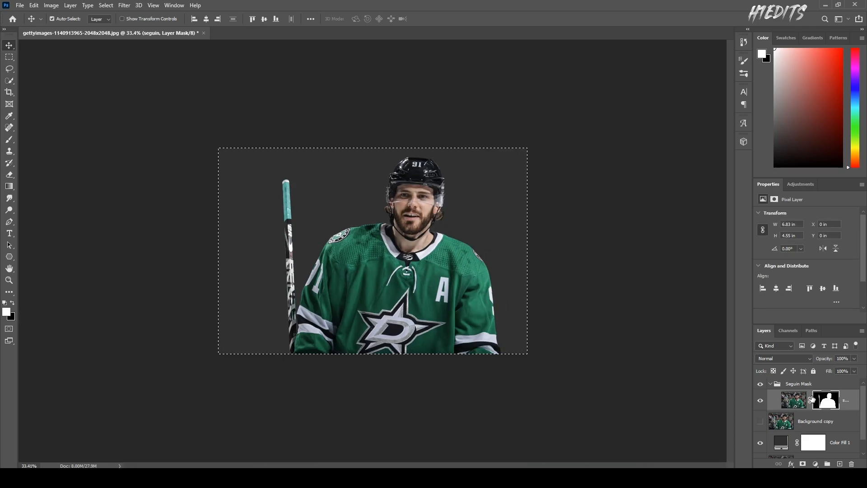
Step: Load the seguin layer's mask as a selection and target the layer's image instead of its mask
{"action": "left_click", "coordinate": [838, 403], "text": "ctrl"}
{"action": "scroll", "coordinate": [512, 248], "scroll_direction": "up", "scroll_amount": 4}
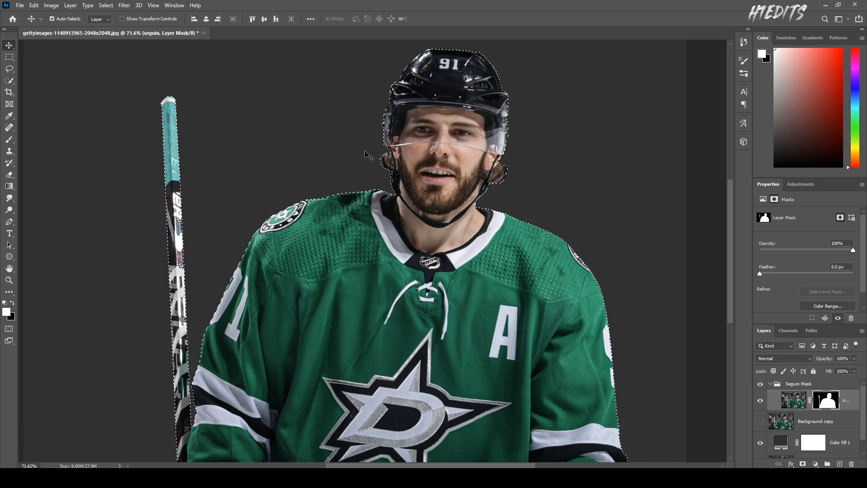
{"action": "scroll", "coordinate": [341, 173], "scroll_direction": "down", "scroll_amount": 1}
{"action": "scroll", "coordinate": [453, 207], "scroll_direction": "up", "scroll_amount": 2}
{"action": "left_click", "coordinate": [793, 400]}
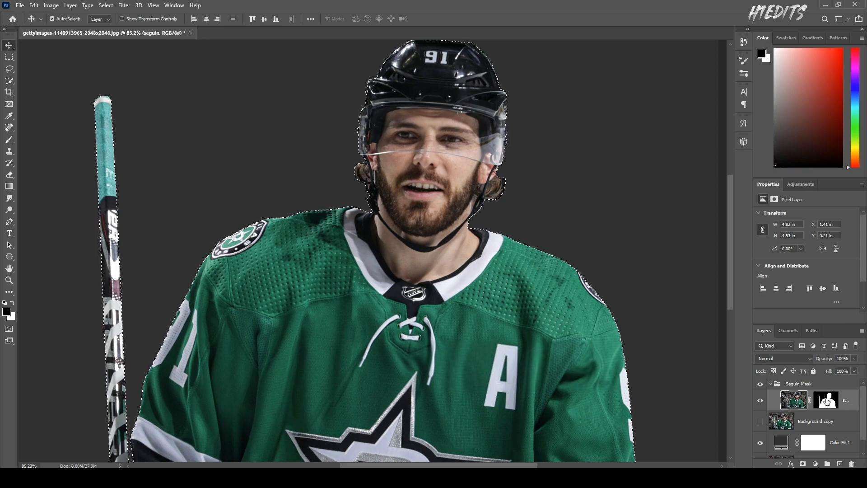
{"action": "scroll", "coordinate": [567, 200], "scroll_direction": "down", "scroll_amount": 1}
{"action": "scroll", "coordinate": [474, 59], "scroll_direction": "up", "scroll_amount": 2}
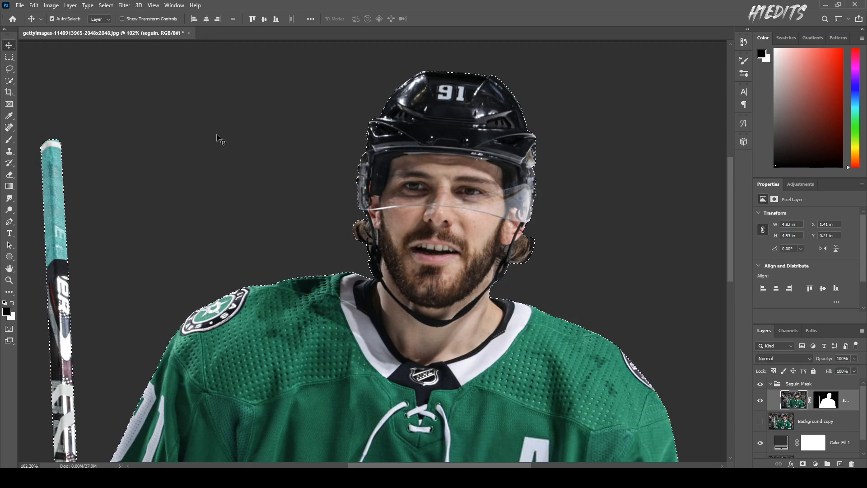
Step: Open Select and Mask for the player selection and set its output to New Layer with Layer Mask
{"action": "key", "text": "w"}
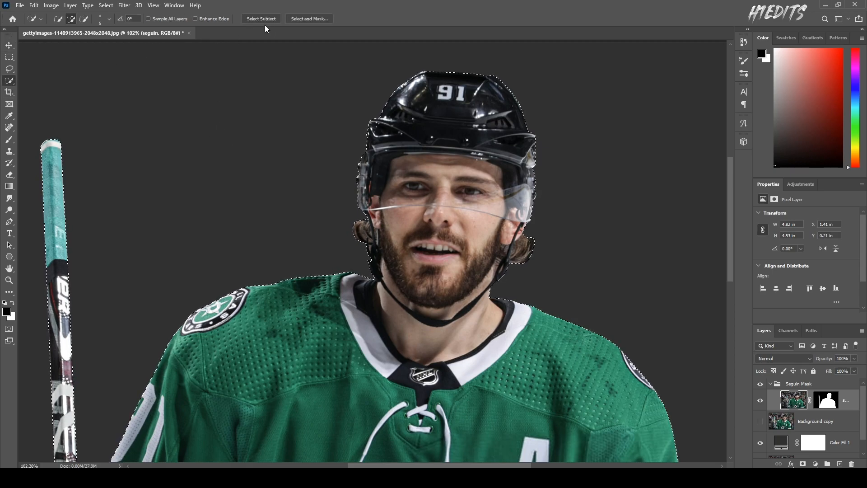
{"action": "left_click", "coordinate": [299, 18]}
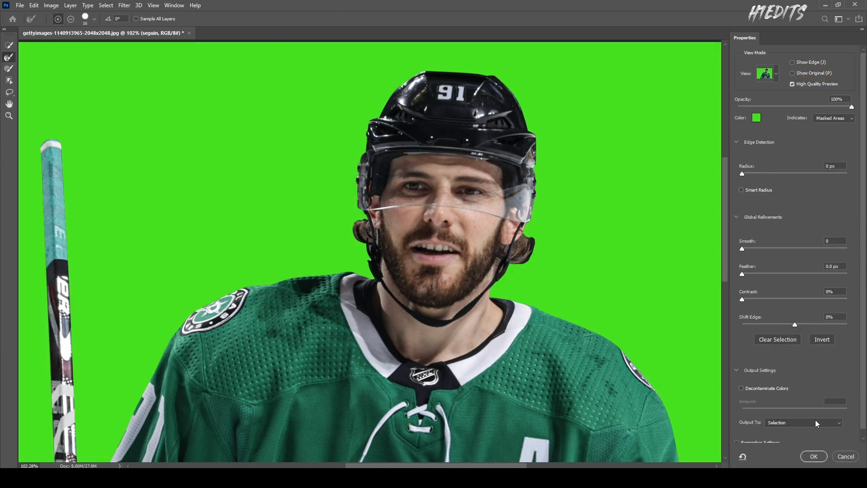
{"action": "left_click", "coordinate": [816, 423]}
{"action": "left_click", "coordinate": [812, 447]}
Step: Brush over the hair curls on both sides of the head to refine their edges, and output the result
{"action": "scroll", "coordinate": [533, 245], "scroll_direction": "up", "scroll_amount": 5}
{"action": "mouse_move", "coordinate": [522, 225]}
{"action": "left_mouse_down"}
{"action": "mouse_move", "coordinate": [530, 247]}
{"action": "mouse_move", "coordinate": [518, 282]}
{"action": "mouse_move", "coordinate": [498, 297]}
{"action": "mouse_move", "coordinate": [533, 247]}
{"action": "left_mouse_up"}
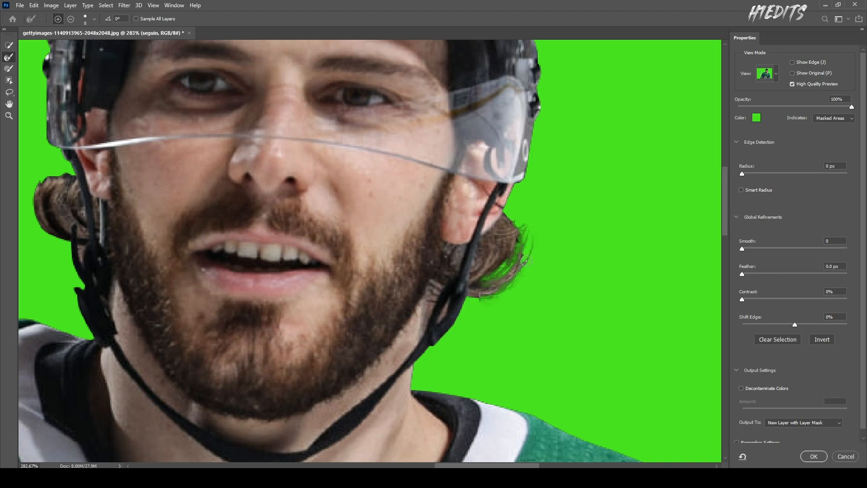
{"action": "scroll", "coordinate": [494, 277], "scroll_direction": "down", "scroll_amount": 2}
{"action": "scroll", "coordinate": [283, 264], "scroll_direction": "left", "scroll_amount": 3}
{"action": "scroll", "coordinate": [352, 213], "scroll_direction": "up", "scroll_amount": 2}
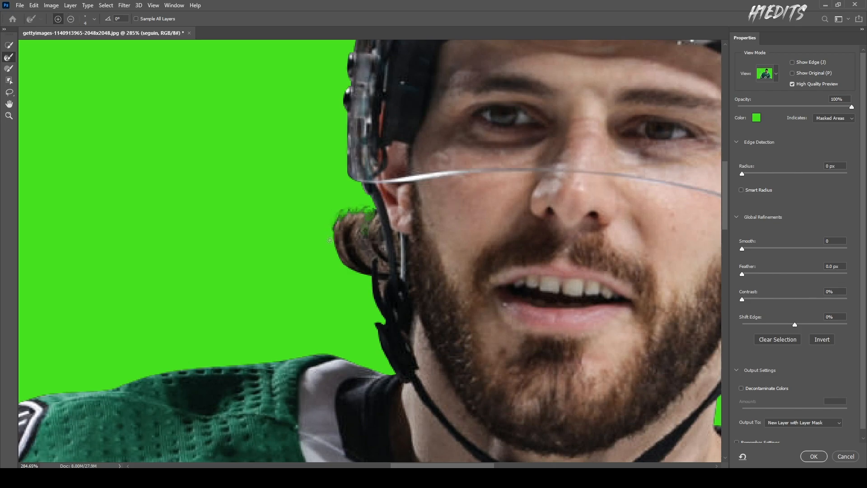
{"action": "scroll", "coordinate": [315, 274], "scroll_direction": "down", "scroll_amount": 5}
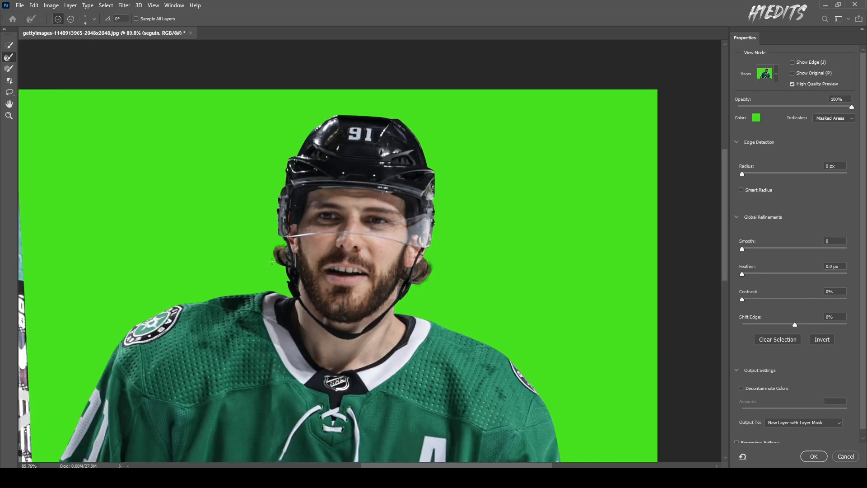
{"action": "scroll", "coordinate": [437, 275], "scroll_direction": "up", "scroll_amount": 4}
{"action": "mouse_move", "coordinate": [422, 247]}
{"action": "left_mouse_down"}
{"action": "mouse_move", "coordinate": [409, 228]}
{"action": "mouse_move", "coordinate": [426, 240]}
{"action": "mouse_move", "coordinate": [420, 274]}
{"action": "mouse_move", "coordinate": [384, 298]}
{"action": "mouse_move", "coordinate": [383, 280]}
{"action": "mouse_move", "coordinate": [377, 283]}
{"action": "left_mouse_up"}
{"action": "scroll", "coordinate": [380, 283], "scroll_direction": "down", "scroll_amount": 4}
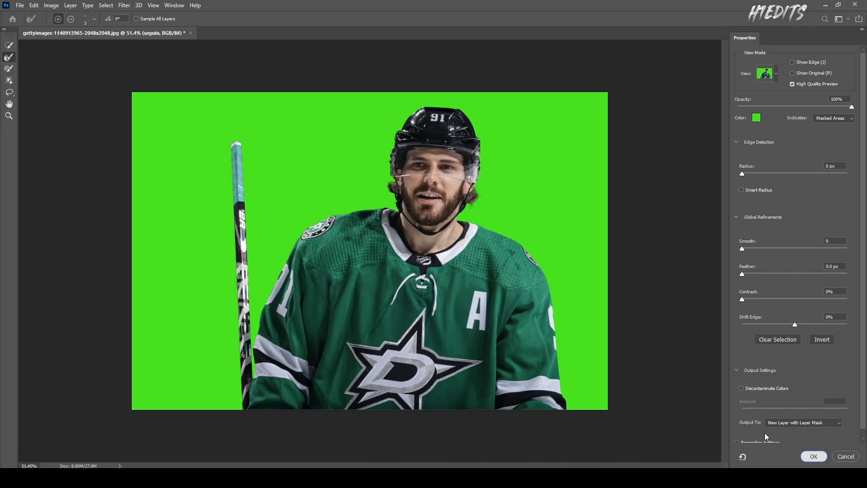
{"action": "left_click", "coordinate": [813, 456]}
Step: Delete the original seguin layer beneath the refined seguin copy
{"action": "scroll", "coordinate": [495, 189], "scroll_direction": "up", "scroll_amount": 2}
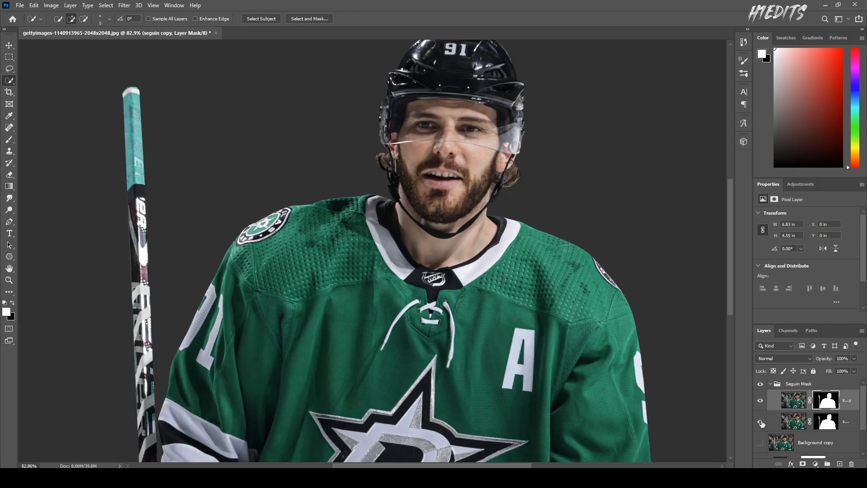
{"action": "key", "text": "ctrl+0"}
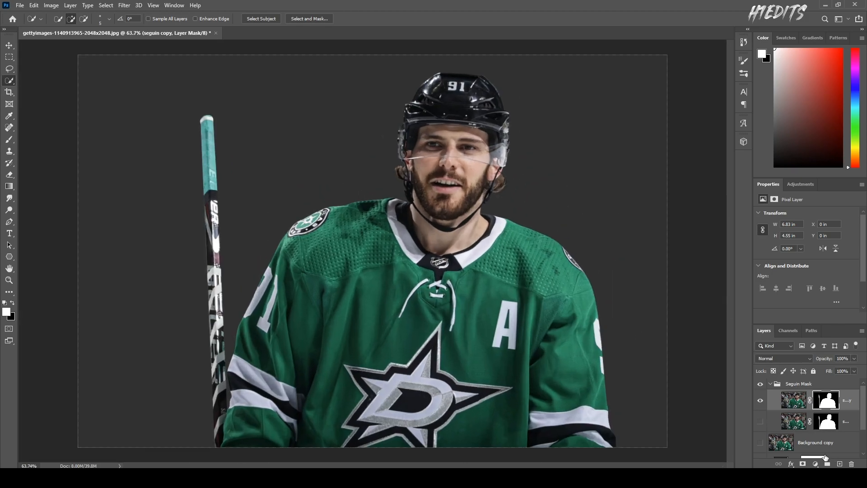
{"action": "left_click", "coordinate": [760, 443]}
{"action": "left_click", "coordinate": [760, 443]}
{"action": "left_click", "coordinate": [849, 421]}
{"action": "key", "text": "Delete"}
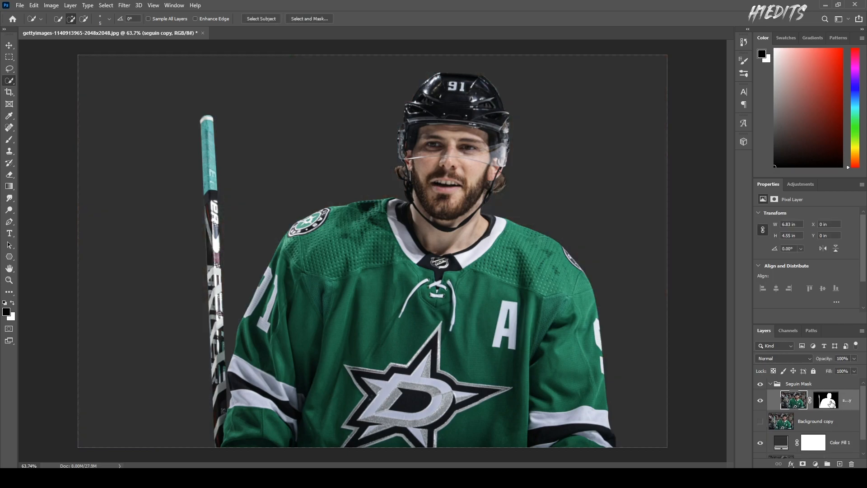
Step: Examine the refined hair edges and the overall player cutout on the seguin copy layer
{"action": "left_click", "coordinate": [831, 403]}
{"action": "scroll", "coordinate": [515, 167], "scroll_direction": "up", "scroll_amount": 5}
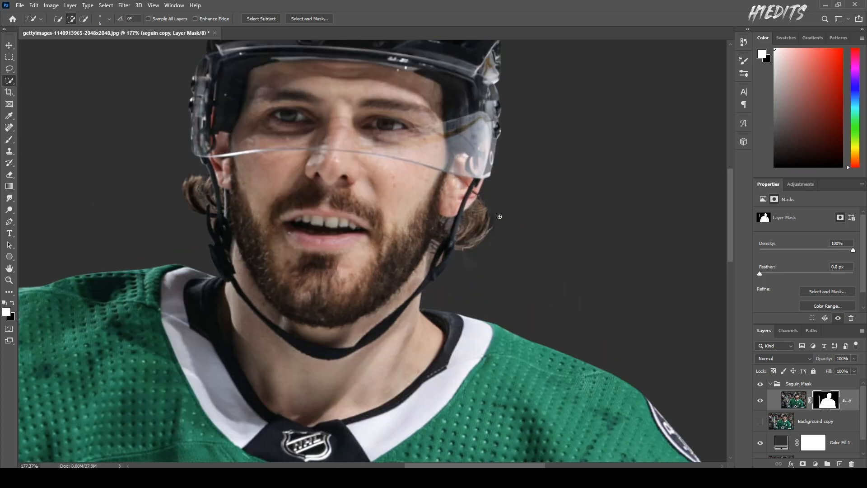
{"action": "scroll", "coordinate": [499, 219], "scroll_direction": "down", "scroll_amount": 4}
{"action": "scroll", "coordinate": [497, 221], "scroll_direction": "down", "scroll_amount": 4}
{"action": "scroll", "coordinate": [545, 236], "scroll_direction": "up", "scroll_amount": 3}
{"action": "key", "text": "v"}
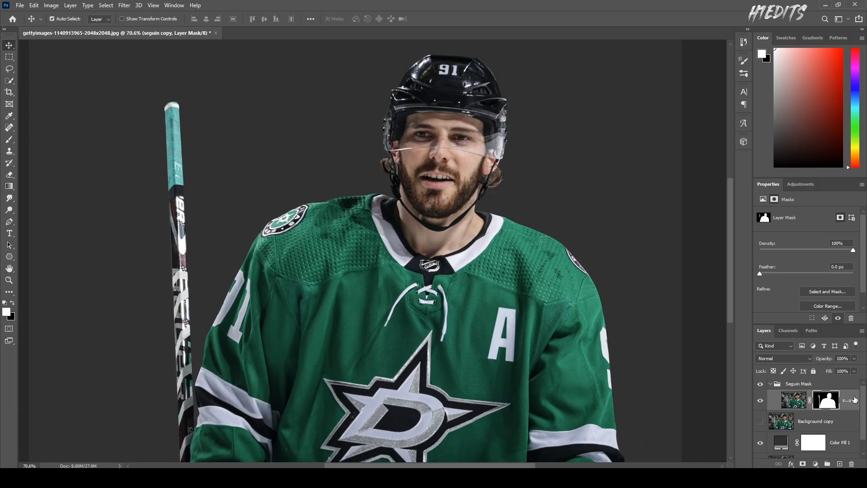
{"action": "left_click", "coordinate": [850, 400]}
{"action": "scroll", "coordinate": [388, 226], "scroll_direction": "down", "scroll_amount": 2}
{"action": "scroll", "coordinate": [407, 270], "scroll_direction": "up", "scroll_amount": 3}
Step: Start a Pen tool path around the lower points of the jersey's star logo along the photo's lower edge
{"action": "key", "text": "p"}
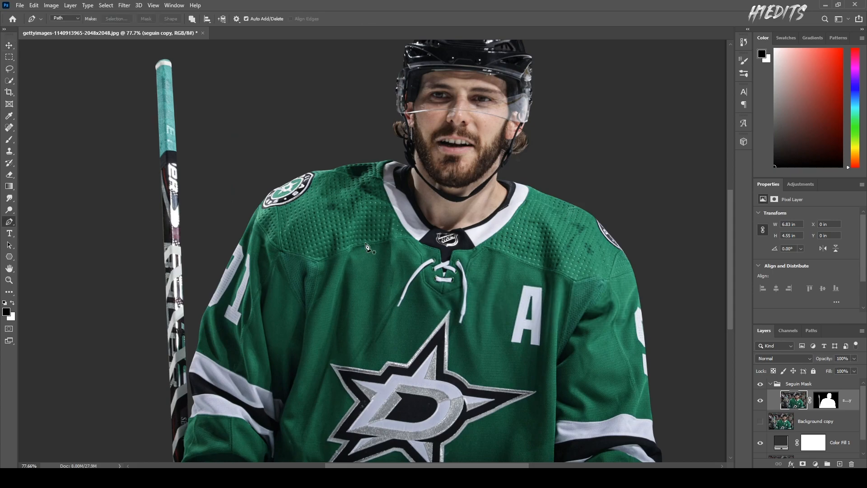
{"action": "scroll", "coordinate": [424, 342], "scroll_direction": "down", "scroll_amount": 5}
{"action": "scroll", "coordinate": [344, 374], "scroll_direction": "up", "scroll_amount": 5}
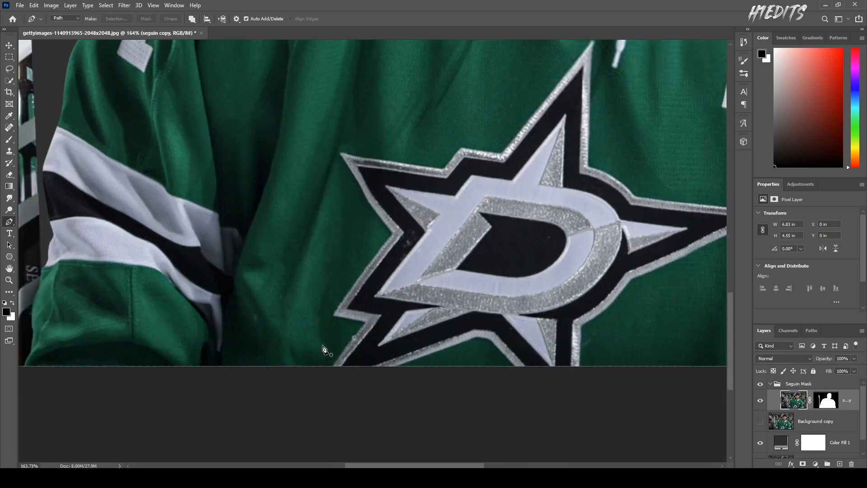
{"action": "left_click", "coordinate": [369, 315]}
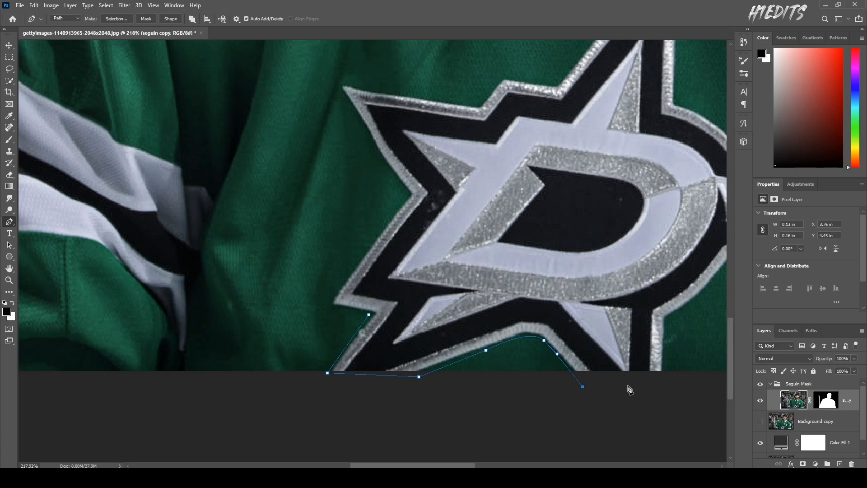
{"action": "scroll", "coordinate": [369, 395], "scroll_direction": "down", "scroll_amount": 4}
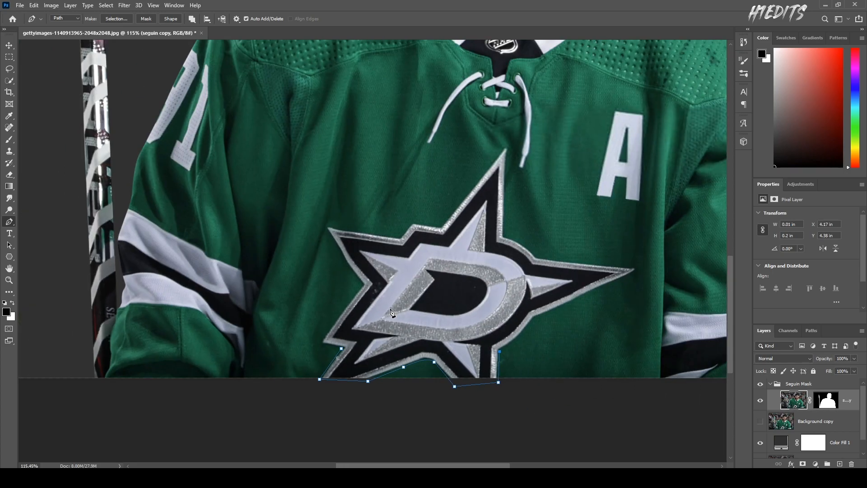
Step: Trace the path around the remaining points of the star logo and convert it to a selection
{"action": "scroll", "coordinate": [596, 304], "scroll_direction": "up", "scroll_amount": 3}
{"action": "left_click", "coordinate": [657, 254]}
{"action": "left_click", "coordinate": [553, 240]}
{"action": "left_click", "coordinate": [451, 60]}
{"action": "left_click", "coordinate": [345, 183]}
{"action": "left_click", "coordinate": [164, 187]}
{"action": "left_click", "coordinate": [220, 277]}
{"action": "left_click", "coordinate": [161, 369]}
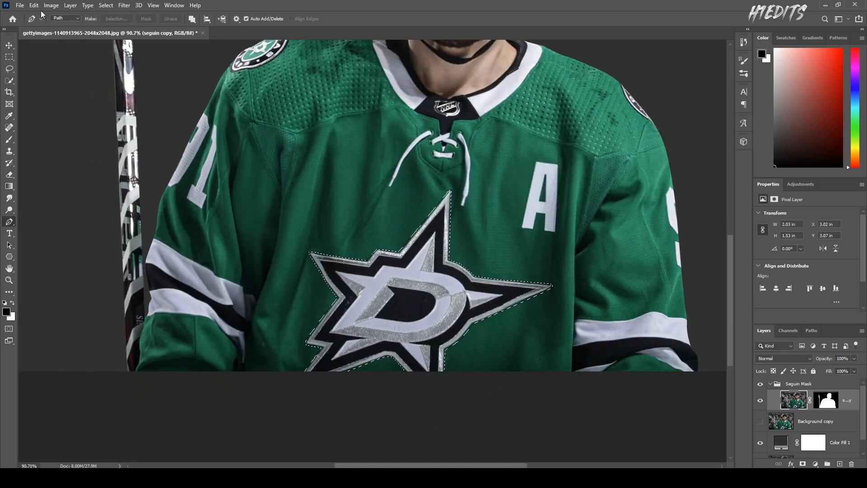
Step: Try to replace the selected star logo with jersey fabric using Fill, and undo it
{"action": "key", "text": "l"}
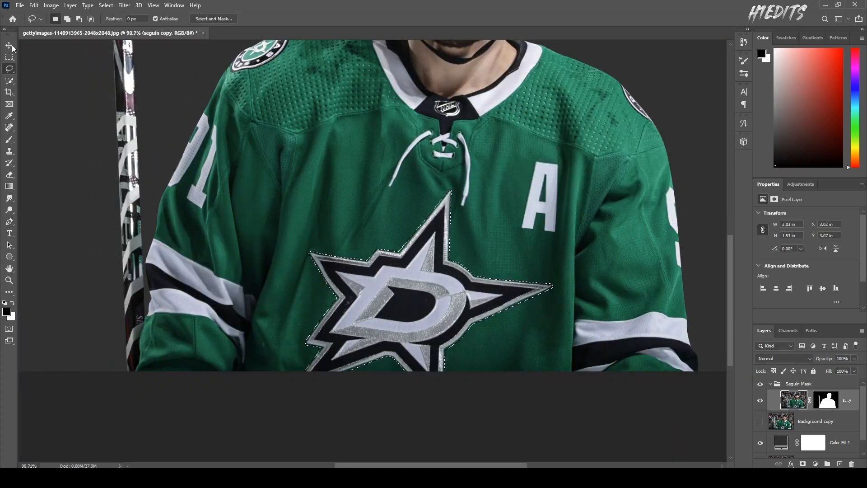
{"action": "right_click", "coordinate": [386, 330]}
{"action": "left_click", "coordinate": [445, 384]}
{"action": "key", "text": "Return"}
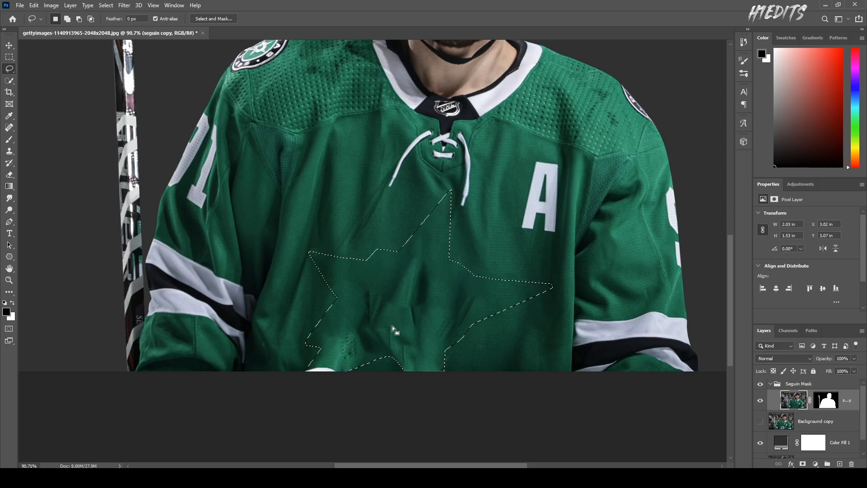
{"action": "key", "text": "ctrl+z"}
Step: Start a Content-Aware Fill on the star selection and erase the entire default sampling area over the player and stick
{"action": "left_click", "coordinate": [34, 5]}
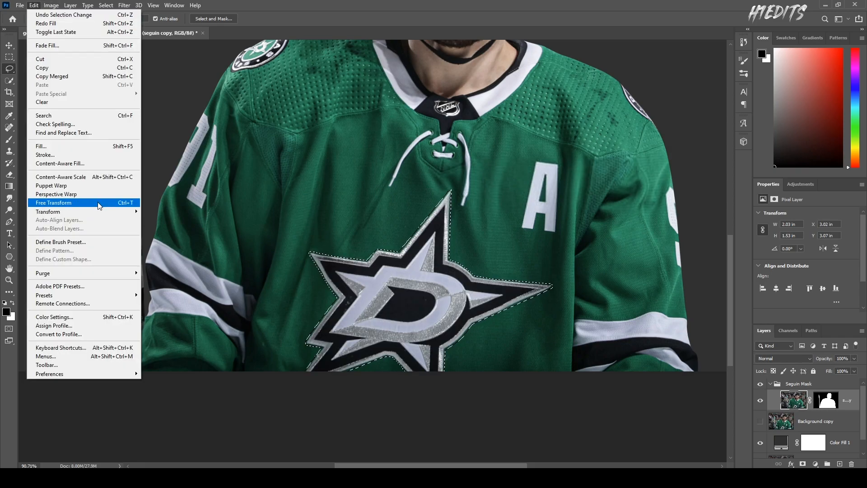
{"action": "left_click", "coordinate": [88, 163]}
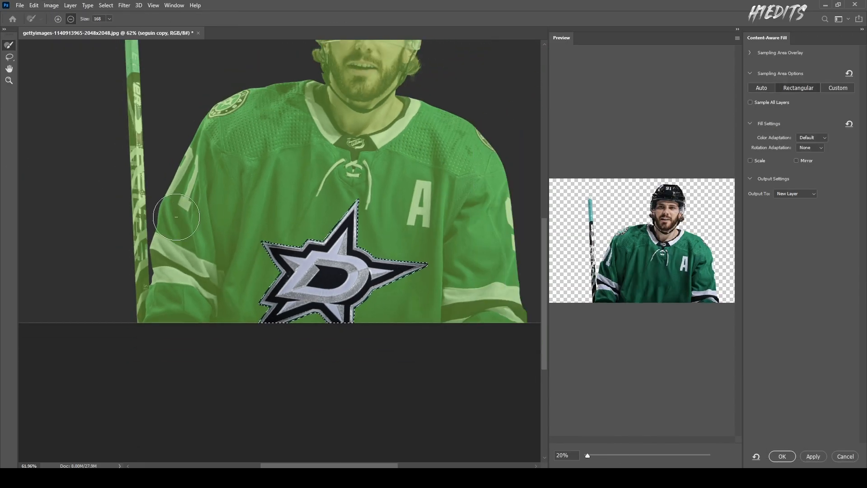
{"action": "scroll", "coordinate": [298, 217], "scroll_direction": "up", "scroll_amount": 3}
{"action": "scroll", "coordinate": [216, 203], "scroll_direction": "down", "scroll_amount": 5}
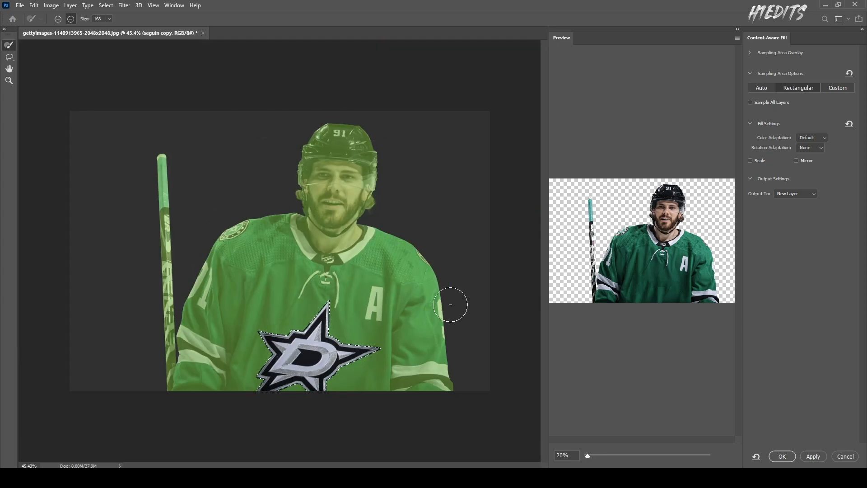
{"action": "scroll", "coordinate": [645, 280], "scroll_direction": "up", "scroll_amount": 3}
{"action": "scroll", "coordinate": [652, 279], "scroll_direction": "down", "scroll_amount": 2}
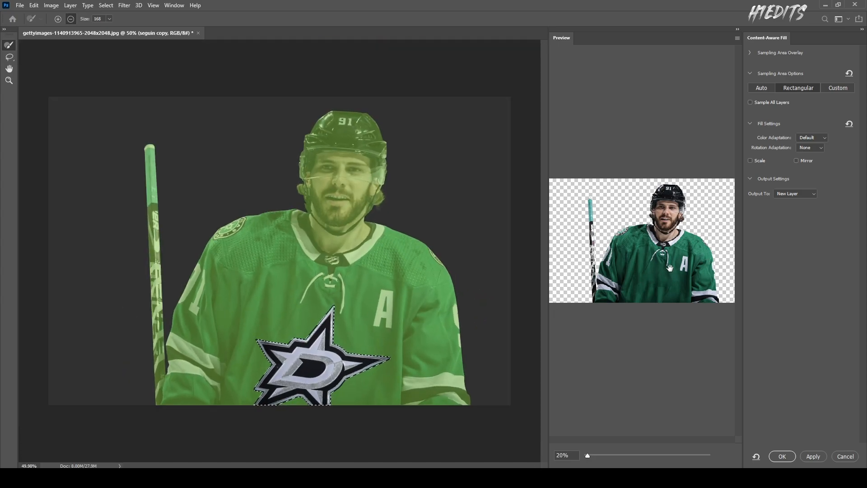
{"action": "right_click", "coordinate": [188, 367], "text": "alt"}
{"action": "left_click_drag", "start_coordinate": [186, 364], "coordinate": [182, 363]}
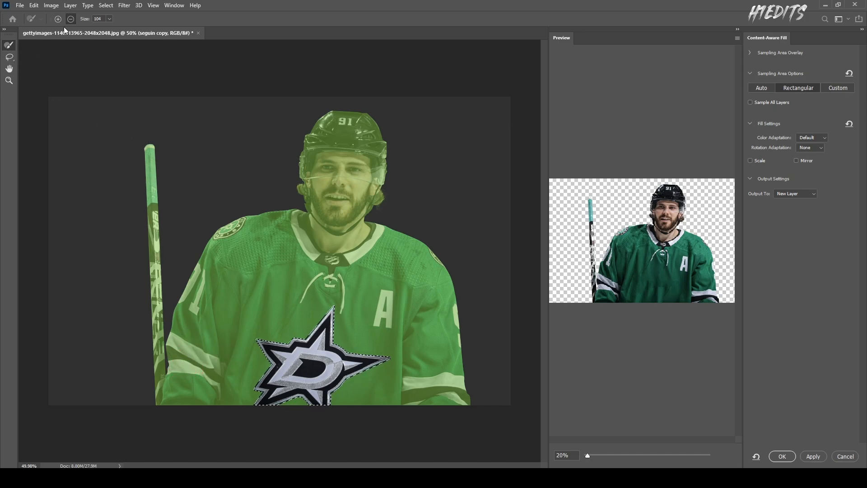
{"action": "right_click", "coordinate": [158, 143], "text": "alt"}
{"action": "mouse_move", "coordinate": [150, 147]}
{"action": "left_mouse_down"}
{"action": "mouse_move", "coordinate": [146, 172]}
{"action": "mouse_move", "coordinate": [128, 348]}
{"action": "mouse_move", "coordinate": [243, 186]}
{"action": "left_mouse_up"}
{"action": "right_click", "coordinate": [242, 187], "text": "alt"}
{"action": "mouse_move", "coordinate": [387, 194]}
{"action": "left_mouse_down"}
{"action": "mouse_move", "coordinate": [209, 219]}
{"action": "mouse_move", "coordinate": [519, 397]}
{"action": "left_mouse_up"}
{"action": "key", "text": "Return"}
{"action": "right_click", "coordinate": [268, 216], "text": "alt"}
Step: Paint a new sampling area over the plain green jersey fabric around the star, avoiding the laces, letter and numbers
{"action": "left_click", "coordinate": [57, 19]}
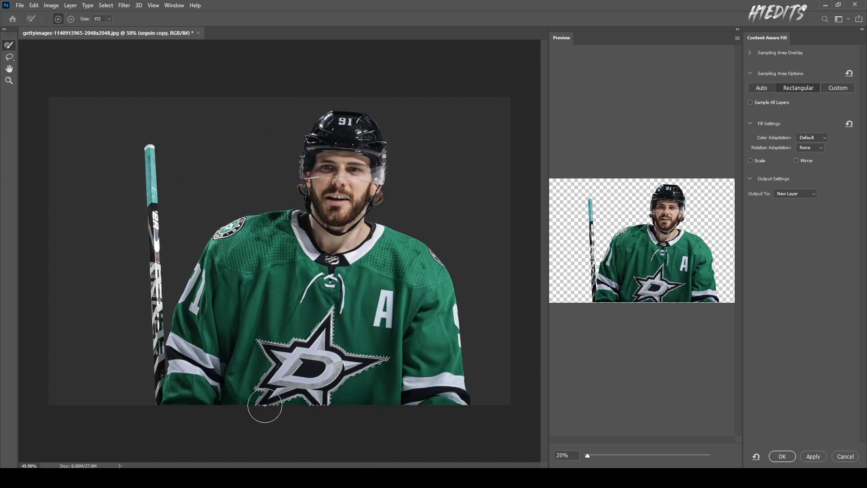
{"action": "scroll", "coordinate": [270, 349], "scroll_direction": "up", "scroll_amount": 3}
{"action": "left_click_drag", "start_coordinate": [266, 267], "coordinate": [250, 322]}
{"action": "mouse_move", "coordinate": [249, 387]}
{"action": "left_mouse_down"}
{"action": "mouse_move", "coordinate": [291, 415]}
{"action": "mouse_move", "coordinate": [396, 431]}
{"action": "mouse_move", "coordinate": [417, 422]}
{"action": "mouse_move", "coordinate": [417, 358]}
{"action": "mouse_move", "coordinate": [344, 349]}
{"action": "left_mouse_up"}
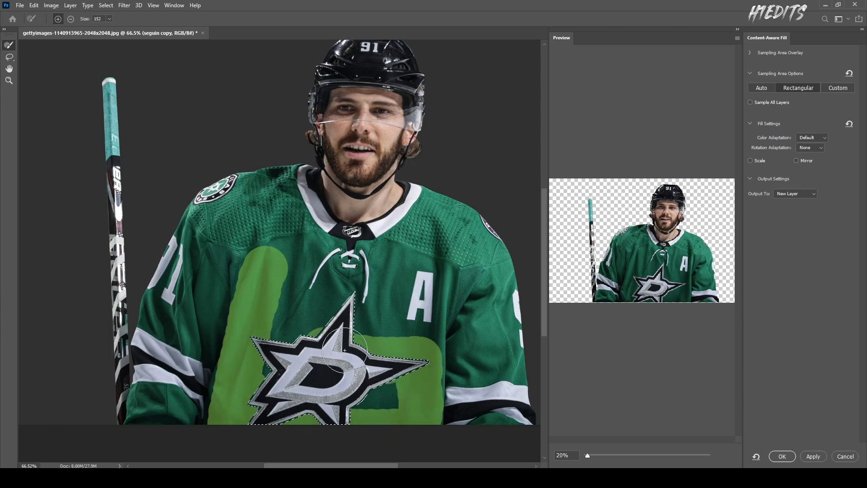
{"action": "mouse_move", "coordinate": [293, 339]}
{"action": "left_mouse_down"}
{"action": "mouse_move", "coordinate": [280, 315]}
{"action": "mouse_move", "coordinate": [279, 283]}
{"action": "mouse_move", "coordinate": [272, 300]}
{"action": "left_mouse_up"}
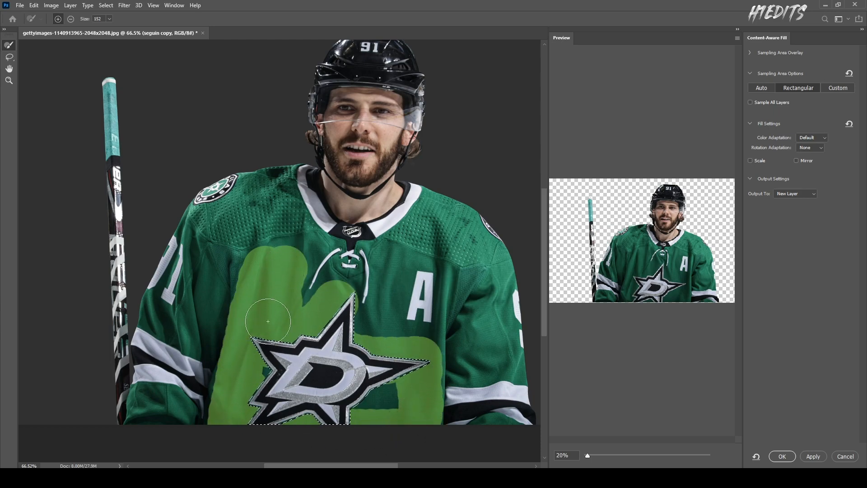
{"action": "mouse_move", "coordinate": [488, 337]}
{"action": "left_mouse_down"}
{"action": "mouse_move", "coordinate": [474, 357]}
{"action": "mouse_move", "coordinate": [491, 343]}
{"action": "mouse_move", "coordinate": [483, 338]}
{"action": "mouse_move", "coordinate": [499, 348]}
{"action": "left_mouse_up"}
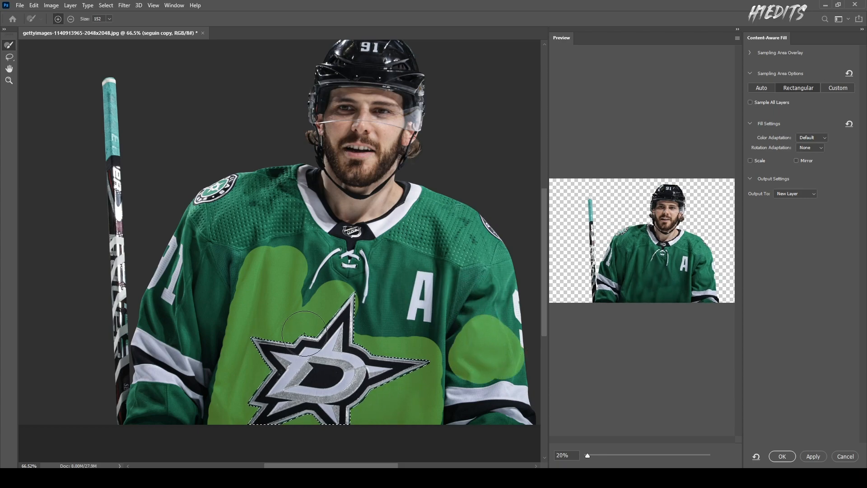
{"action": "mouse_move", "coordinate": [392, 286]}
{"action": "left_mouse_down"}
{"action": "mouse_move", "coordinate": [384, 286]}
{"action": "mouse_move", "coordinate": [392, 262]}
{"action": "mouse_move", "coordinate": [369, 337]}
{"action": "mouse_move", "coordinate": [424, 349]}
{"action": "left_mouse_up"}
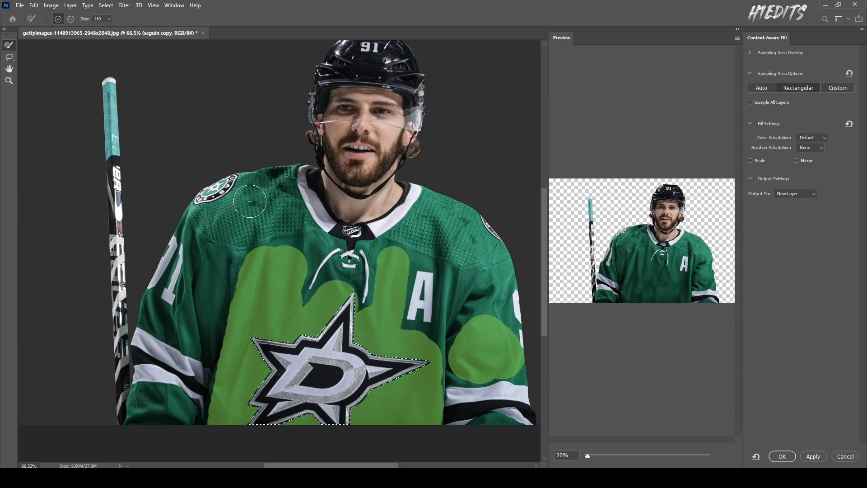
{"action": "scroll", "coordinate": [221, 292], "scroll_direction": "up", "scroll_amount": 2}
{"action": "mouse_move", "coordinate": [205, 305]}
{"action": "left_mouse_down"}
{"action": "mouse_move", "coordinate": [218, 352]}
{"action": "mouse_move", "coordinate": [227, 317]}
{"action": "mouse_move", "coordinate": [301, 261]}
{"action": "mouse_move", "coordinate": [304, 246]}
{"action": "mouse_move", "coordinate": [334, 237]}
{"action": "left_mouse_up"}
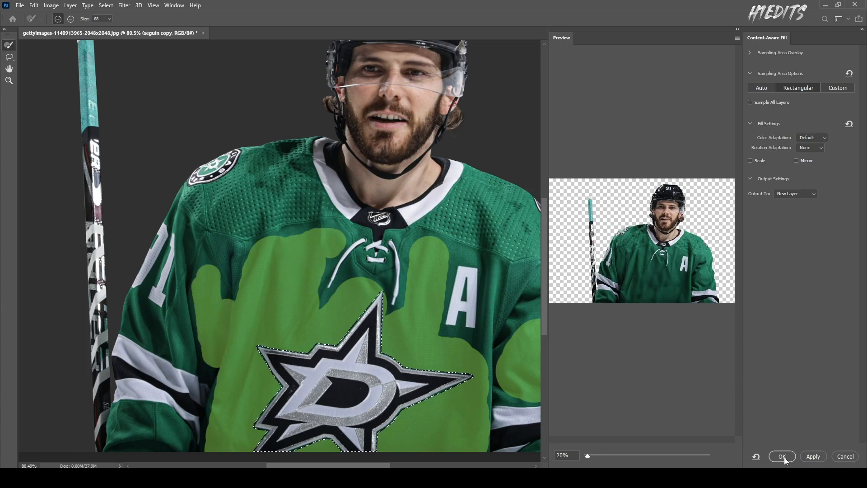
Step: Output the content-aware fill to a new layer and deselect the star outline
{"action": "left_click", "coordinate": [781, 456]}
{"action": "scroll", "coordinate": [411, 365], "scroll_direction": "down", "scroll_amount": 2}
{"action": "key", "text": "ctrl+d"}
{"action": "scroll", "coordinate": [433, 369], "scroll_direction": "up", "scroll_amount": 2}
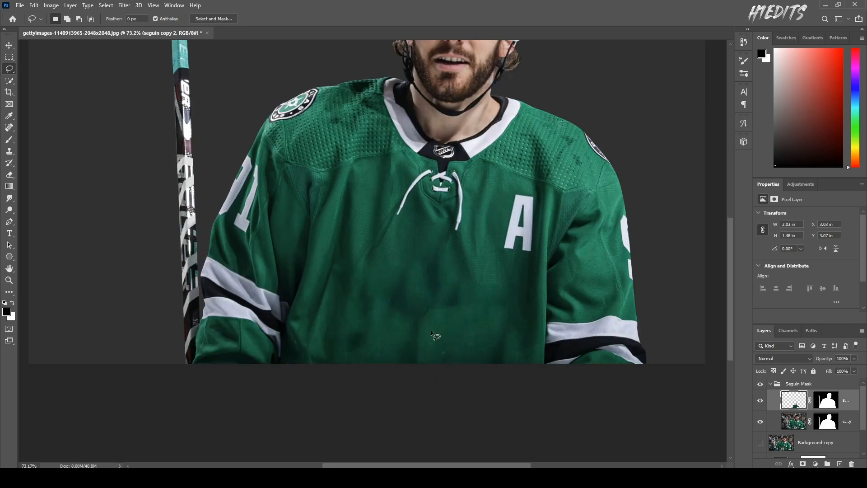
Step: Merge the fill layer down into the seguin copy layer, preserving the underlying layer mask
{"action": "scroll", "coordinate": [432, 346], "scroll_direction": "up", "scroll_amount": 1}
{"action": "right_click", "coordinate": [848, 405]}
{"action": "left_click", "coordinate": [833, 415]}
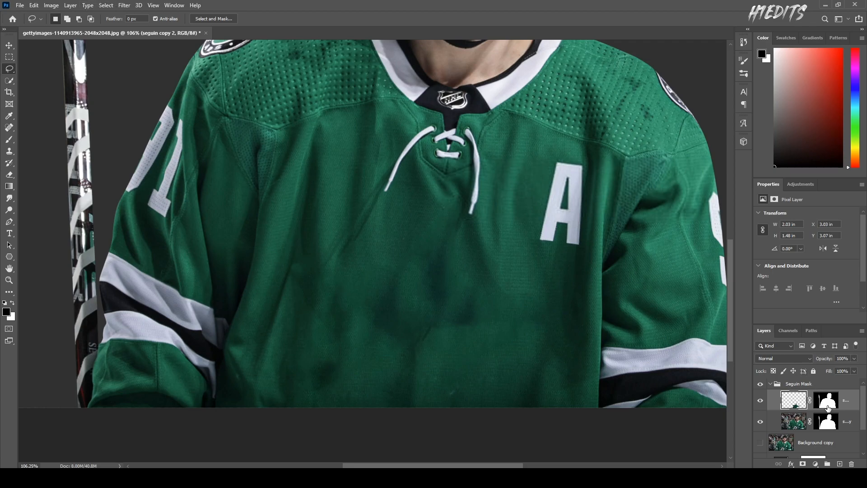
{"action": "right_click", "coordinate": [843, 408]}
{"action": "left_click", "coordinate": [768, 293]}
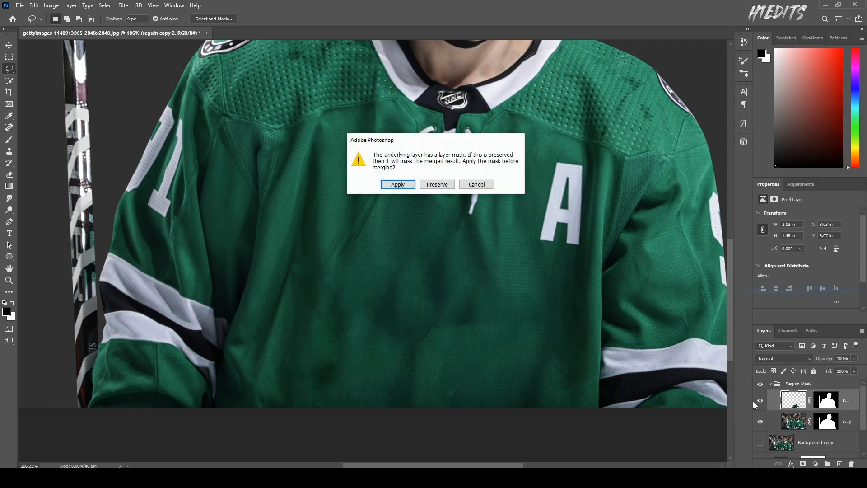
{"action": "left_click", "coordinate": [448, 185]}
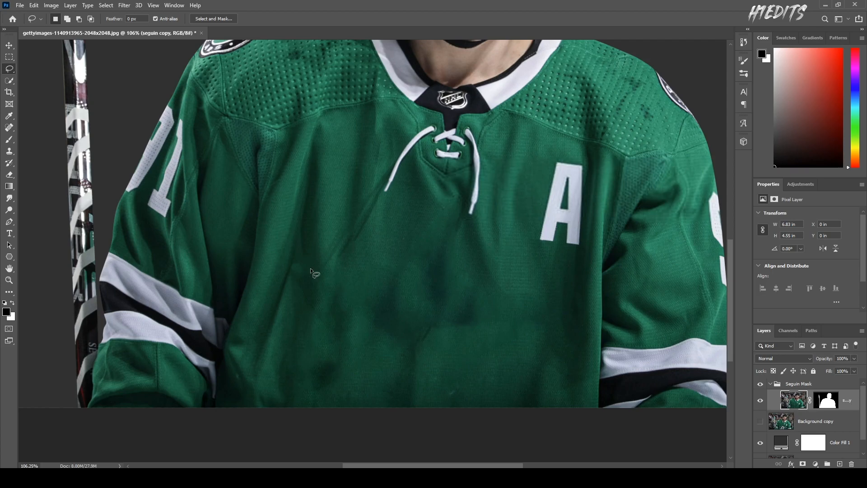
Step: Try the Clone Stamp on the jersey front and over the letter A, and undo the strokes
{"action": "scroll", "coordinate": [311, 269], "scroll_direction": "down", "scroll_amount": 2}
{"action": "scroll", "coordinate": [342, 341], "scroll_direction": "up", "scroll_amount": 2}
{"action": "key", "text": "s"}
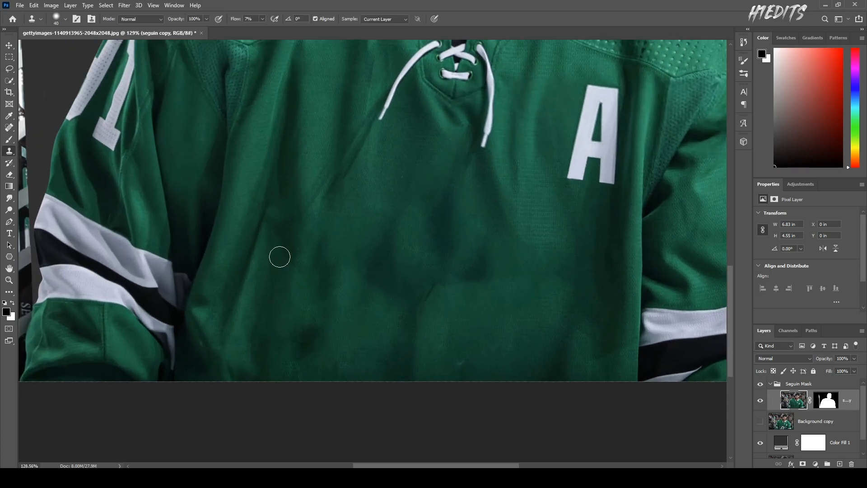
{"action": "scroll", "coordinate": [368, 268], "scroll_direction": "up", "scroll_amount": 2}
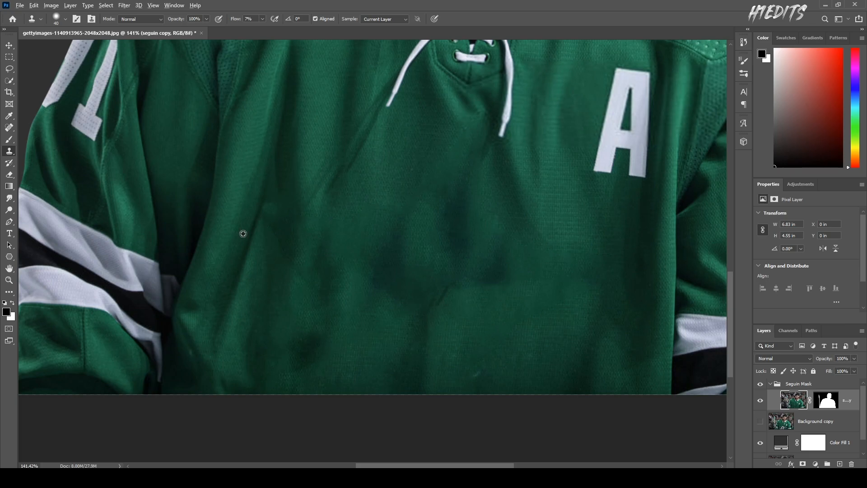
{"action": "key", "text": "alt+s"}
{"action": "left_click", "coordinate": [364, 224]}
{"action": "left_click", "coordinate": [434, 187]}
{"action": "key", "text": "ctrl+z"}
{"action": "right_click", "coordinate": [361, 225], "text": "alt"}
{"action": "left_click_drag", "start_coordinate": [600, 164], "coordinate": [605, 144]}
{"action": "key", "text": "ctrl+z"}
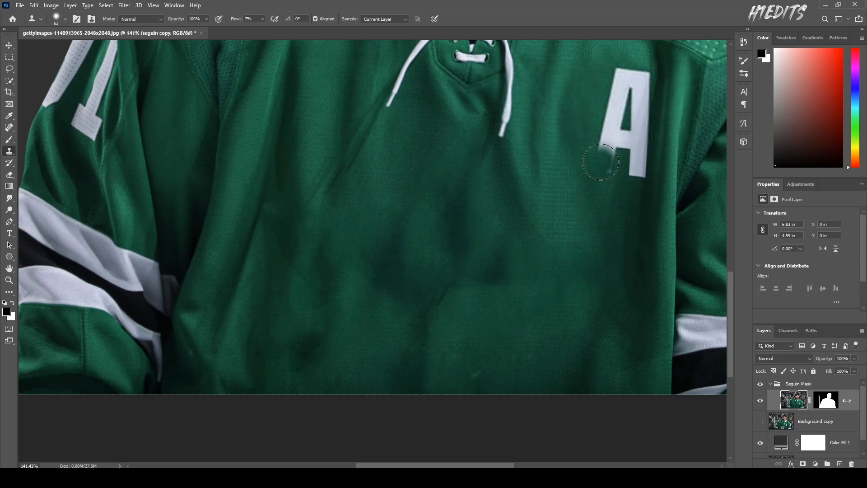
Step: Clone clean green fabric with a soft Clone Stamp brush over the seam and blotches in the jersey's lower centre
{"action": "left_click", "coordinate": [58, 20]}
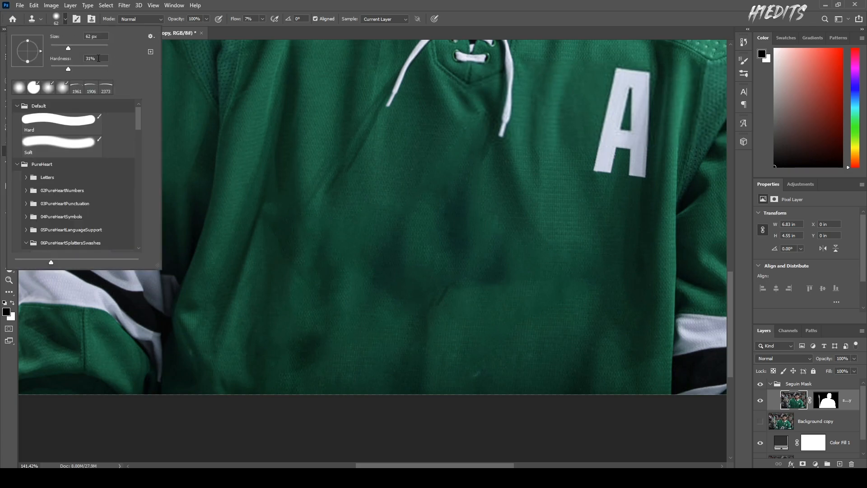
{"action": "left_click", "coordinate": [237, 6]}
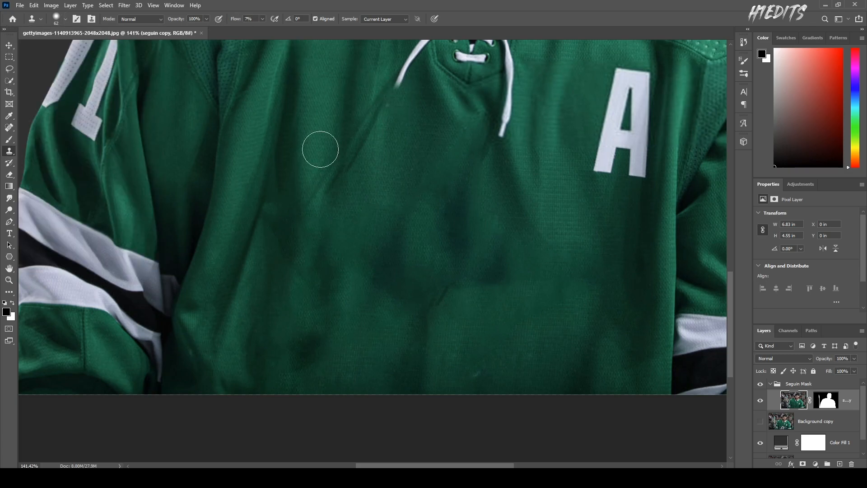
{"action": "scroll", "coordinate": [345, 192], "scroll_direction": "down", "scroll_amount": 2}
{"action": "scroll", "coordinate": [554, 140], "scroll_direction": "up", "scroll_amount": 2}
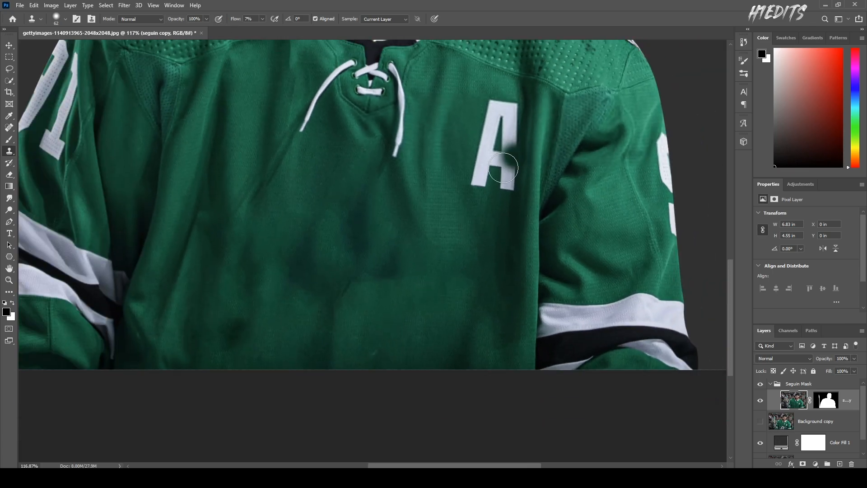
{"action": "left_click", "coordinate": [381, 316], "text": "alt"}
{"action": "left_click_drag", "start_coordinate": [380, 316], "coordinate": [390, 313]}
{"action": "mouse_move", "coordinate": [375, 268]}
{"action": "left_mouse_down"}
{"action": "mouse_move", "coordinate": [379, 275]}
{"action": "mouse_move", "coordinate": [392, 266]}
{"action": "left_mouse_up"}
{"action": "mouse_move", "coordinate": [410, 244]}
{"action": "left_mouse_down"}
{"action": "mouse_move", "coordinate": [359, 292]}
{"action": "mouse_move", "coordinate": [375, 286]}
{"action": "mouse_move", "coordinate": [342, 284]}
{"action": "left_mouse_up"}
{"action": "key", "text": "l"}
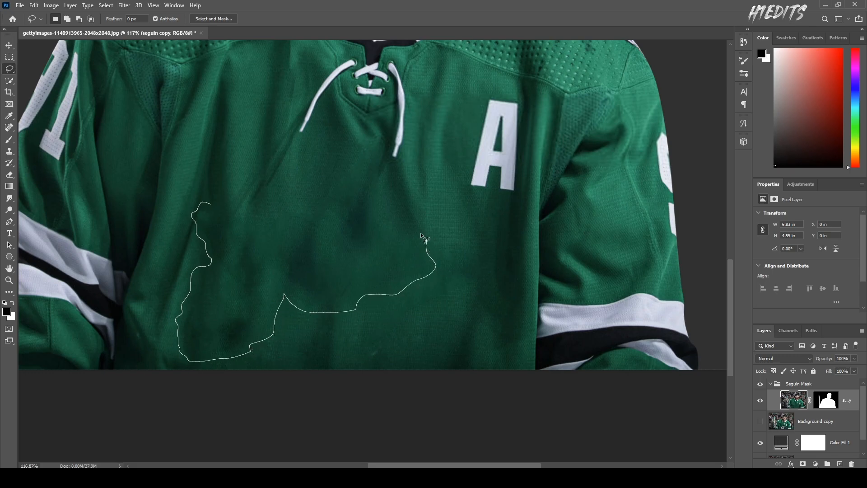
{"action": "left_click_drag", "start_coordinate": [277, 224], "coordinate": [204, 202]}
{"action": "right_click", "coordinate": [261, 249]}
{"action": "key", "text": "Escape"}
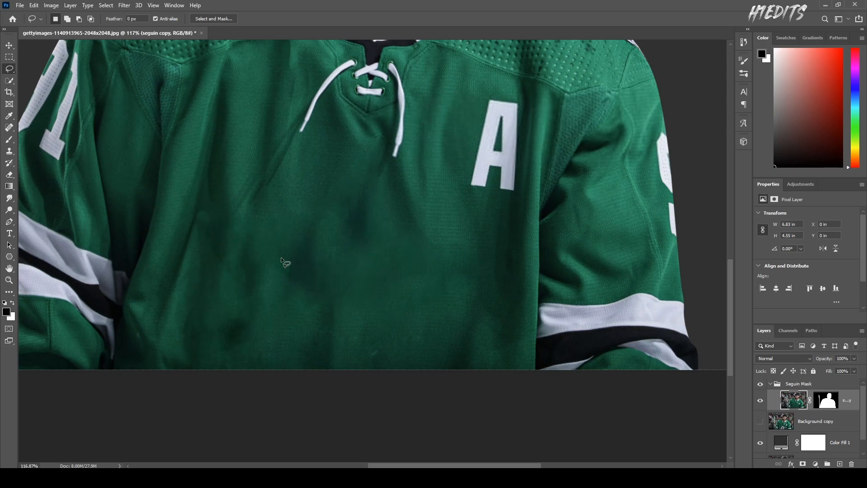
Step: Clone fabric from several nearby samples over the dark patches in the middle of the jersey where the star was
{"action": "key", "text": "s"}
{"action": "left_click", "coordinate": [424, 300], "text": "alt"}
{"action": "mouse_move", "coordinate": [381, 213]}
{"action": "left_mouse_down"}
{"action": "mouse_move", "coordinate": [349, 222]}
{"action": "mouse_move", "coordinate": [363, 185]}
{"action": "left_mouse_up"}
{"action": "left_click", "coordinate": [401, 223], "text": "alt"}
{"action": "mouse_move", "coordinate": [362, 236]}
{"action": "left_mouse_down"}
{"action": "mouse_move", "coordinate": [335, 235]}
{"action": "mouse_move", "coordinate": [356, 252]}
{"action": "left_mouse_up"}
{"action": "left_click", "coordinate": [391, 223], "text": "alt"}
{"action": "mouse_move", "coordinate": [304, 231]}
{"action": "left_mouse_down"}
{"action": "mouse_move", "coordinate": [296, 248]}
{"action": "mouse_move", "coordinate": [312, 288]}
{"action": "mouse_move", "coordinate": [301, 238]}
{"action": "left_mouse_up"}
{"action": "left_click_drag", "start_coordinate": [225, 231], "coordinate": [213, 257]}
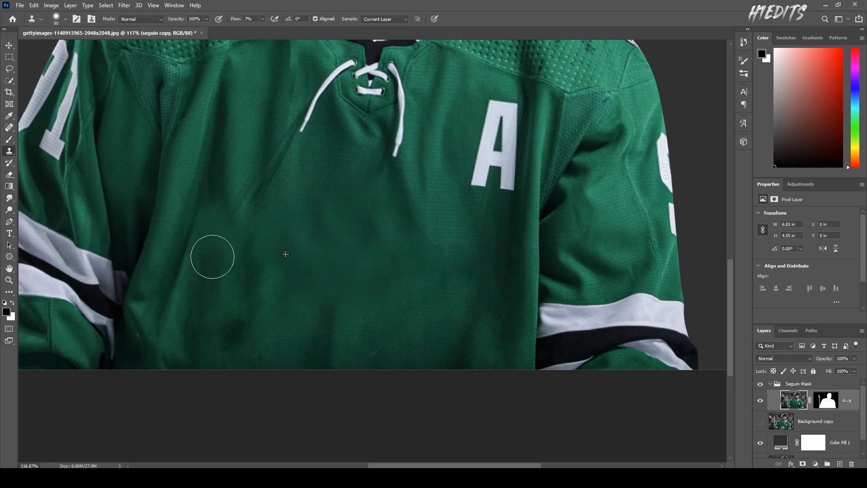
Step: Clone fabric along the folds on the number 91 side of the jersey front to blend the filled area
{"action": "left_click", "coordinate": [185, 244], "text": "alt"}
{"action": "mouse_move", "coordinate": [197, 221]}
{"action": "left_mouse_down"}
{"action": "mouse_move", "coordinate": [178, 225]}
{"action": "mouse_move", "coordinate": [200, 232]}
{"action": "mouse_move", "coordinate": [198, 223]}
{"action": "mouse_move", "coordinate": [197, 232]}
{"action": "mouse_move", "coordinate": [220, 208]}
{"action": "mouse_move", "coordinate": [210, 277]}
{"action": "mouse_move", "coordinate": [246, 219]}
{"action": "left_mouse_up"}
{"action": "scroll", "coordinate": [201, 232], "scroll_direction": "up", "scroll_amount": 2}
{"action": "left_click_drag", "start_coordinate": [304, 204], "coordinate": [325, 194]}
{"action": "left_click", "coordinate": [325, 193], "text": "alt"}
{"action": "mouse_move", "coordinate": [264, 221]}
{"action": "left_mouse_down"}
{"action": "mouse_move", "coordinate": [225, 207]}
{"action": "mouse_move", "coordinate": [241, 226]}
{"action": "mouse_move", "coordinate": [232, 252]}
{"action": "left_mouse_up"}
Step: Try cloning fabric beside the lower end of the collar lace, and undo the strokes
{"action": "scroll", "coordinate": [300, 238], "scroll_direction": "down", "scroll_amount": 4}
{"action": "left_click", "coordinate": [348, 192], "text": "alt"}
{"action": "mouse_move", "coordinate": [318, 182]}
{"action": "left_mouse_down"}
{"action": "mouse_move", "coordinate": [310, 168]}
{"action": "mouse_move", "coordinate": [305, 192]}
{"action": "mouse_move", "coordinate": [314, 155]}
{"action": "left_mouse_up"}
{"action": "key", "text": "ctrl+z"}
{"action": "key", "text": "ctrl+z"}
Step: Clone clean fabric over the dark blotches low on the jersey front near the striped sleeve beside the stick
{"action": "left_click", "coordinate": [342, 165], "text": "alt"}
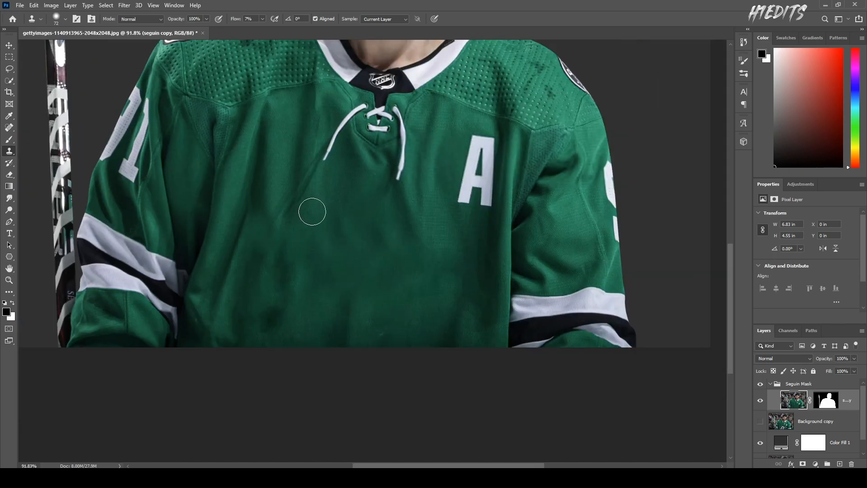
{"action": "mouse_move", "coordinate": [283, 246]}
{"action": "left_mouse_down"}
{"action": "mouse_move", "coordinate": [259, 275]}
{"action": "mouse_move", "coordinate": [298, 293]}
{"action": "left_mouse_up"}
{"action": "mouse_move", "coordinate": [269, 318]}
{"action": "left_mouse_down"}
{"action": "mouse_move", "coordinate": [293, 316]}
{"action": "mouse_move", "coordinate": [247, 320]}
{"action": "mouse_move", "coordinate": [282, 318]}
{"action": "mouse_move", "coordinate": [263, 320]}
{"action": "left_mouse_up"}
Step: Clone out the remaining uneven patches across the jersey's middle and lower front
{"action": "left_click", "coordinate": [387, 323], "text": "alt"}
{"action": "mouse_move", "coordinate": [369, 282]}
{"action": "left_mouse_down"}
{"action": "mouse_move", "coordinate": [437, 279]}
{"action": "mouse_move", "coordinate": [383, 262]}
{"action": "left_mouse_up"}
{"action": "key", "text": "ctrl+z"}
{"action": "left_click_drag", "start_coordinate": [392, 314], "coordinate": [382, 312]}
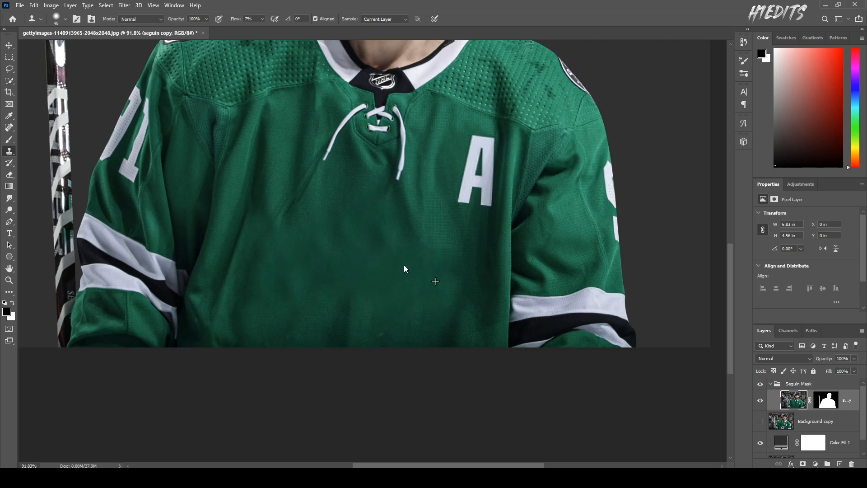
{"action": "mouse_move", "coordinate": [439, 238]}
{"action": "left_mouse_down"}
{"action": "mouse_move", "coordinate": [372, 240]}
{"action": "mouse_move", "coordinate": [379, 246]}
{"action": "mouse_move", "coordinate": [349, 235]}
{"action": "mouse_move", "coordinate": [333, 248]}
{"action": "mouse_move", "coordinate": [333, 216]}
{"action": "mouse_move", "coordinate": [300, 271]}
{"action": "mouse_move", "coordinate": [315, 278]}
{"action": "mouse_move", "coordinate": [296, 300]}
{"action": "left_mouse_up"}
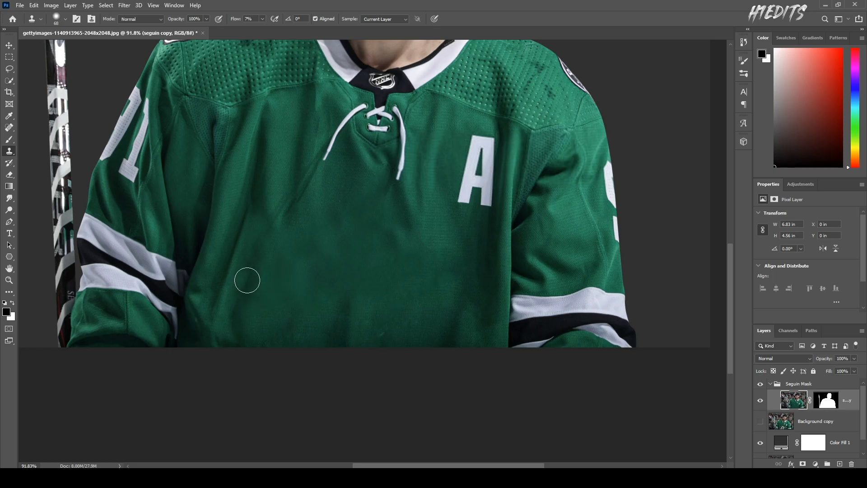
{"action": "left_click_drag", "start_coordinate": [244, 286], "coordinate": [249, 281]}
{"action": "scroll", "coordinate": [292, 250], "scroll_direction": "down", "scroll_amount": 5}
{"action": "scroll", "coordinate": [425, 311], "scroll_direction": "up", "scroll_amount": 4}
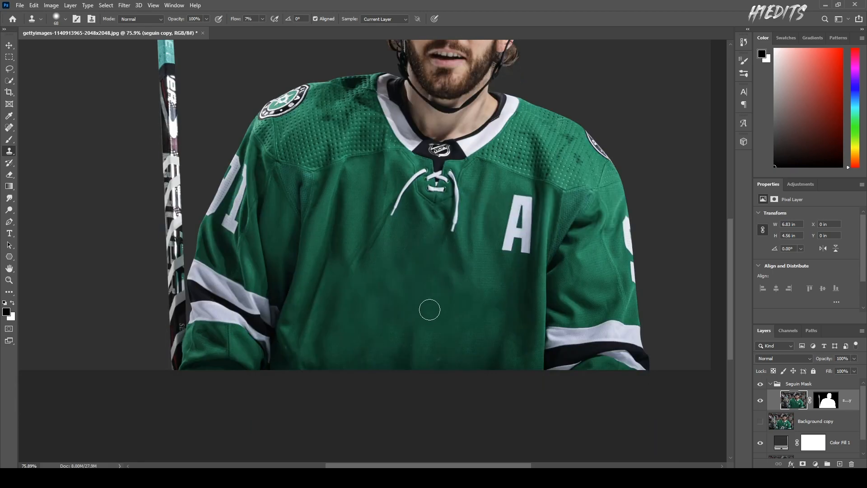
Step: Lasso two small uneven patches just below the collar laces and replace each one using Fill
{"action": "key", "text": "l"}
{"action": "mouse_move", "coordinate": [395, 248]}
{"action": "left_mouse_down"}
{"action": "mouse_move", "coordinate": [400, 276]}
{"action": "mouse_move", "coordinate": [408, 248]}
{"action": "left_mouse_up"}
{"action": "right_click", "coordinate": [408, 249]}
{"action": "left_click", "coordinate": [445, 358]}
{"action": "key", "text": "Return"}
{"action": "key", "text": "ctrl+d"}
{"action": "left_click_drag", "start_coordinate": [383, 274], "coordinate": [378, 275]}
{"action": "right_click", "coordinate": [379, 286]}
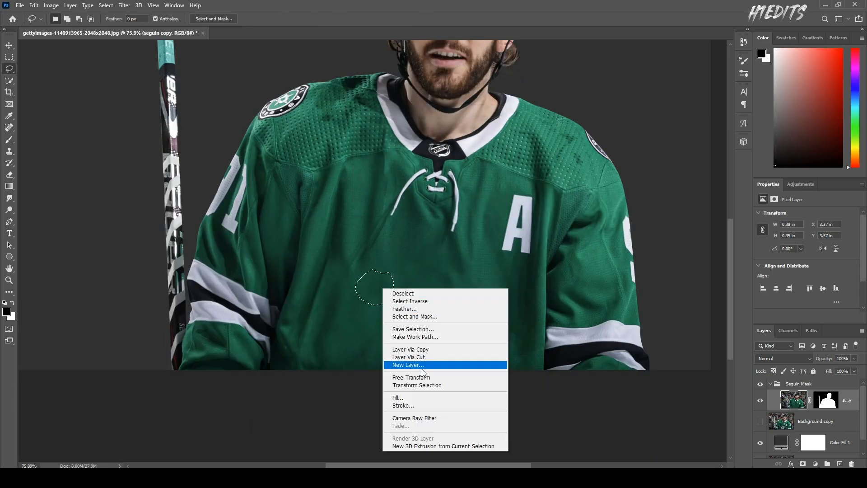
{"action": "left_click", "coordinate": [413, 395]}
{"action": "key", "text": "Return"}
{"action": "key", "text": "ctrl+d"}
Step: Lasso one blotch near the jersey's bottom edge and another at its lower centre, and replace each using Fill
{"action": "left_click_drag", "start_coordinate": [413, 335], "coordinate": [445, 310]}
{"action": "right_click", "coordinate": [445, 309]}
{"action": "left_click", "coordinate": [469, 256]}
{"action": "key", "text": "Return"}
{"action": "key", "text": "ctrl+d"}
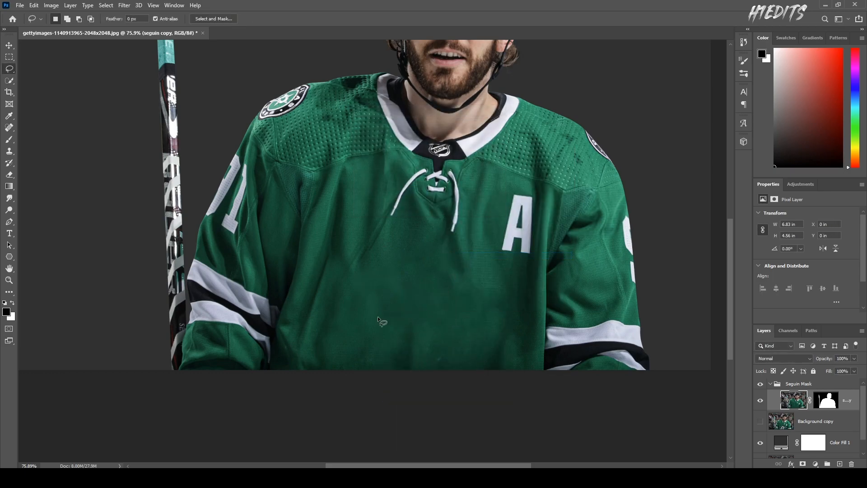
{"action": "left_click_drag", "start_coordinate": [404, 313], "coordinate": [393, 301]}
{"action": "right_click", "coordinate": [394, 302]}
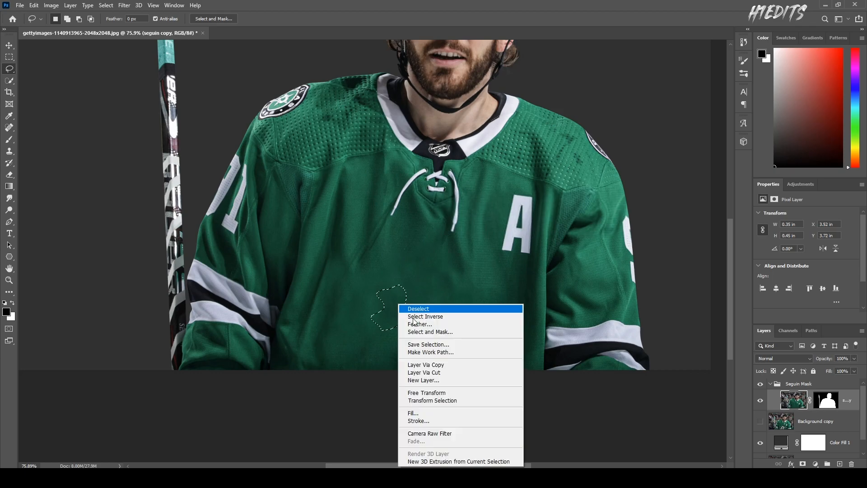
{"action": "left_click", "coordinate": [434, 420]}
{"action": "key", "text": "Return"}
{"action": "key", "text": "ctrl+d"}
Step: Lasso the last uneven patches at the jersey's lower centre and below the letter A side's lace, and replace each using Fill
{"action": "left_click_drag", "start_coordinate": [389, 340], "coordinate": [382, 304]}
{"action": "right_click", "coordinate": [382, 305]}
{"action": "left_click", "coordinate": [434, 416]}
{"action": "key", "text": "Return"}
{"action": "key", "text": "ctrl+d"}
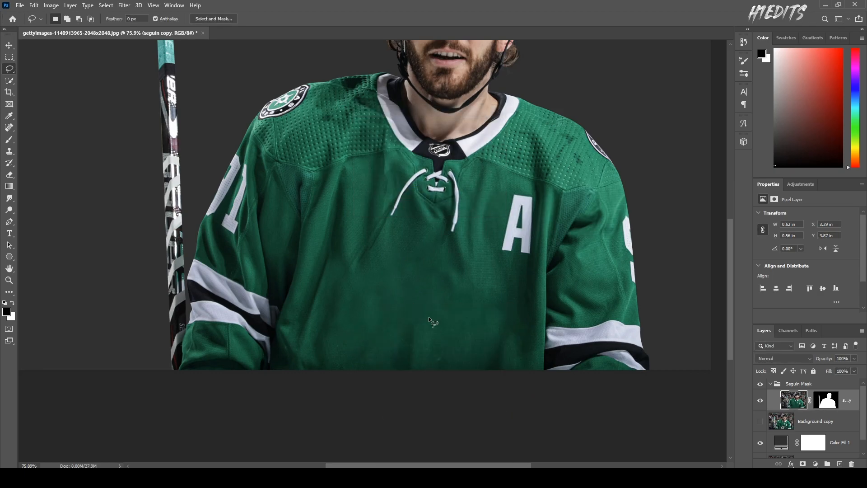
{"action": "left_click_drag", "start_coordinate": [430, 264], "coordinate": [426, 283]}
{"action": "right_click", "coordinate": [425, 283]}
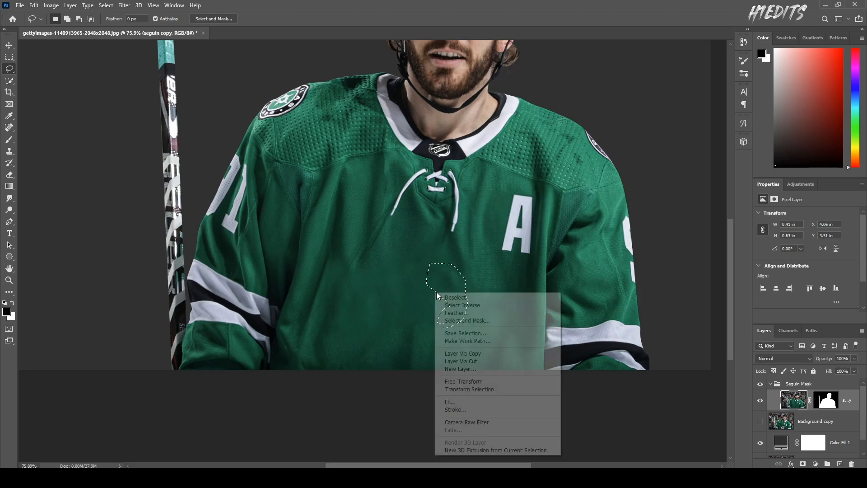
{"action": "left_click", "coordinate": [465, 400]}
{"action": "key", "text": "Return"}
{"action": "key", "text": "ctrl+d"}
Step: Show the Background copy layer and toggle the seguin copy layer's visibility to compare the jersey before and after
{"action": "scroll", "coordinate": [465, 304], "scroll_direction": "down", "scroll_amount": 5}
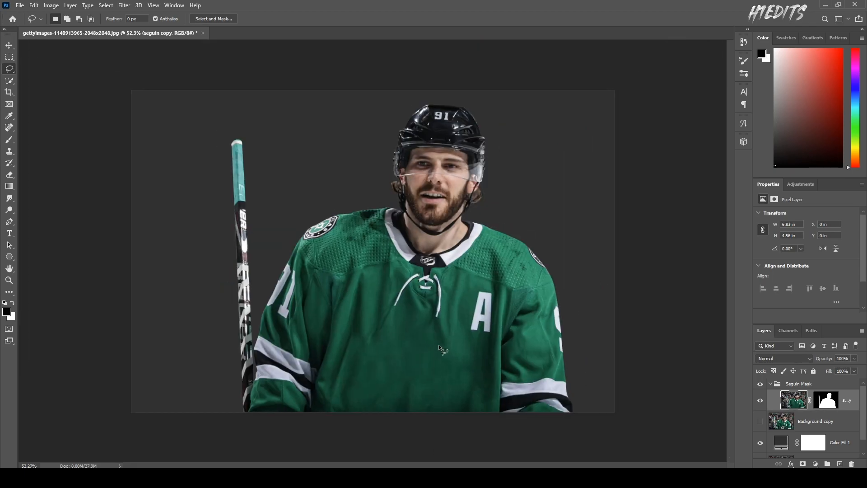
{"action": "left_click", "coordinate": [762, 422]}
{"action": "left_click", "coordinate": [760, 400]}
{"action": "left_click", "coordinate": [760, 400]}
{"action": "left_click", "coordinate": [760, 401]}
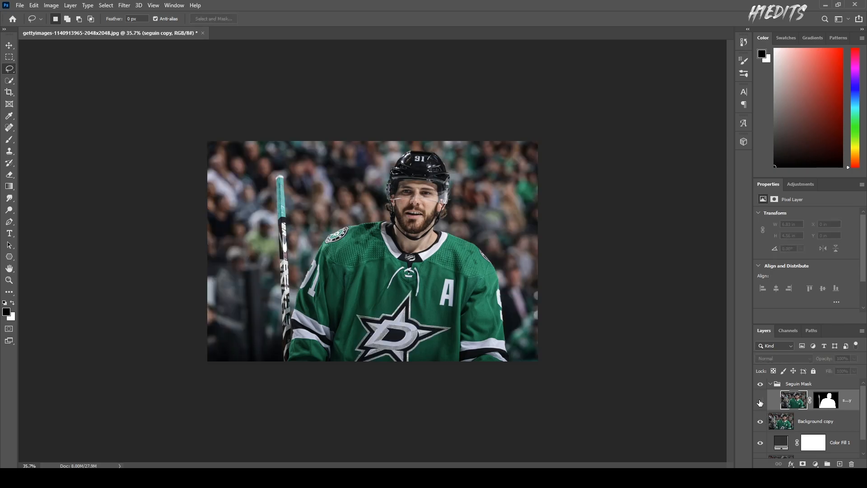
Step: Show the seguin copy layer again and hide the Background copy layer
{"action": "left_click", "coordinate": [760, 401]}
{"action": "scroll", "coordinate": [346, 335], "scroll_direction": "up", "scroll_amount": 3}
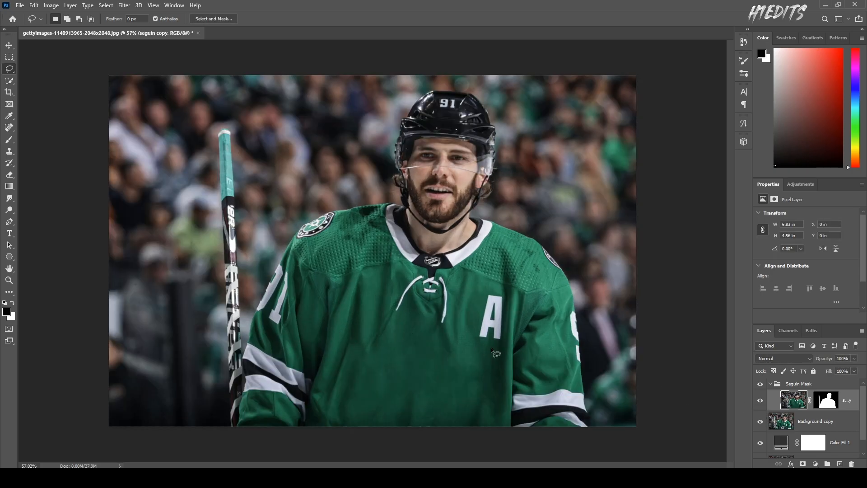
{"action": "scroll", "coordinate": [491, 348], "scroll_direction": "up", "scroll_amount": 2}
{"action": "left_click", "coordinate": [760, 421]}
{"action": "scroll", "coordinate": [507, 308], "scroll_direction": "up", "scroll_amount": 3}
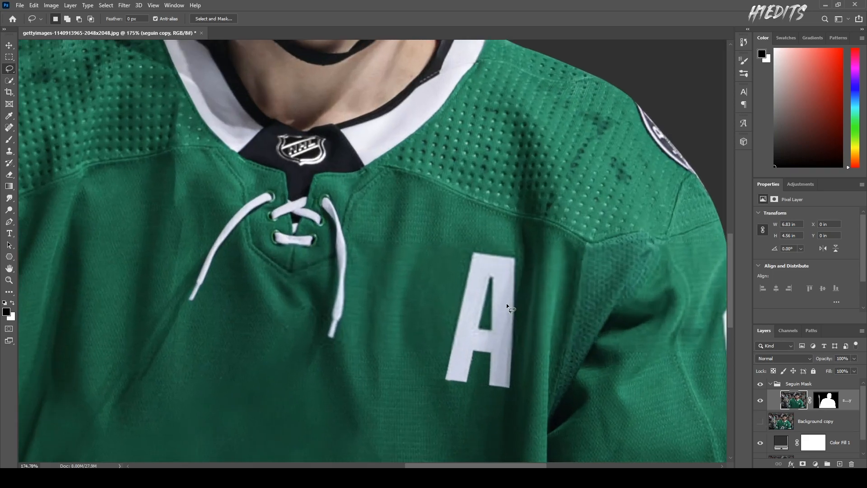
Step: Outline the letter A on the chest with the Pen tool and convert the path into a selection
{"action": "key", "text": "p"}
{"action": "left_click", "coordinate": [470, 250]}
{"action": "left_click", "coordinate": [443, 381]}
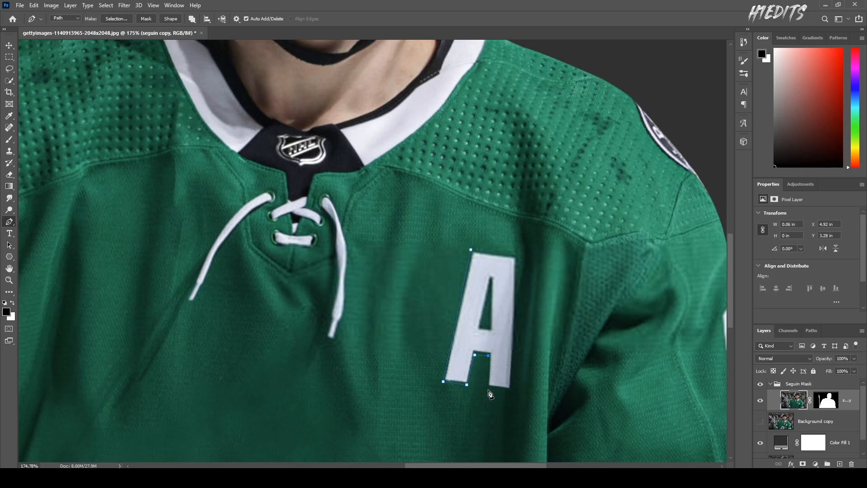
{"action": "left_click", "coordinate": [515, 256]}
{"action": "left_click", "coordinate": [123, 19]}
Step: Remove the selected A with Content-Aware Fill using rectangular sampling output to a new layer, and merge the result into the seguin copy layer
{"action": "left_click", "coordinate": [34, 6]}
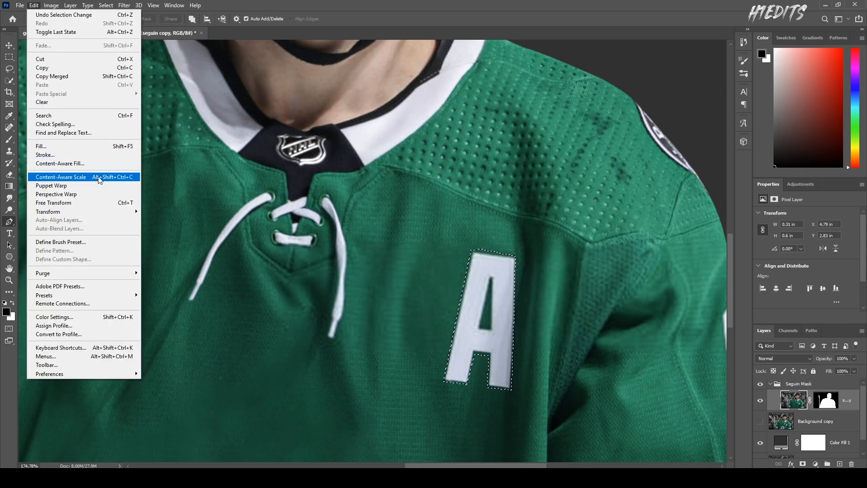
{"action": "left_click", "coordinate": [68, 163]}
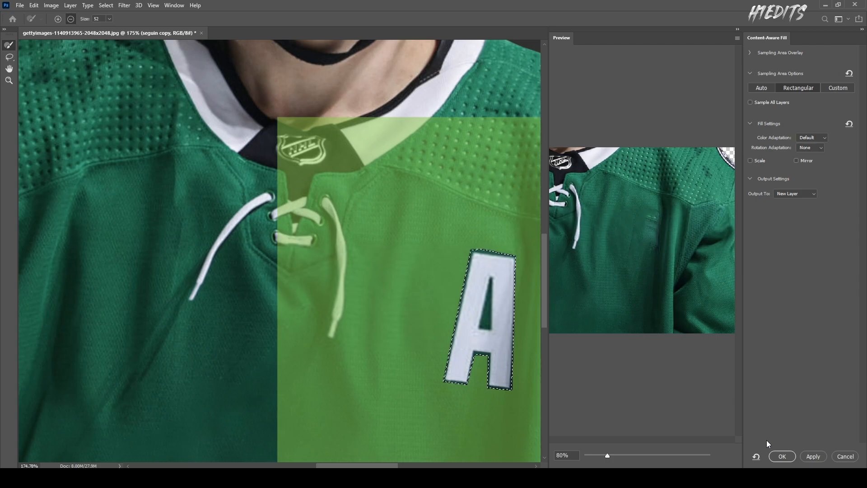
{"action": "left_click", "coordinate": [793, 457]}
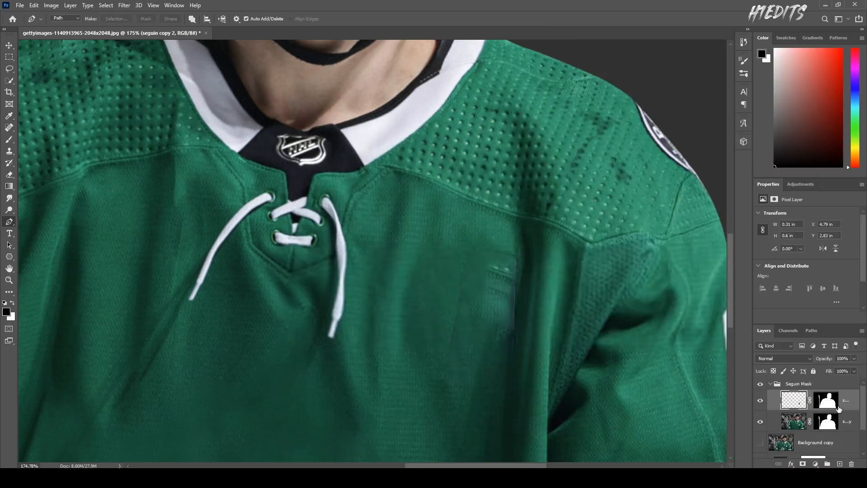
{"action": "right_click", "coordinate": [838, 409]}
{"action": "left_click", "coordinate": [793, 289]}
{"action": "left_click", "coordinate": [447, 189]}
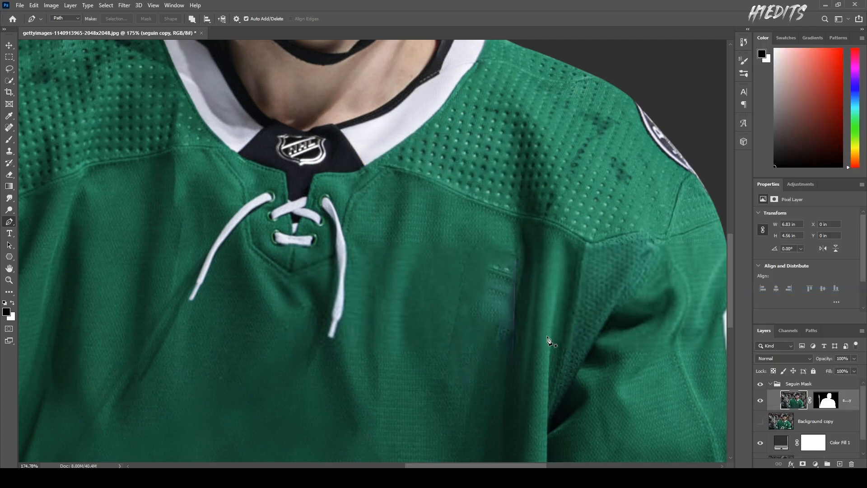
Step: Lasso the streaky patch left where the letter A was, replace it using Fill, and deselect
{"action": "scroll", "coordinate": [551, 339], "scroll_direction": "down", "scroll_amount": 4}
{"action": "scroll", "coordinate": [402, 242], "scroll_direction": "up", "scroll_amount": 3}
{"action": "key", "text": "l"}
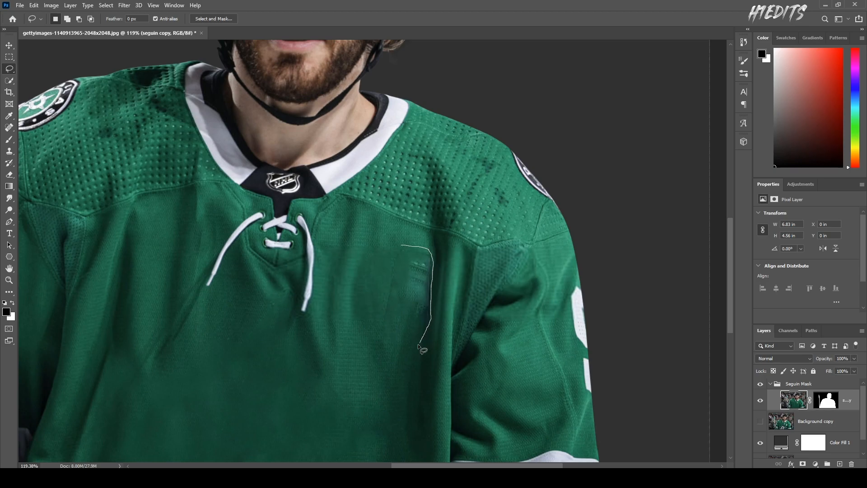
{"action": "left_click_drag", "start_coordinate": [378, 317], "coordinate": [379, 290]}
{"action": "right_click", "coordinate": [384, 279]}
{"action": "left_click", "coordinate": [414, 389]}
{"action": "key", "text": "Return"}
{"action": "key", "text": "ctrl+d"}
Step: Clone clean green fabric over the faint marks remaining where the letter A was
{"action": "key", "text": "s"}
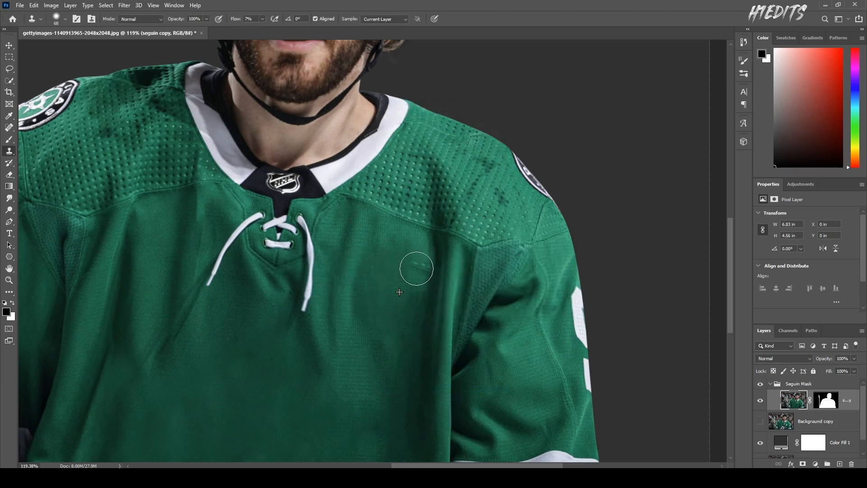
{"action": "scroll", "coordinate": [407, 278], "scroll_direction": "down", "scroll_amount": 3}
{"action": "scroll", "coordinate": [219, 315], "scroll_direction": "up", "scroll_amount": 2}
{"action": "scroll", "coordinate": [253, 304], "scroll_direction": "down", "scroll_amount": 1}
{"action": "scroll", "coordinate": [243, 298], "scroll_direction": "up", "scroll_amount": 3}
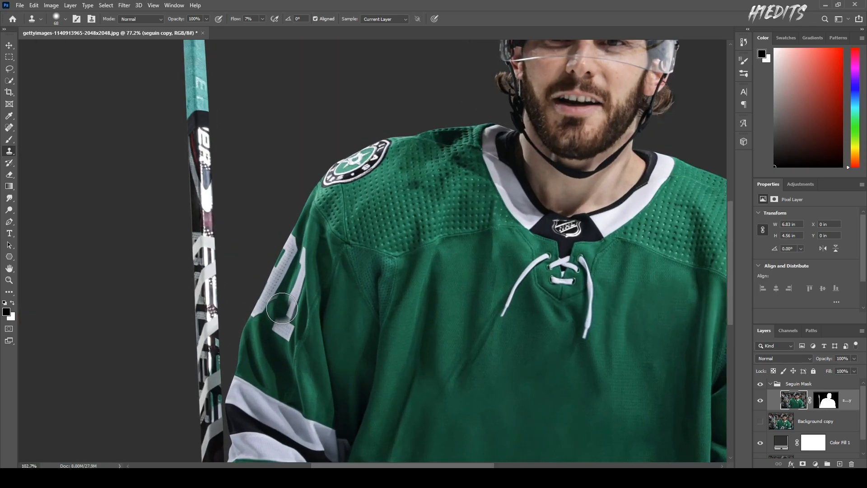
Step: Switch to Chrome and search Google Images for "edmonton oilers jersey" to browse reference jerseys
{"action": "key", "text": "v"}
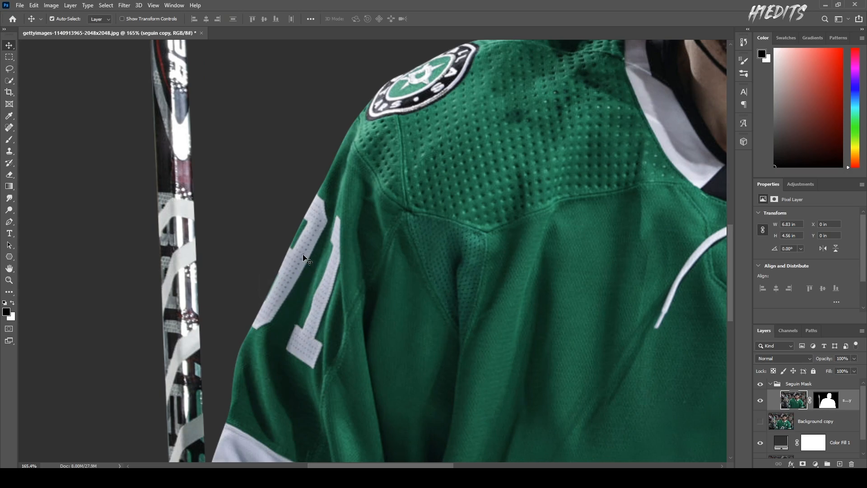
{"action": "scroll", "coordinate": [255, 295], "scroll_direction": "down", "scroll_amount": 1}
{"action": "key", "text": "alt+Tab"}
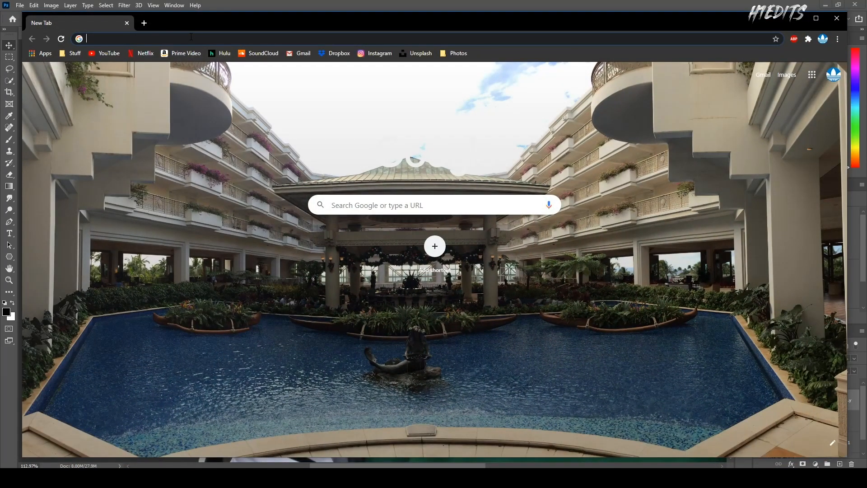
{"action": "left_click", "coordinate": [191, 38]}
{"action": "type", "text": "edm"}
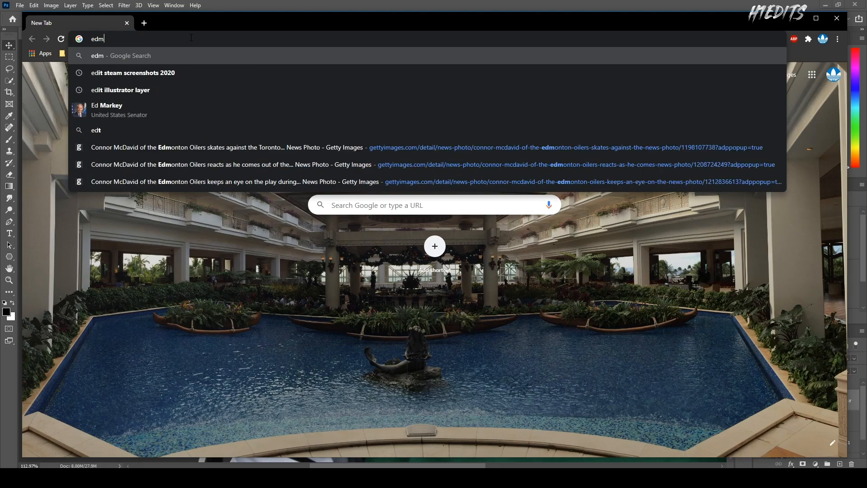
{"action": "type", "text": "onton oilers jersey"}
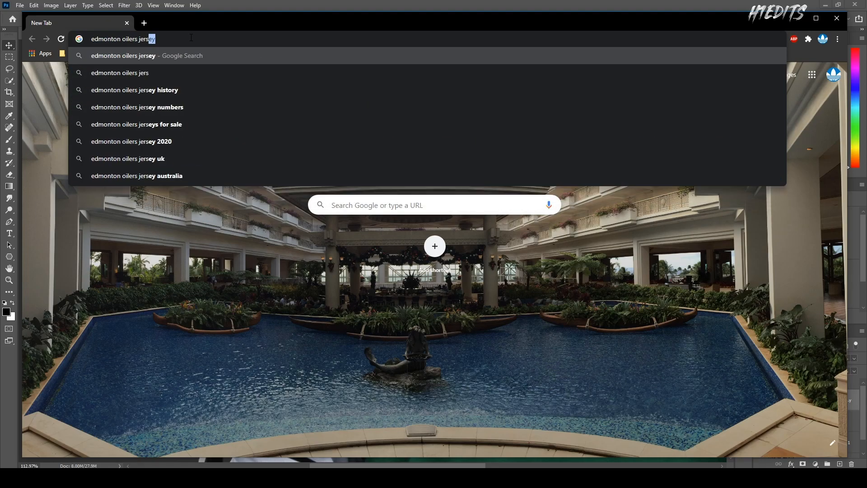
{"action": "key", "text": "Return"}
{"action": "left_click", "coordinate": [187, 109]}
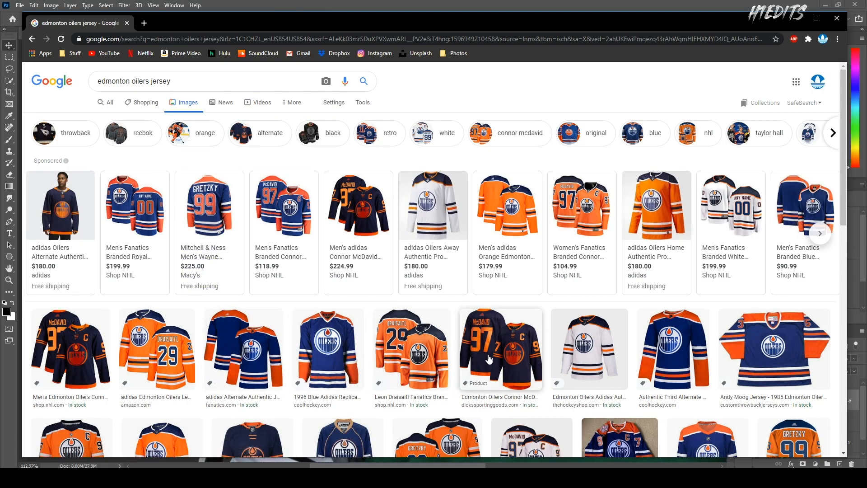
{"action": "scroll", "coordinate": [550, 373], "scroll_direction": "down", "scroll_amount": 4}
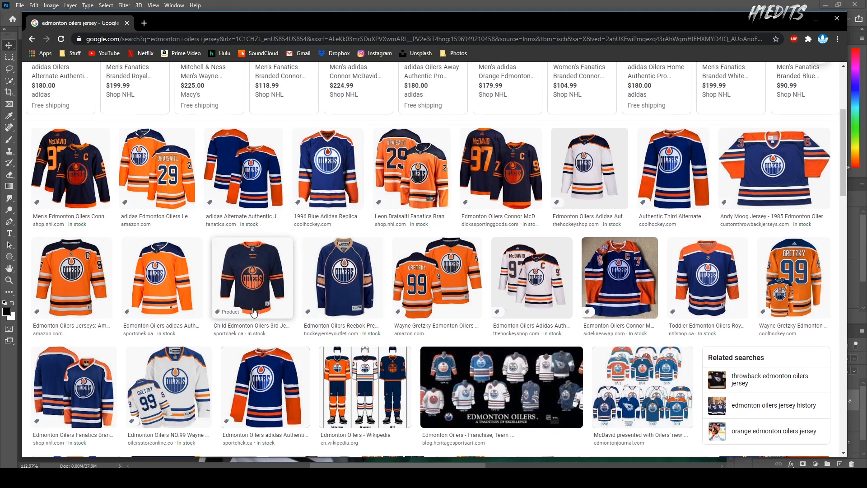
{"action": "scroll", "coordinate": [254, 311], "scroll_direction": "down", "scroll_amount": 3}
{"action": "scroll", "coordinate": [254, 312], "scroll_direction": "up", "scroll_amount": 7}
Step: Search Google Images for "connor mcdavid", enlarge the Elite Prospects photo of the white Oilers jersey, and return to Photoshop
{"action": "triple_click", "coordinate": [135, 81]}
{"action": "type", "text": "con"}
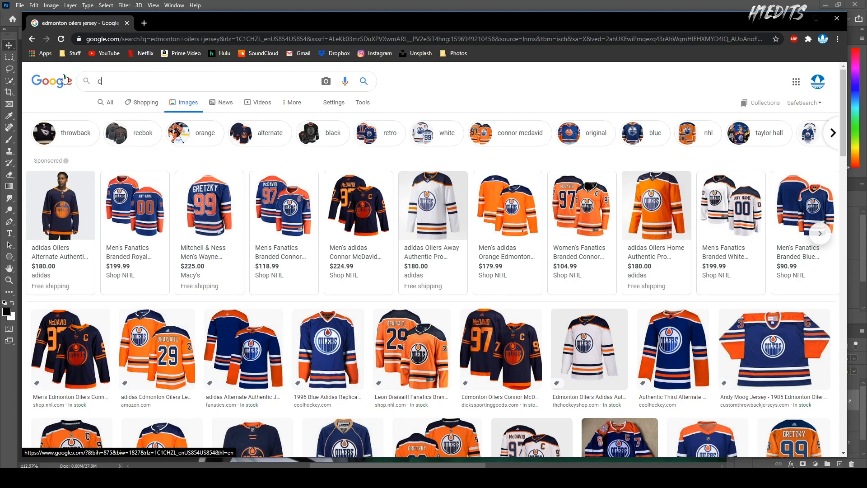
{"action": "type", "text": "nor mc"}
{"action": "key", "text": "Down"}
{"action": "key", "text": "Return"}
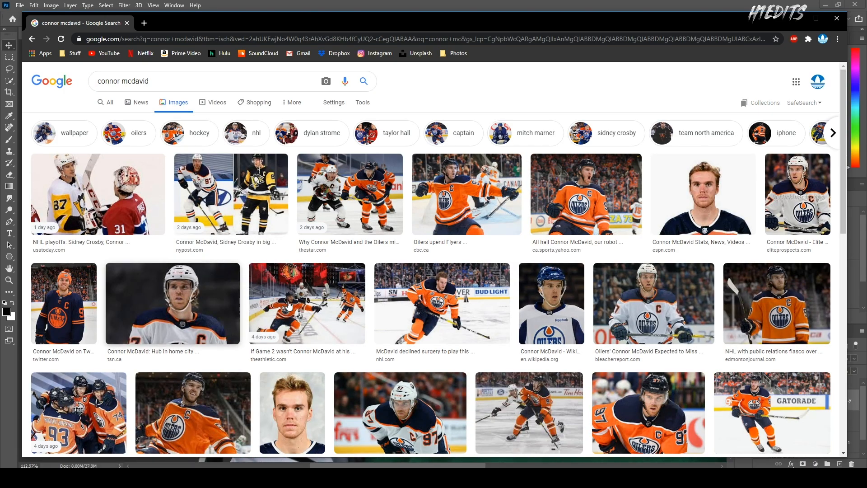
{"action": "left_click", "coordinate": [794, 210]}
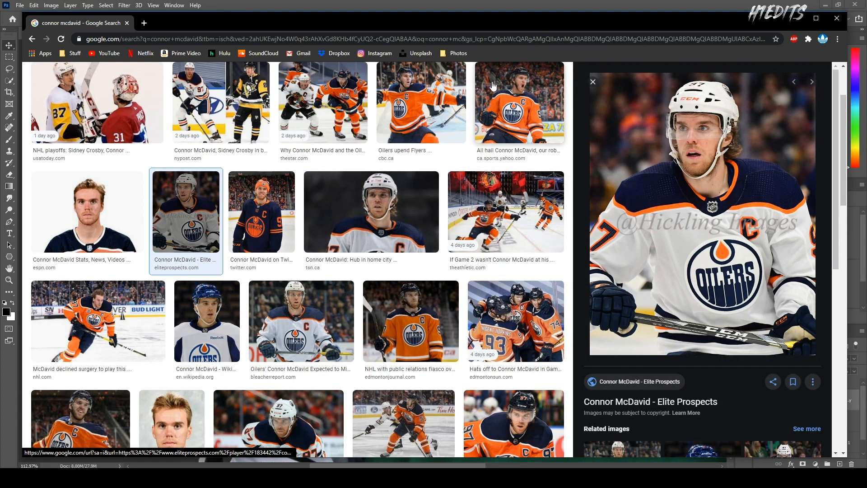
{"action": "left_click", "coordinate": [801, 22]}
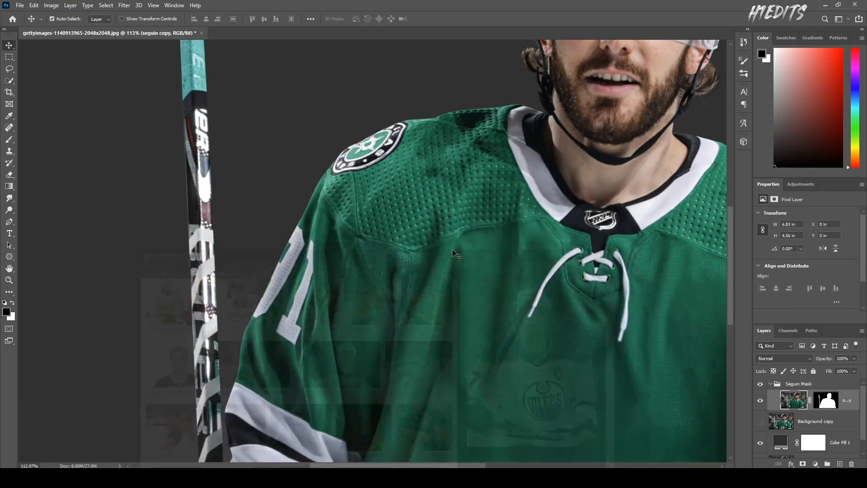
Step: Lasso the outer digit of the sleeve number beside the stick and replace it using Fill
{"action": "scroll", "coordinate": [276, 271], "scroll_direction": "down", "scroll_amount": 2}
{"action": "scroll", "coordinate": [276, 271], "scroll_direction": "up", "scroll_amount": 3}
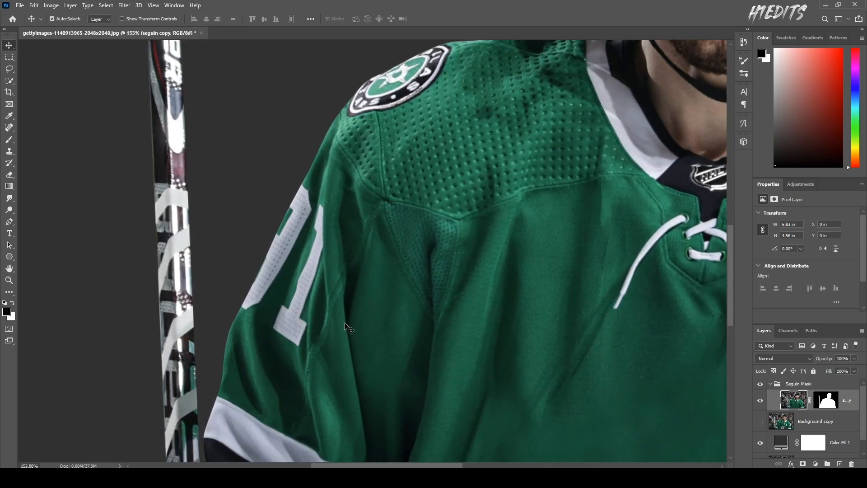
{"action": "key", "text": "l"}
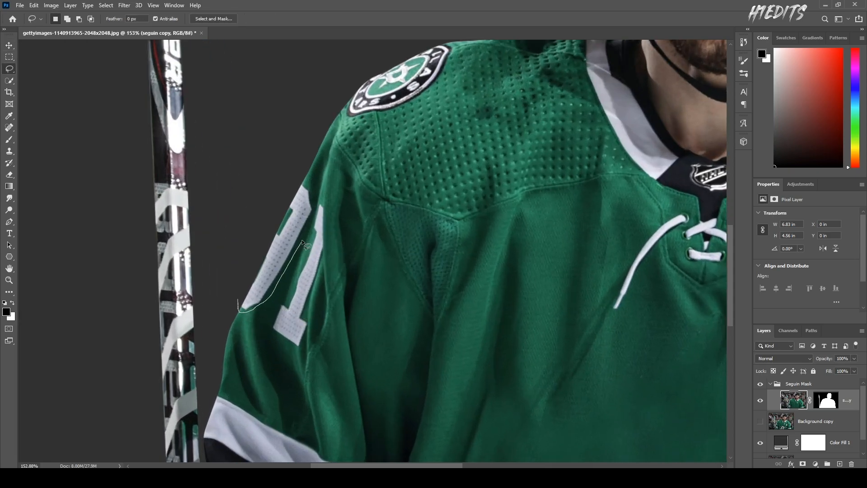
{"action": "left_click_drag", "start_coordinate": [280, 210], "coordinate": [239, 301]}
{"action": "left_click", "coordinate": [821, 401], "text": "shift"}
{"action": "left_click", "coordinate": [821, 402], "text": "shift"}
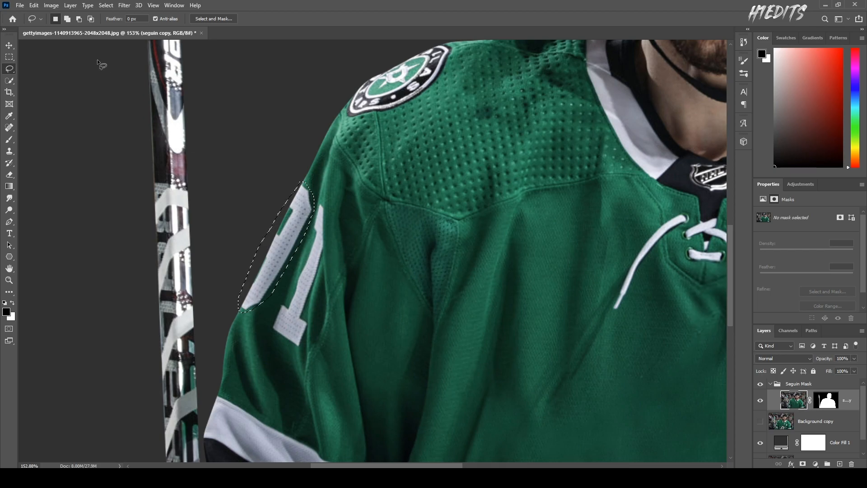
{"action": "right_click", "coordinate": [276, 224]}
{"action": "left_click", "coordinate": [315, 334]}
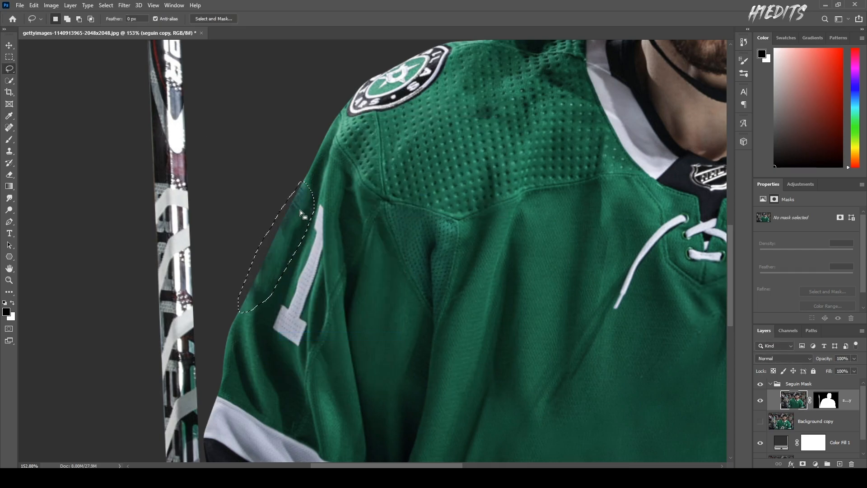
Step: Deselect and clone nearby green fabric over the filled digit area to rebuild the outer edge of the sleeve beside the stick
{"action": "key", "text": "s"}
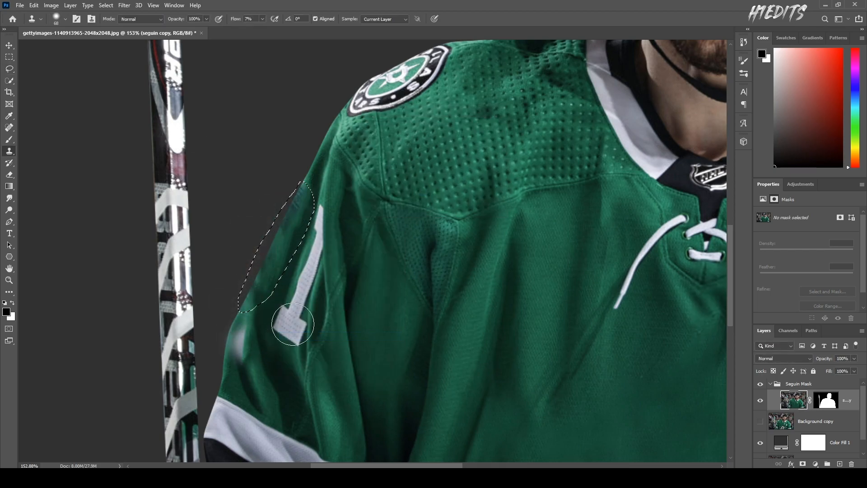
{"action": "key", "text": "ctrl+d"}
{"action": "key", "text": "ctrl+z"}
{"action": "left_click", "coordinate": [247, 313], "text": "alt"}
{"action": "mouse_move", "coordinate": [266, 274]}
{"action": "left_mouse_down"}
{"action": "mouse_move", "coordinate": [256, 286]}
{"action": "mouse_move", "coordinate": [266, 264]}
{"action": "left_mouse_up"}
{"action": "left_click", "coordinate": [261, 269], "text": "alt"}
{"action": "mouse_move", "coordinate": [292, 201]}
{"action": "left_mouse_down"}
{"action": "mouse_move", "coordinate": [282, 215]}
{"action": "mouse_move", "coordinate": [303, 186]}
{"action": "mouse_move", "coordinate": [292, 206]}
{"action": "left_mouse_up"}
{"action": "left_click", "coordinate": [267, 271], "text": "alt"}
{"action": "left_click", "coordinate": [243, 337], "text": "alt"}
{"action": "mouse_move", "coordinate": [257, 293]}
{"action": "left_mouse_down"}
{"action": "mouse_move", "coordinate": [256, 280]}
{"action": "mouse_move", "coordinate": [276, 262]}
{"action": "left_mouse_up"}
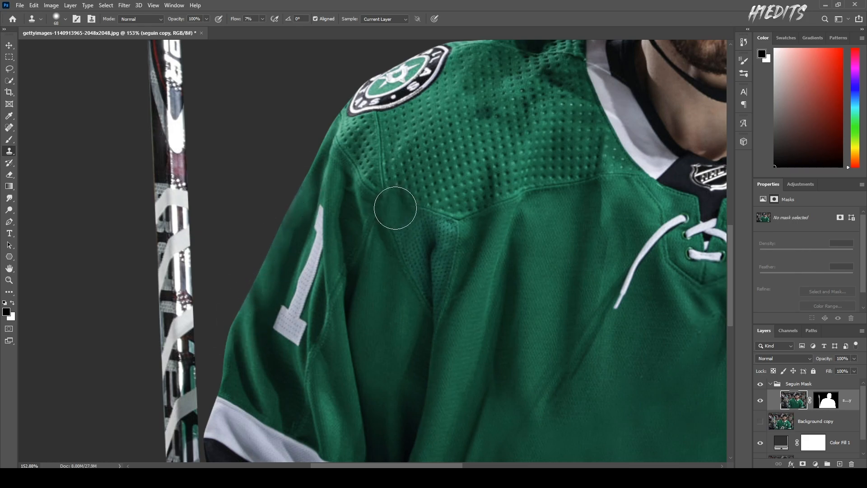
Step: Outline the 1 on the sleeve beside the stick with the Pen tool, select it, and replace it using Fill
{"action": "key", "text": "p"}
{"action": "left_click_drag", "start_coordinate": [322, 203], "coordinate": [316, 208]}
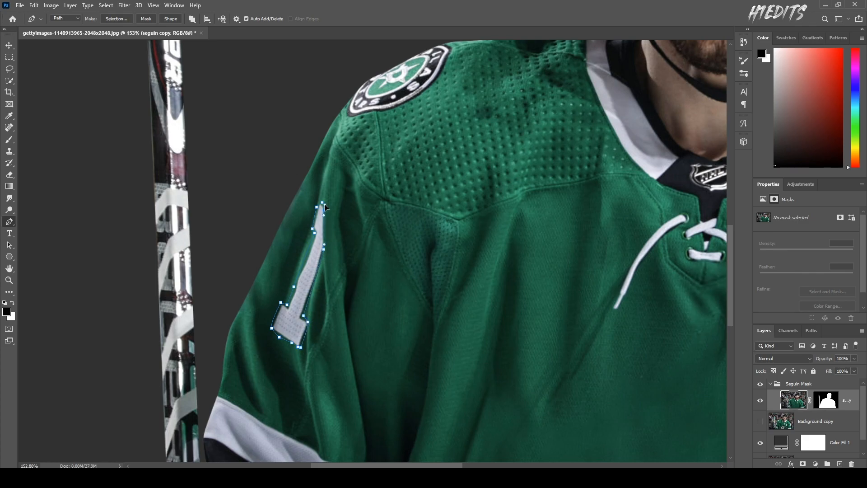
{"action": "left_click", "coordinate": [116, 21]}
{"action": "key", "text": "Return"}
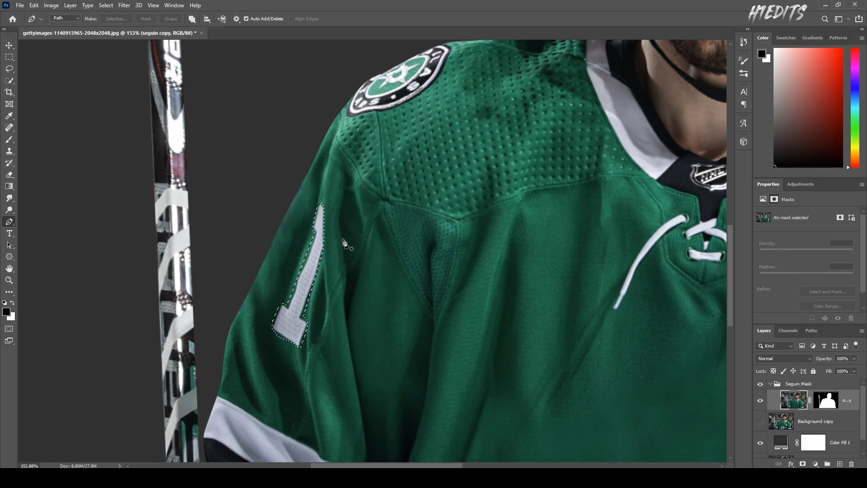
{"action": "key", "text": "l"}
{"action": "right_click", "coordinate": [309, 242]}
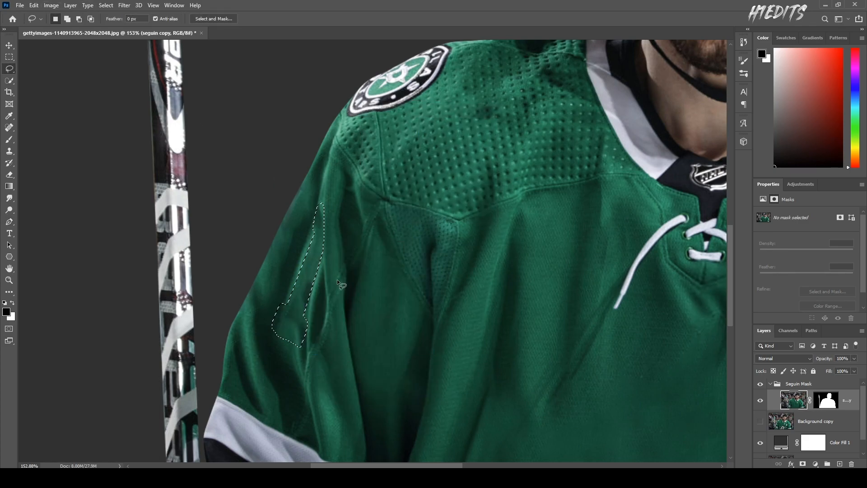
{"action": "scroll", "coordinate": [337, 279], "scroll_direction": "down", "scroll_amount": 5}
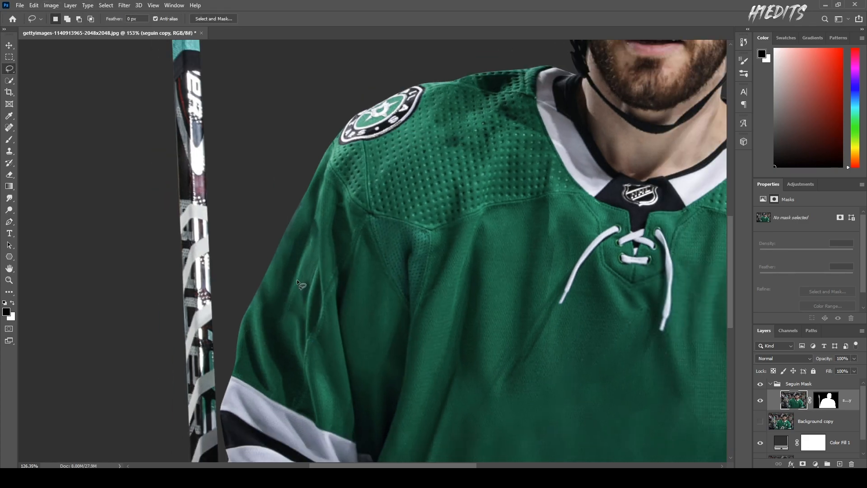
Step: Clone fabric with a small brush over the uneven spots left where the sleeve's 1 was
{"action": "scroll", "coordinate": [296, 279], "scroll_direction": "up", "scroll_amount": 4}
{"action": "key", "text": "s"}
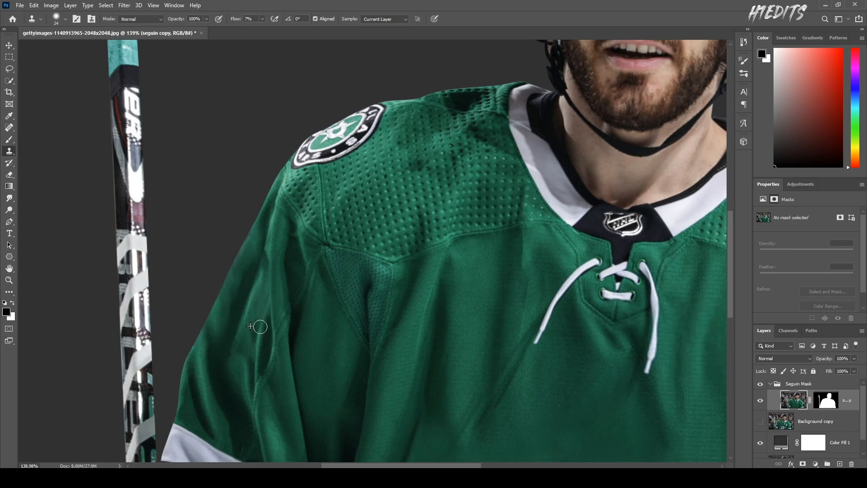
{"action": "right_click", "coordinate": [246, 340], "text": "alt"}
{"action": "left_click", "coordinate": [249, 325], "text": "alt"}
{"action": "mouse_move", "coordinate": [235, 328]}
{"action": "left_mouse_down"}
{"action": "mouse_move", "coordinate": [229, 340]}
{"action": "mouse_move", "coordinate": [231, 315]}
{"action": "mouse_move", "coordinate": [239, 315]}
{"action": "left_mouse_up"}
{"action": "right_click", "coordinate": [237, 303], "text": "alt"}
{"action": "scroll", "coordinate": [203, 325], "scroll_direction": "down", "scroll_amount": 6}
Step: Lasso the white number fragments on the opposite sleeve's outer edge, replace them using Fill, and deselect
{"action": "scroll", "coordinate": [669, 383], "scroll_direction": "up", "scroll_amount": 6}
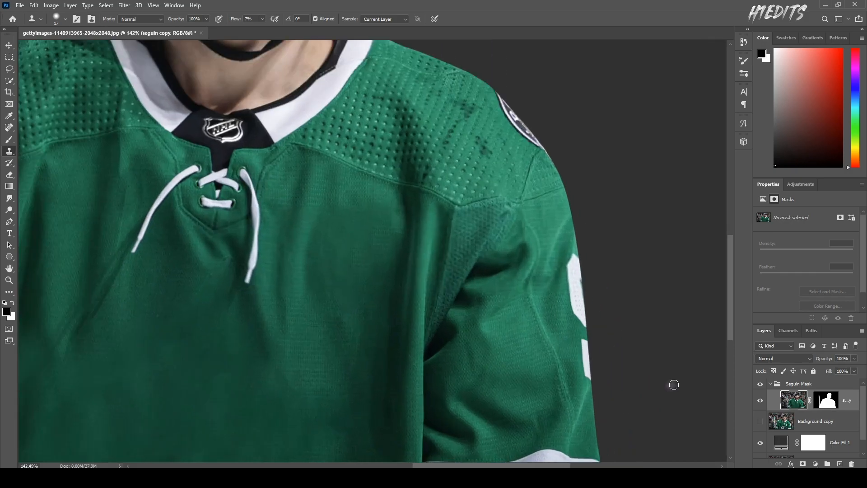
{"action": "scroll", "coordinate": [673, 384], "scroll_direction": "up", "scroll_amount": 2}
{"action": "key", "text": "l"}
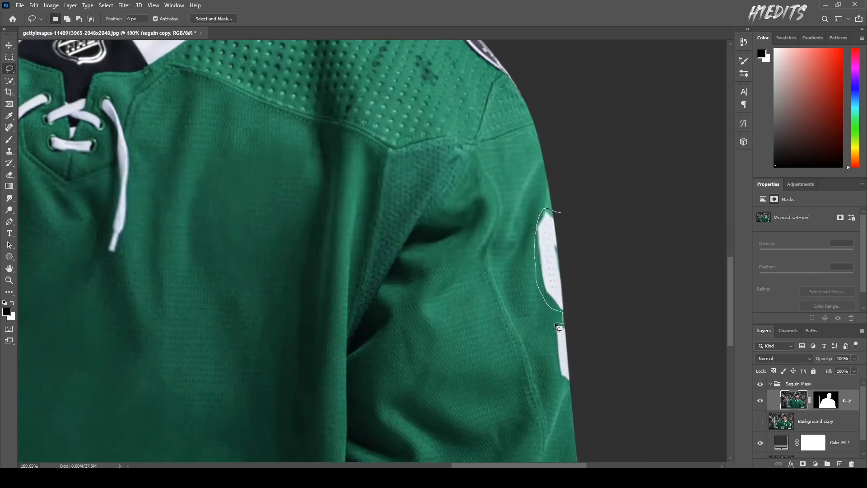
{"action": "left_click_drag", "start_coordinate": [578, 340], "coordinate": [571, 275]}
{"action": "right_click", "coordinate": [566, 314]}
{"action": "left_click", "coordinate": [583, 260]}
{"action": "key", "text": "Return"}
{"action": "key", "text": "ctrl+d"}
Step: Clone adjacent green fabric down the opposite sleeve's outer edge to clean up the filled number area
{"action": "key", "text": "s"}
{"action": "right_click", "coordinate": [532, 253], "text": "alt"}
{"action": "left_click", "coordinate": [522, 225], "text": "alt"}
{"action": "mouse_move", "coordinate": [550, 255]}
{"action": "left_mouse_down"}
{"action": "mouse_move", "coordinate": [563, 382]}
{"action": "mouse_move", "coordinate": [567, 364]}
{"action": "left_mouse_up"}
{"action": "scroll", "coordinate": [484, 236], "scroll_direction": "down", "scroll_amount": 8}
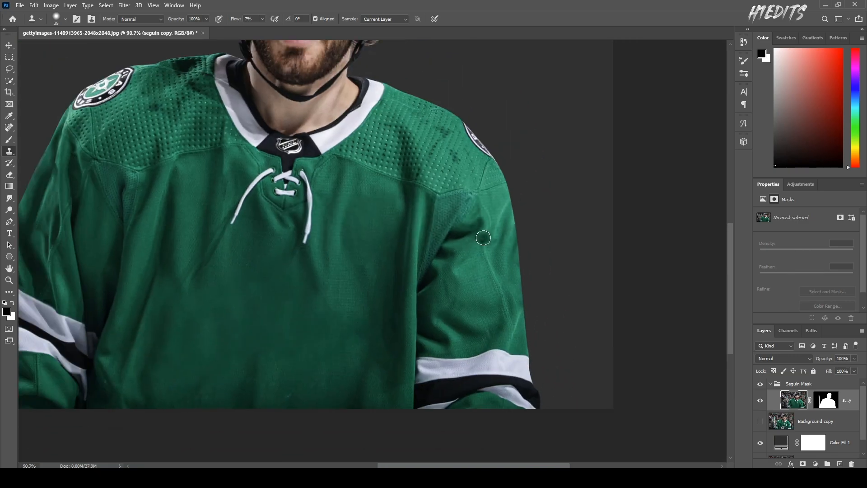
{"action": "scroll", "coordinate": [273, 384], "scroll_direction": "up", "scroll_amount": 2}
{"action": "key", "text": "v"}
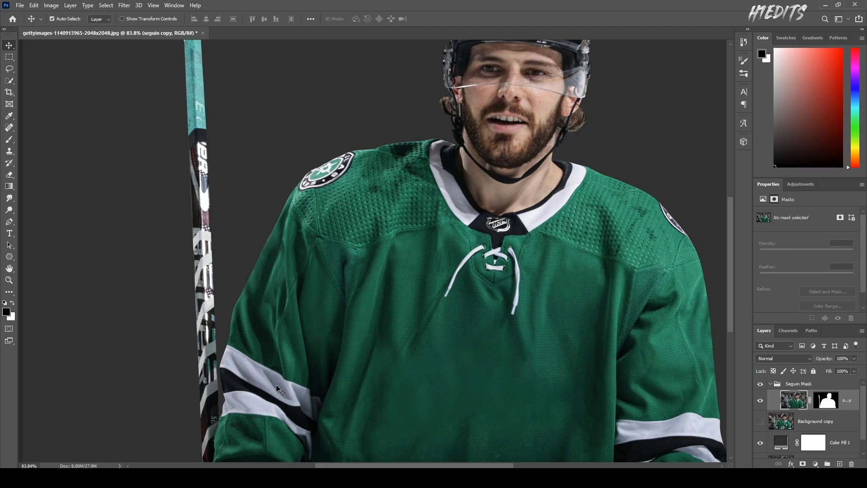
Step: Lasso the round team patch on the shoulder nearer the stick, replace it using Fill, and deselect
{"action": "scroll", "coordinate": [266, 387], "scroll_direction": "down", "scroll_amount": 1}
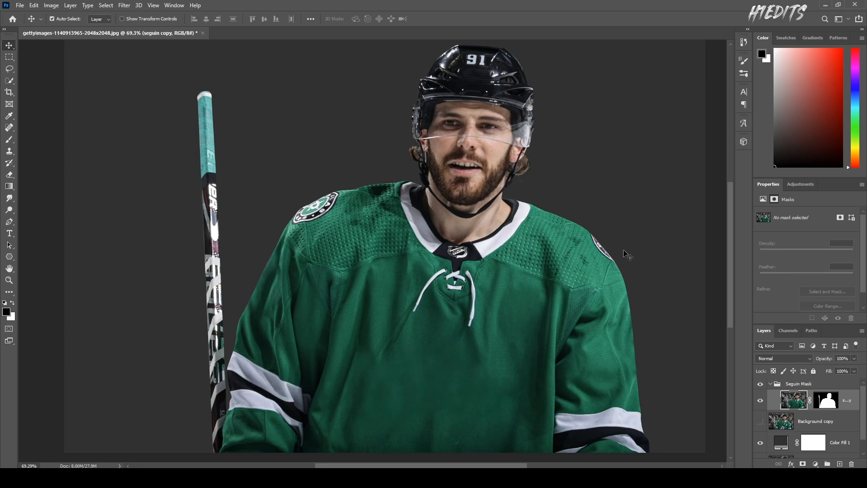
{"action": "scroll", "coordinate": [628, 255], "scroll_direction": "up", "scroll_amount": 1}
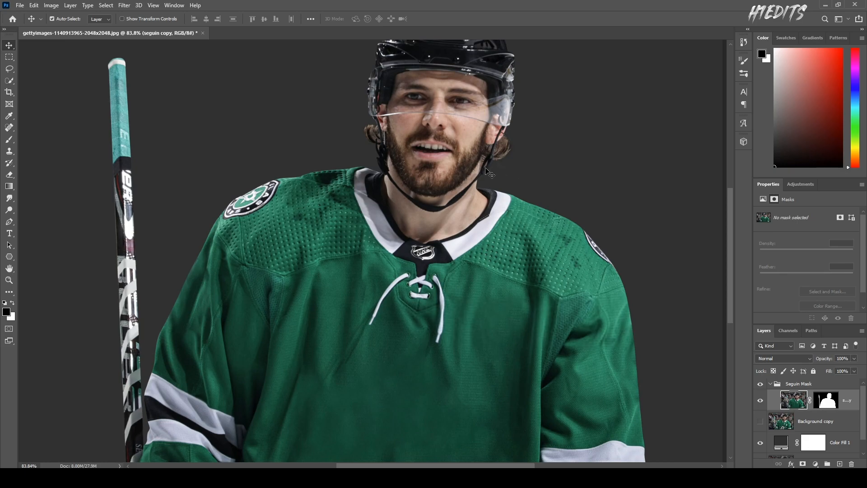
{"action": "scroll", "coordinate": [487, 172], "scroll_direction": "up", "scroll_amount": 1}
{"action": "scroll", "coordinate": [176, 181], "scroll_direction": "up", "scroll_amount": 4}
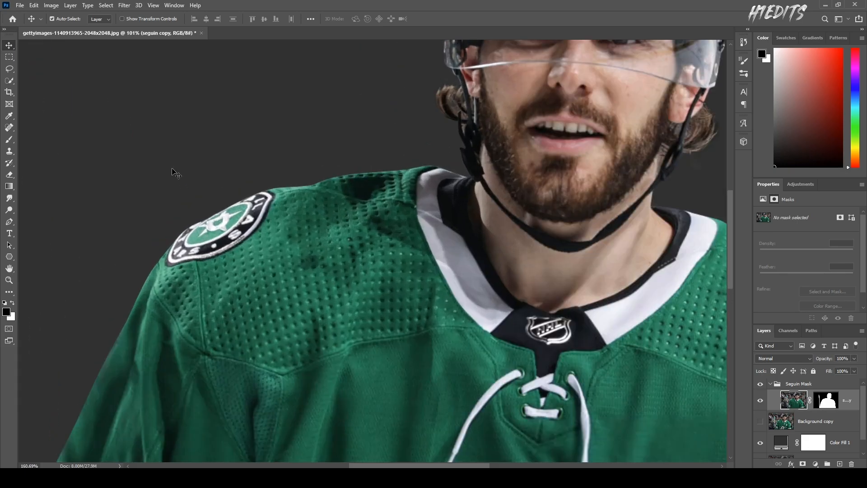
{"action": "key", "text": "l"}
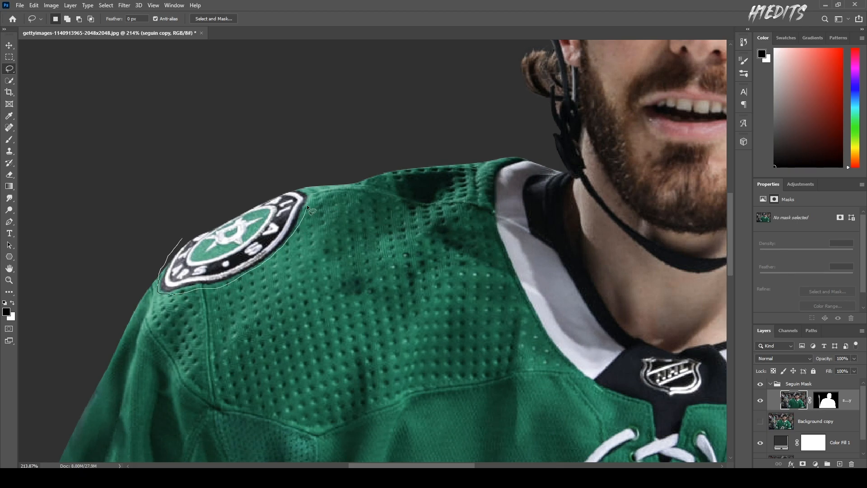
{"action": "left_click_drag", "start_coordinate": [291, 192], "coordinate": [276, 187]}
{"action": "right_click", "coordinate": [276, 188]}
{"action": "left_click", "coordinate": [318, 311]}
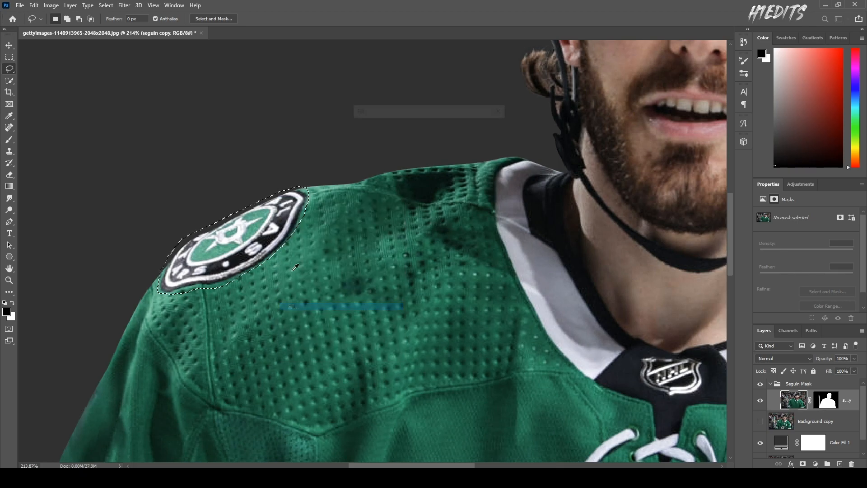
{"action": "key", "text": "ctrl+d"}
{"action": "key", "text": "ctrl+0"}
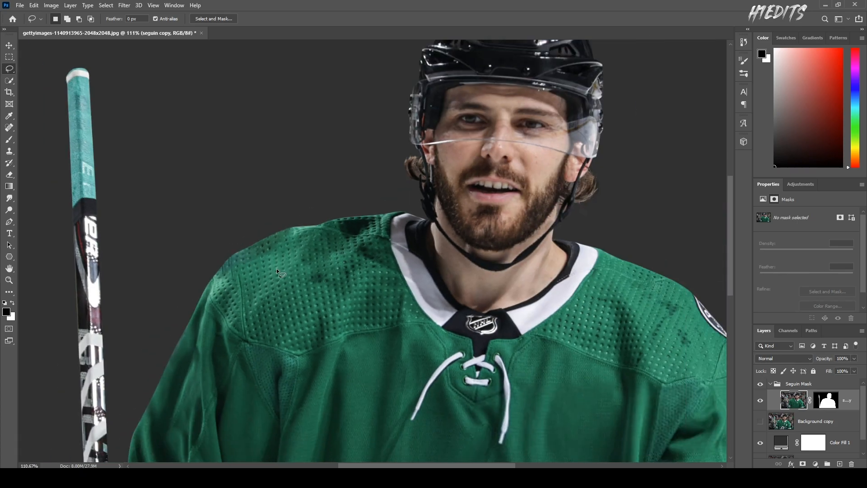
Step: Clone nearby perforated fabric along the outer edge of the stick-side shoulder to clean up the filled patch area
{"action": "key", "text": "s"}
{"action": "scroll", "coordinate": [320, 221], "scroll_direction": "up", "scroll_amount": 3}
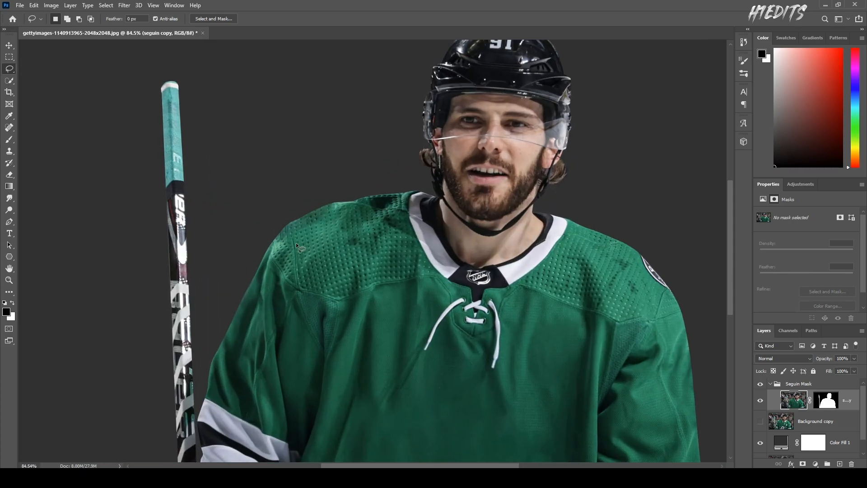
{"action": "scroll", "coordinate": [297, 242], "scroll_direction": "up", "scroll_amount": 2}
{"action": "left_click", "coordinate": [295, 247], "text": "alt"}
{"action": "mouse_move", "coordinate": [292, 228]}
{"action": "left_mouse_down"}
{"action": "mouse_move", "coordinate": [291, 210]}
{"action": "mouse_move", "coordinate": [291, 225]}
{"action": "mouse_move", "coordinate": [297, 218]}
{"action": "left_mouse_up"}
{"action": "left_click", "coordinate": [296, 245], "text": "alt"}
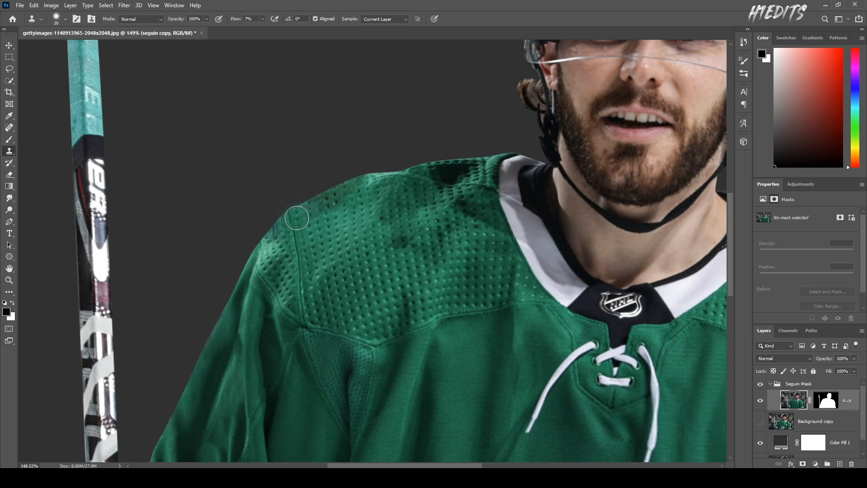
{"action": "left_click", "coordinate": [295, 236], "text": "alt"}
{"action": "mouse_move", "coordinate": [290, 221]}
{"action": "left_mouse_down"}
{"action": "mouse_move", "coordinate": [275, 213]}
{"action": "mouse_move", "coordinate": [274, 229]}
{"action": "left_mouse_up"}
{"action": "left_click", "coordinate": [319, 240], "text": "alt"}
{"action": "mouse_move", "coordinate": [312, 209]}
{"action": "left_mouse_down"}
{"action": "mouse_move", "coordinate": [311, 193]}
{"action": "mouse_move", "coordinate": [329, 203]}
{"action": "mouse_move", "coordinate": [353, 194]}
{"action": "mouse_move", "coordinate": [360, 178]}
{"action": "left_mouse_up"}
{"action": "scroll", "coordinate": [253, 215], "scroll_direction": "down", "scroll_amount": 3}
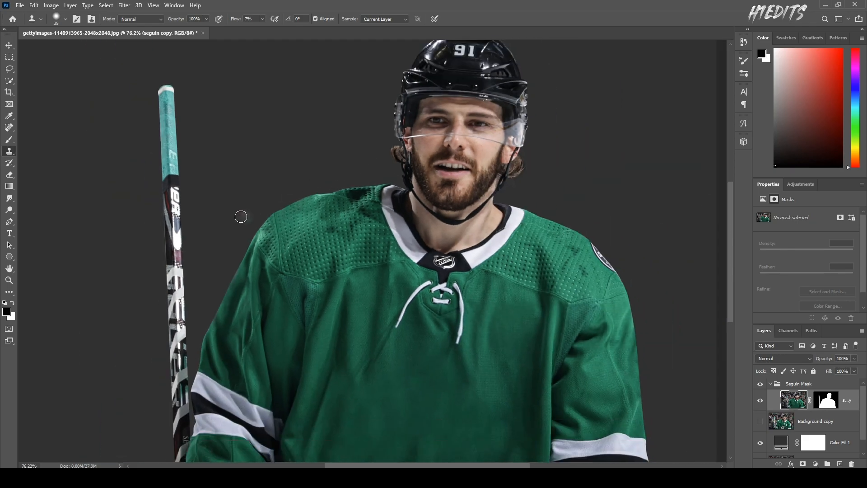
Step: Lasso the sliver of team patch on the opposite shoulder's outer edge and replace it using Fill
{"action": "scroll", "coordinate": [694, 269], "scroll_direction": "up", "scroll_amount": 2}
{"action": "scroll", "coordinate": [566, 257], "scroll_direction": "up", "scroll_amount": 3}
{"action": "key", "text": "l"}
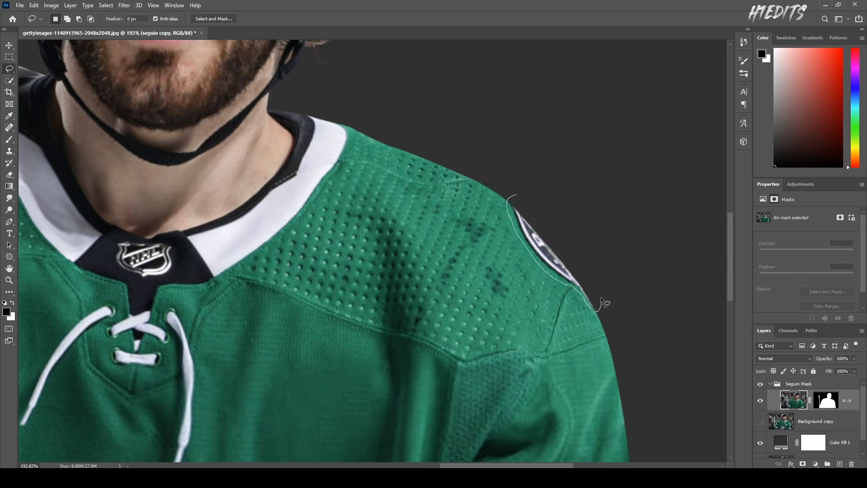
{"action": "left_click_drag", "start_coordinate": [601, 302], "coordinate": [580, 286]}
{"action": "right_click", "coordinate": [580, 287]}
{"action": "left_click", "coordinate": [619, 387]}
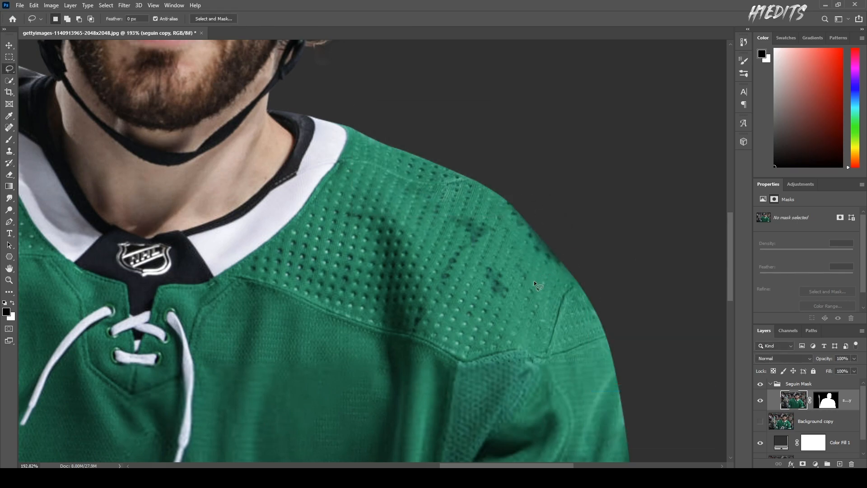
Step: Clone adjacent green fabric along the opposite shoulder's seam and outer edge to smooth the filled patch area
{"action": "key", "text": "s"}
{"action": "left_click_drag", "start_coordinate": [571, 287], "coordinate": [557, 289]}
{"action": "left_click", "coordinate": [569, 290], "text": "alt"}
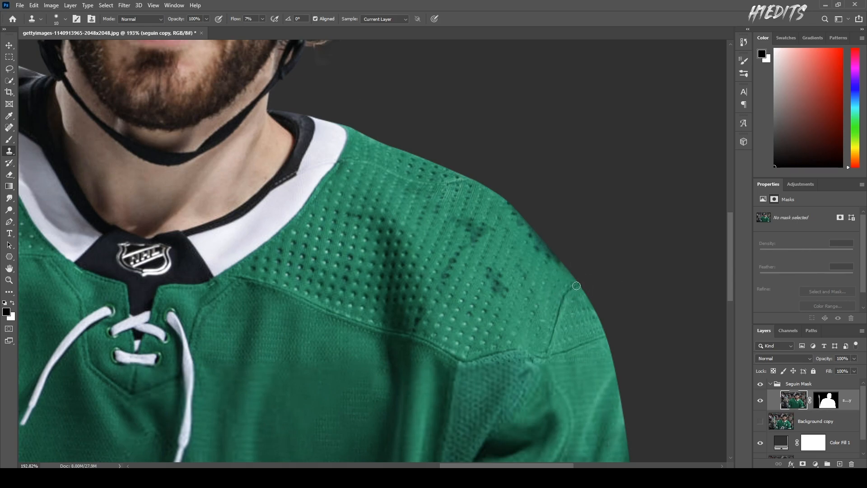
{"action": "mouse_move", "coordinate": [538, 275]}
{"action": "left_mouse_down"}
{"action": "mouse_move", "coordinate": [549, 254]}
{"action": "mouse_move", "coordinate": [511, 197]}
{"action": "left_mouse_up"}
{"action": "left_click", "coordinate": [533, 282], "text": "alt"}
{"action": "scroll", "coordinate": [493, 181], "scroll_direction": "down", "scroll_amount": 7}
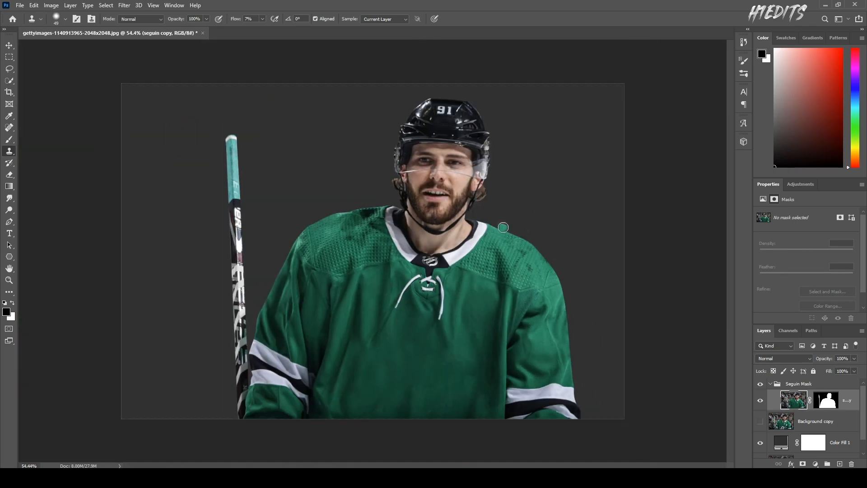
Step: Lasso the green fringe along the helmet's outer edge, beyond the 91, and replace it using Fill
{"action": "scroll", "coordinate": [473, 169], "scroll_direction": "up", "scroll_amount": 7}
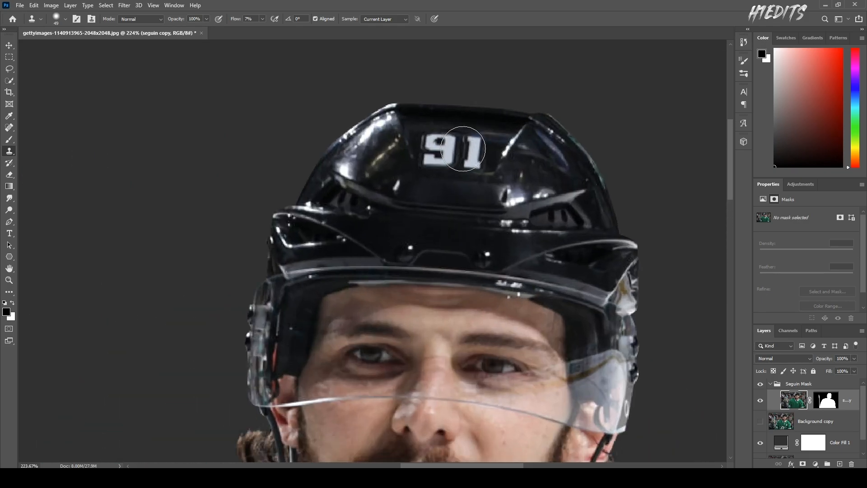
{"action": "key", "text": "v"}
{"action": "scroll", "coordinate": [418, 165], "scroll_direction": "down", "scroll_amount": 4}
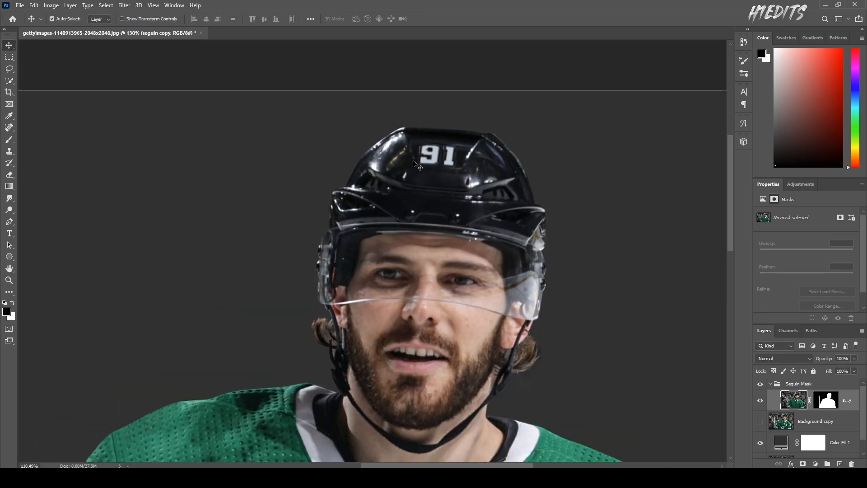
{"action": "scroll", "coordinate": [418, 165], "scroll_direction": "down", "scroll_amount": 1}
{"action": "scroll", "coordinate": [486, 165], "scroll_direction": "up", "scroll_amount": 5}
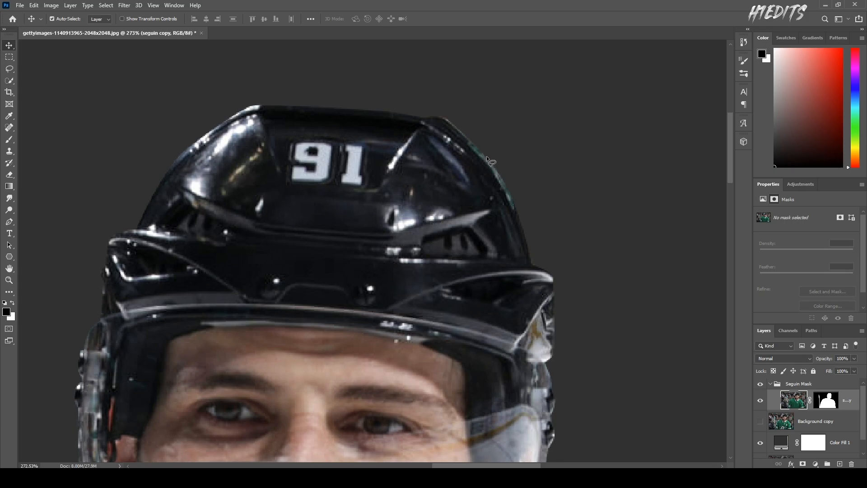
{"action": "key", "text": "l"}
{"action": "mouse_move", "coordinate": [481, 142]}
{"action": "left_mouse_down"}
{"action": "mouse_move", "coordinate": [493, 191]}
{"action": "mouse_move", "coordinate": [515, 184]}
{"action": "left_mouse_up"}
{"action": "right_click", "coordinate": [515, 184]}
{"action": "left_click", "coordinate": [544, 294]}
{"action": "scroll", "coordinate": [538, 187], "scroll_direction": "down", "scroll_amount": 1}
{"action": "key", "text": "s"}
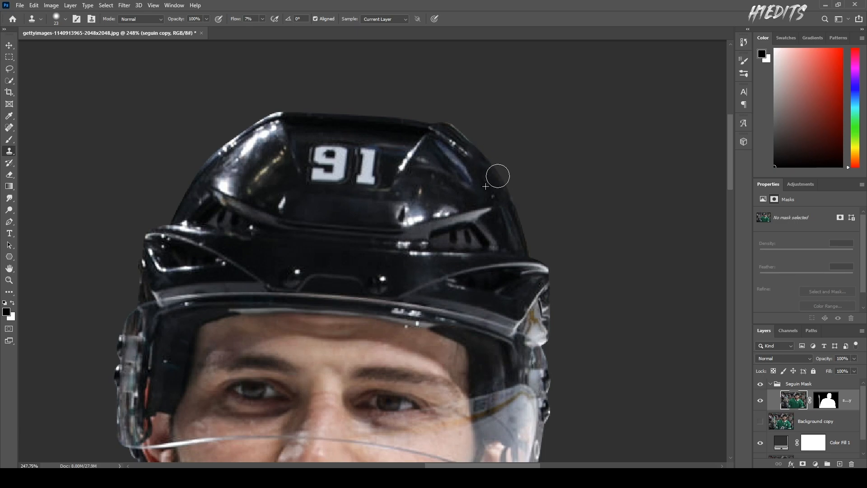
{"action": "scroll", "coordinate": [489, 171], "scroll_direction": "down", "scroll_amount": 12}
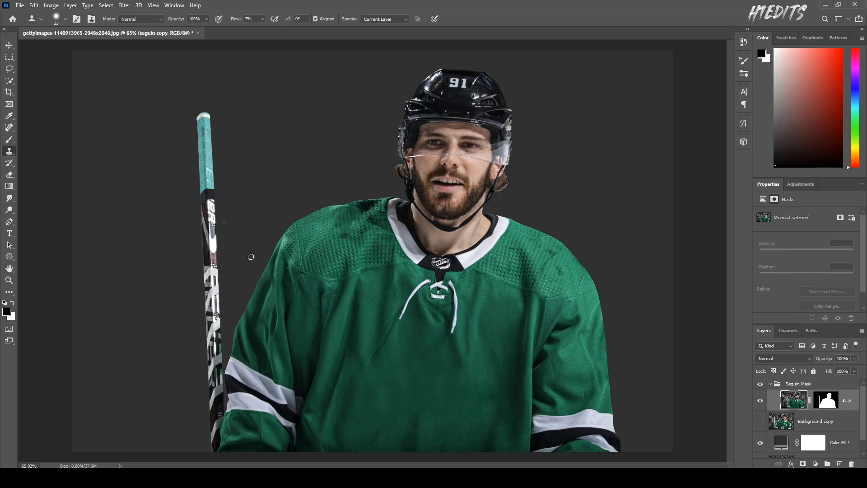
Step: Switch to the browser and look over the image results for NHL jerseys as team references
{"action": "mouse_move", "coordinate": [254, 477]}
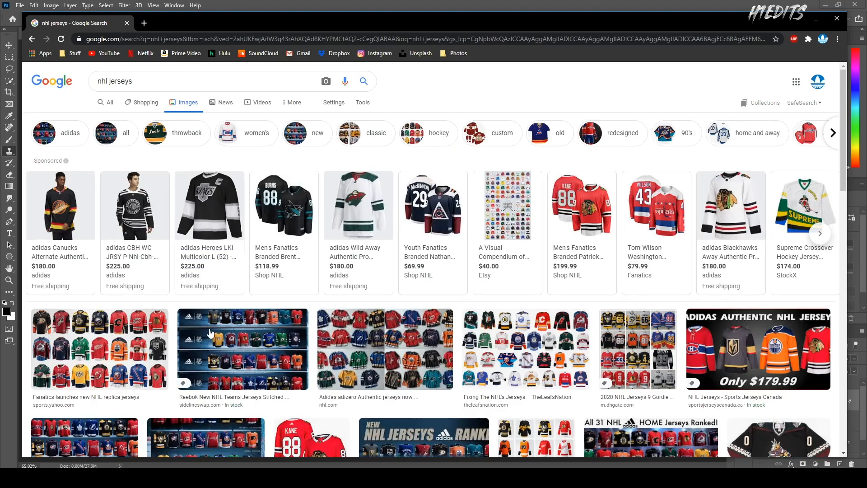
{"action": "left_click", "coordinate": [240, 345]}
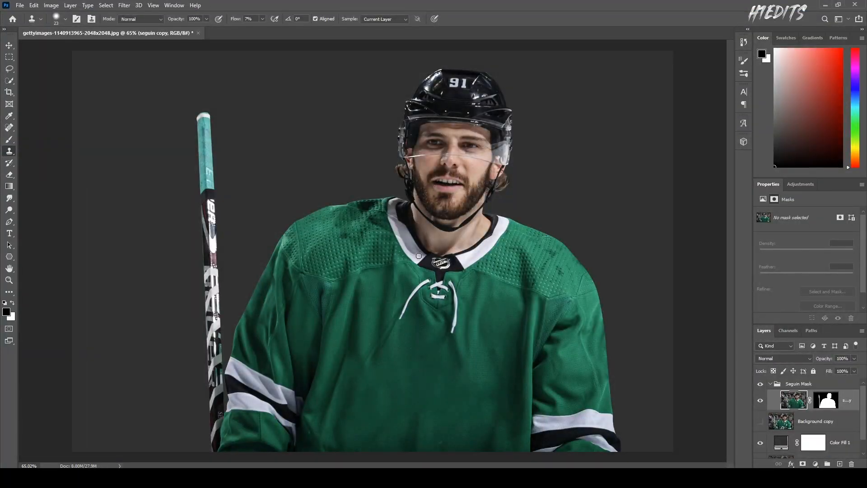
{"action": "scroll", "coordinate": [370, 269], "scroll_direction": "down", "scroll_amount": 3}
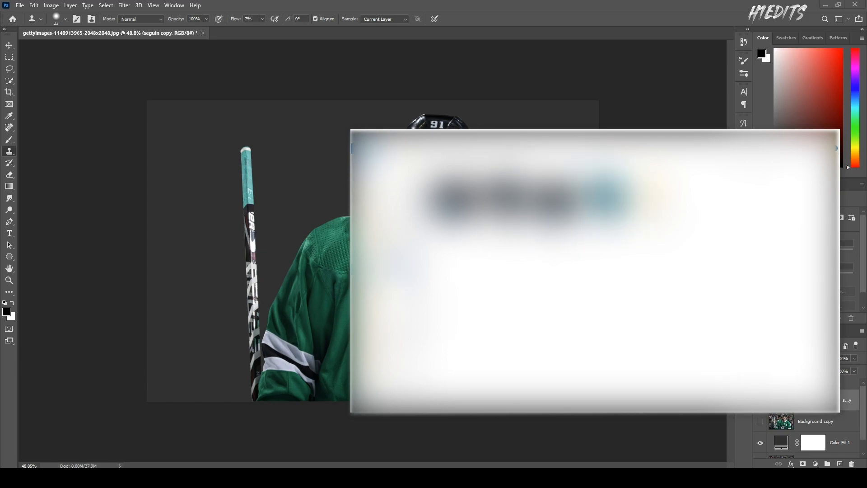
Step: Preview the downloaded photos BNG-L-SHARKS-1017-4.jpg and BNG-L-SHARKS-1017-20.jpg in Photos and close the viewer
{"action": "double_click", "coordinate": [554, 206]}
{"action": "key", "text": "Right"}
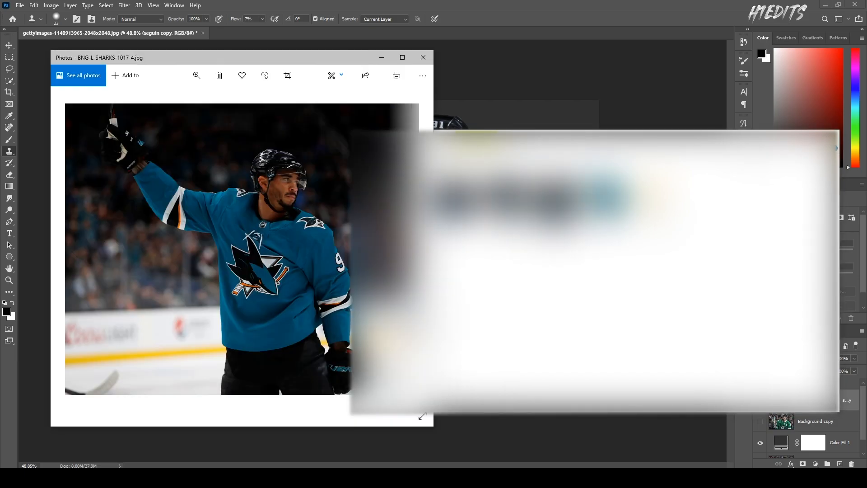
{"action": "key", "text": "Left"}
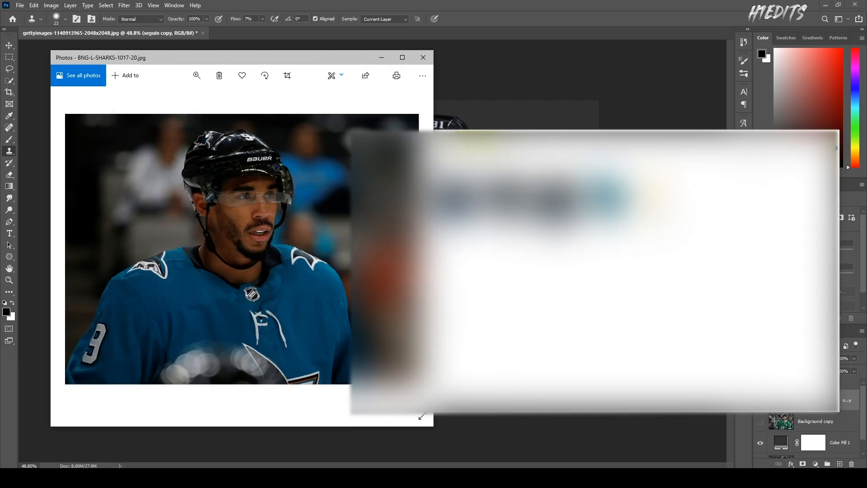
{"action": "left_click", "coordinate": [423, 57]}
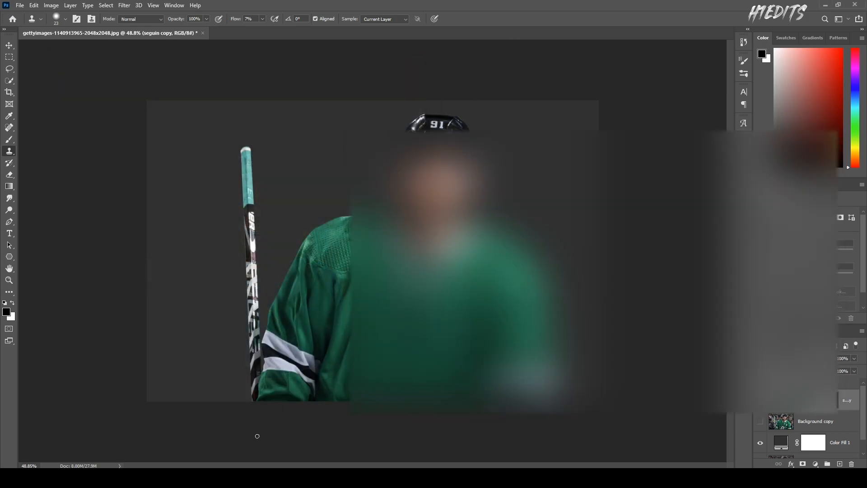
Step: Check the remaining downloaded jersey references, including thumb.webp in the browser, and close each preview
{"action": "left_click", "coordinate": [253, 478]}
{"action": "double_click", "coordinate": [553, 212]}
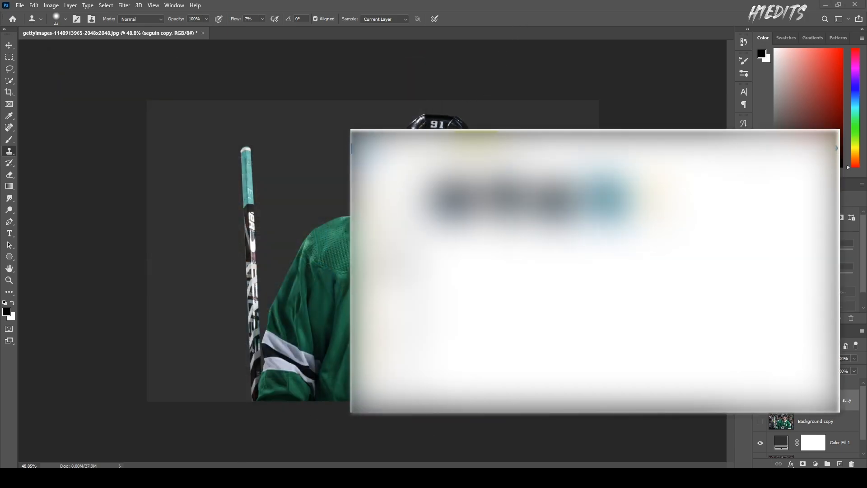
{"action": "left_click", "coordinate": [537, 264]}
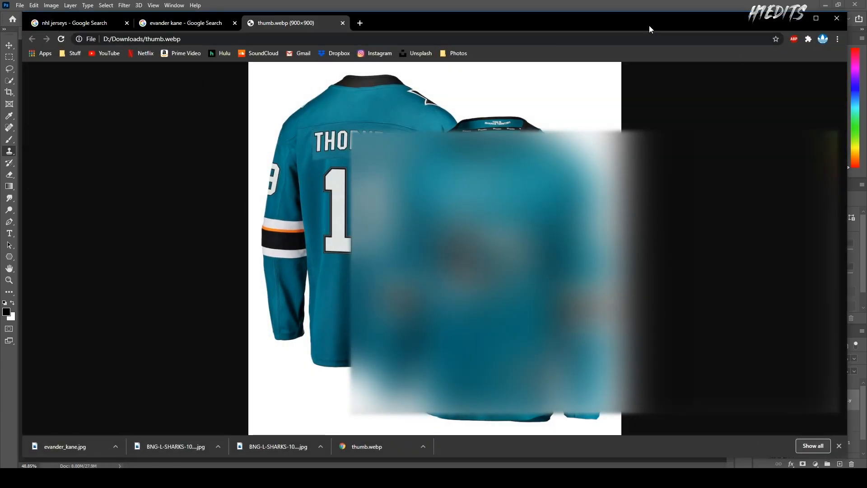
{"action": "left_click", "coordinate": [342, 22]}
{"action": "left_click", "coordinate": [798, 19]}
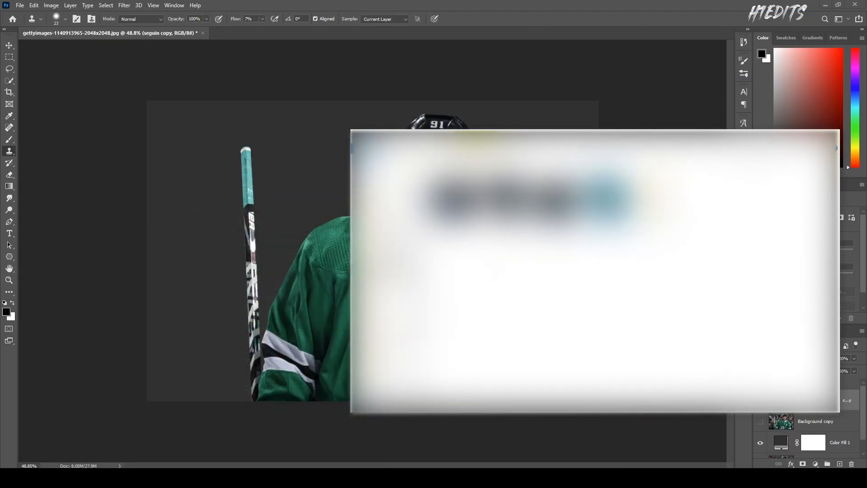
{"action": "double_click", "coordinate": [554, 212]}
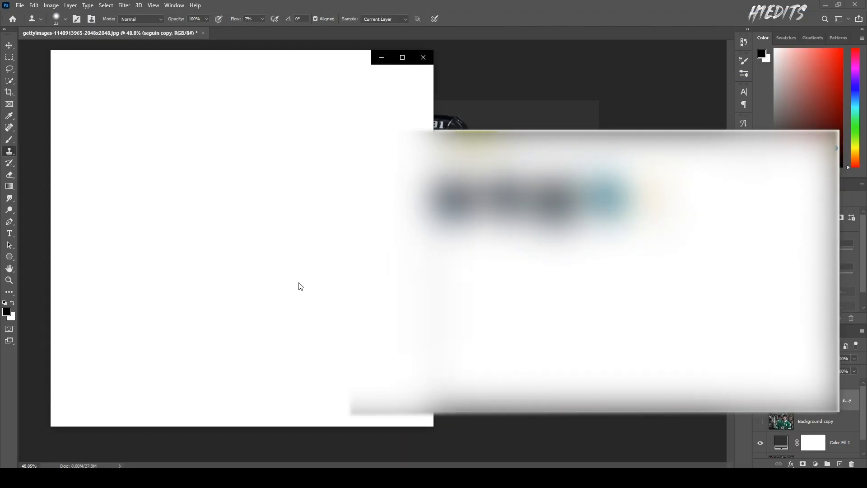
{"action": "left_click", "coordinate": [423, 57]}
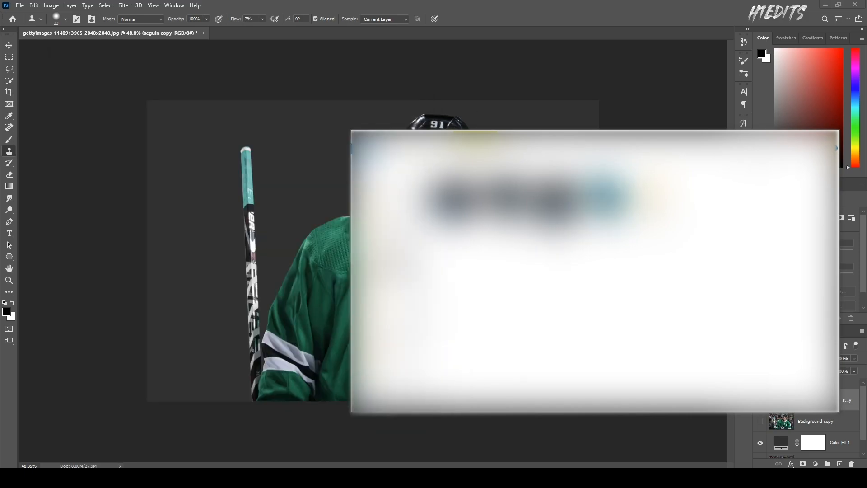
Step: Open evander_kane.jpg, BNG-L-SHARKS-1017-4.jpg and BNG-L-SHARKS-1017-20.jpg in Photoshop, inspect them, and close evander_kane.jpg
{"action": "left_click_drag", "start_coordinate": [361, 31], "coordinate": [362, 33]}
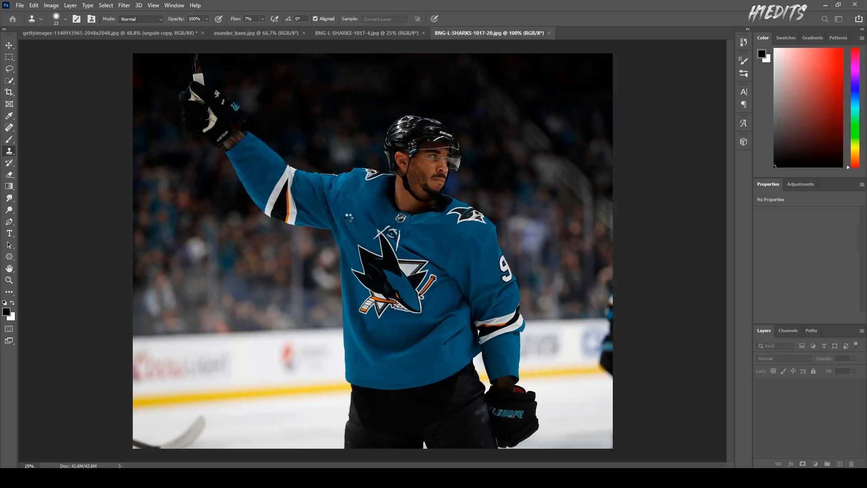
{"action": "scroll", "coordinate": [239, 282], "scroll_direction": "up", "scroll_amount": 2}
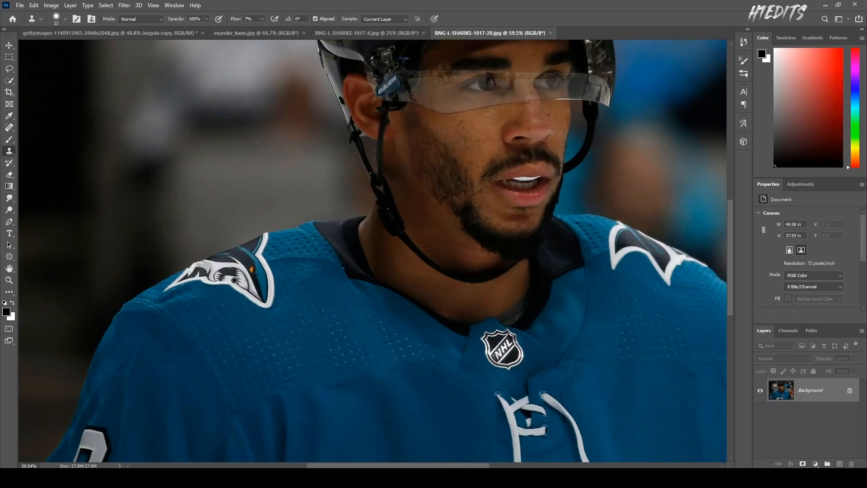
{"action": "scroll", "coordinate": [240, 282], "scroll_direction": "down", "scroll_amount": 1}
{"action": "left_click", "coordinate": [256, 31]}
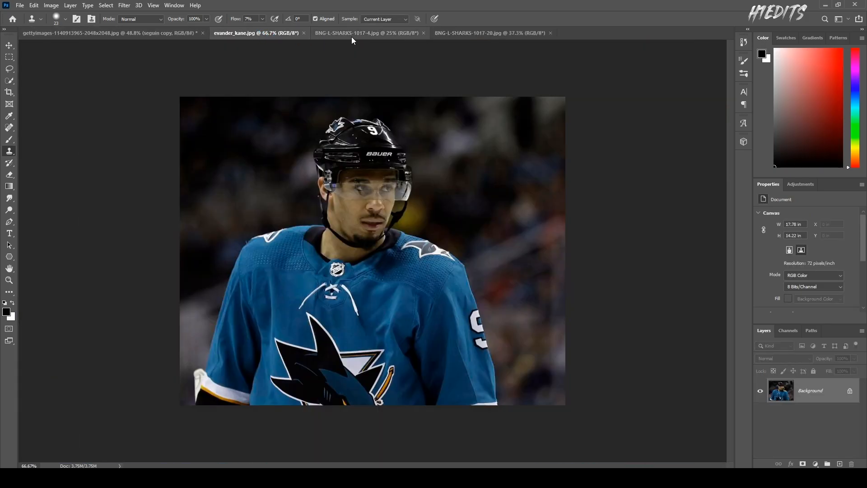
{"action": "left_click", "coordinate": [303, 33]}
Step: Compare the green jersey cutout with the Sharks jersey in BNG-L-SHARKS-1017-4.jpg, and return to the cutout document
{"action": "left_click", "coordinate": [156, 34]}
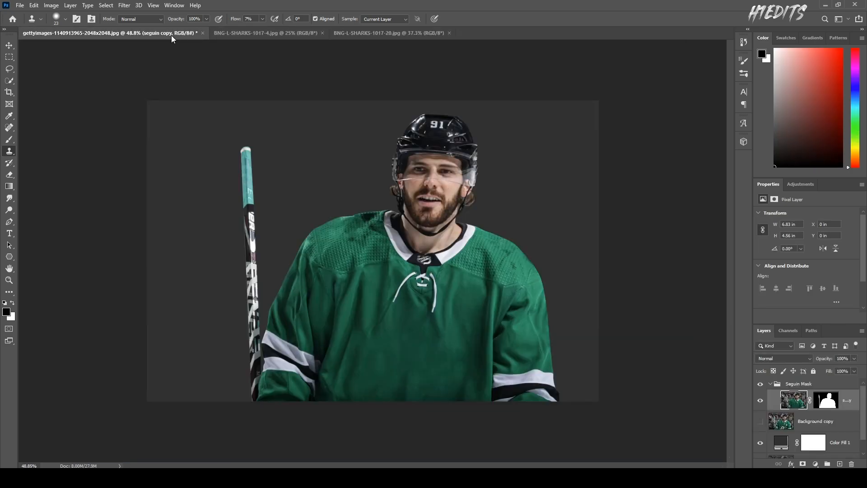
{"action": "scroll", "coordinate": [477, 206], "scroll_direction": "up", "scroll_amount": 2}
{"action": "left_click", "coordinate": [266, 33]}
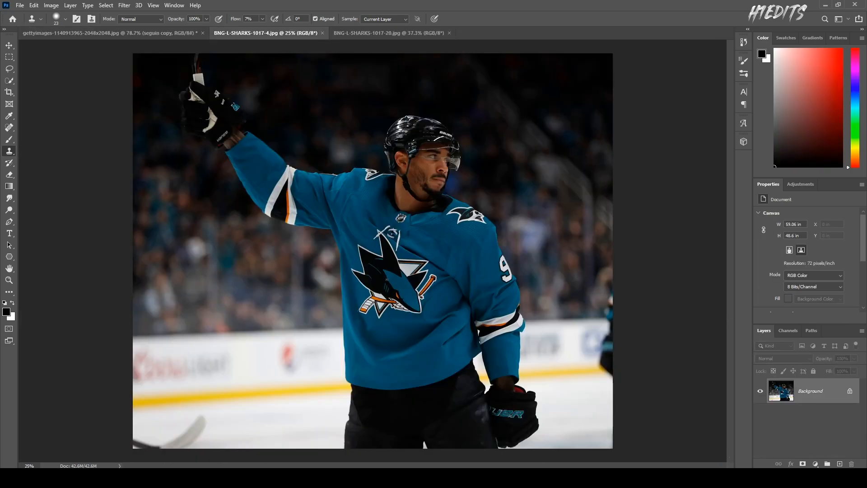
{"action": "scroll", "coordinate": [397, 285], "scroll_direction": "up", "scroll_amount": 4}
{"action": "scroll", "coordinate": [262, 134], "scroll_direction": "down", "scroll_amount": 3}
{"action": "left_click", "coordinate": [172, 33]}
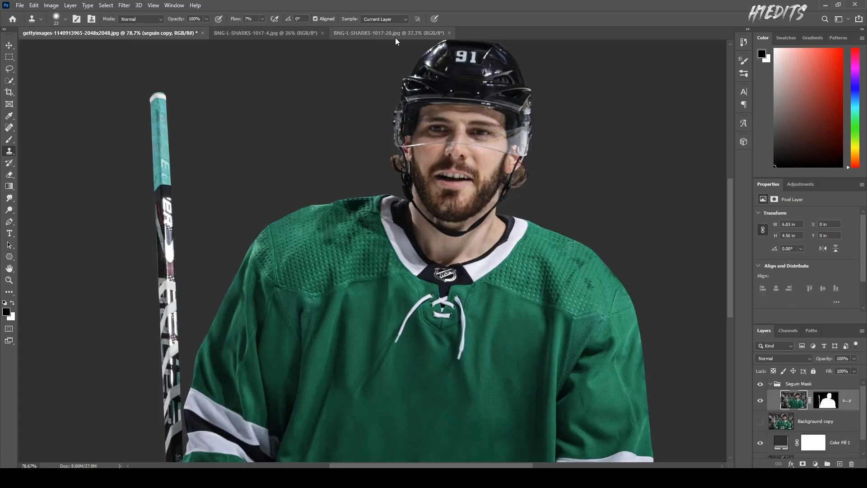
Step: Review BNG-L-SHARKS-1017-20.jpg and browse the newest San Jose Sharks editorial photos on Getty Images for a jersey reference
{"action": "left_click", "coordinate": [388, 33]}
{"action": "scroll", "coordinate": [349, 177], "scroll_direction": "down", "scroll_amount": 2}
{"action": "scroll", "coordinate": [349, 177], "scroll_direction": "up", "scroll_amount": 1}
{"action": "left_click", "coordinate": [109, 33]}
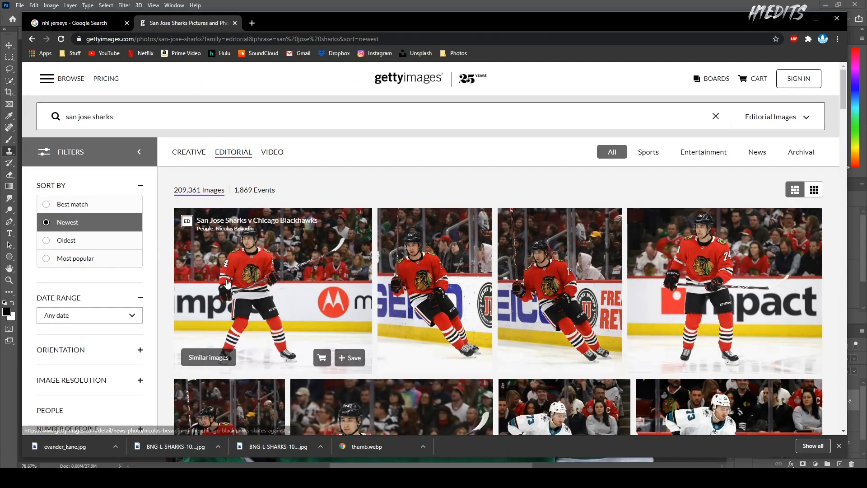
{"action": "scroll", "coordinate": [227, 283], "scroll_direction": "down", "scroll_amount": 3}
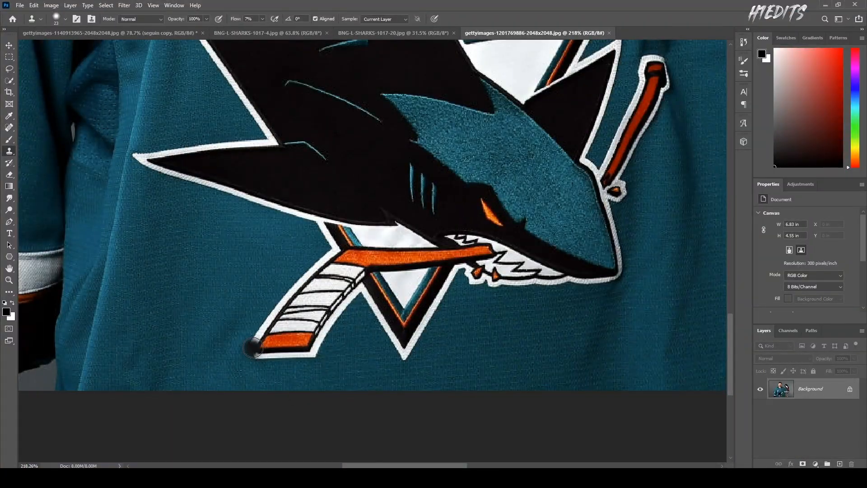
{"action": "key", "text": "p"}
{"action": "scroll", "coordinate": [251, 347], "scroll_direction": "up", "scroll_amount": 2}
{"action": "left_click", "coordinate": [259, 363]}
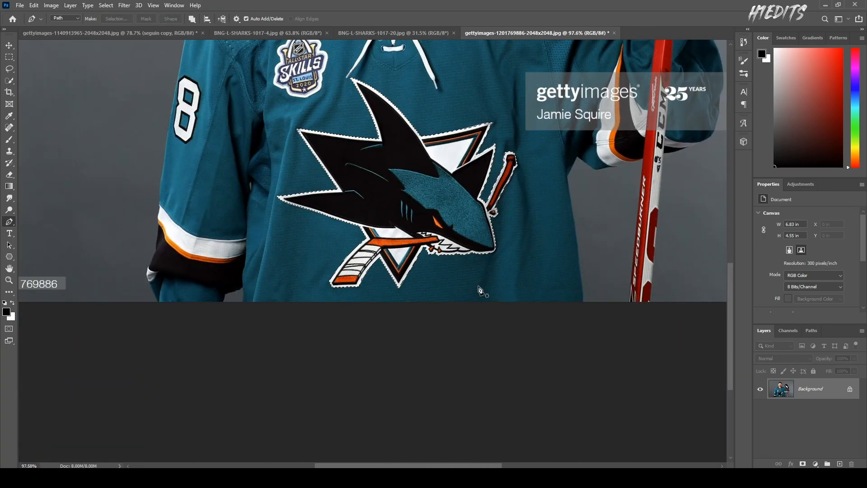
{"action": "scroll", "coordinate": [480, 290], "scroll_direction": "down", "scroll_amount": 2}
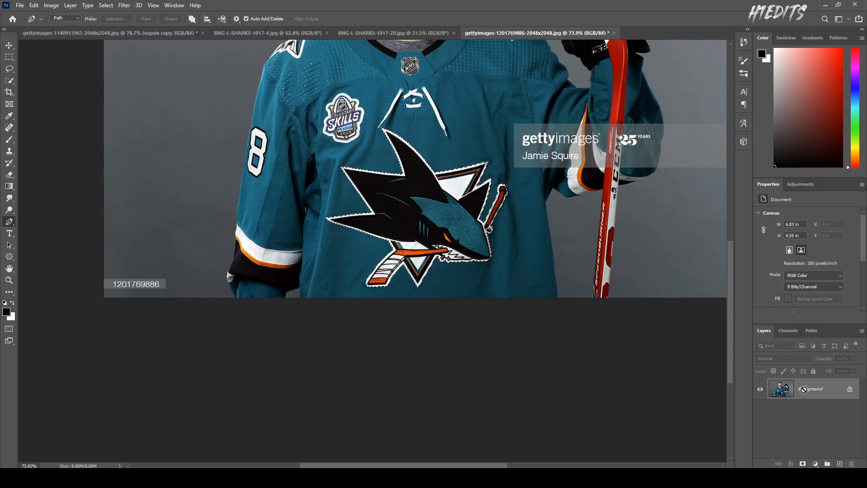
{"action": "key", "text": "ctrl+j"}
Step: Bring the shark crest layer into the player cutout document and place it on the chest of the green jersey
{"action": "left_click_drag", "start_coordinate": [820, 393], "coordinate": [165, 34]}
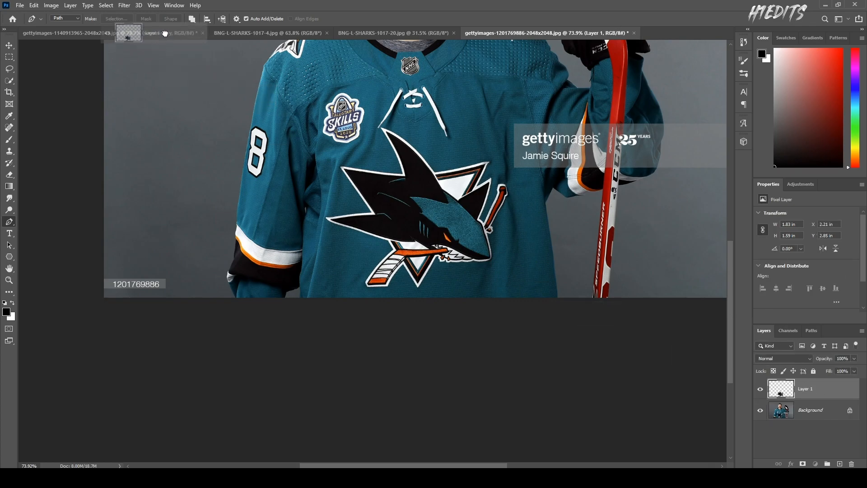
{"action": "left_click_drag", "start_coordinate": [265, 163], "coordinate": [335, 178]}
{"action": "scroll", "coordinate": [408, 254], "scroll_direction": "down", "scroll_amount": 3}
{"action": "key", "text": "v"}
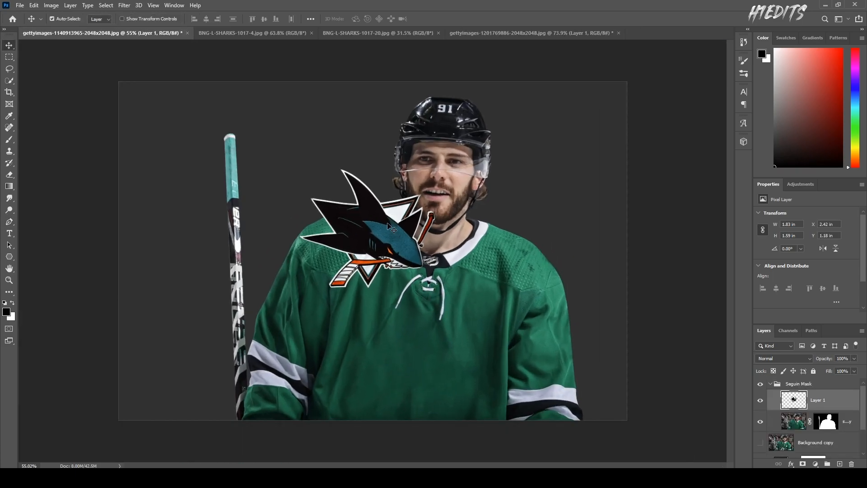
{"action": "left_click_drag", "start_coordinate": [392, 226], "coordinate": [438, 358]}
{"action": "left_click", "coordinate": [514, 33]}
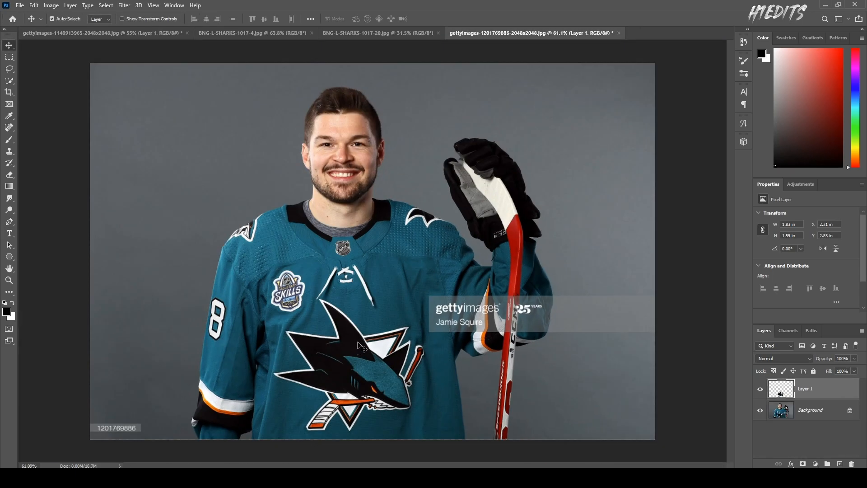
{"action": "scroll", "coordinate": [336, 314], "scroll_direction": "up", "scroll_amount": 3}
{"action": "key", "text": "l"}
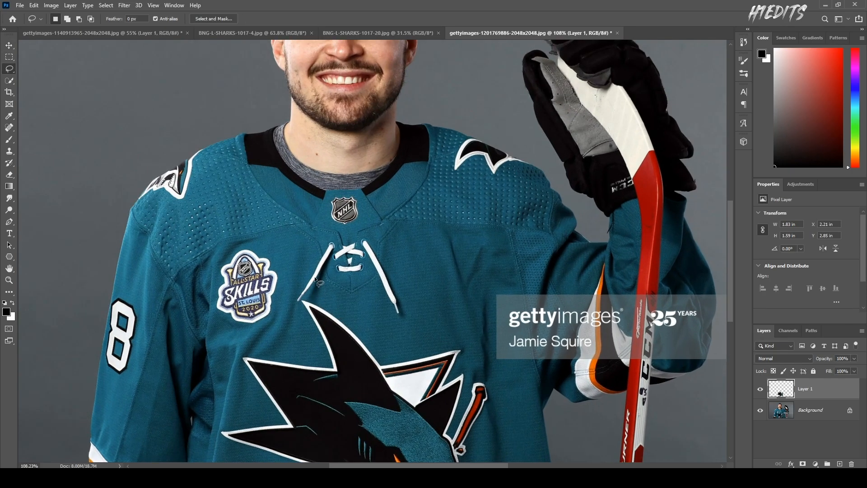
{"action": "left_click_drag", "start_coordinate": [10, 71], "coordinate": [42, 80]}
{"action": "left_click", "coordinate": [43, 80]}
{"action": "left_click", "coordinate": [324, 273]}
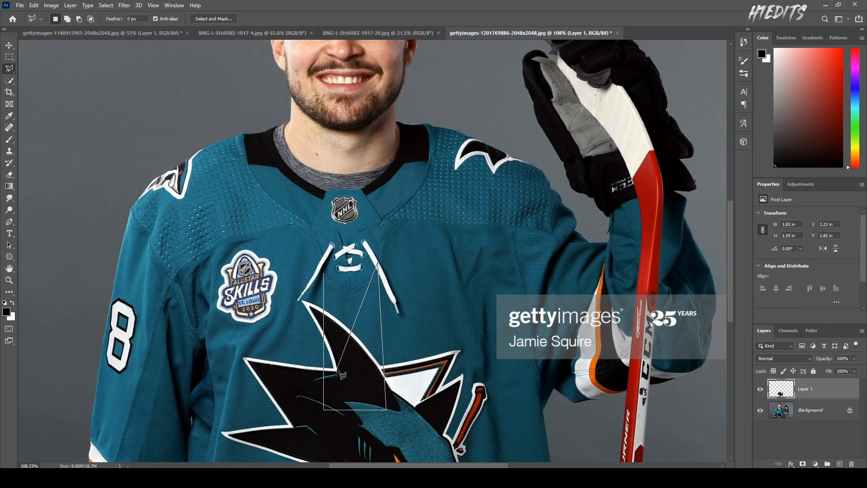
{"action": "double_click", "coordinate": [343, 285]}
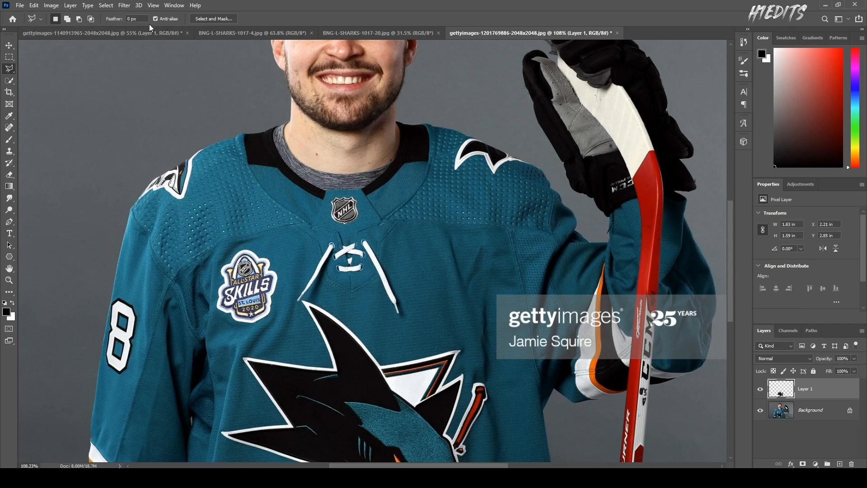
Step: Scale the shark crest to about 110%, rotate it about 12° clockwise and position it below the jersey laces in the cutout document
{"action": "left_click", "coordinate": [120, 33]}
{"action": "key", "text": "v"}
{"action": "key", "text": "ctrl+plus"}
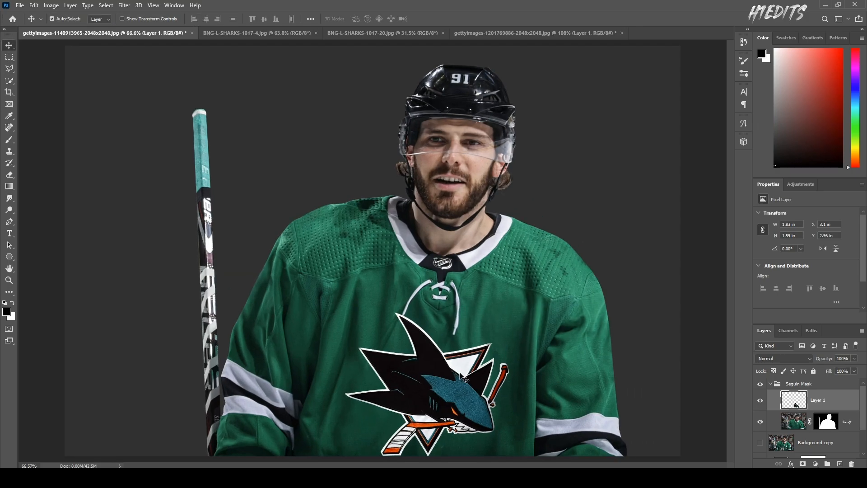
{"action": "key", "text": "ctrl+t"}
{"action": "left_click_drag", "start_coordinate": [532, 347], "coordinate": [540, 375]}
{"action": "left_click_drag", "start_coordinate": [526, 335], "coordinate": [530, 333]}
{"action": "left_click_drag", "start_coordinate": [466, 366], "coordinate": [467, 379]}
{"action": "left_click_drag", "start_coordinate": [550, 379], "coordinate": [544, 373]}
{"action": "left_click_drag", "start_coordinate": [358, 306], "coordinate": [356, 301]}
{"action": "left_click_drag", "start_coordinate": [396, 364], "coordinate": [399, 367]}
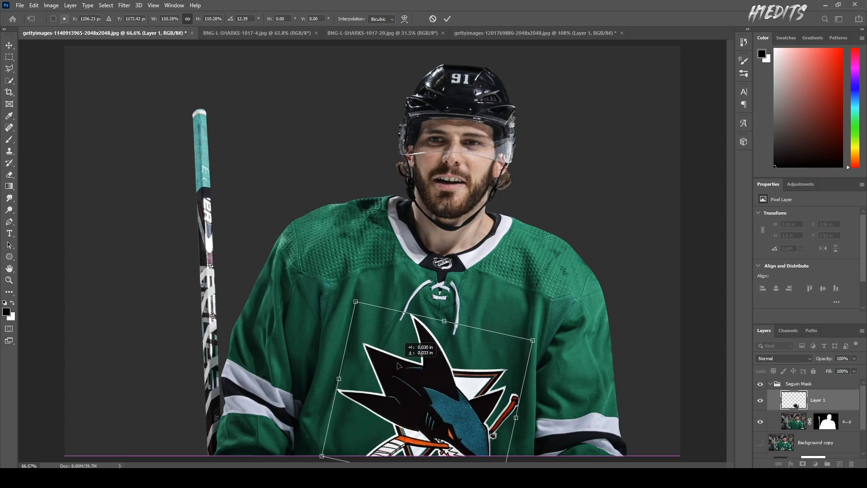
{"action": "key", "text": "Return"}
{"action": "left_click", "coordinate": [535, 33]}
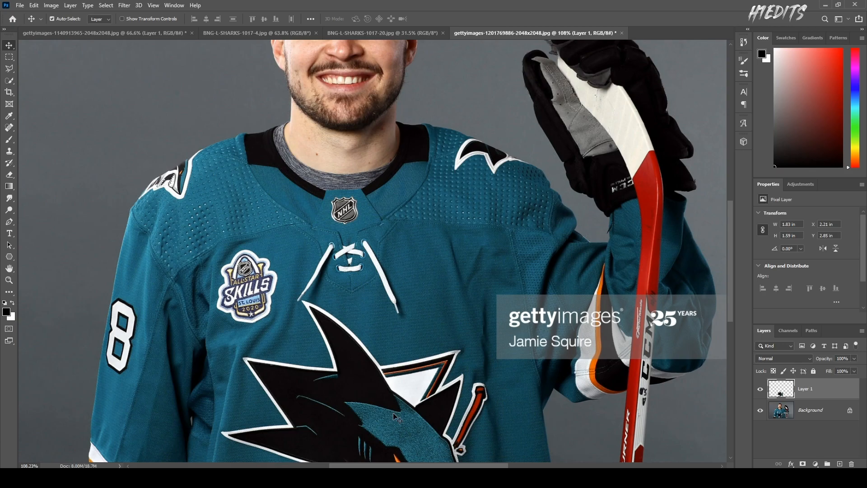
{"action": "left_click", "coordinate": [102, 33]}
{"action": "scroll", "coordinate": [498, 310], "scroll_direction": "up", "scroll_amount": 1}
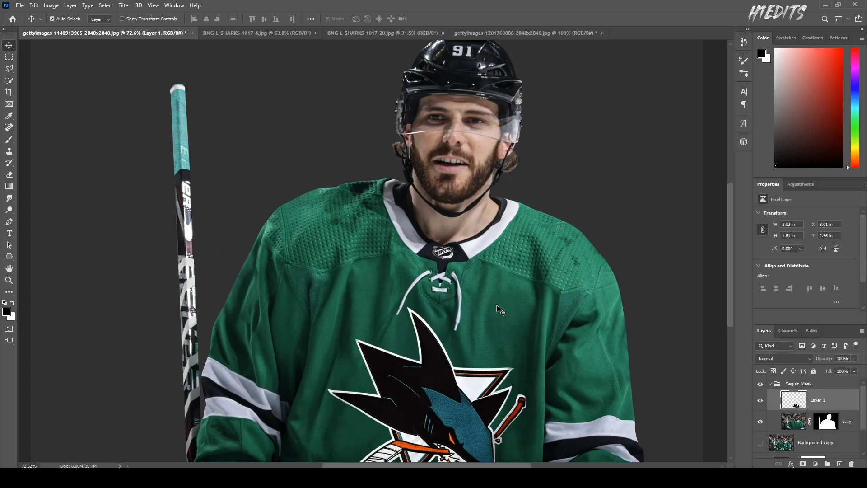
Step: Add a Hue/Saturation adjustment above the seguin copy layer and set its master hue to -64
{"action": "left_click", "coordinate": [784, 423]}
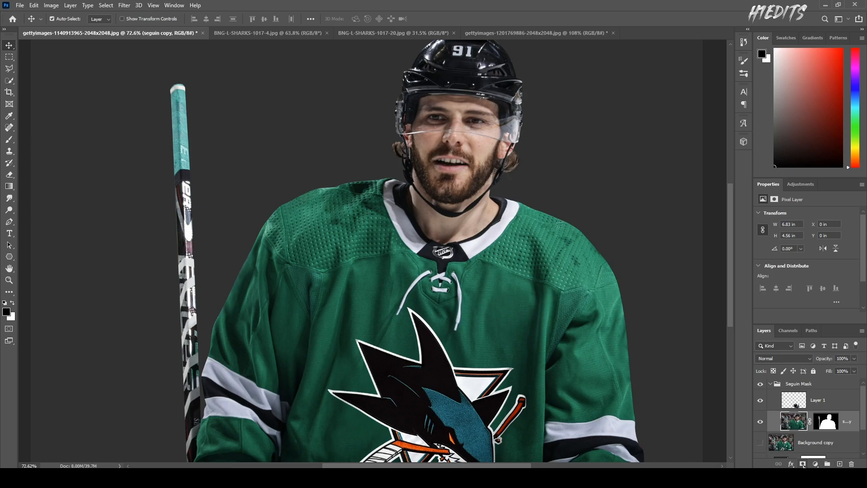
{"action": "left_click", "coordinate": [815, 465]}
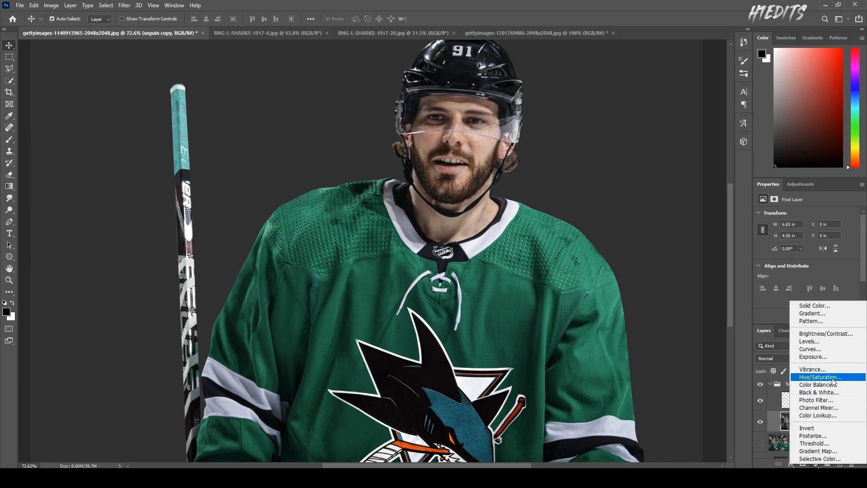
{"action": "left_click", "coordinate": [808, 382]}
{"action": "left_click", "coordinate": [815, 465]}
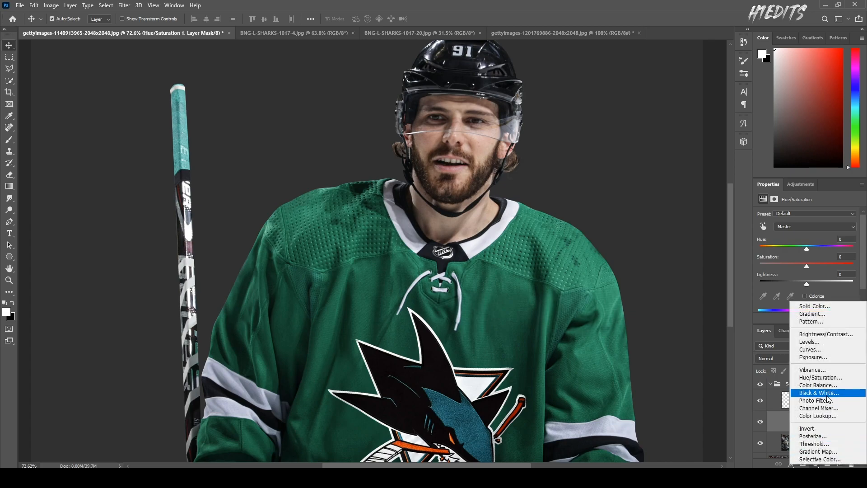
{"action": "left_click", "coordinate": [745, 411]}
{"action": "left_click", "coordinate": [794, 421]}
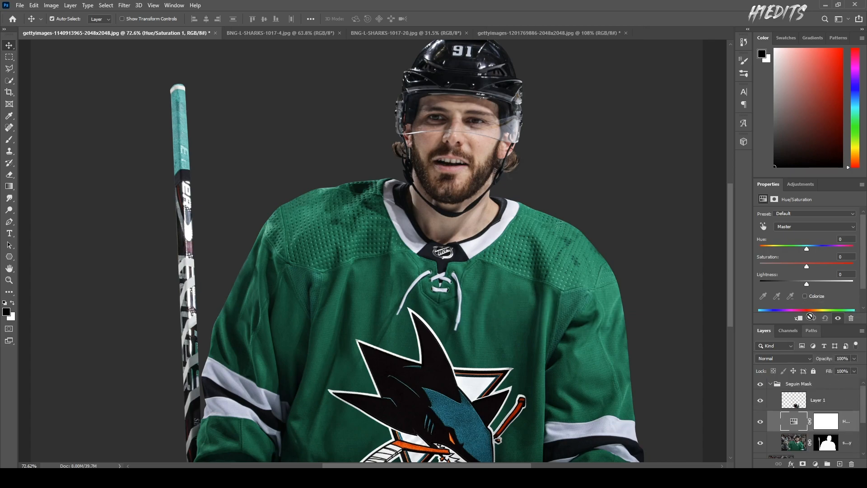
{"action": "left_click_drag", "start_coordinate": [807, 247], "coordinate": [782, 247]}
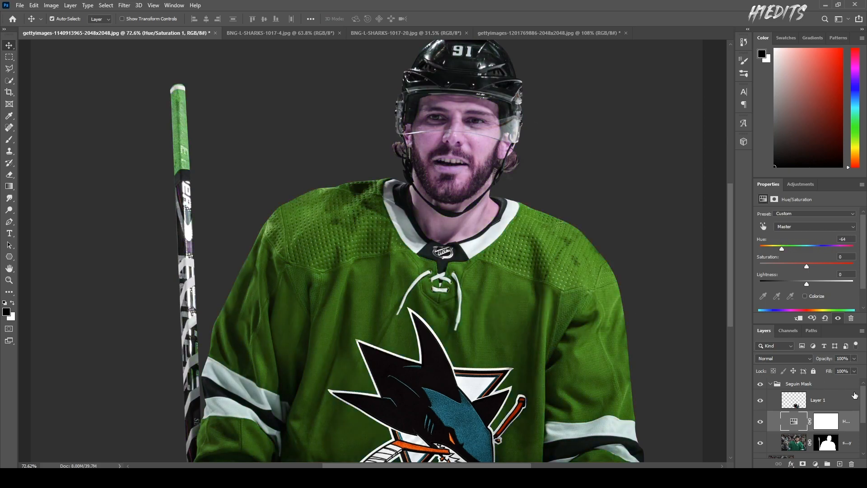
Step: Paint on the Hue/Saturation mask with black and white over the helmet and face to hide and restore the colour shift
{"action": "left_click", "coordinate": [826, 421]}
{"action": "key", "text": "b"}
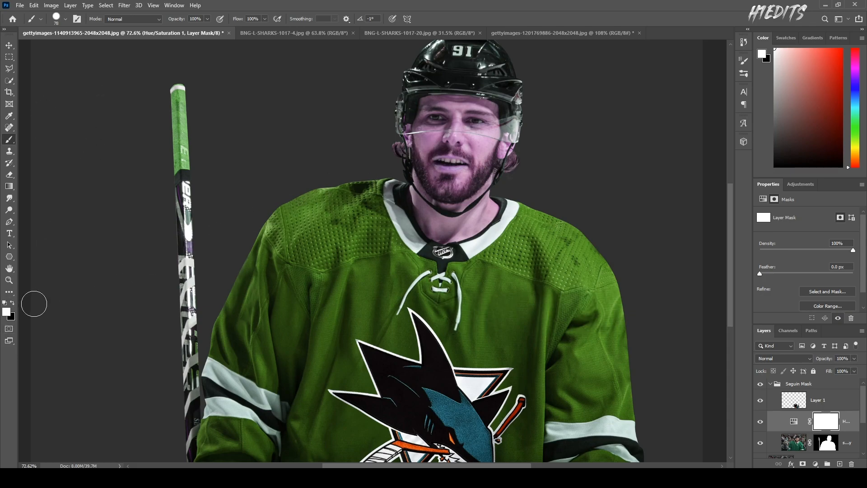
{"action": "left_click", "coordinate": [12, 302]}
{"action": "left_click", "coordinate": [13, 302]}
{"action": "left_click", "coordinate": [12, 302]}
{"action": "left_click_drag", "start_coordinate": [423, 130], "coordinate": [432, 130]}
{"action": "left_click_drag", "start_coordinate": [379, 105], "coordinate": [537, 144]}
{"action": "left_click", "coordinate": [13, 302]}
{"action": "left_click", "coordinate": [425, 142]}
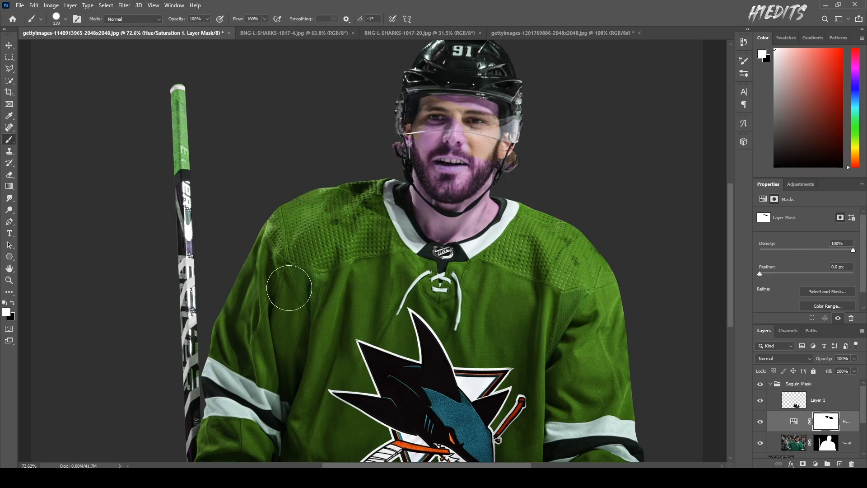
Step: Replace the painted Hue/Saturation mask with a blank one and reset the master hue to 0
{"action": "left_click", "coordinate": [12, 302]}
{"action": "right_click", "coordinate": [826, 422]}
{"action": "left_click", "coordinate": [821, 359]}
{"action": "left_click", "coordinate": [803, 464]}
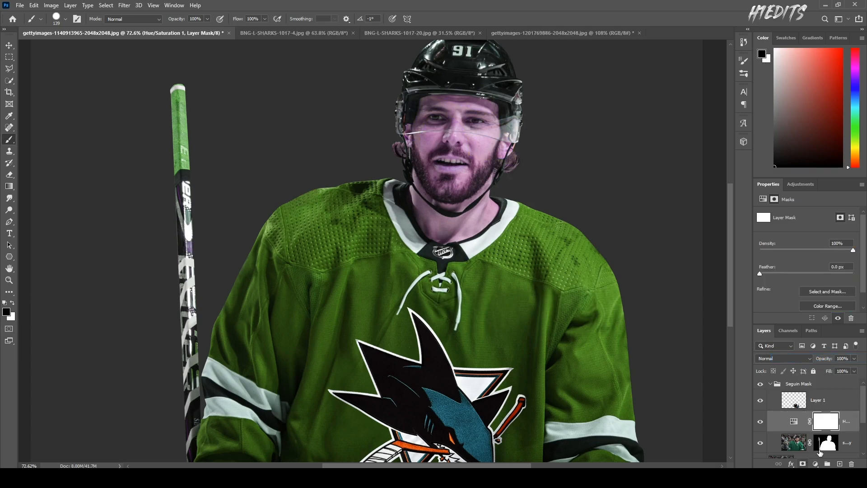
{"action": "left_click", "coordinate": [846, 422]}
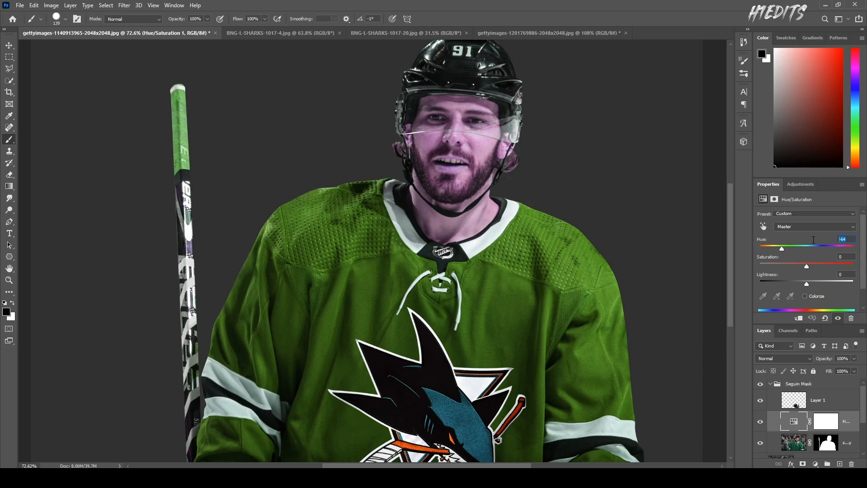
{"action": "type", "text": "0"}
Step: Sample the green jersey to target the Cyans range, try a hue shift on it and undo the shift
{"action": "left_click", "coordinate": [763, 226]}
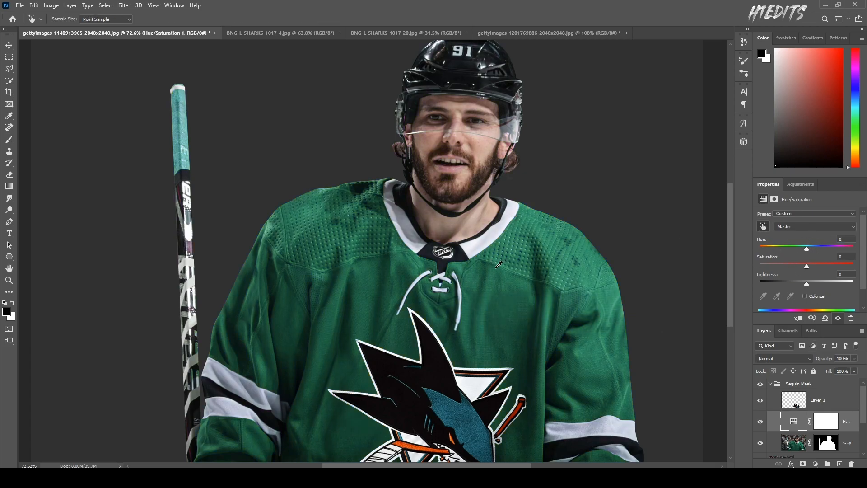
{"action": "left_click", "coordinate": [494, 282]}
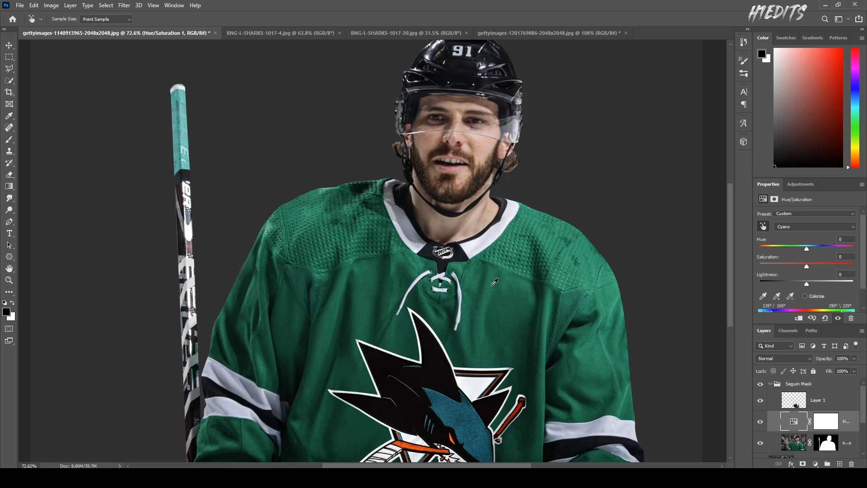
{"action": "scroll", "coordinate": [431, 273], "scroll_direction": "down", "scroll_amount": 2}
{"action": "scroll", "coordinate": [650, 278], "scroll_direction": "up", "scroll_amount": 1}
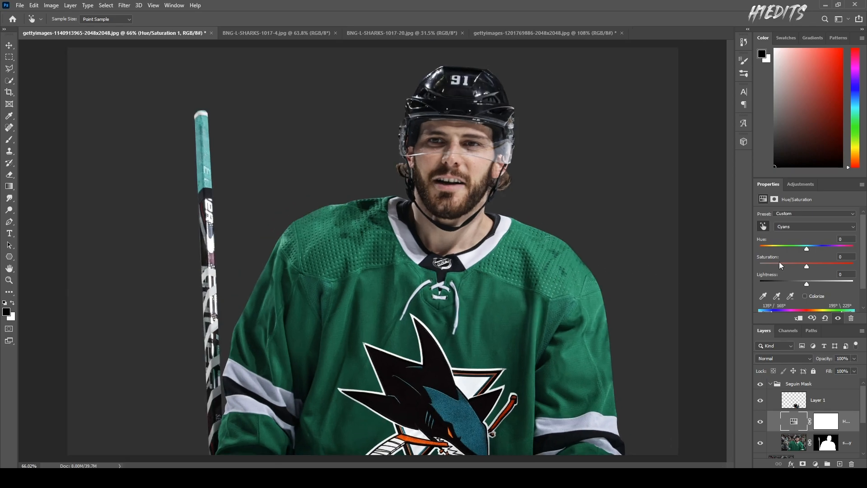
{"action": "left_click", "coordinate": [803, 226]}
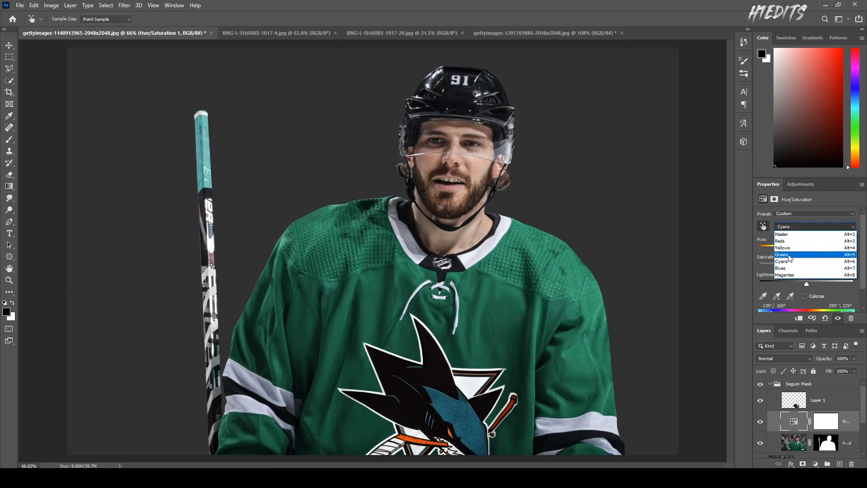
{"action": "left_click", "coordinate": [742, 258]}
{"action": "left_click_drag", "start_coordinate": [779, 247], "coordinate": [836, 247]}
{"action": "key", "text": "ctrl+z"}
Step: Undo the hue tests on the individual colour ranges and delete the Hue/Saturation adjustment layer
{"action": "left_click", "coordinate": [795, 226]}
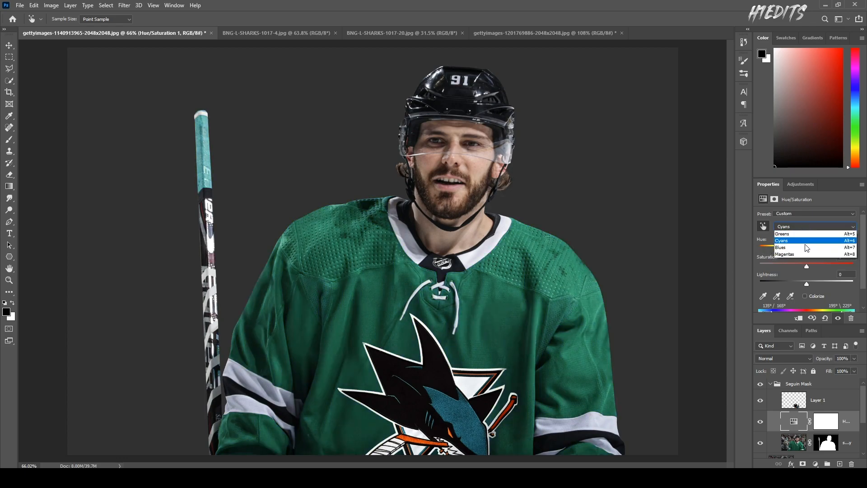
{"action": "left_click", "coordinate": [804, 251]}
{"action": "left_click_drag", "start_coordinate": [806, 248], "coordinate": [788, 248]}
{"action": "key", "text": "ctrl+z"}
{"action": "key", "text": "ctrl+z"}
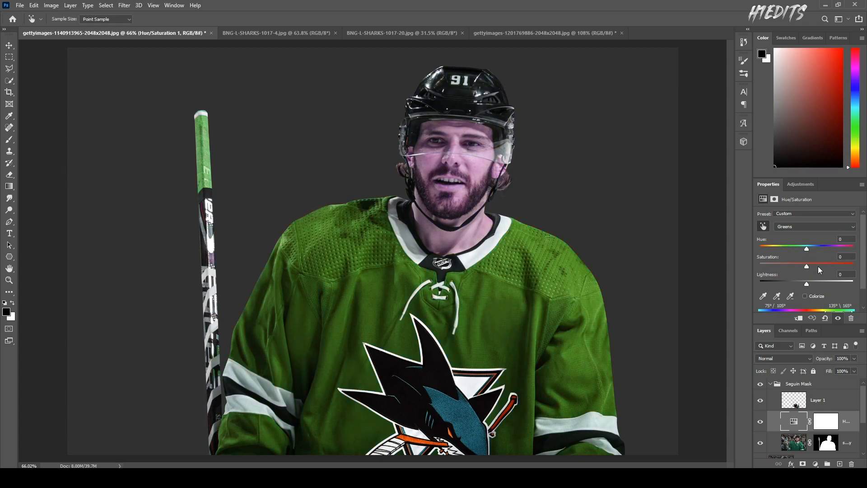
{"action": "key", "text": "ctrl+z"}
{"action": "key", "text": "ctrl+z"}
{"action": "key", "text": "ctrl+z"}
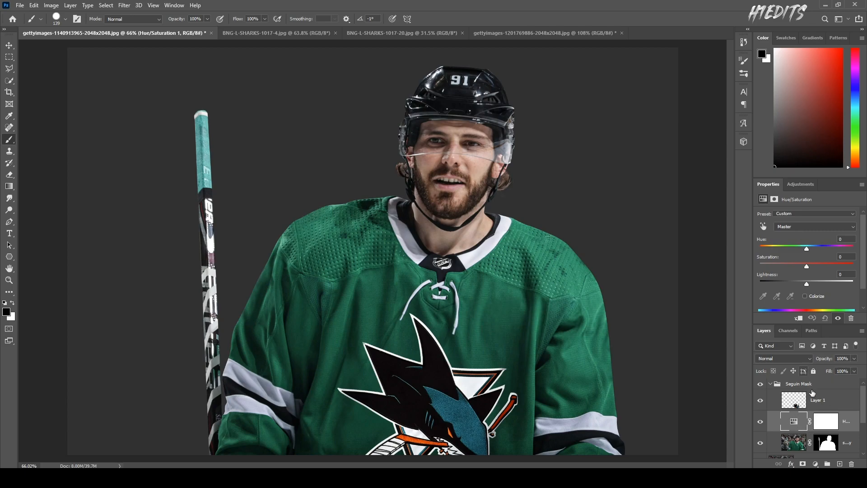
{"action": "key", "text": "Delete"}
Step: Add a new Hue/Saturation adjustment over the player, sample the jersey to target Cyans and set their hue to +20
{"action": "left_click", "coordinate": [819, 465]}
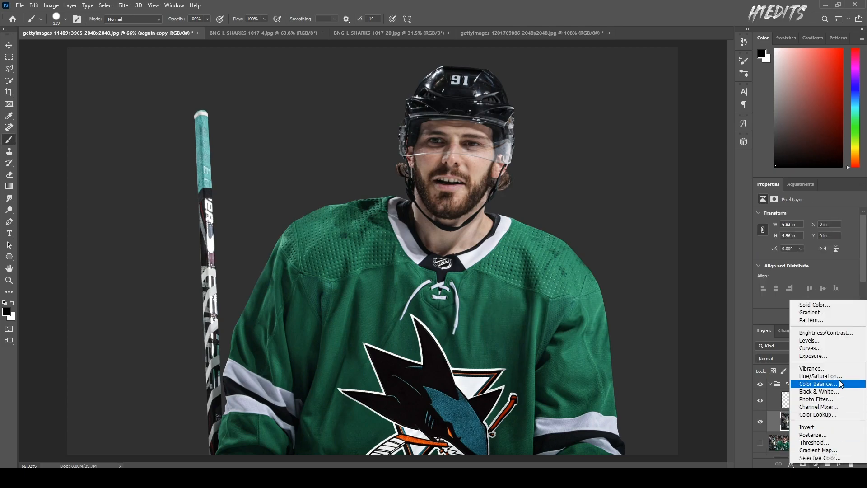
{"action": "left_click", "coordinate": [809, 383]}
{"action": "left_click", "coordinate": [768, 228]}
{"action": "left_click", "coordinate": [489, 295]}
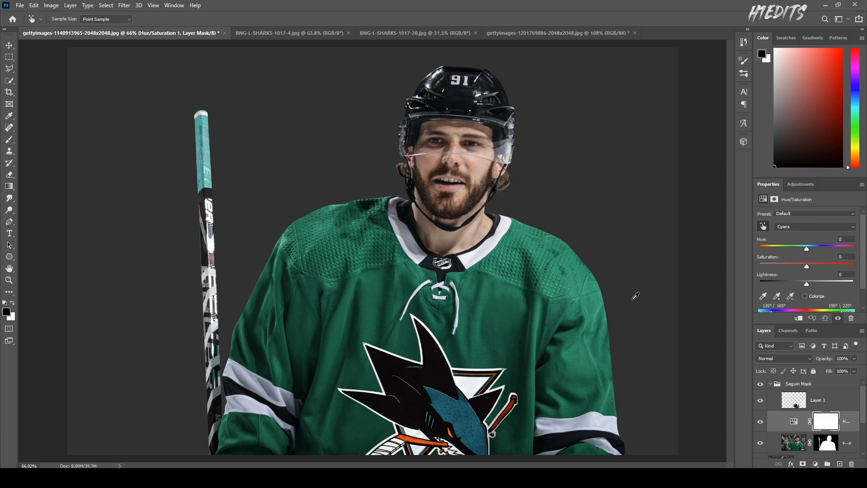
{"action": "scroll", "coordinate": [373, 254], "scroll_direction": "down", "scroll_amount": 2}
{"action": "left_click_drag", "start_coordinate": [808, 248], "coordinate": [815, 248]}
Step: Match the jersey to the crest's teal by setting the Cyans hue to +36 and saturation to +24
{"action": "scroll", "coordinate": [433, 355], "scroll_direction": "up", "scroll_amount": 7}
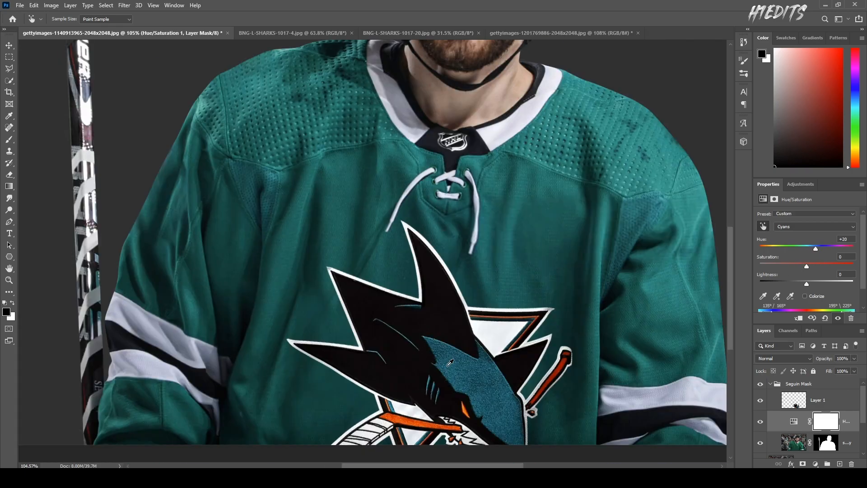
{"action": "scroll", "coordinate": [469, 355], "scroll_direction": "down", "scroll_amount": 2}
{"action": "scroll", "coordinate": [497, 350], "scroll_direction": "up", "scroll_amount": 4}
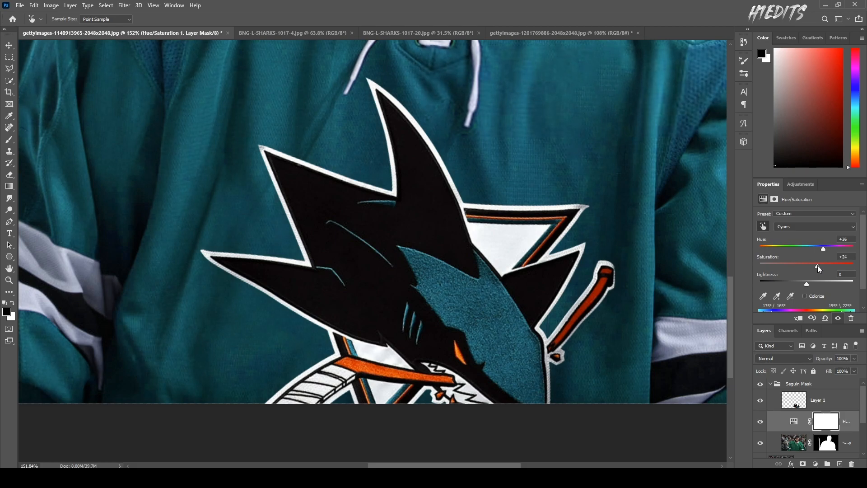
{"action": "scroll", "coordinate": [700, 274], "scroll_direction": "down", "scroll_amount": 5}
{"action": "scroll", "coordinate": [797, 296], "scroll_direction": "down", "scroll_amount": 1}
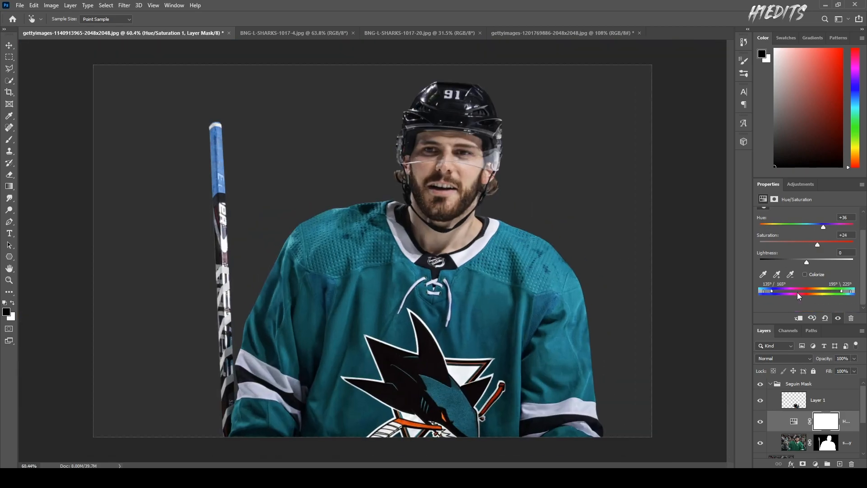
Step: Widen the Hue/Saturation adjustment's jersey colour range to limits of 59°/90° and 199°\229°
{"action": "mouse_move", "coordinate": [846, 294]}
{"action": "left_mouse_down"}
{"action": "mouse_move", "coordinate": [838, 294]}
{"action": "mouse_move", "coordinate": [846, 294]}
{"action": "left_mouse_up"}
{"action": "mouse_move", "coordinate": [846, 293]}
{"action": "left_mouse_down"}
{"action": "mouse_move", "coordinate": [830, 291]}
{"action": "mouse_move", "coordinate": [843, 292]}
{"action": "left_mouse_up"}
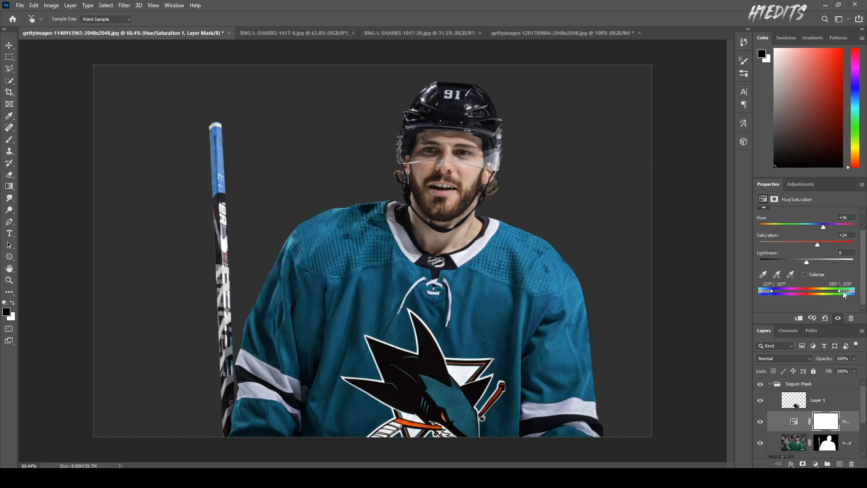
{"action": "scroll", "coordinate": [516, 356], "scroll_direction": "up", "scroll_amount": 6}
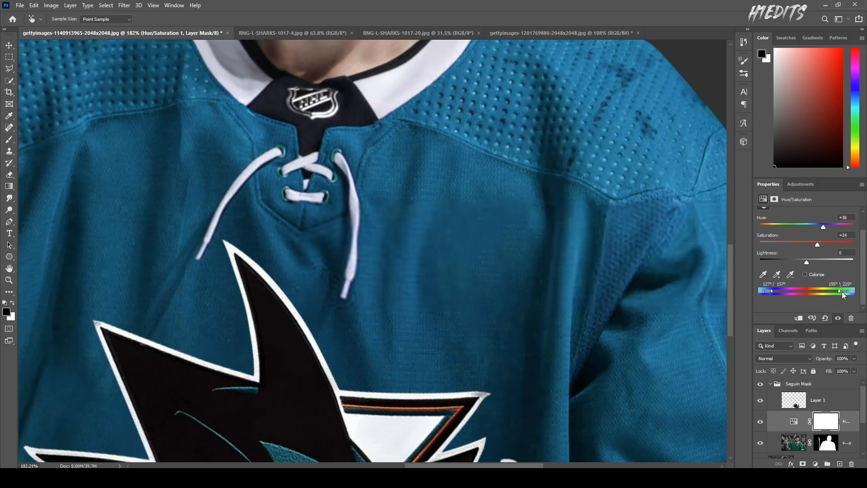
{"action": "mouse_move", "coordinate": [839, 291]}
{"action": "left_mouse_down"}
{"action": "mouse_move", "coordinate": [803, 291]}
{"action": "mouse_move", "coordinate": [825, 291]}
{"action": "left_mouse_up"}
{"action": "left_click_drag", "start_coordinate": [768, 292], "coordinate": [825, 292]}
{"action": "scroll", "coordinate": [498, 264], "scroll_direction": "down", "scroll_amount": 8}
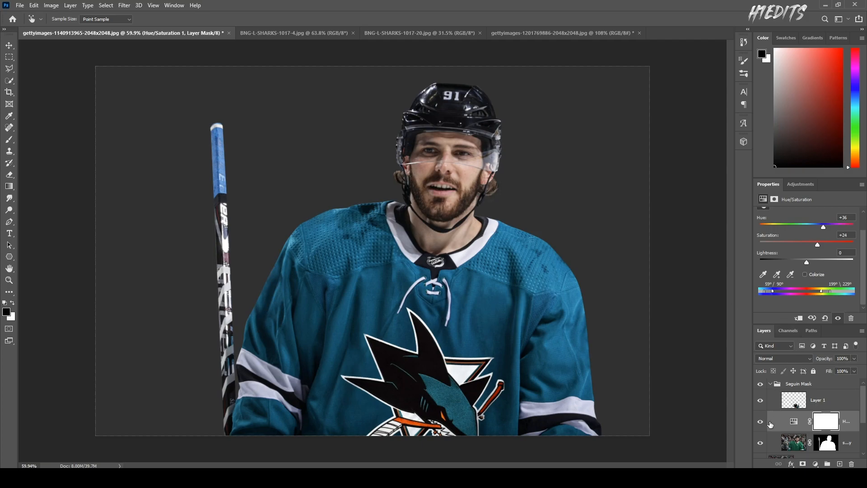
Step: Compare the jersey with and without the Hue/Saturation adjustment layer
{"action": "left_click", "coordinate": [760, 422]}
{"action": "left_click", "coordinate": [760, 422]}
{"action": "left_click", "coordinate": [760, 422]}
{"action": "left_click", "coordinate": [759, 422]}
{"action": "left_click", "coordinate": [760, 422]}
{"action": "left_click", "coordinate": [760, 422]}
{"action": "left_click", "coordinate": [761, 422]}
{"action": "left_click", "coordinate": [761, 422]}
Step: Set the hue of the Greens 2 range to +29 in the jersey's Hue/Saturation adjustment
{"action": "key", "text": "v"}
{"action": "scroll", "coordinate": [479, 355], "scroll_direction": "up", "scroll_amount": 3}
{"action": "left_click", "coordinate": [851, 426]}
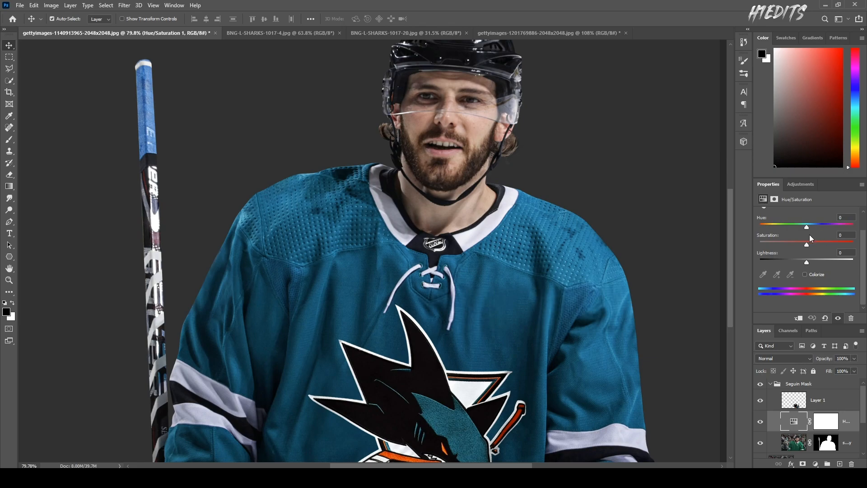
{"action": "scroll", "coordinate": [805, 224], "scroll_direction": "up", "scroll_amount": 2}
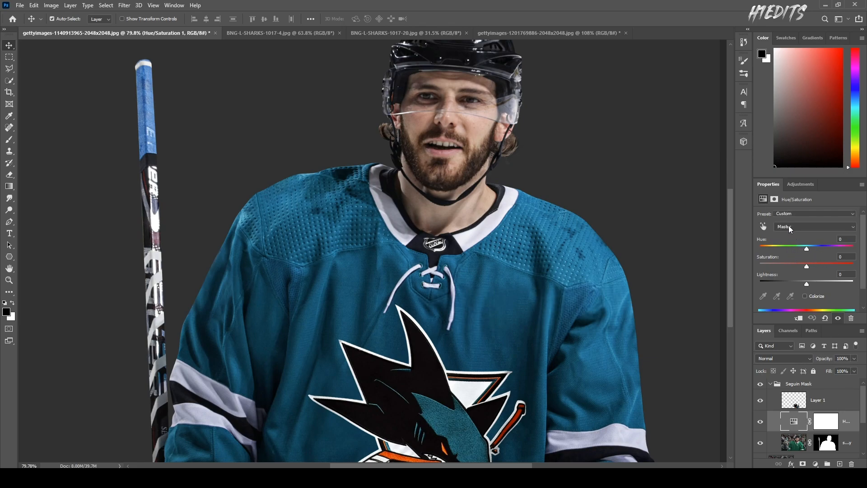
{"action": "left_click", "coordinate": [791, 226]}
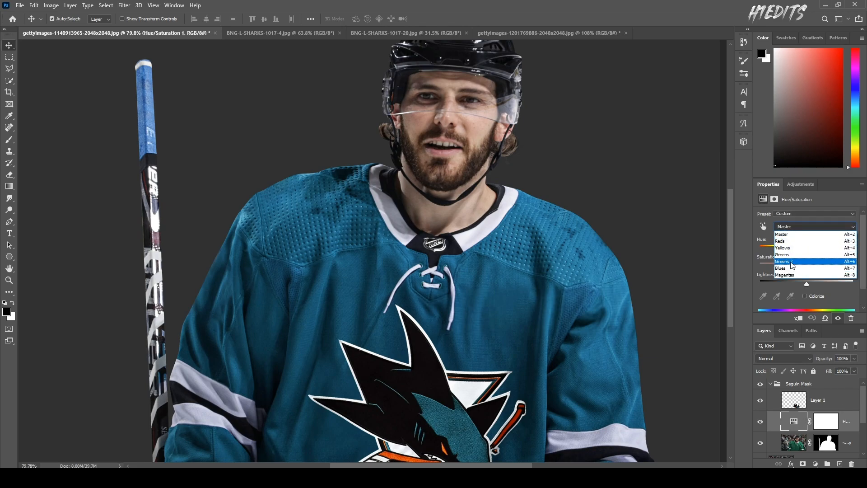
{"action": "left_click", "coordinate": [793, 262]}
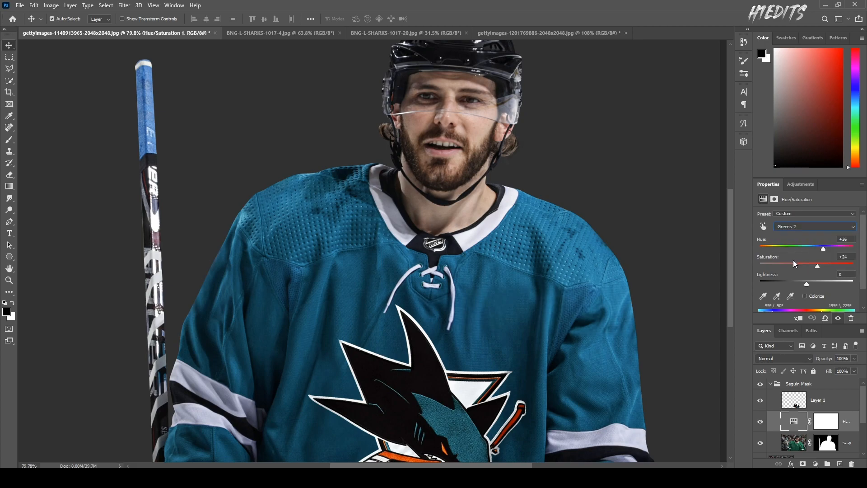
{"action": "left_click_drag", "start_coordinate": [823, 248], "coordinate": [817, 248]}
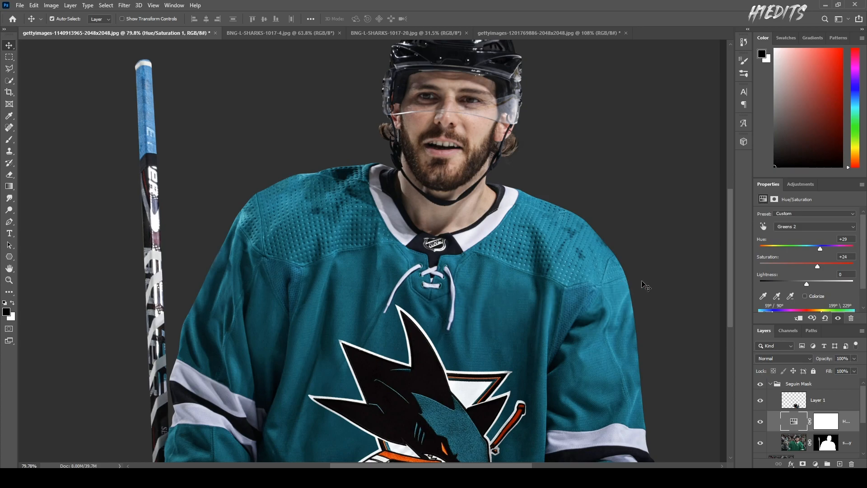
Step: Compare the jersey before and after the last hue change, and against the other open hockey photo
{"action": "key", "text": "ctrl+z"}
{"action": "key", "text": "ctrl+shift+z"}
{"action": "scroll", "coordinate": [348, 242], "scroll_direction": "down", "scroll_amount": 4}
{"action": "scroll", "coordinate": [465, 273], "scroll_direction": "up", "scroll_amount": 1}
{"action": "key", "text": "ctrl+z"}
{"action": "key", "text": "ctrl+shift+z"}
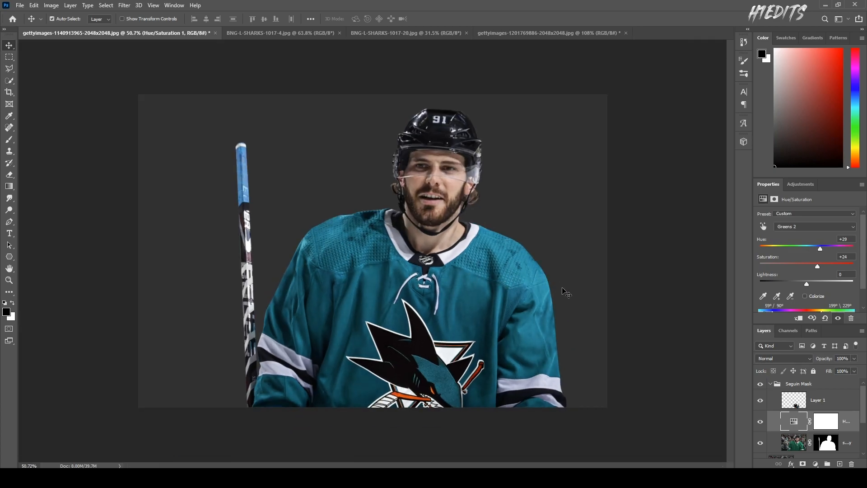
{"action": "scroll", "coordinate": [566, 292], "scroll_direction": "up", "scroll_amount": 2}
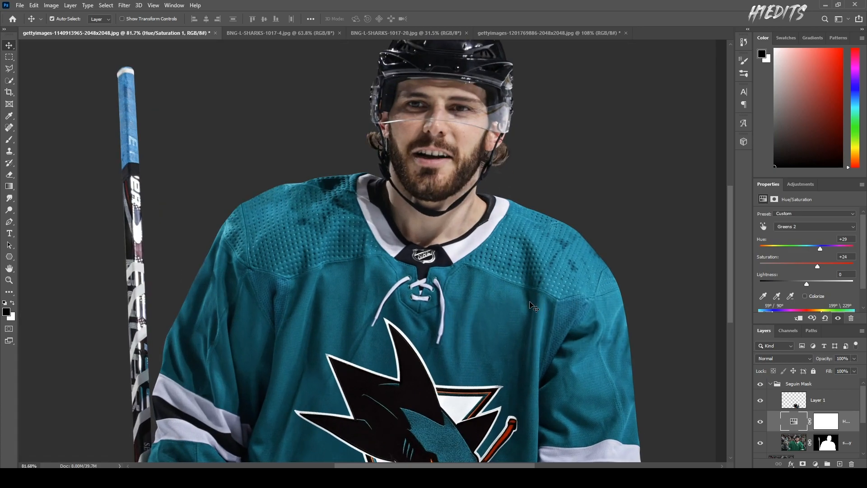
{"action": "left_click", "coordinate": [519, 34]}
{"action": "left_click", "coordinate": [136, 36]}
{"action": "scroll", "coordinate": [424, 289], "scroll_direction": "down", "scroll_amount": 2}
{"action": "scroll", "coordinate": [424, 289], "scroll_direction": "up", "scroll_amount": 2}
Step: Try a lightness change on the jersey's colour range
{"action": "left_click", "coordinate": [808, 226]}
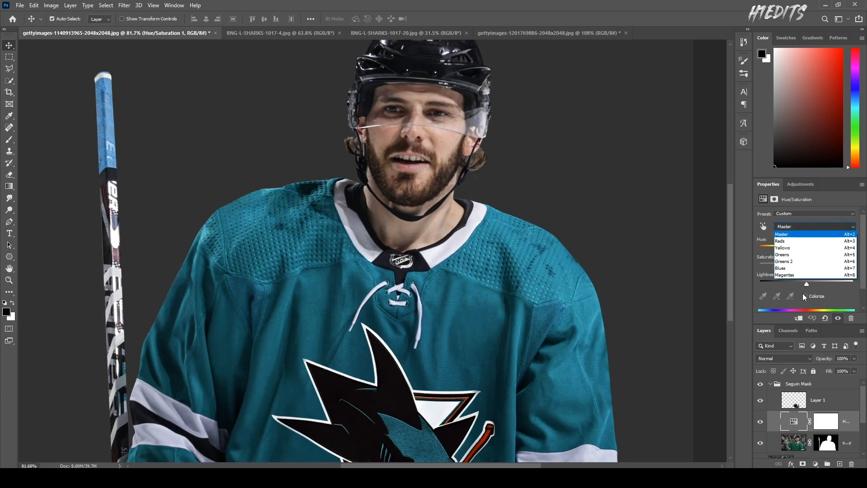
{"action": "left_click", "coordinate": [808, 267]}
{"action": "left_click_drag", "start_coordinate": [807, 284], "coordinate": [812, 286]}
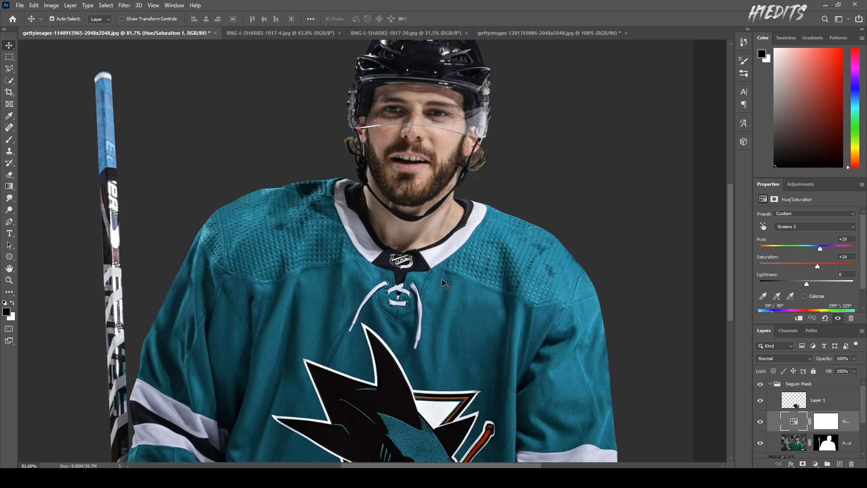
Step: Add a second Hue/Saturation adjustment layer above the first and set its master saturation to -100
{"action": "scroll", "coordinate": [442, 281], "scroll_direction": "down", "scroll_amount": 5}
{"action": "scroll", "coordinate": [501, 291], "scroll_direction": "up", "scroll_amount": 4}
{"action": "left_click", "coordinate": [814, 464]}
{"action": "left_click", "coordinate": [838, 379]}
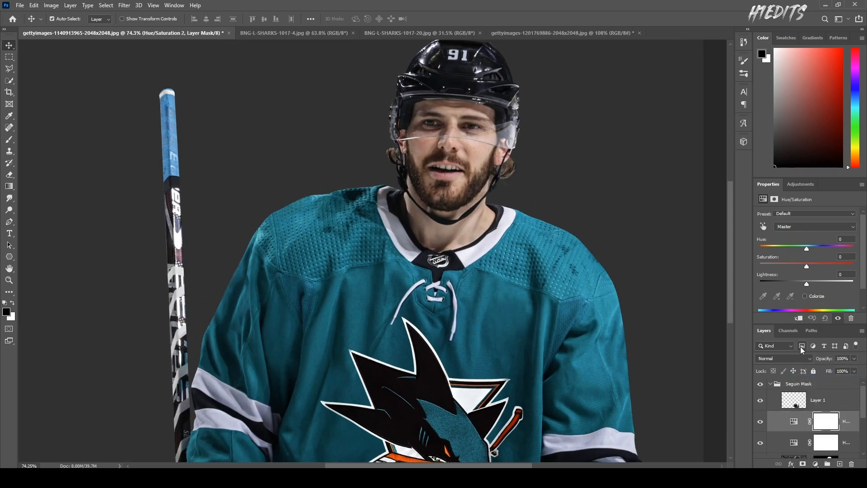
{"action": "scroll", "coordinate": [360, 149], "scroll_direction": "down", "scroll_amount": 2}
{"action": "scroll", "coordinate": [407, 307], "scroll_direction": "up", "scroll_amount": 8}
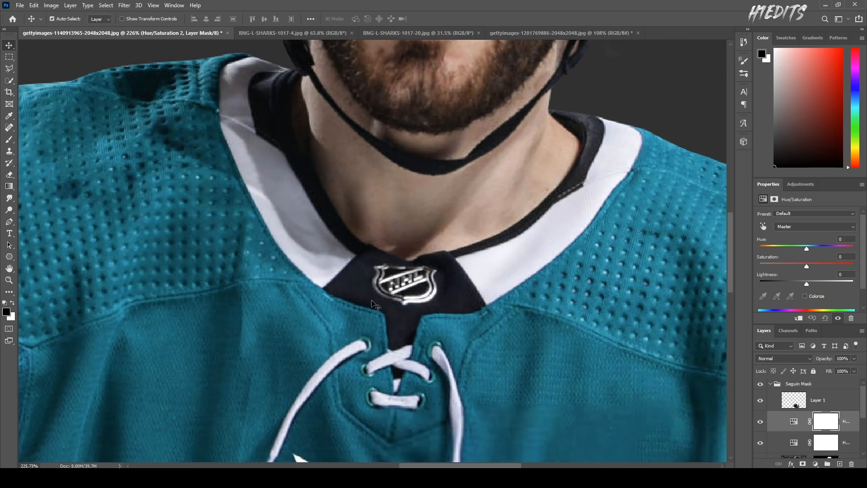
{"action": "scroll", "coordinate": [364, 293], "scroll_direction": "up", "scroll_amount": 3}
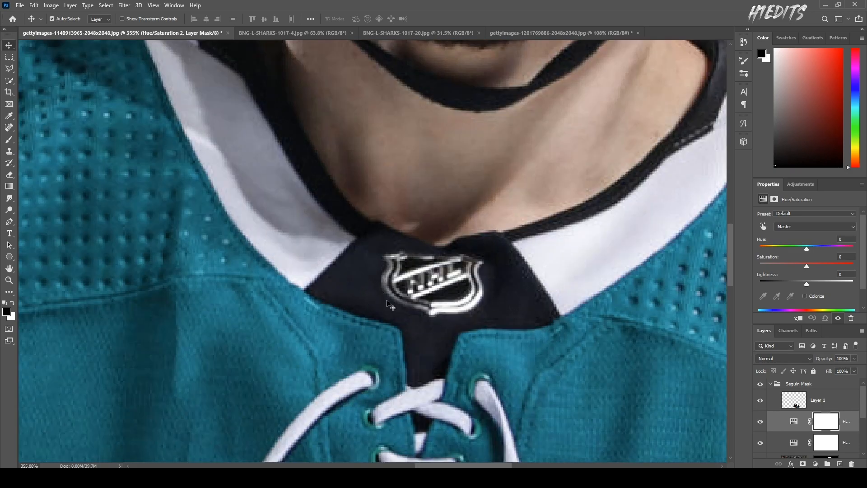
{"action": "scroll", "coordinate": [447, 291], "scroll_direction": "down", "scroll_amount": 8}
{"action": "scroll", "coordinate": [430, 299], "scroll_direction": "down", "scroll_amount": 1}
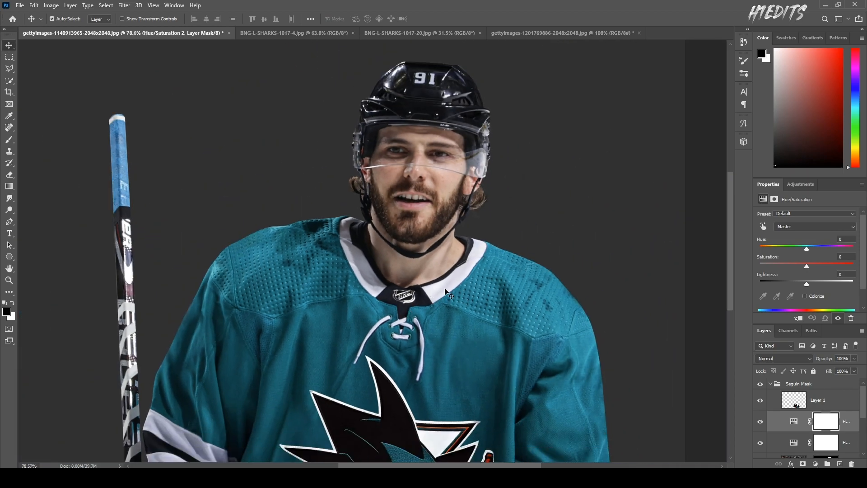
{"action": "scroll", "coordinate": [434, 302], "scroll_direction": "up", "scroll_amount": 3}
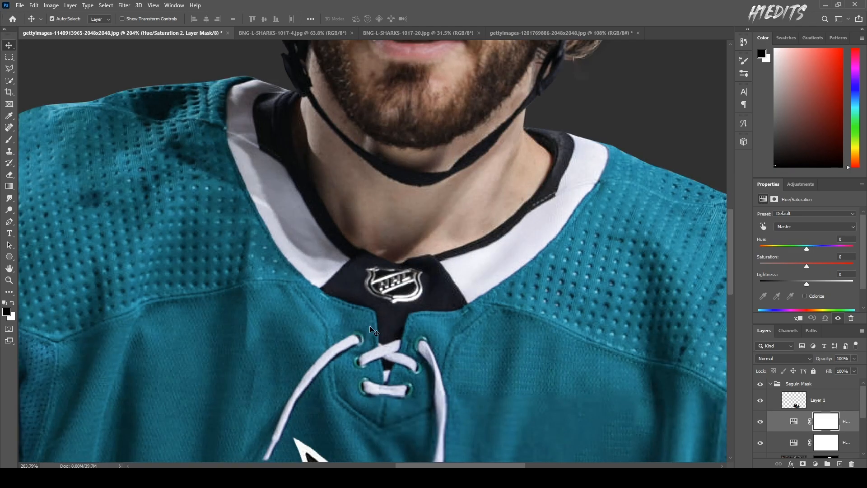
{"action": "scroll", "coordinate": [391, 321], "scroll_direction": "up", "scroll_amount": 3}
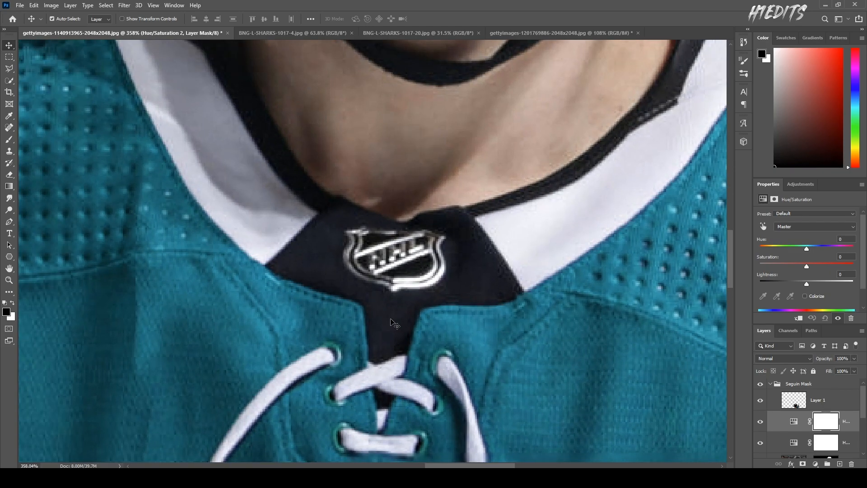
{"action": "scroll", "coordinate": [469, 262], "scroll_direction": "up", "scroll_amount": 2}
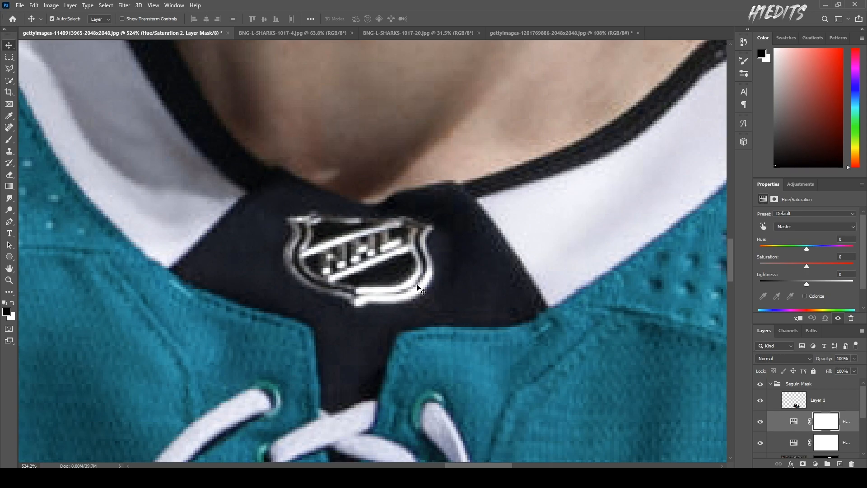
{"action": "scroll", "coordinate": [387, 290], "scroll_direction": "down", "scroll_amount": 8}
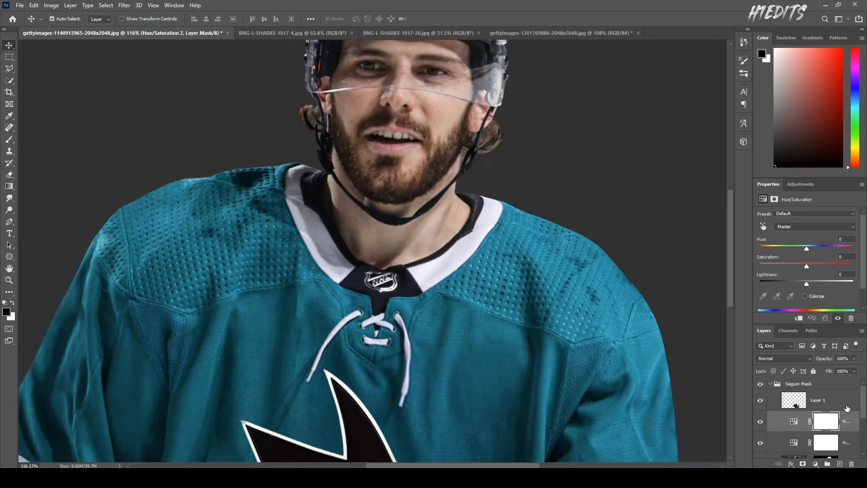
{"action": "left_click_drag", "start_coordinate": [807, 268], "coordinate": [731, 267]}
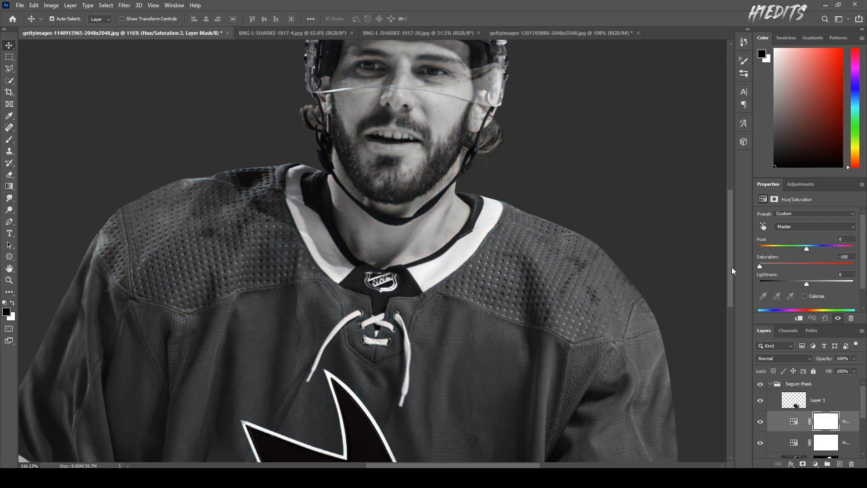
{"action": "scroll", "coordinate": [602, 112], "scroll_direction": "down", "scroll_amount": 2}
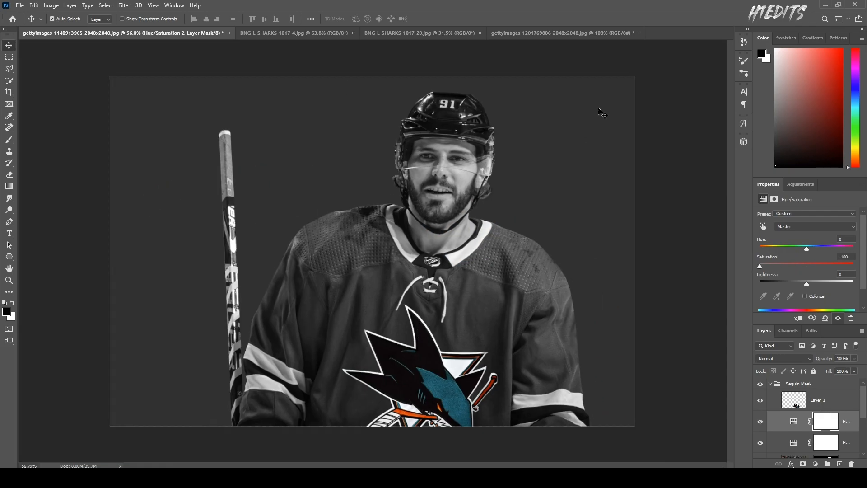
Step: Replace the desaturating adjustment layer's white mask with a black one that hides its effect
{"action": "right_click", "coordinate": [823, 424]}
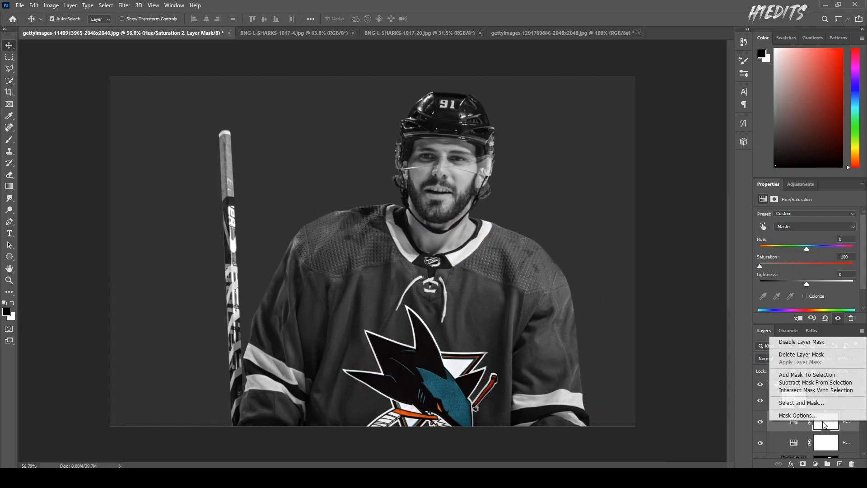
{"action": "left_click", "coordinate": [810, 357]}
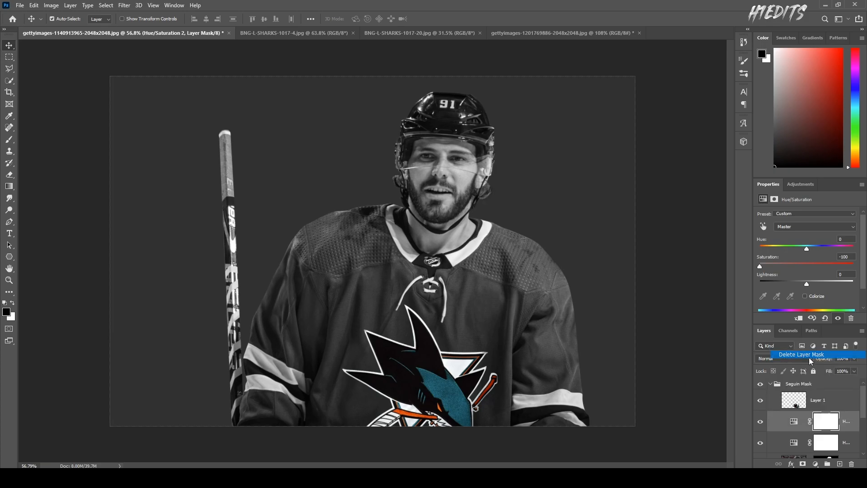
{"action": "left_click", "coordinate": [803, 464], "text": "alt"}
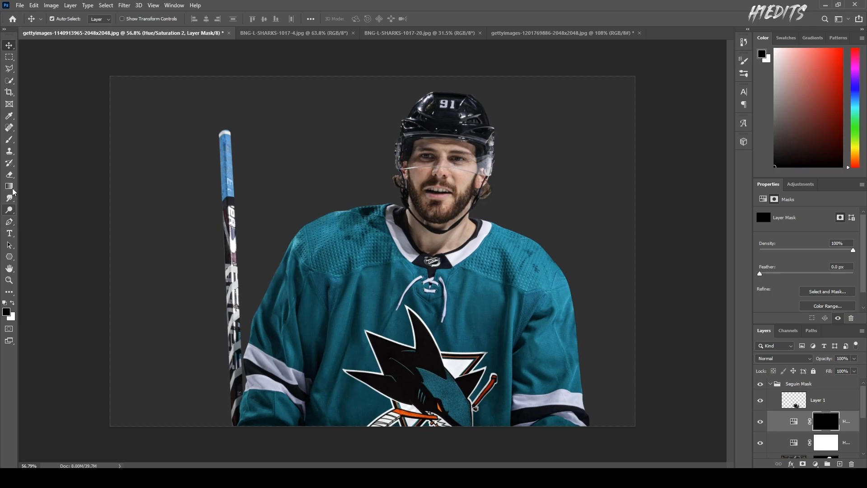
Step: Paint white with the Brush on the black mask over the jersey collar to remove its blue tint
{"action": "key", "text": "b"}
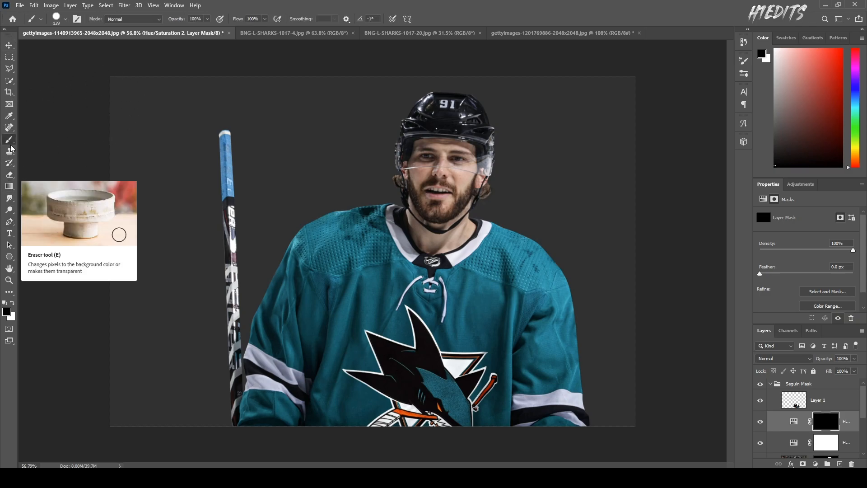
{"action": "left_click", "coordinate": [13, 303]}
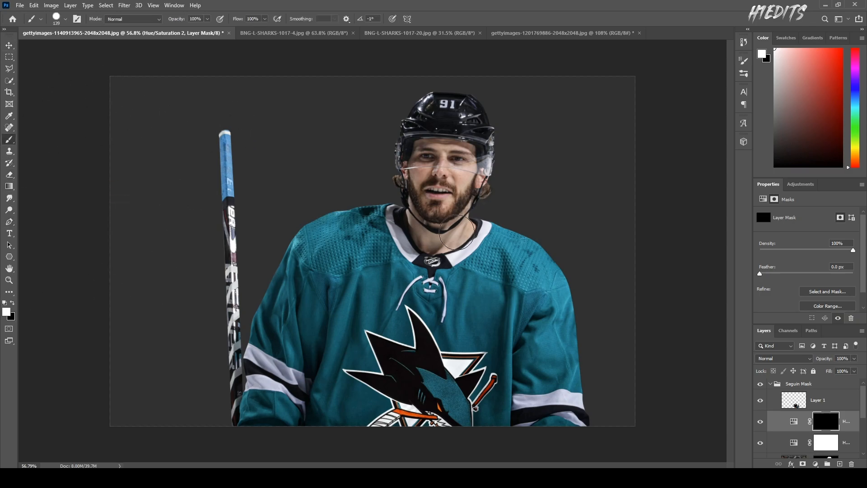
{"action": "key", "text": "ctrl+plus"}
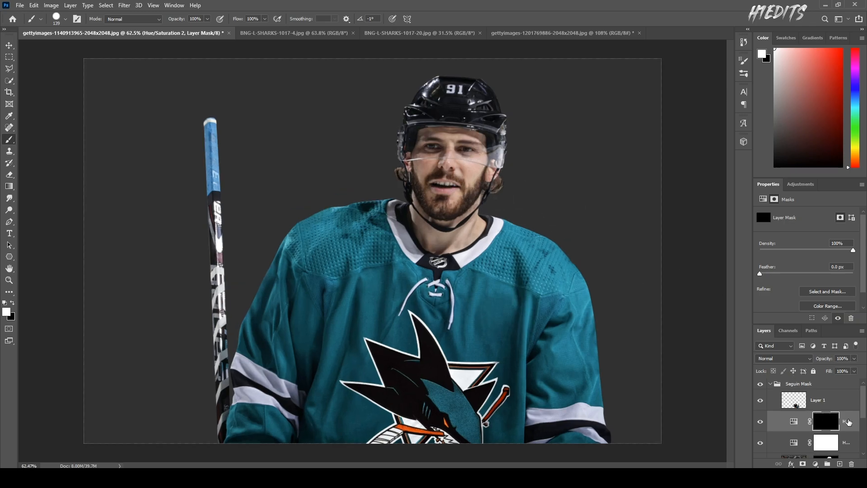
{"action": "mouse_move", "coordinate": [451, 180]}
{"action": "left_mouse_down"}
{"action": "mouse_move", "coordinate": [448, 211]}
{"action": "mouse_move", "coordinate": [527, 265]}
{"action": "mouse_move", "coordinate": [536, 292]}
{"action": "mouse_move", "coordinate": [473, 174]}
{"action": "mouse_move", "coordinate": [448, 255]}
{"action": "mouse_move", "coordinate": [401, 275]}
{"action": "mouse_move", "coordinate": [366, 253]}
{"action": "mouse_move", "coordinate": [364, 260]}
{"action": "left_mouse_up"}
{"action": "key", "text": "ctrl+z"}
{"action": "scroll", "coordinate": [442, 259], "scroll_direction": "up", "scroll_amount": 10}
{"action": "scroll", "coordinate": [425, 274], "scroll_direction": "up", "scroll_amount": 4}
{"action": "mouse_move", "coordinate": [495, 250]}
{"action": "left_mouse_down"}
{"action": "mouse_move", "coordinate": [446, 293]}
{"action": "mouse_move", "coordinate": [314, 213]}
{"action": "left_mouse_up"}
{"action": "scroll", "coordinate": [424, 271], "scroll_direction": "up", "scroll_amount": 1}
Step: Shrink the brush and paint white on the mask along the neck laces to desaturate them
{"action": "left_click_drag", "start_coordinate": [419, 289], "coordinate": [418, 345]}
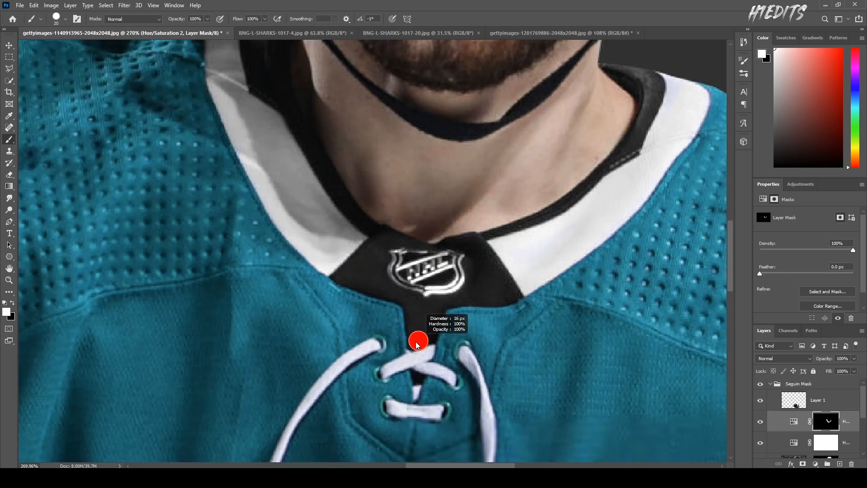
{"action": "left_click_drag", "start_coordinate": [316, 384], "coordinate": [445, 233]}
{"action": "scroll", "coordinate": [418, 270], "scroll_direction": "up", "scroll_amount": 1}
{"action": "scroll", "coordinate": [418, 237], "scroll_direction": "up", "scroll_amount": 3}
{"action": "mouse_move", "coordinate": [544, 175]}
{"action": "left_mouse_down"}
{"action": "mouse_move", "coordinate": [483, 215]}
{"action": "mouse_move", "coordinate": [395, 309]}
{"action": "left_mouse_up"}
{"action": "scroll", "coordinate": [395, 309], "scroll_direction": "up", "scroll_amount": 1}
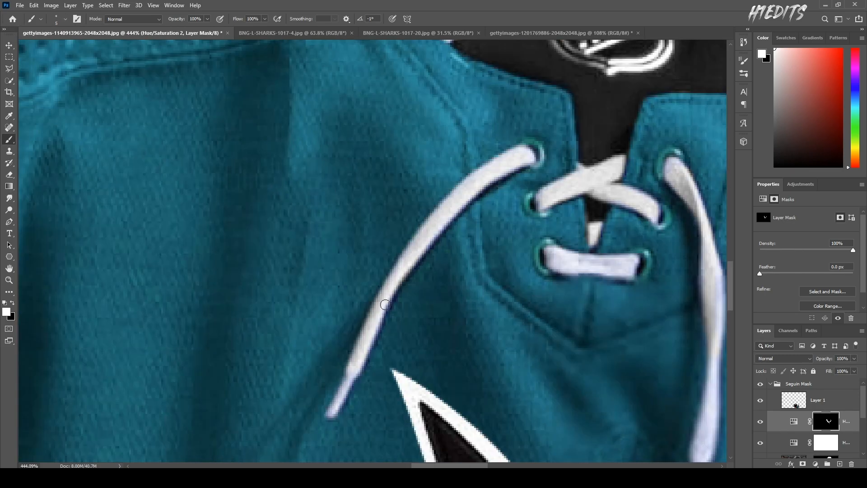
Step: Paint white on the mask over the white stripes of the sleeve beside the stick to neutralise them
{"action": "scroll", "coordinate": [395, 309], "scroll_direction": "down", "scroll_amount": 12}
{"action": "left_click_drag", "start_coordinate": [181, 270], "coordinate": [393, 277]}
{"action": "scroll", "coordinate": [293, 289], "scroll_direction": "up", "scroll_amount": 4}
{"action": "mouse_move", "coordinate": [259, 378]}
{"action": "left_mouse_down"}
{"action": "mouse_move", "coordinate": [343, 424]}
{"action": "mouse_move", "coordinate": [415, 276]}
{"action": "left_mouse_up"}
{"action": "mouse_move", "coordinate": [263, 320]}
{"action": "left_mouse_down"}
{"action": "mouse_move", "coordinate": [399, 310]}
{"action": "mouse_move", "coordinate": [444, 416]}
{"action": "left_mouse_up"}
{"action": "scroll", "coordinate": [429, 305], "scroll_direction": "up", "scroll_amount": 3}
{"action": "scroll", "coordinate": [181, 291], "scroll_direction": "down", "scroll_amount": 6}
Step: Apply a Gaussian Blur to the shark crest layer, Layer 1, to soften it slightly
{"action": "key", "text": "v"}
{"action": "left_click", "coordinate": [436, 371]}
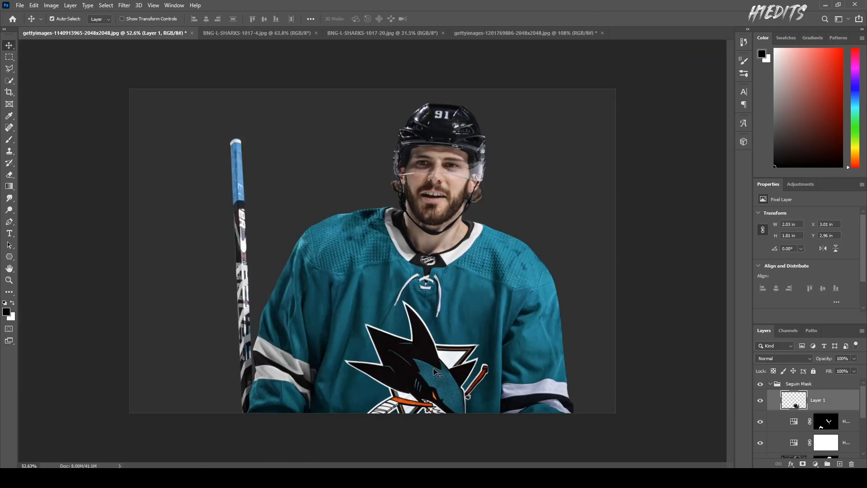
{"action": "left_click", "coordinate": [123, 6]}
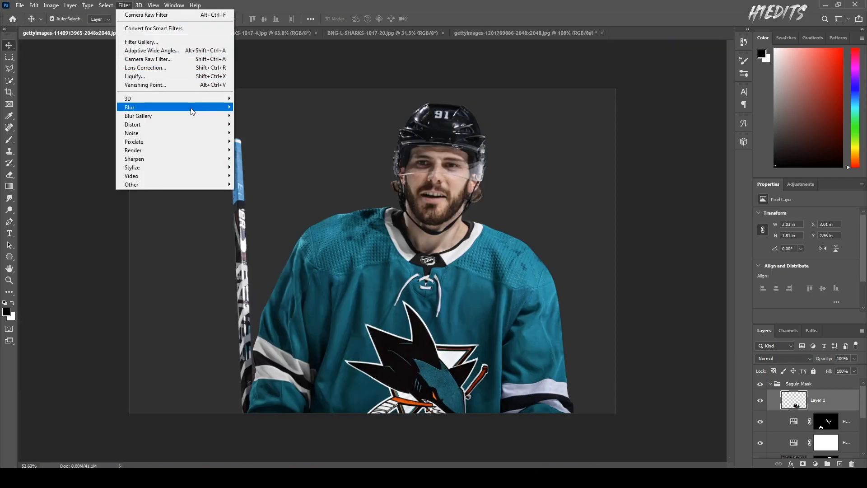
{"action": "mouse_move", "coordinate": [212, 107]}
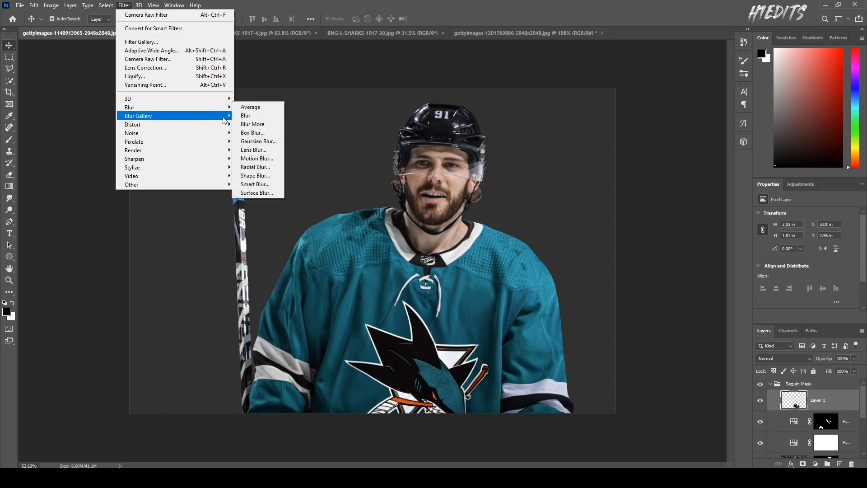
{"action": "left_click", "coordinate": [263, 143]}
{"action": "left_click_drag", "start_coordinate": [695, 329], "coordinate": [681, 329]}
{"action": "left_click", "coordinate": [792, 222]}
Step: Apply the Camera Raw Filter to the shark crest on Layer 1 with Clarity at -100
{"action": "left_click", "coordinate": [124, 5]}
{"action": "left_click", "coordinate": [161, 60]}
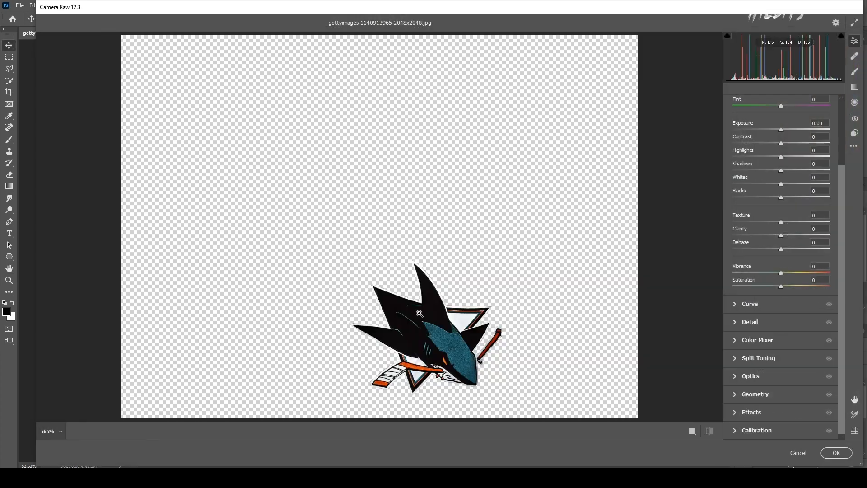
{"action": "left_click", "coordinate": [419, 313]}
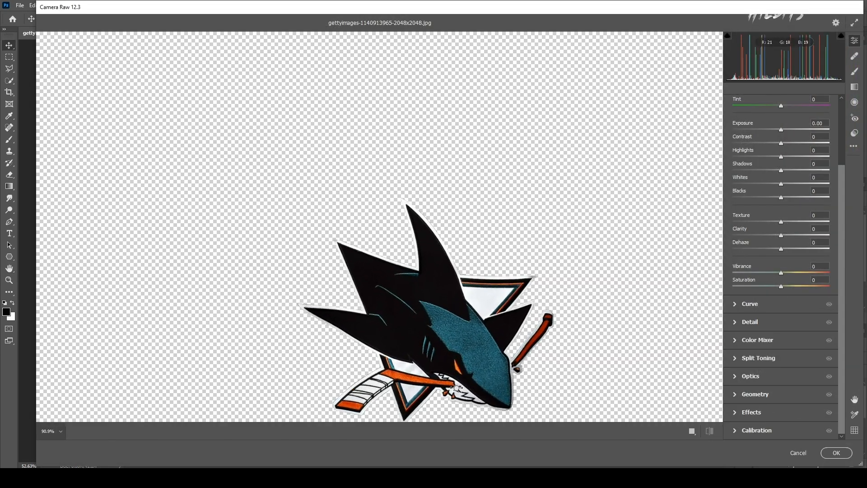
{"action": "left_click_drag", "start_coordinate": [780, 235], "coordinate": [751, 234]}
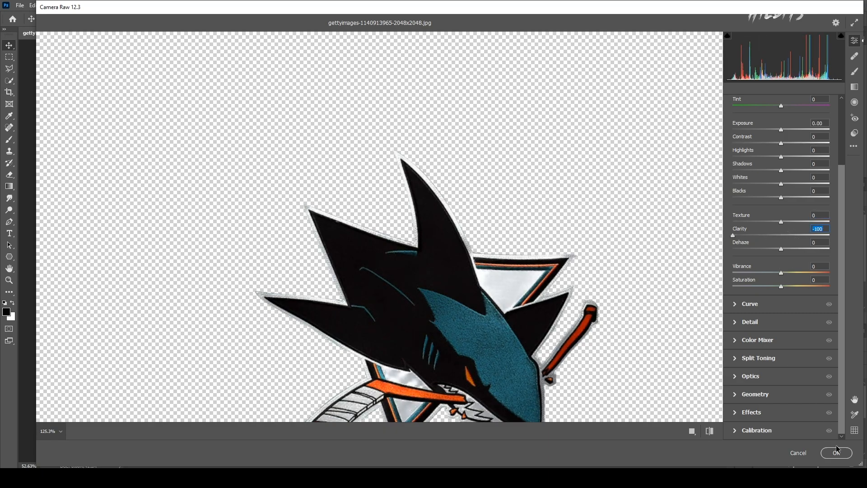
{"action": "left_click", "coordinate": [836, 453]}
{"action": "key", "text": "ctrl+z"}
{"action": "key", "text": "ctrl+shift+z"}
{"action": "scroll", "coordinate": [456, 354], "scroll_direction": "up", "scroll_amount": 3}
{"action": "scroll", "coordinate": [467, 355], "scroll_direction": "down", "scroll_amount": 4}
{"action": "scroll", "coordinate": [469, 357], "scroll_direction": "up", "scroll_amount": 2}
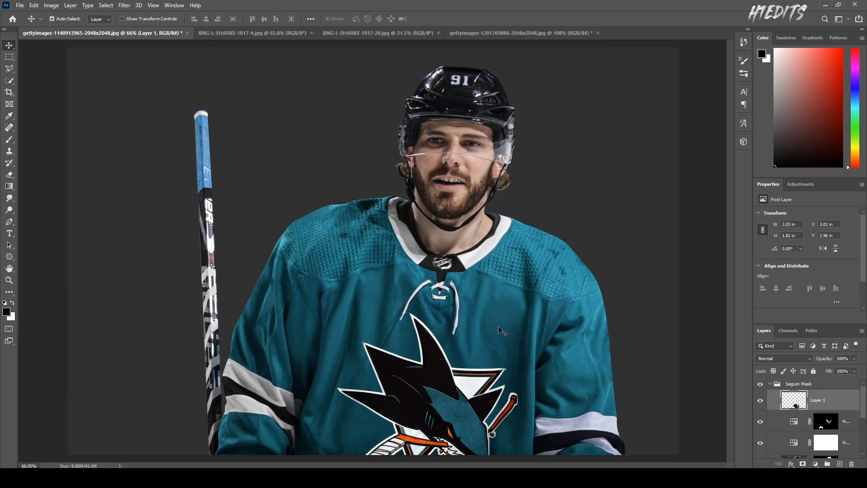
{"action": "scroll", "coordinate": [505, 352], "scroll_direction": "down", "scroll_amount": 2}
{"action": "scroll", "coordinate": [485, 353], "scroll_direction": "up", "scroll_amount": 2}
{"action": "left_click", "coordinate": [790, 358]}
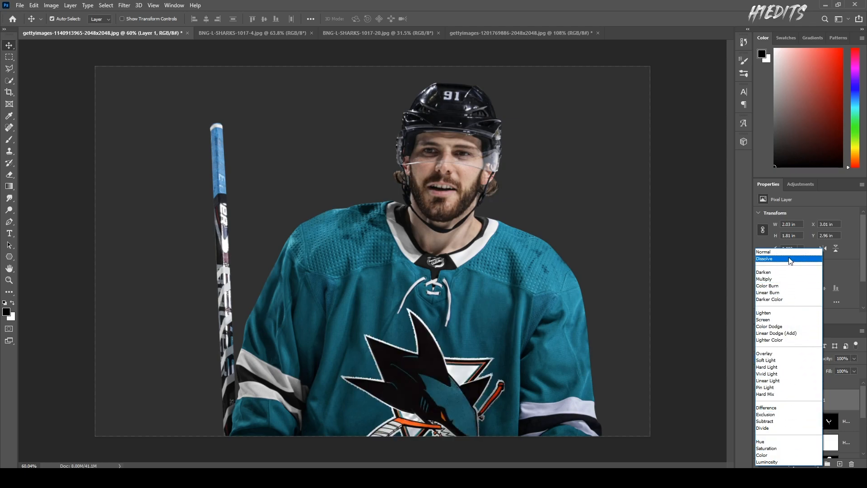
{"action": "left_click", "coordinate": [768, 251]}
{"action": "scroll", "coordinate": [396, 399], "scroll_direction": "down", "scroll_amount": 2}
{"action": "scroll", "coordinate": [396, 400], "scroll_direction": "up", "scroll_amount": 3}
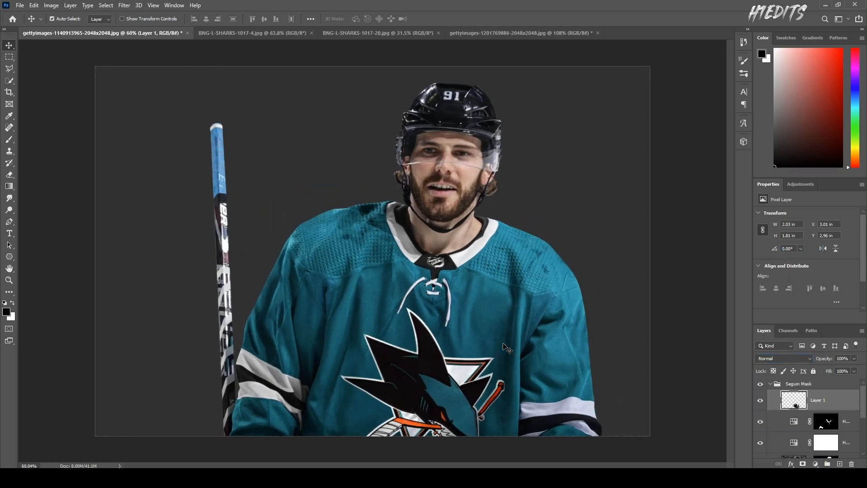
{"action": "scroll", "coordinate": [171, 408], "scroll_direction": "down", "scroll_amount": 2}
Step: Paint white on the Hue/Saturation 2 mask over the stripes of the sleeve farther from the stick to remove their blue tint
{"action": "scroll", "coordinate": [603, 409], "scroll_direction": "up", "scroll_amount": 8}
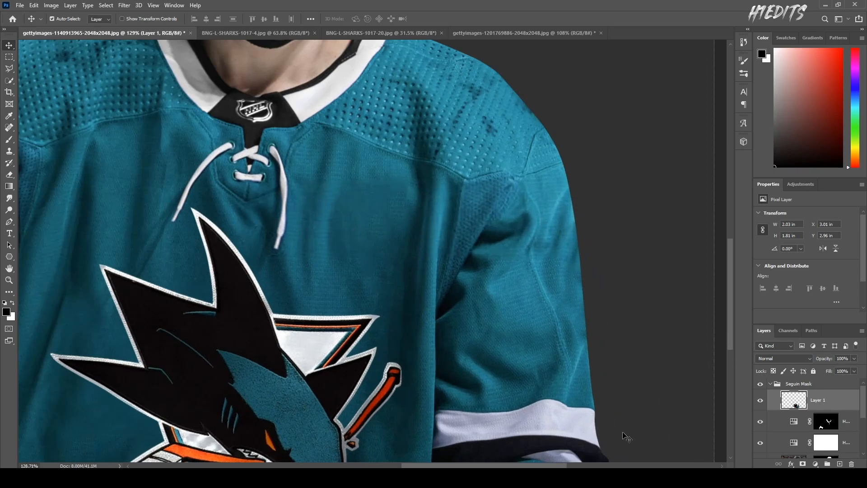
{"action": "left_click", "coordinate": [574, 424]}
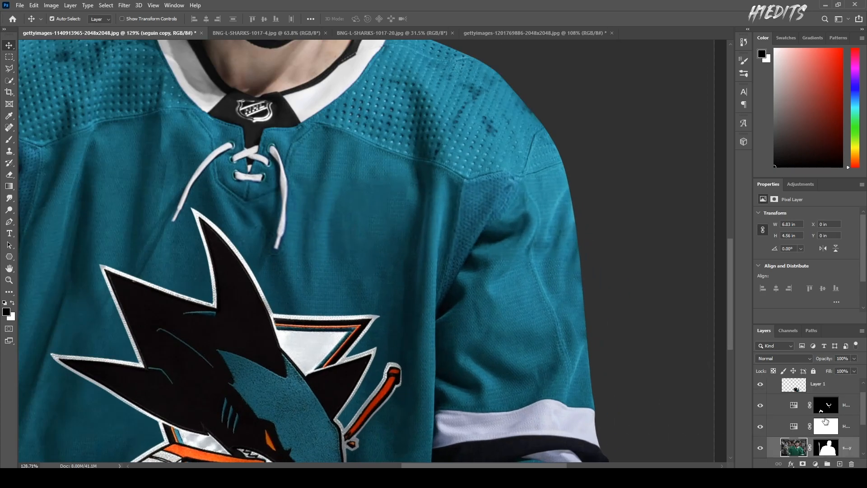
{"action": "left_click", "coordinate": [846, 405]}
{"action": "scroll", "coordinate": [474, 340], "scroll_direction": "down", "scroll_amount": 5}
{"action": "scroll", "coordinate": [474, 343], "scroll_direction": "up", "scroll_amount": 6}
{"action": "key", "text": "b"}
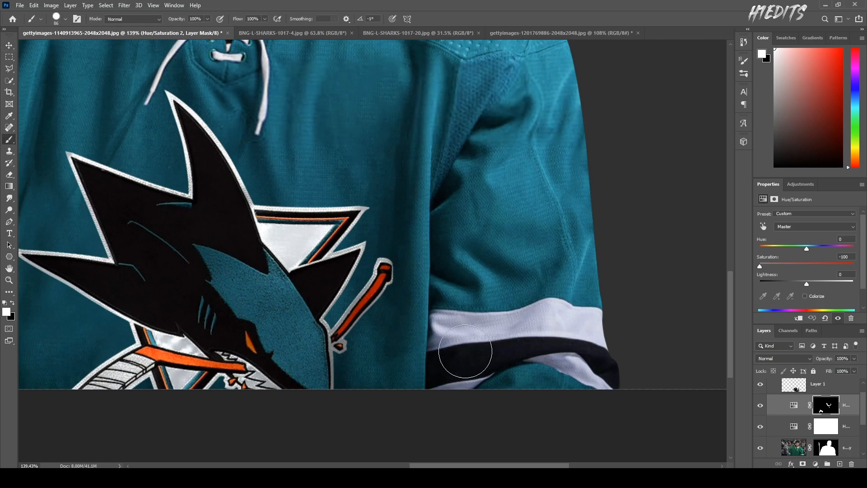
{"action": "mouse_move", "coordinate": [470, 352]}
{"action": "left_mouse_down"}
{"action": "mouse_move", "coordinate": [447, 350]}
{"action": "mouse_move", "coordinate": [439, 363]}
{"action": "mouse_move", "coordinate": [440, 393]}
{"action": "mouse_move", "coordinate": [521, 344]}
{"action": "mouse_move", "coordinate": [573, 357]}
{"action": "mouse_move", "coordinate": [624, 385]}
{"action": "mouse_move", "coordinate": [566, 354]}
{"action": "mouse_move", "coordinate": [457, 334]}
{"action": "mouse_move", "coordinate": [445, 334]}
{"action": "mouse_move", "coordinate": [440, 349]}
{"action": "mouse_move", "coordinate": [445, 325]}
{"action": "mouse_move", "coordinate": [515, 326]}
{"action": "mouse_move", "coordinate": [552, 311]}
{"action": "mouse_move", "coordinate": [597, 323]}
{"action": "left_mouse_up"}
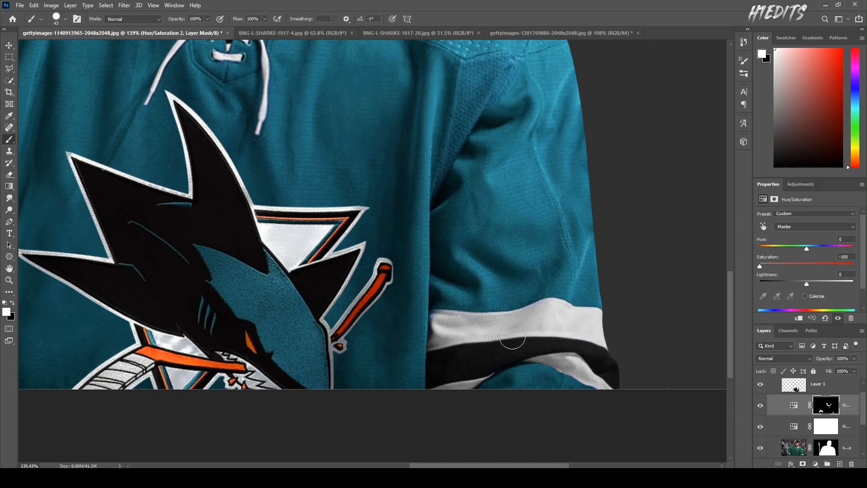
{"action": "left_click_drag", "start_coordinate": [449, 329], "coordinate": [439, 327]}
{"action": "scroll", "coordinate": [451, 307], "scroll_direction": "down", "scroll_amount": 3}
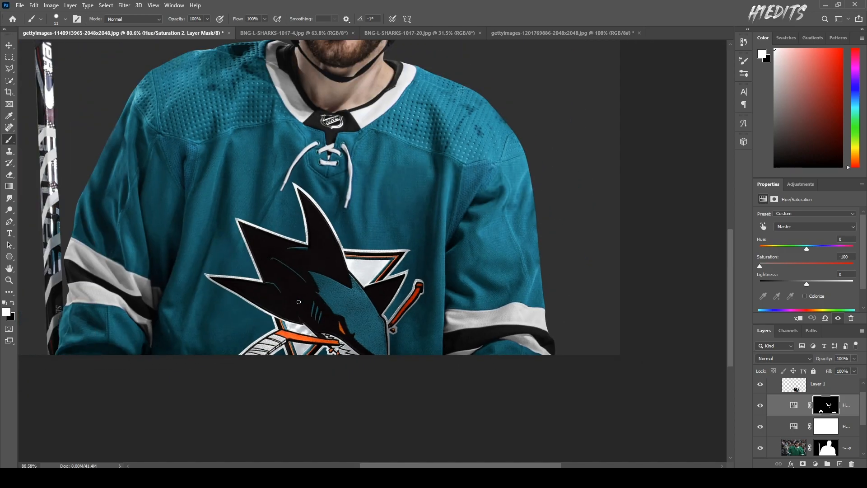
Step: Warp the shark crest on Layer 1, pulling the edge beside the small orange stick piece slightly inward
{"action": "scroll", "coordinate": [271, 301], "scroll_direction": "up", "scroll_amount": 4}
{"action": "key", "text": "v"}
{"action": "left_click", "coordinate": [434, 229]}
{"action": "scroll", "coordinate": [402, 263], "scroll_direction": "down", "scroll_amount": 4}
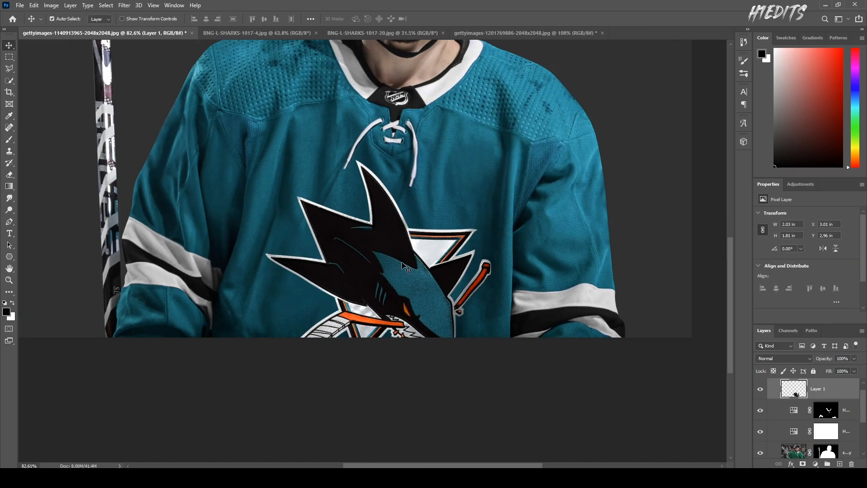
{"action": "scroll", "coordinate": [460, 263], "scroll_direction": "up", "scroll_amount": 3}
{"action": "scroll", "coordinate": [480, 298], "scroll_direction": "up", "scroll_amount": 1}
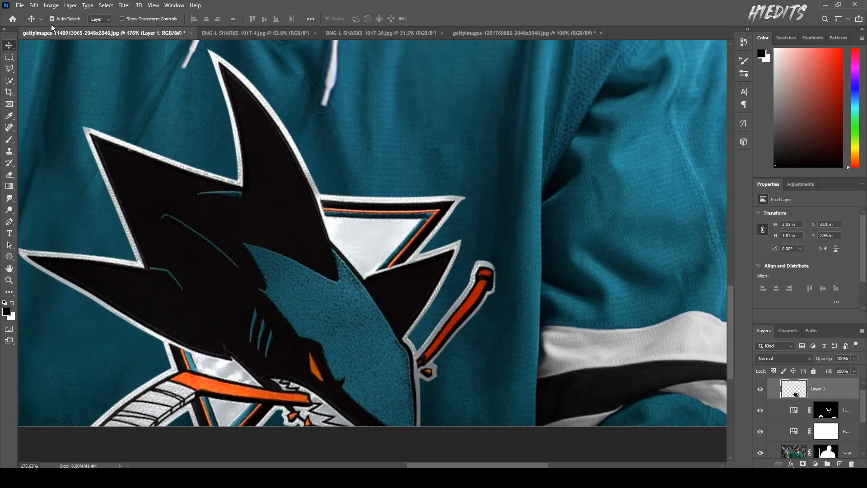
{"action": "left_click", "coordinate": [34, 6]}
{"action": "mouse_move", "coordinate": [109, 214]}
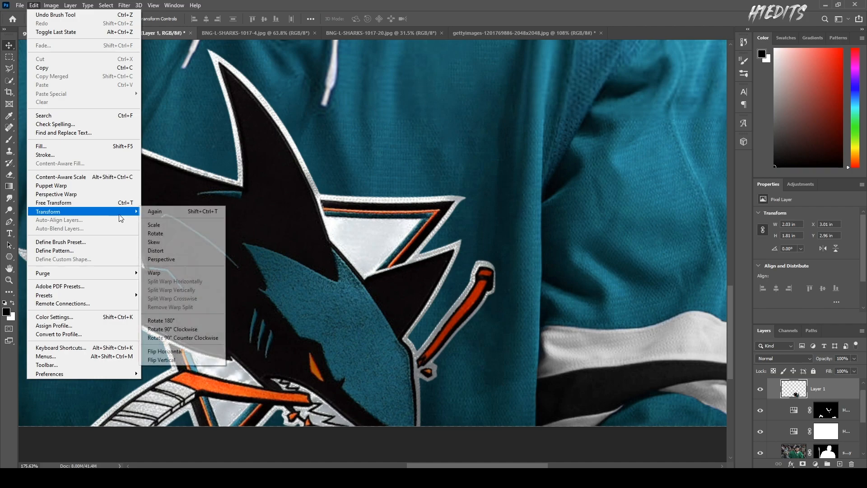
{"action": "left_click", "coordinate": [171, 272]}
{"action": "left_click_drag", "start_coordinate": [492, 335], "coordinate": [481, 333]}
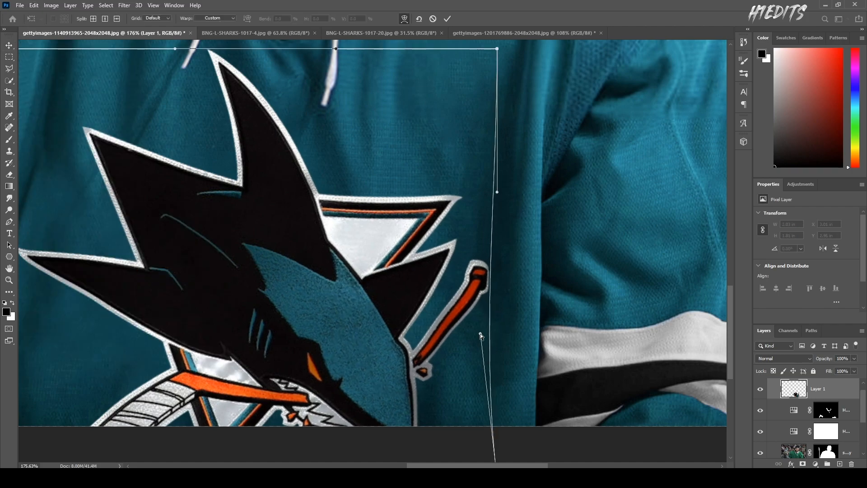
Step: Try bulging the crest's opposite edge outward, undo that adjustment and apply the warp
{"action": "scroll", "coordinate": [505, 274], "scroll_direction": "down", "scroll_amount": 4}
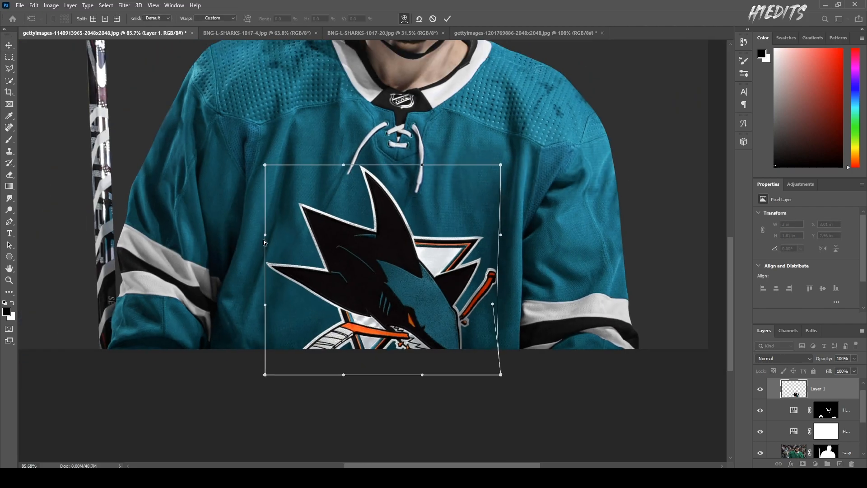
{"action": "left_click_drag", "start_coordinate": [270, 270], "coordinate": [266, 290]}
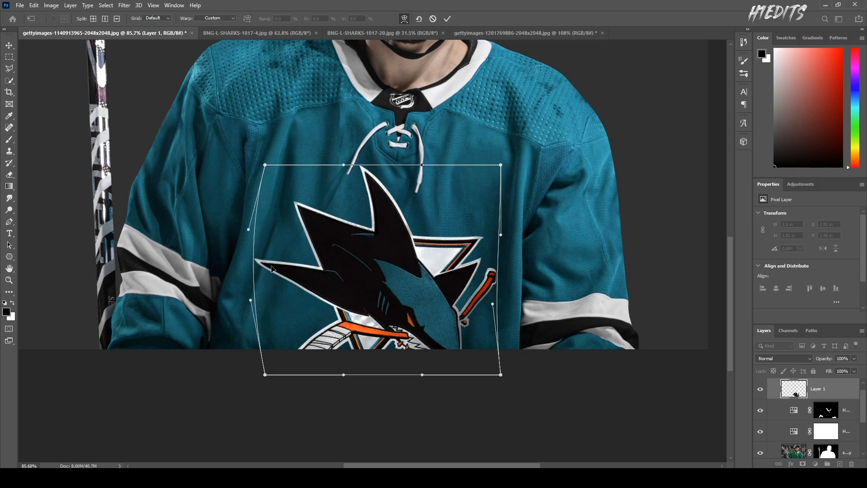
{"action": "key", "text": "ctrl+z"}
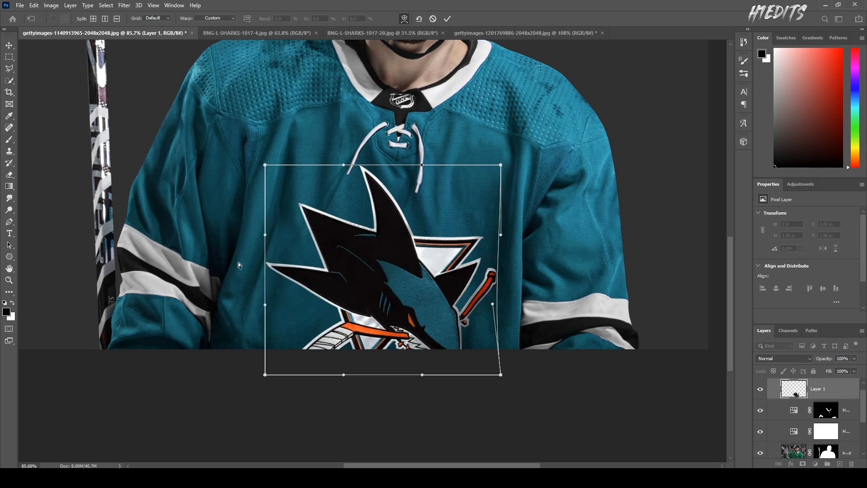
{"action": "key", "text": "Return"}
{"action": "scroll", "coordinate": [389, 271], "scroll_direction": "down", "scroll_amount": 3}
{"action": "scroll", "coordinate": [545, 224], "scroll_direction": "up", "scroll_amount": 1}
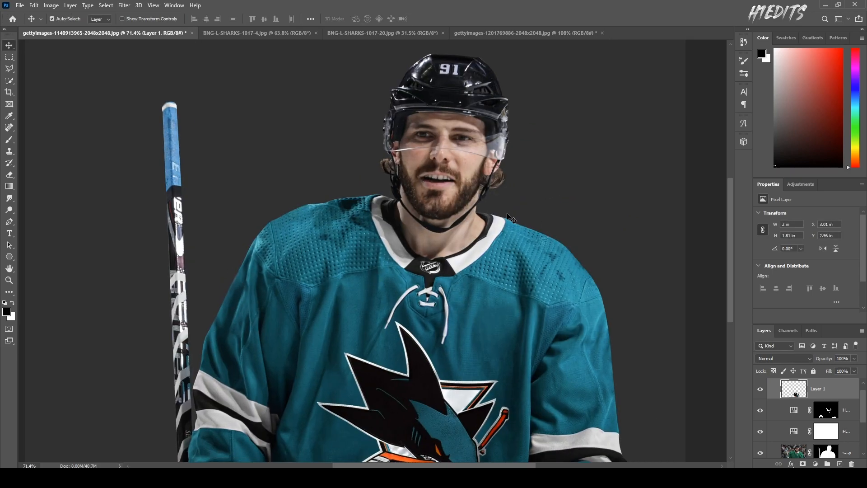
{"action": "scroll", "coordinate": [510, 218], "scroll_direction": "up", "scroll_amount": 1}
{"action": "left_click", "coordinate": [485, 30]}
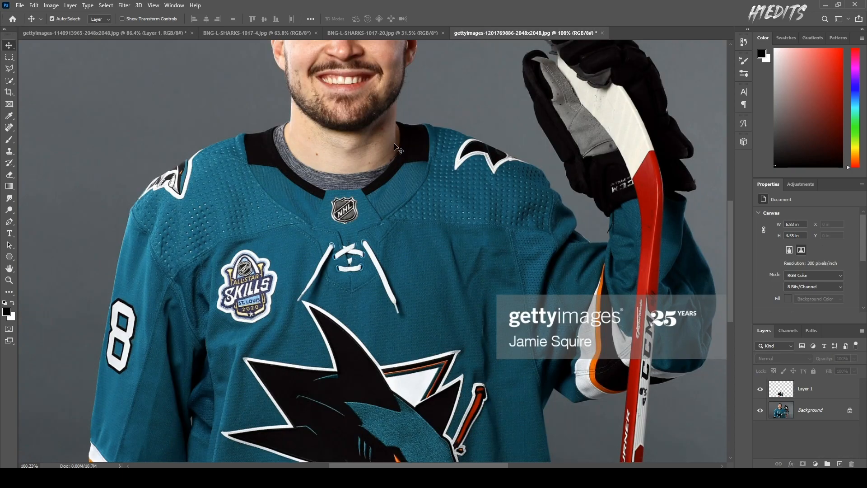
{"action": "left_click", "coordinate": [105, 31]}
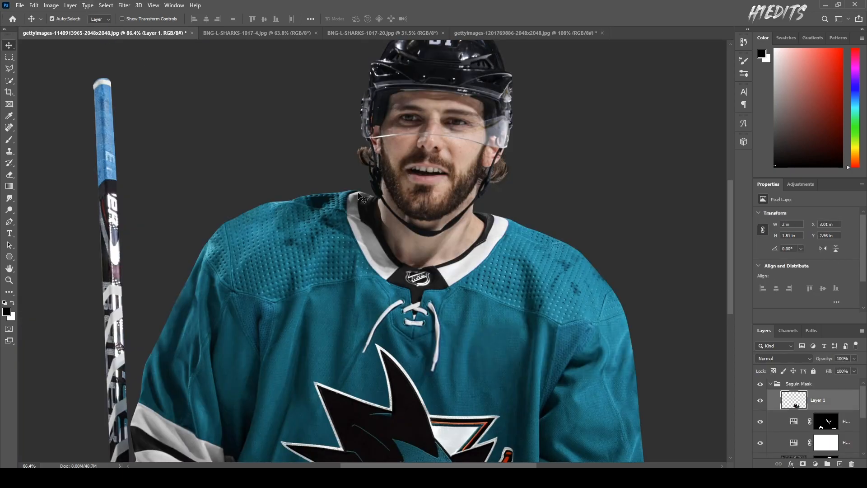
{"action": "left_click", "coordinate": [491, 32]}
{"action": "left_click", "coordinate": [131, 33]}
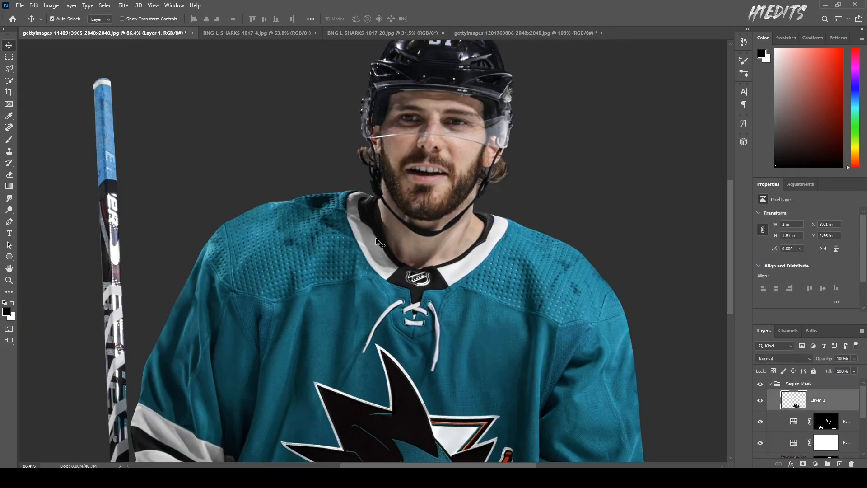
{"action": "scroll", "coordinate": [376, 238], "scroll_direction": "up", "scroll_amount": 3}
{"action": "left_click", "coordinate": [495, 32]}
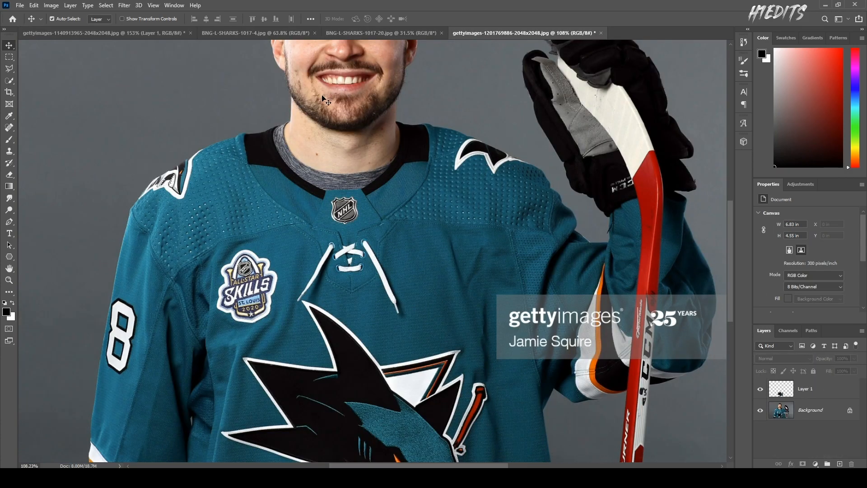
{"action": "left_click", "coordinate": [105, 33]}
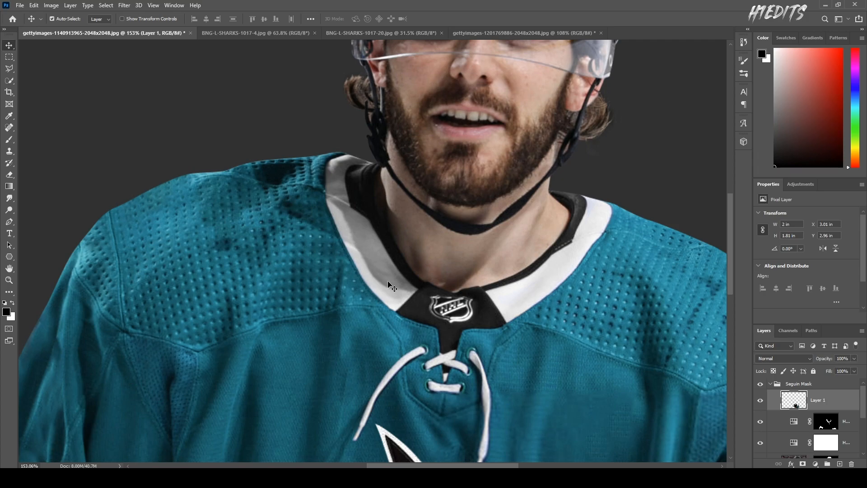
{"action": "left_click", "coordinate": [537, 31]}
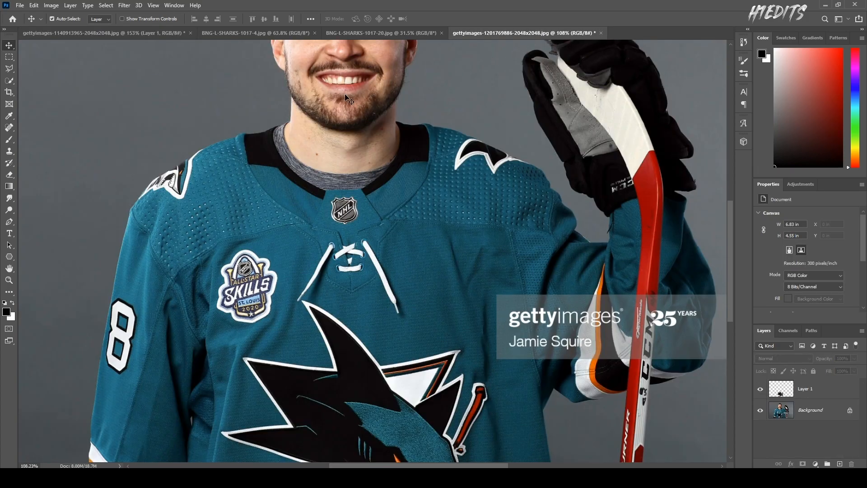
{"action": "left_click", "coordinate": [134, 33]}
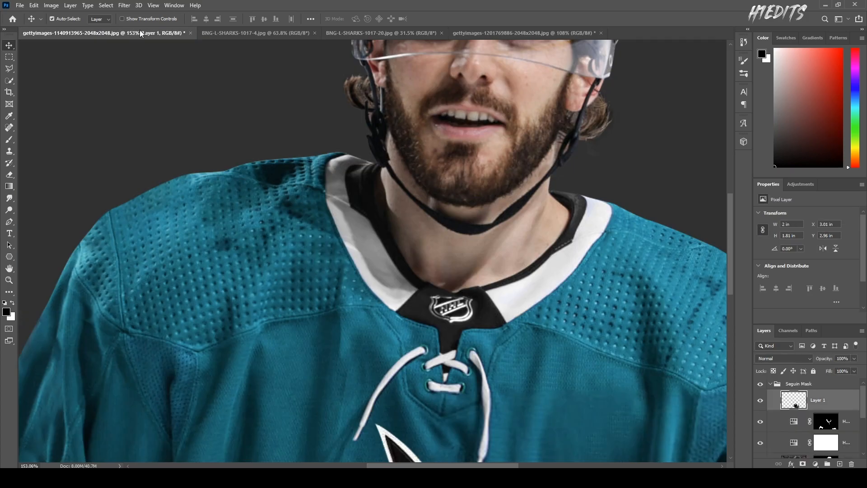
{"action": "key", "text": "ctrl+minus"}
{"action": "key", "text": "ctrl+minus"}
{"action": "key", "text": "ctrl+minus"}
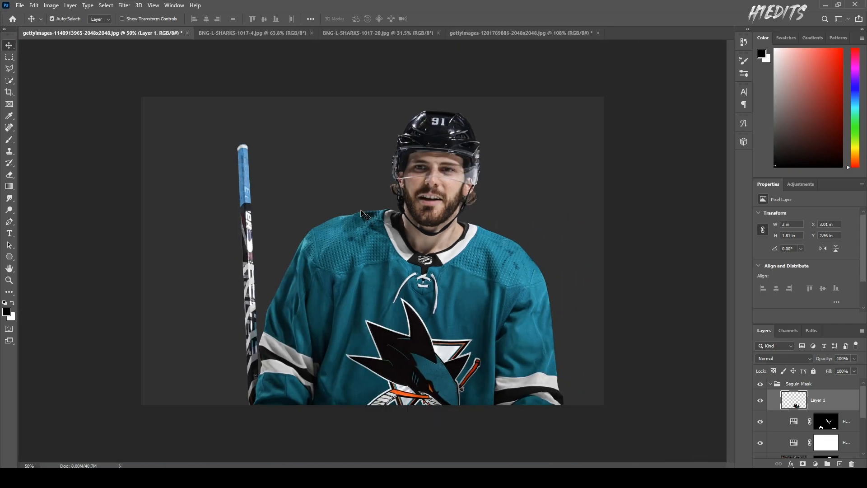
{"action": "left_click", "coordinate": [475, 32]}
{"action": "key", "text": "ctrl+0"}
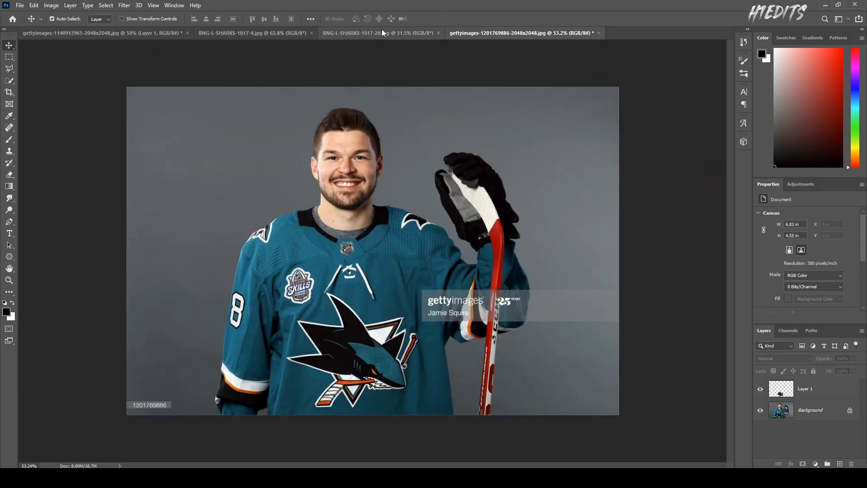
{"action": "left_click", "coordinate": [386, 33]}
{"action": "left_click", "coordinate": [168, 32]}
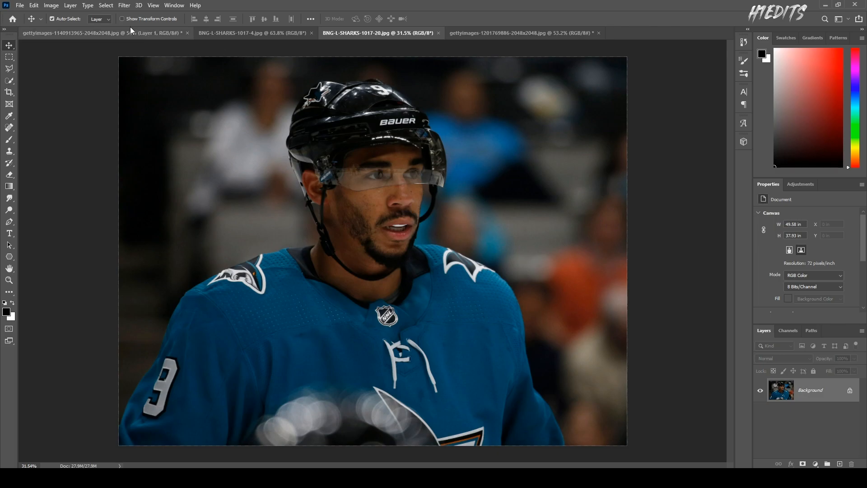
{"action": "left_click", "coordinate": [328, 36]}
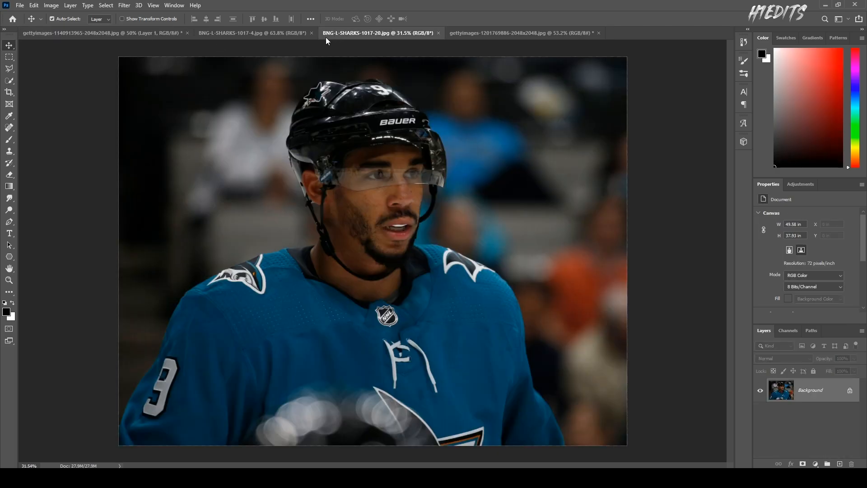
Step: Begin a Pen path around the shark shoulder patch in BNG-L-SHARKS-1017-4.jpg, starting at its lower outer tip
{"action": "left_click", "coordinate": [277, 34]}
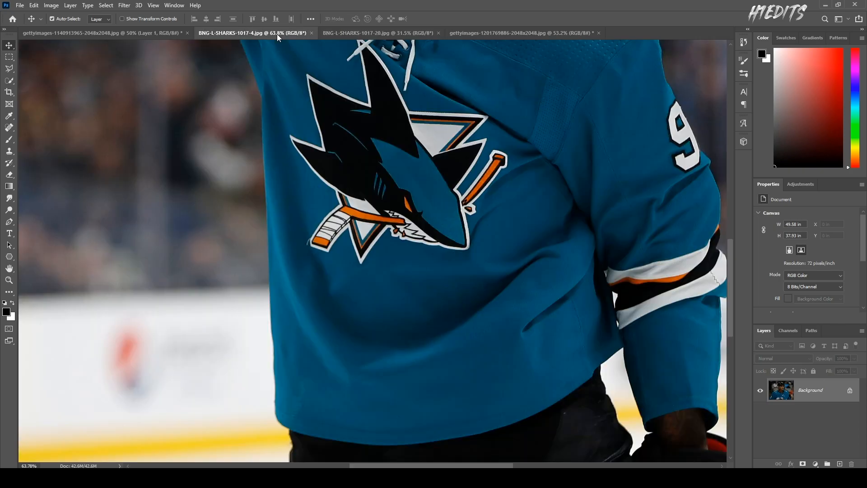
{"action": "scroll", "coordinate": [431, 182], "scroll_direction": "down", "scroll_amount": 5}
{"action": "scroll", "coordinate": [431, 183], "scroll_direction": "up", "scroll_amount": 5}
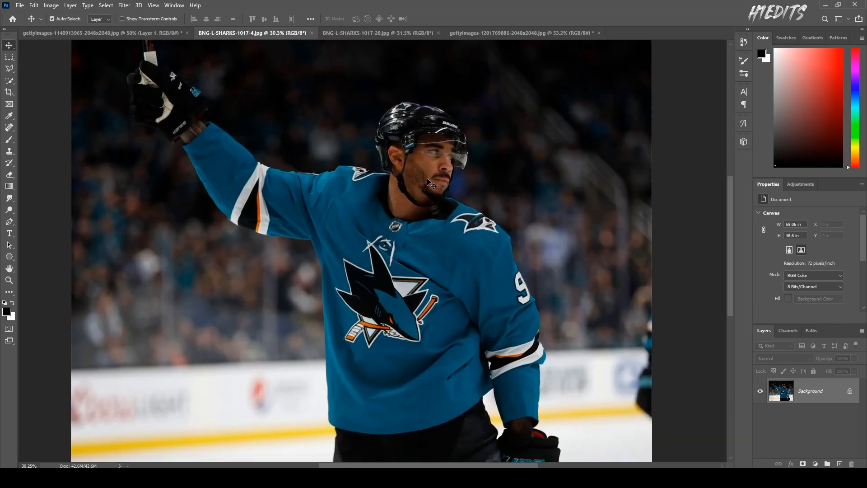
{"action": "scroll", "coordinate": [498, 235], "scroll_direction": "up", "scroll_amount": 2}
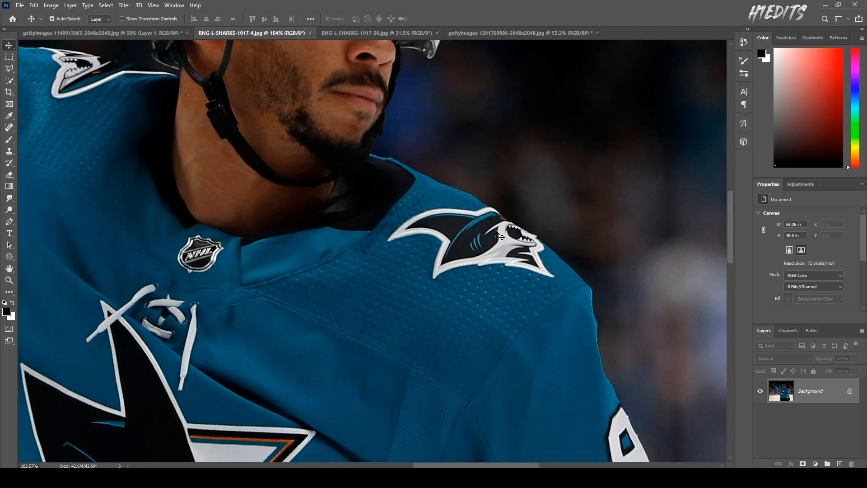
{"action": "key", "text": "p"}
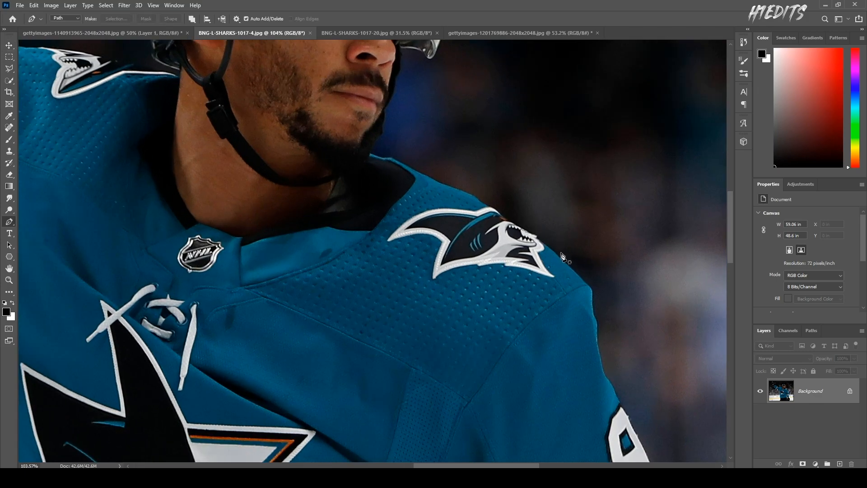
{"action": "scroll", "coordinate": [545, 304], "scroll_direction": "up", "scroll_amount": 2}
{"action": "left_click", "coordinate": [549, 292]}
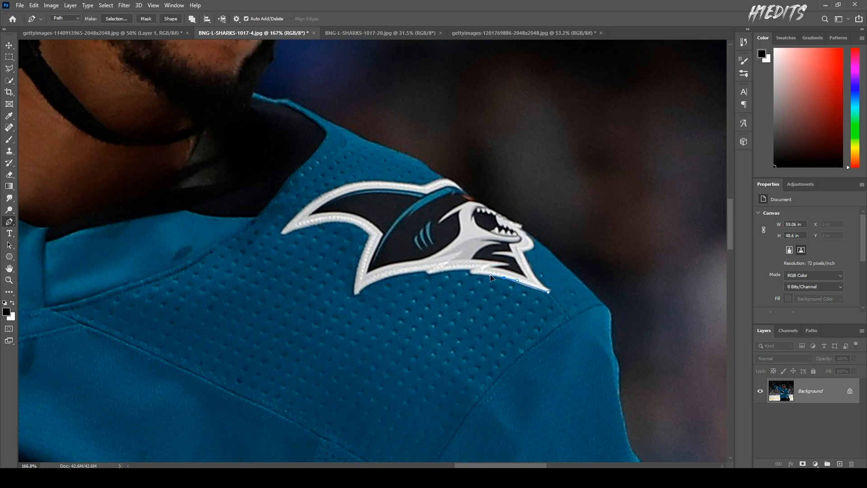
{"action": "left_click", "coordinate": [285, 312]}
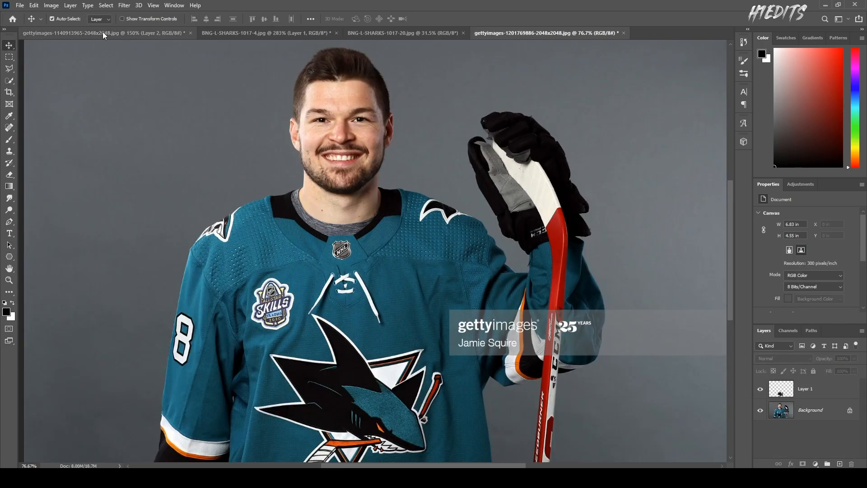
{"action": "left_click", "coordinate": [64, 33]}
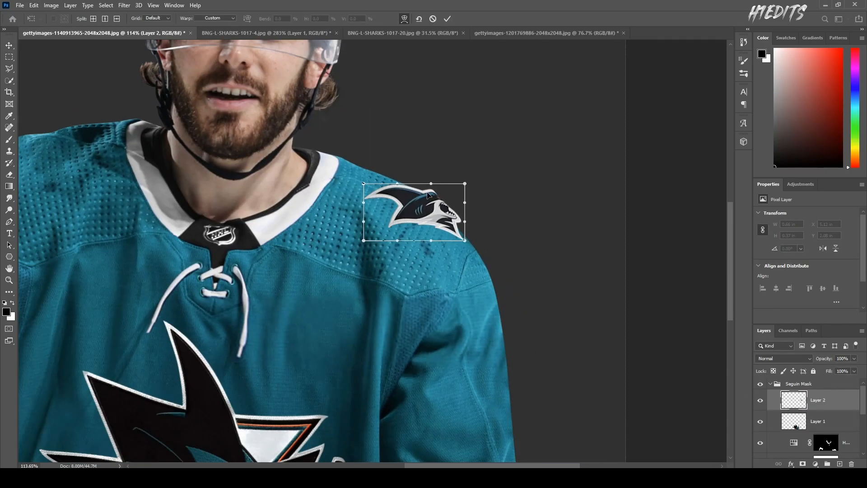
{"action": "left_click_drag", "start_coordinate": [430, 195], "coordinate": [450, 220]}
{"action": "left_click_drag", "start_coordinate": [381, 196], "coordinate": [386, 194]}
{"action": "left_click_drag", "start_coordinate": [459, 232], "coordinate": [457, 240]}
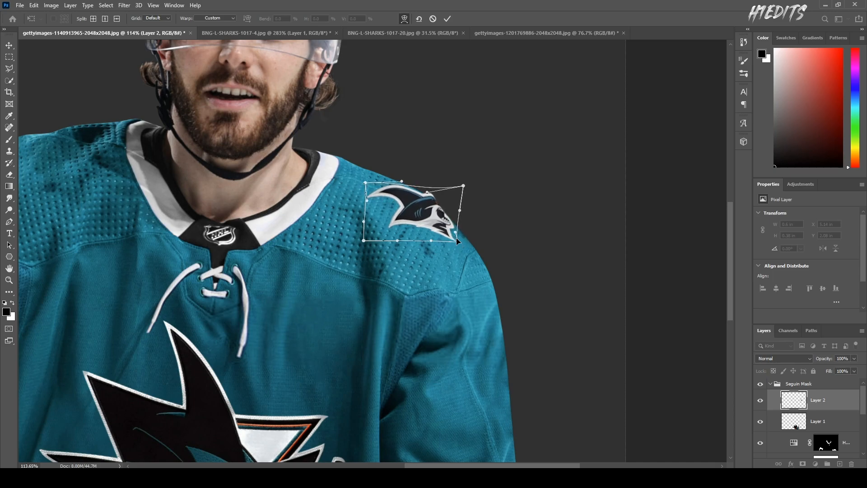
{"action": "key", "text": "Return"}
{"action": "scroll", "coordinate": [485, 271], "scroll_direction": "up", "scroll_amount": 1}
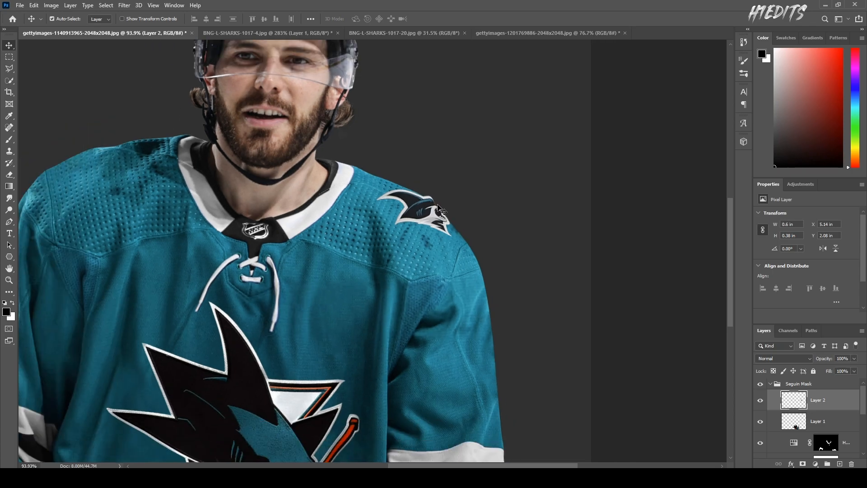
Step: Load the player cutout's mask as a selection and add it as a layer mask to the shoulder patch on Layer 2
{"action": "scroll", "coordinate": [485, 271], "scroll_direction": "down", "scroll_amount": 4}
{"action": "scroll", "coordinate": [794, 416], "scroll_direction": "down", "scroll_amount": 3}
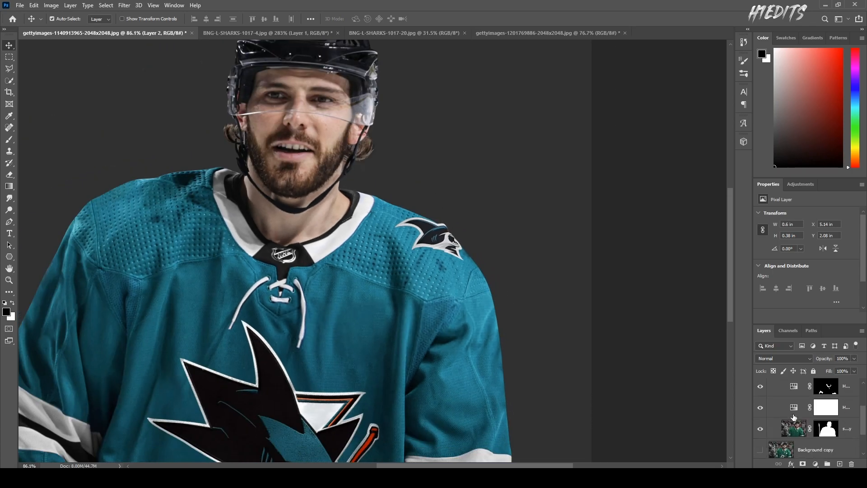
{"action": "left_click", "coordinate": [832, 432], "text": "ctrl"}
{"action": "scroll", "coordinate": [434, 233], "scroll_direction": "up", "scroll_amount": 5}
{"action": "scroll", "coordinate": [810, 398], "scroll_direction": "up", "scroll_amount": 3}
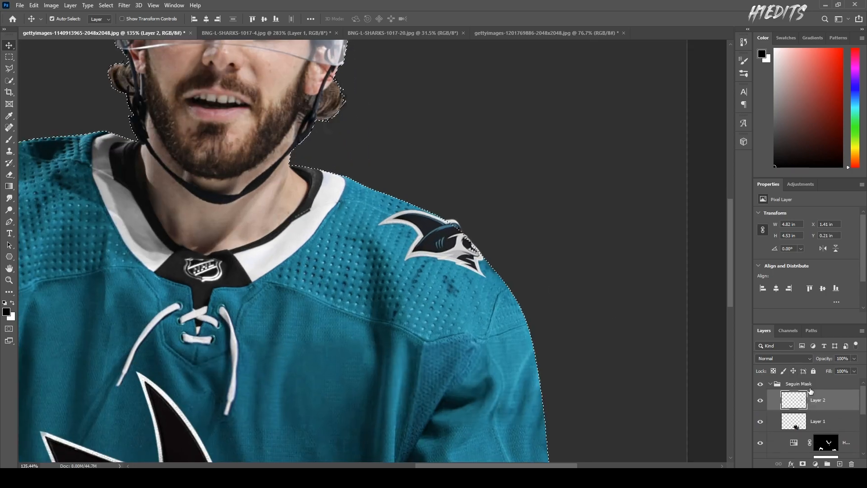
{"action": "left_click", "coordinate": [803, 464]}
{"action": "scroll", "coordinate": [472, 261], "scroll_direction": "down", "scroll_amount": 9}
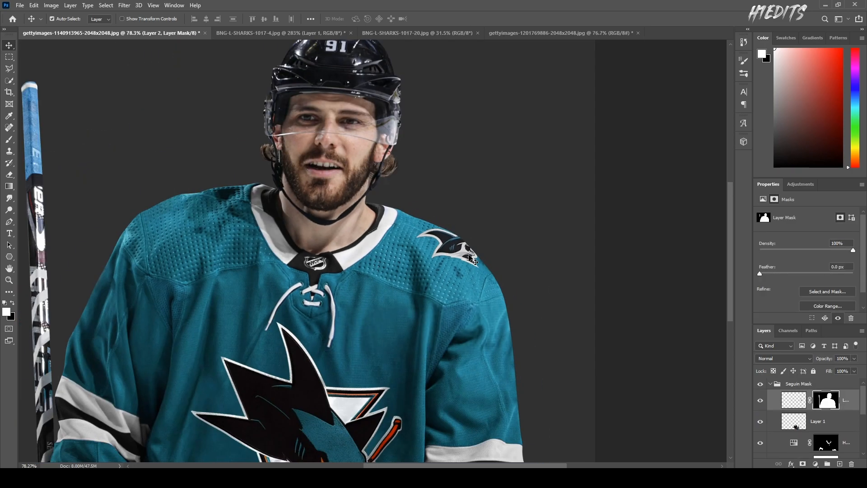
Step: Try rotating the shoulder patch on Layer 2 by -8.97 degrees with Free Transform
{"action": "key", "text": "r"}
{"action": "scroll", "coordinate": [575, 256], "scroll_direction": "up", "scroll_amount": 8}
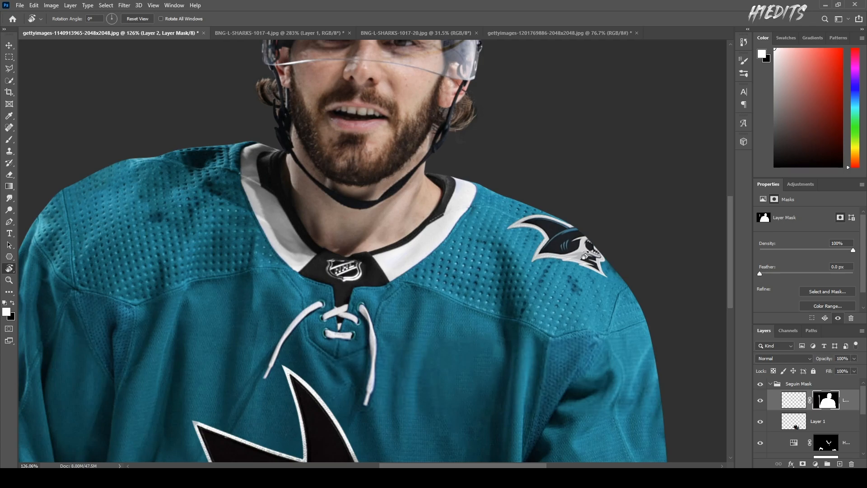
{"action": "left_click", "coordinate": [793, 400]}
{"action": "key", "text": "v"}
{"action": "key", "text": "ctrl+t"}
{"action": "left_click_drag", "start_coordinate": [642, 262], "coordinate": [655, 245]}
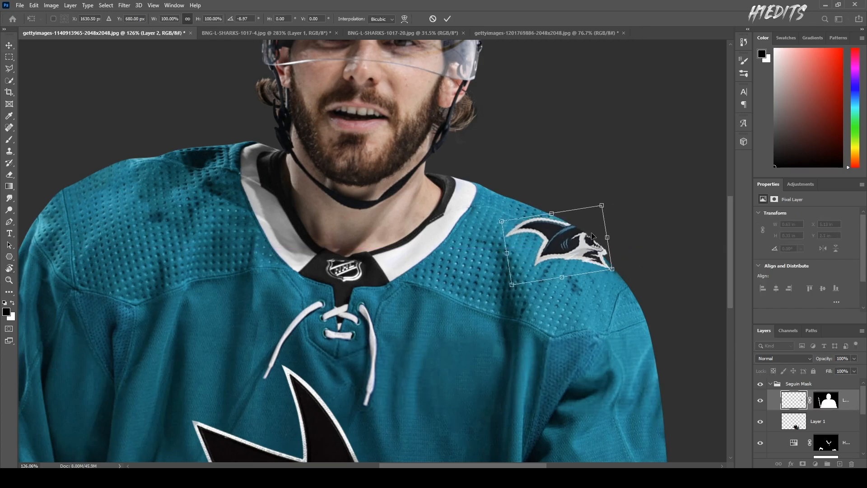
{"action": "key", "text": "Return"}
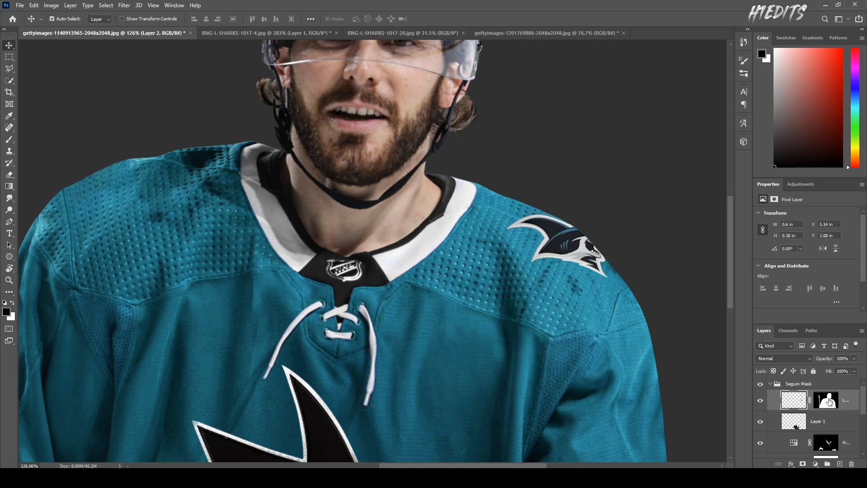
Step: Move the shark patch on Layer 2 slightly up and outward toward the shoulder's edge
{"action": "right_click", "coordinate": [828, 401]}
{"action": "left_click", "coordinate": [855, 409]}
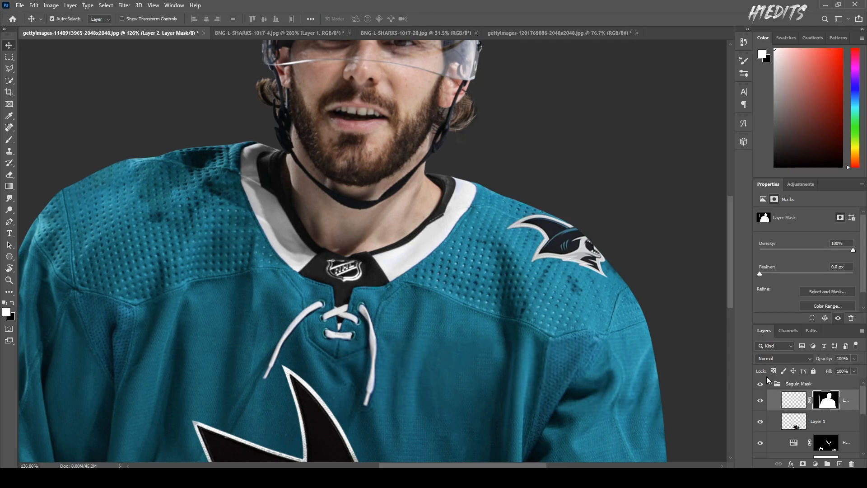
{"action": "scroll", "coordinate": [606, 256], "scroll_direction": "up", "scroll_amount": 6}
{"action": "left_click_drag", "start_coordinate": [551, 249], "coordinate": [561, 243]}
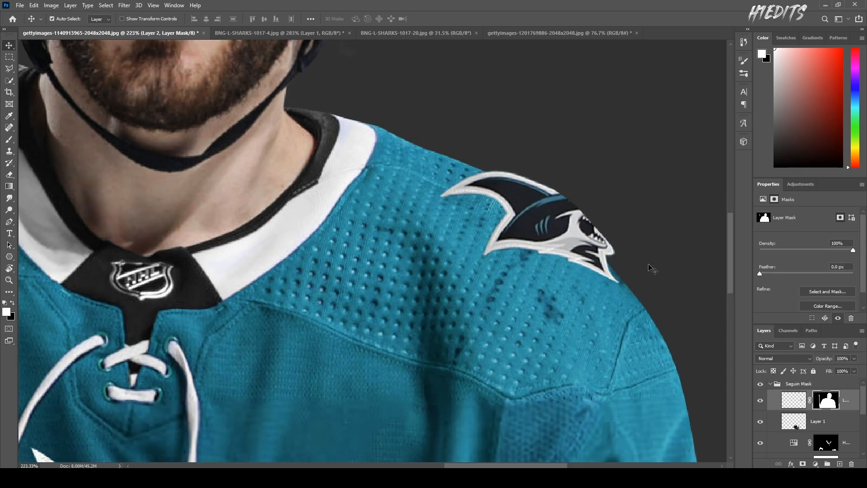
Step: Replace Layer 2's shifted layer mask with a new one made from the player cutout's silhouette
{"action": "left_click", "coordinate": [829, 402], "text": "ctrl"}
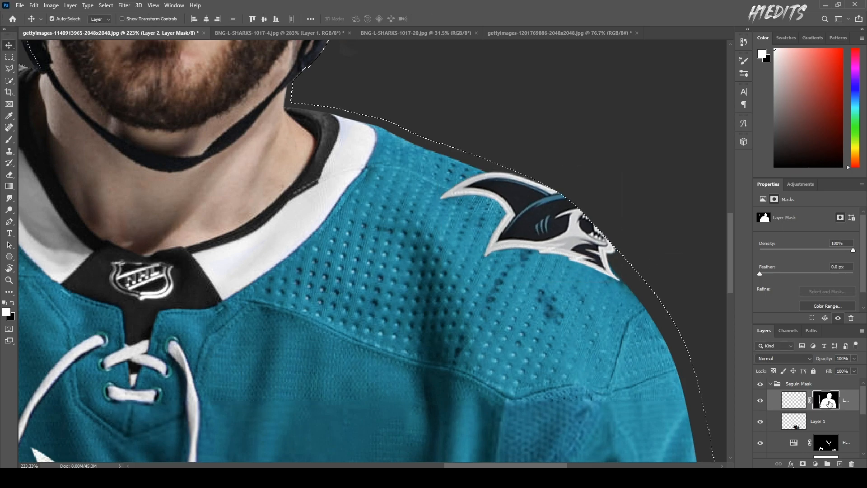
{"action": "right_click", "coordinate": [829, 402]}
{"action": "left_click", "coordinate": [795, 333]}
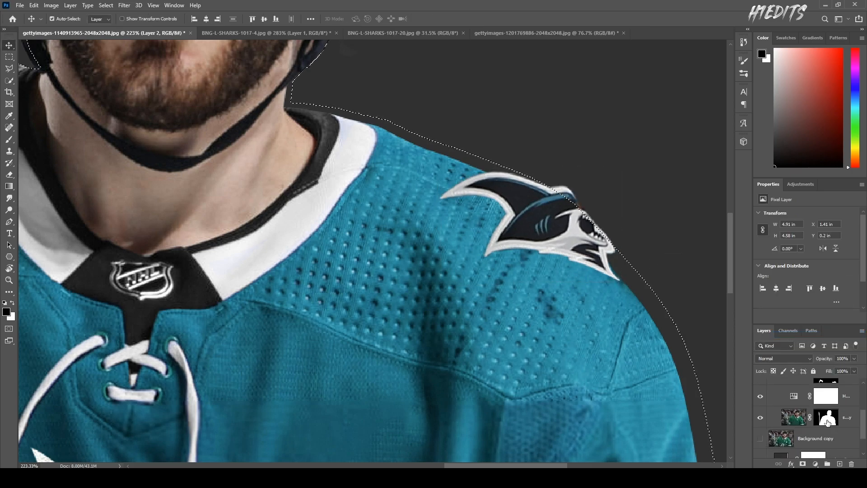
{"action": "left_click", "coordinate": [803, 464]}
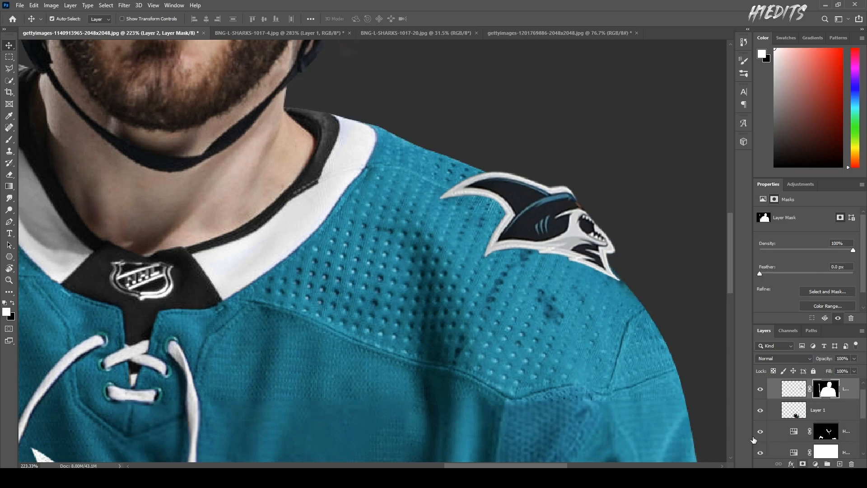
{"action": "scroll", "coordinate": [502, 284], "scroll_direction": "down", "scroll_amount": 8}
{"action": "scroll", "coordinate": [527, 243], "scroll_direction": "up", "scroll_amount": 3}
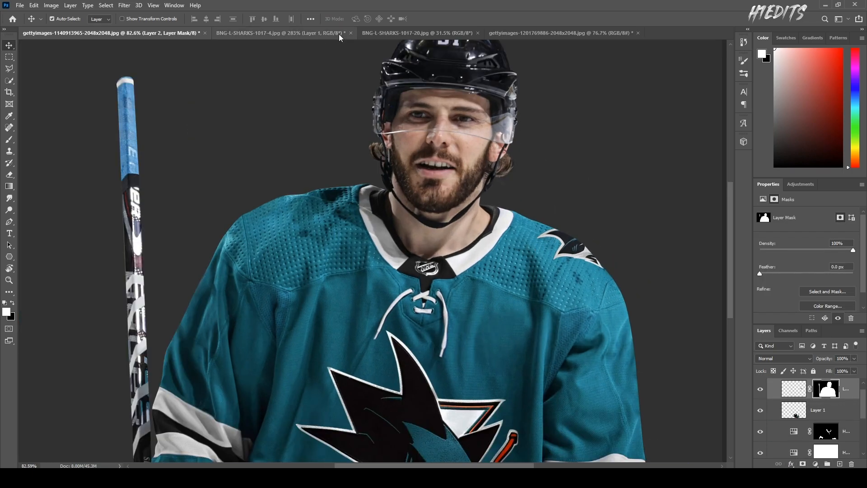
{"action": "left_click", "coordinate": [531, 34]}
{"action": "scroll", "coordinate": [258, 222], "scroll_direction": "up", "scroll_amount": 4}
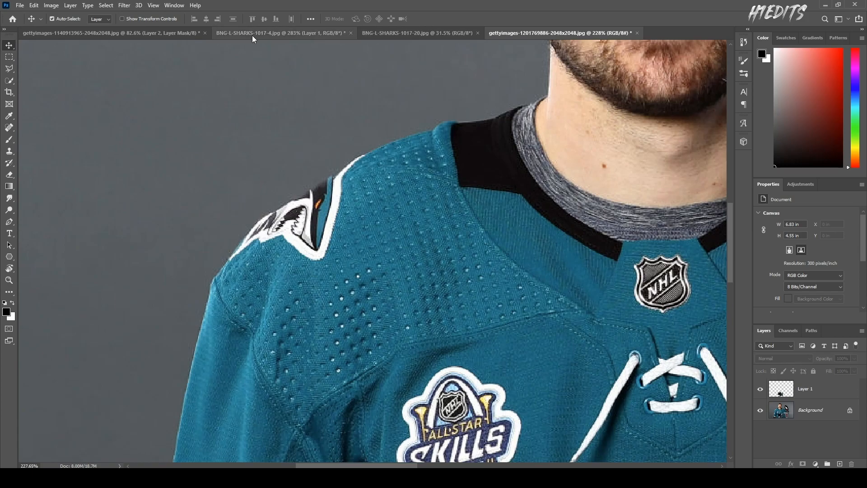
{"action": "left_click", "coordinate": [271, 33]}
{"action": "scroll", "coordinate": [349, 184], "scroll_direction": "down", "scroll_amount": 3}
{"action": "left_click", "coordinate": [445, 34]}
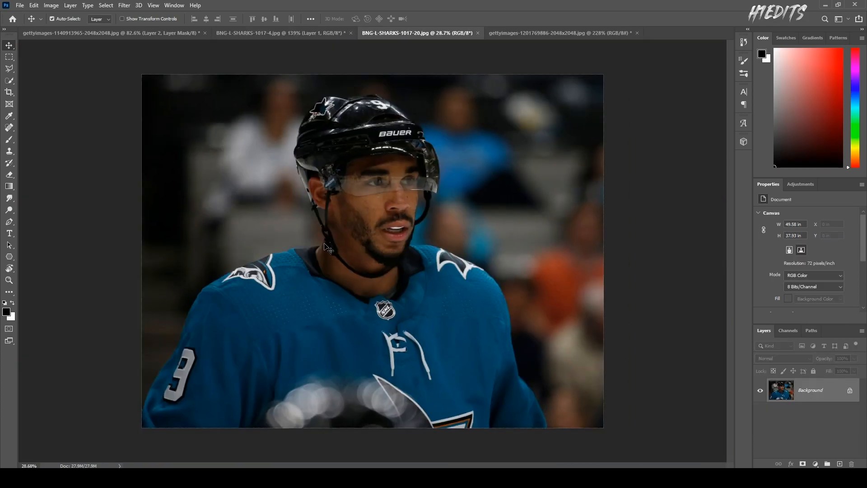
Step: Start tracing the shark patch on the player's right shoulder in the BNG-L-SHARKS-1017-20 photo with the Pen tool
{"action": "scroll", "coordinate": [255, 278], "scroll_direction": "up", "scroll_amount": 2}
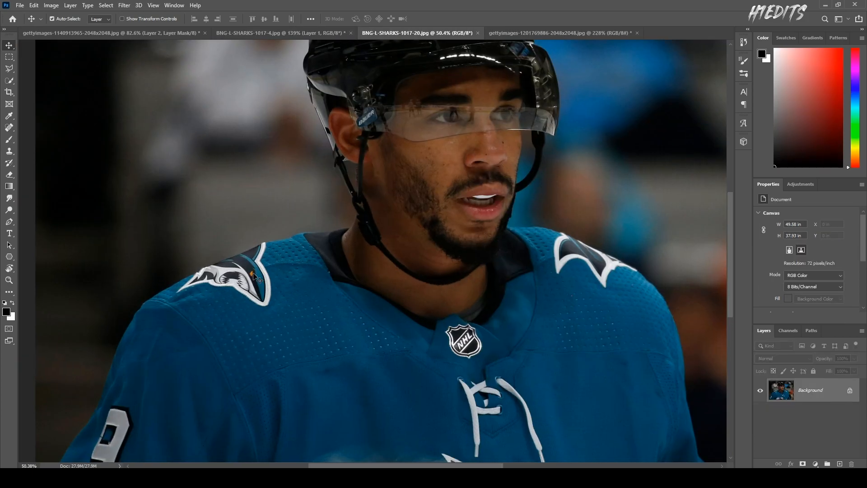
{"action": "left_click", "coordinate": [534, 34]}
{"action": "left_click", "coordinate": [418, 33]}
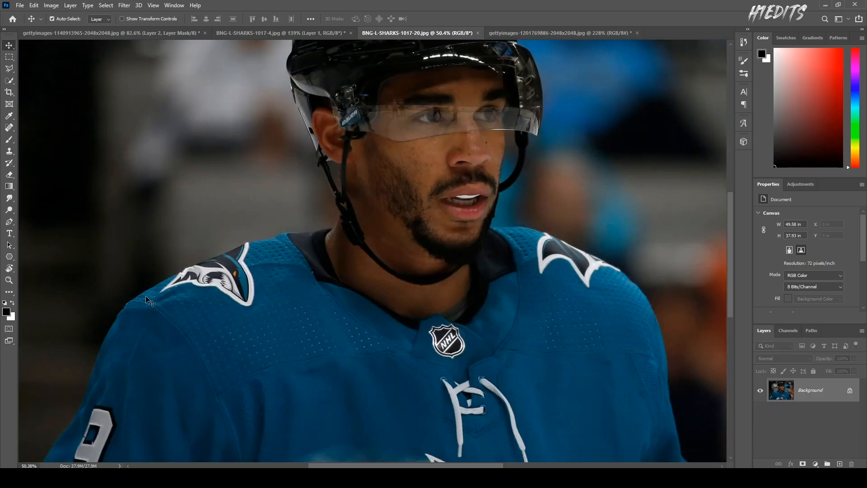
{"action": "scroll", "coordinate": [154, 299], "scroll_direction": "up", "scroll_amount": 4}
{"action": "key", "text": "p"}
{"action": "scroll", "coordinate": [353, 297], "scroll_direction": "up", "scroll_amount": 1}
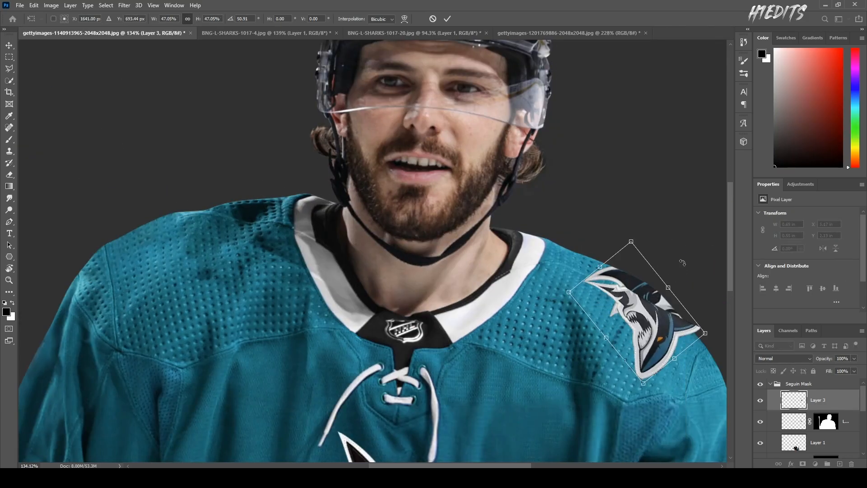
Step: Move the copied shark patch onto the player's right shoulder, scaled to about 44.75% and rotated about 80°
{"action": "left_click_drag", "start_coordinate": [710, 334], "coordinate": [702, 334]}
{"action": "left_click_drag", "start_coordinate": [712, 311], "coordinate": [205, 235]}
{"action": "left_click_drag", "start_coordinate": [242, 186], "coordinate": [224, 220]}
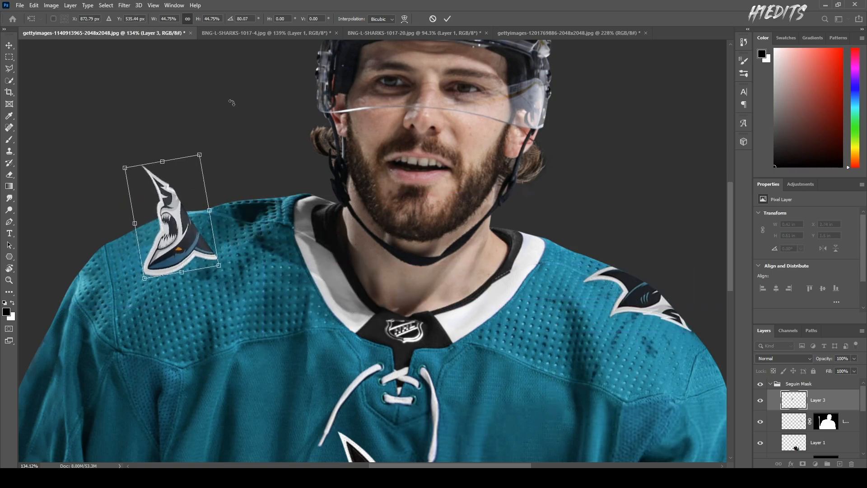
{"action": "key", "text": "Return"}
Step: Check the patch's fit against the BNG-L-SHARKS-1017-20 photo and distort its corners to follow the shoulder's slope
{"action": "left_click", "coordinate": [545, 34]}
{"action": "left_click", "coordinate": [393, 33]}
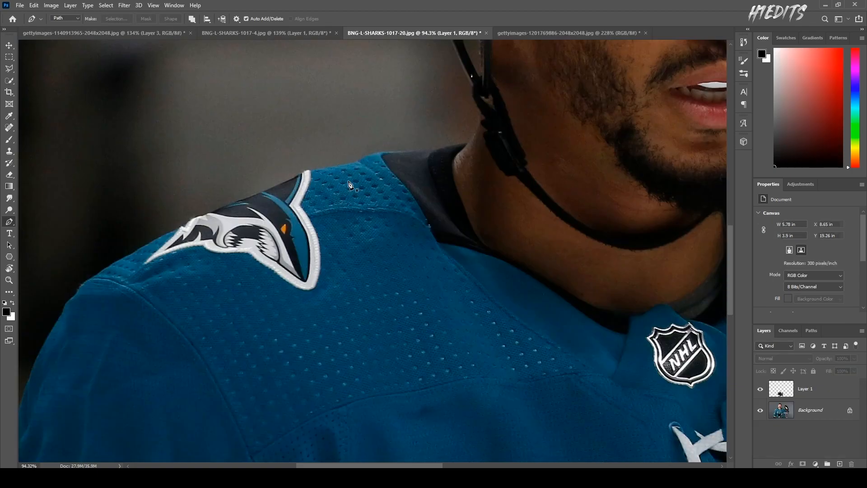
{"action": "scroll", "coordinate": [350, 211], "scroll_direction": "down", "scroll_amount": 7}
{"action": "left_click", "coordinate": [130, 33]}
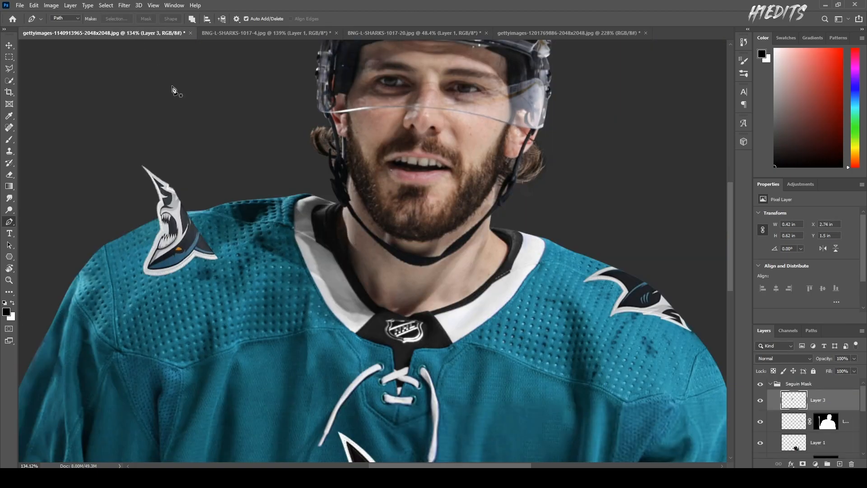
{"action": "scroll", "coordinate": [165, 208], "scroll_direction": "up", "scroll_amount": 3}
{"action": "scroll", "coordinate": [165, 208], "scroll_direction": "down", "scroll_amount": 4}
{"action": "key", "text": "ctrl+t"}
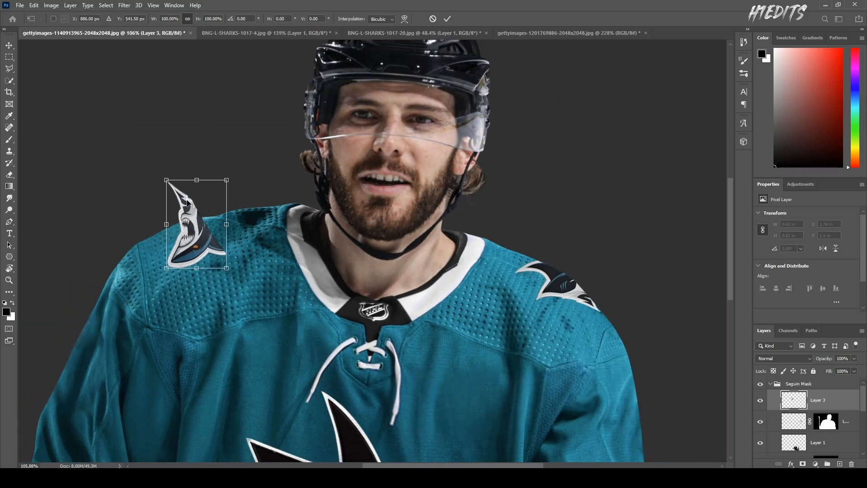
{"action": "left_click_drag", "start_coordinate": [167, 180], "coordinate": [179, 207]}
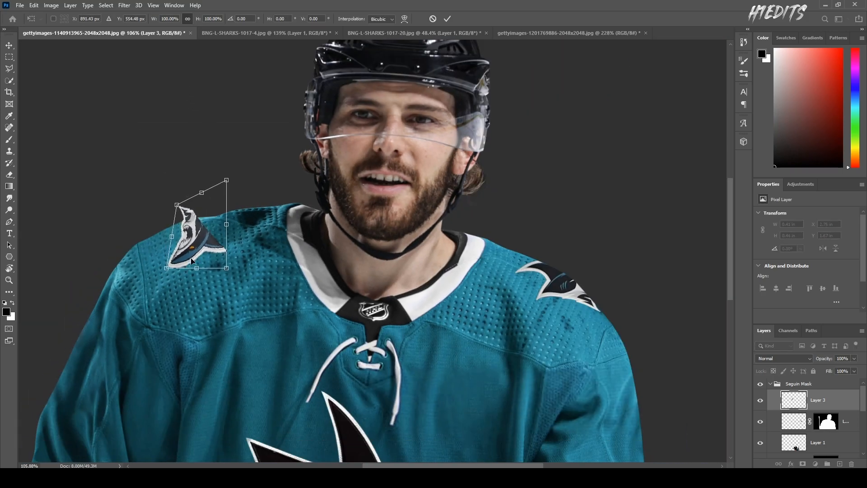
{"action": "scroll", "coordinate": [172, 217], "scroll_direction": "up", "scroll_amount": 4}
{"action": "left_click_drag", "start_coordinate": [313, 123], "coordinate": [310, 139]}
{"action": "mouse_move", "coordinate": [247, 163]}
{"action": "left_mouse_down"}
{"action": "mouse_move", "coordinate": [247, 186]}
{"action": "mouse_move", "coordinate": [246, 169]}
{"action": "left_mouse_up"}
{"action": "left_click_drag", "start_coordinate": [246, 318], "coordinate": [281, 293]}
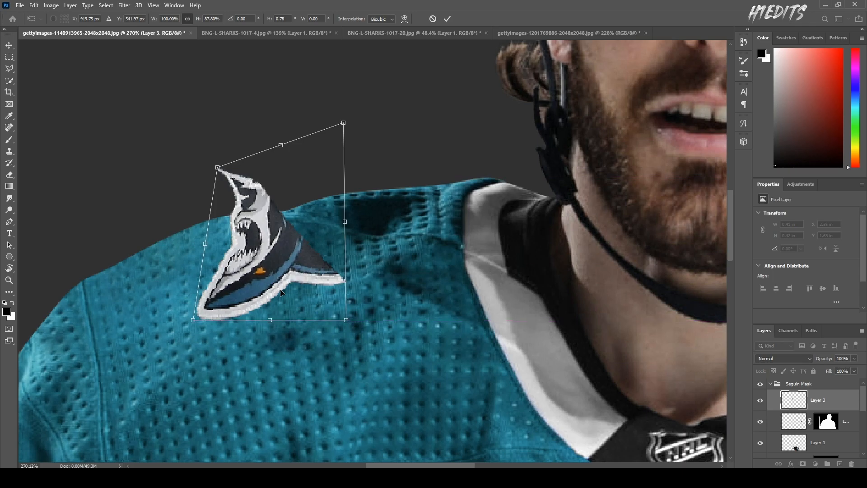
{"action": "key", "text": "Return"}
Step: Warp the shark patch so its upper edge bends along the shoulder's curve
{"action": "scroll", "coordinate": [281, 292], "scroll_direction": "down", "scroll_amount": 2}
{"action": "key", "text": "p"}
{"action": "left_click", "coordinate": [34, 5]}
{"action": "mouse_move", "coordinate": [98, 212]}
{"action": "left_click", "coordinate": [167, 269]}
{"action": "scroll", "coordinate": [240, 229], "scroll_direction": "up", "scroll_amount": 2}
{"action": "left_click_drag", "start_coordinate": [240, 229], "coordinate": [324, 295]}
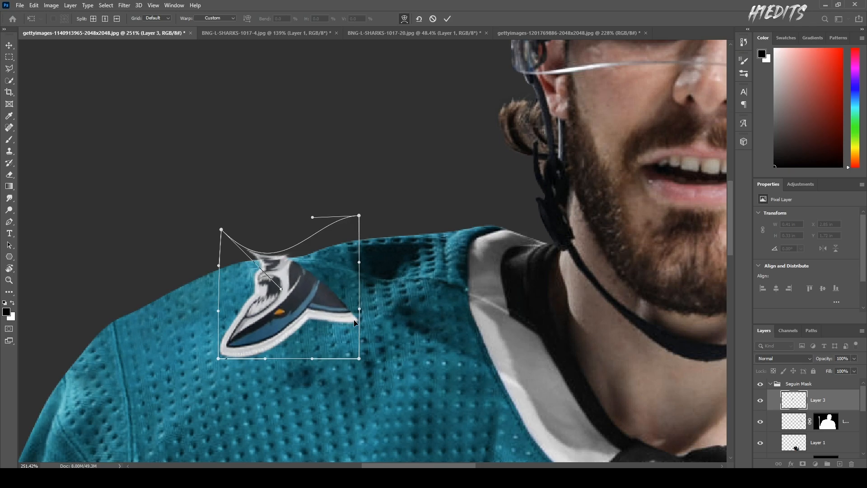
{"action": "left_click_drag", "start_coordinate": [355, 322], "coordinate": [356, 310]}
{"action": "key", "text": "Return"}
Step: Try repositioning the warped patch along the right shoulder, and delete its layer
{"action": "key", "text": "p"}
{"action": "key", "text": "ctrl+t"}
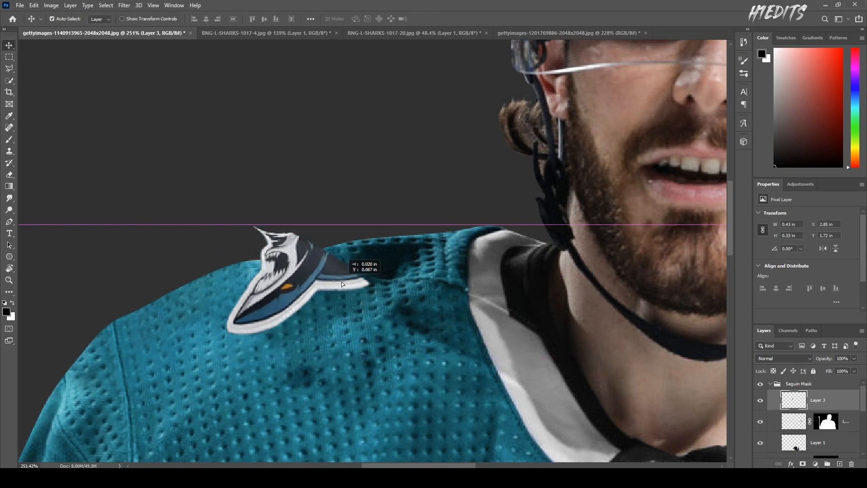
{"action": "left_click_drag", "start_coordinate": [404, 279], "coordinate": [385, 299]}
{"action": "left_click_drag", "start_coordinate": [329, 295], "coordinate": [327, 299]}
{"action": "key", "text": "Return"}
{"action": "key", "text": "ctrl+0"}
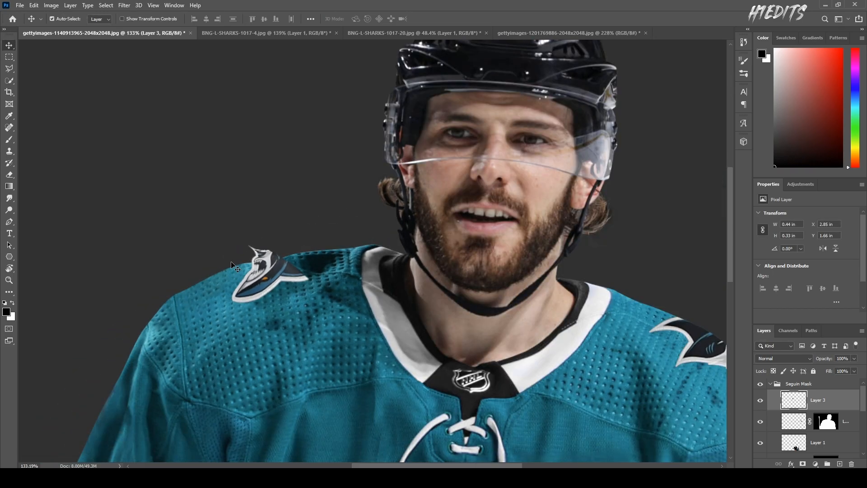
{"action": "left_click_drag", "start_coordinate": [264, 274], "coordinate": [256, 280]}
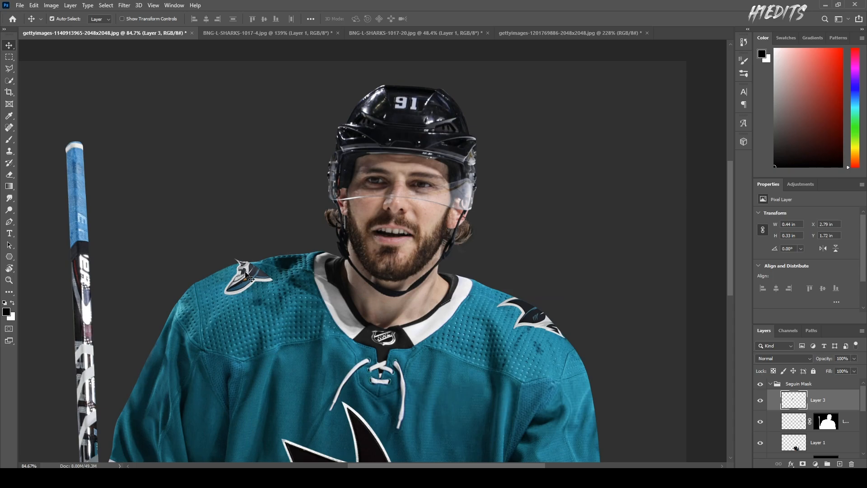
{"action": "key", "text": "Delete"}
Step: Switch to Chrome and look through the San Jose Sharks pictures for another shoulder patch reference
{"action": "mouse_move", "coordinate": [255, 478]}
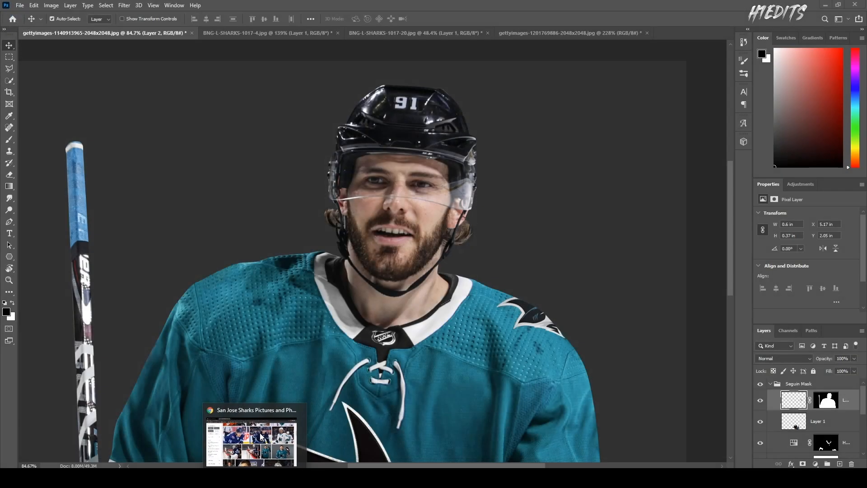
{"action": "left_click", "coordinate": [261, 436]}
{"action": "scroll", "coordinate": [538, 246], "scroll_direction": "down", "scroll_amount": 15}
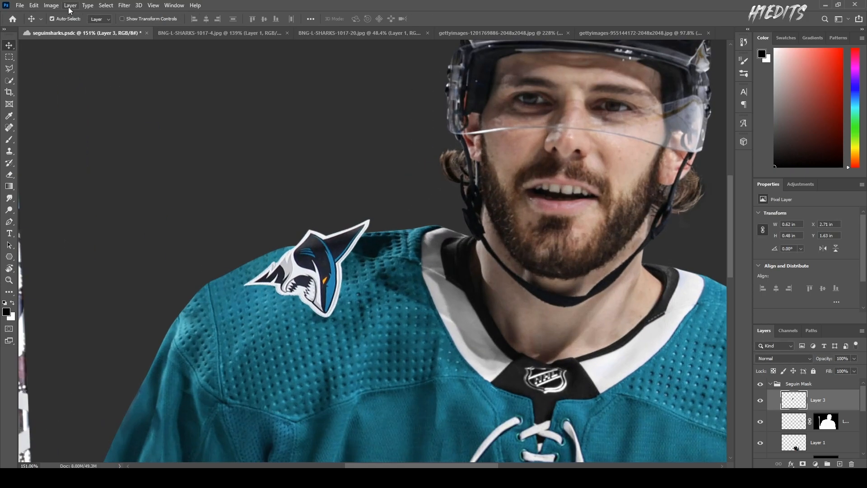
Step: Warp the new shark patch in seguinsharks.psdc so its fin and edges follow the player's right shoulder
{"action": "left_click", "coordinate": [34, 5]}
{"action": "left_click", "coordinate": [183, 272]}
{"action": "scroll", "coordinate": [307, 224], "scroll_direction": "up", "scroll_amount": 4}
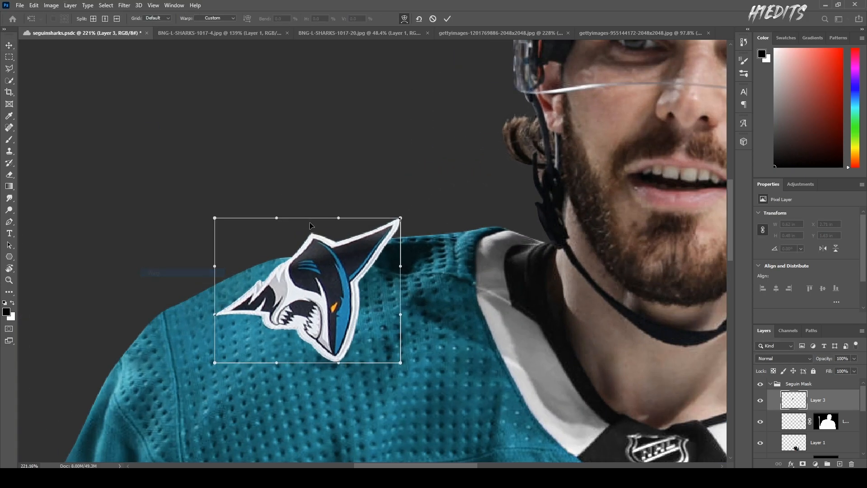
{"action": "left_click_drag", "start_coordinate": [402, 220], "coordinate": [396, 270]}
{"action": "left_click_drag", "start_coordinate": [281, 222], "coordinate": [290, 251]}
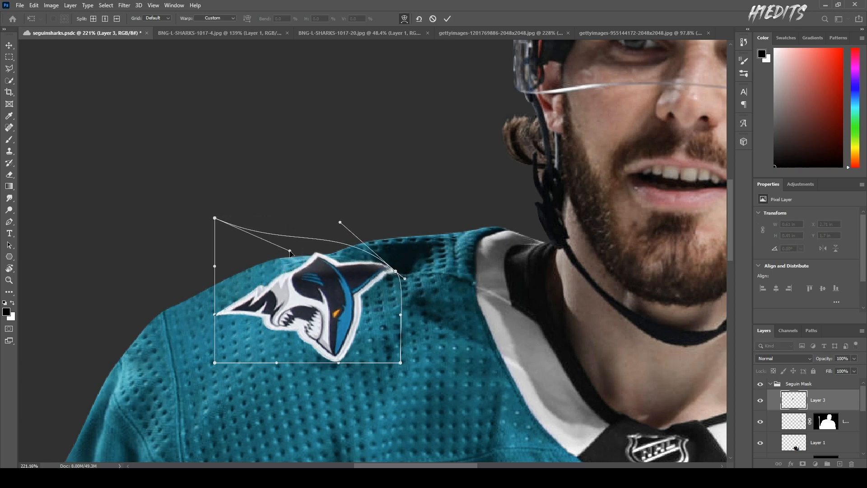
{"action": "left_click_drag", "start_coordinate": [239, 316], "coordinate": [253, 312]}
{"action": "left_click_drag", "start_coordinate": [318, 330], "coordinate": [318, 323]}
{"action": "key", "text": "Return"}
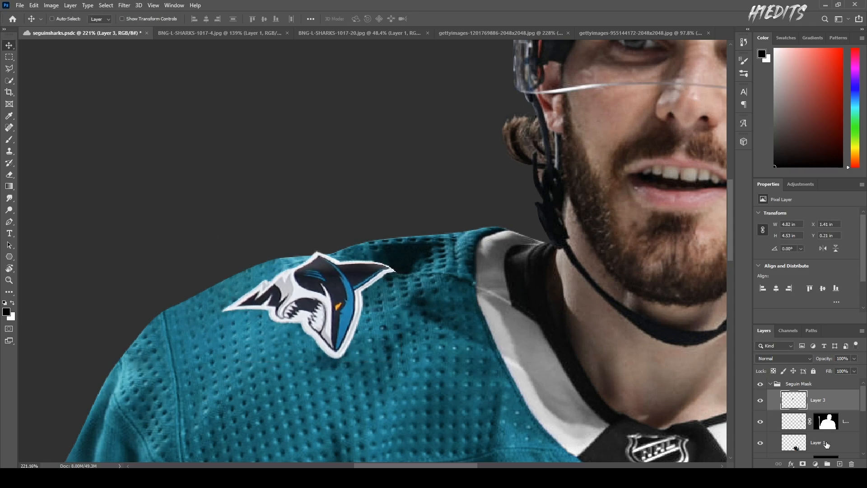
Step: Try masking the new patch with a copy of Layer 2's mask, and remove that mask
{"action": "left_click_drag", "start_coordinate": [829, 436], "coordinate": [826, 400]}
{"action": "key", "text": "ctrl+0"}
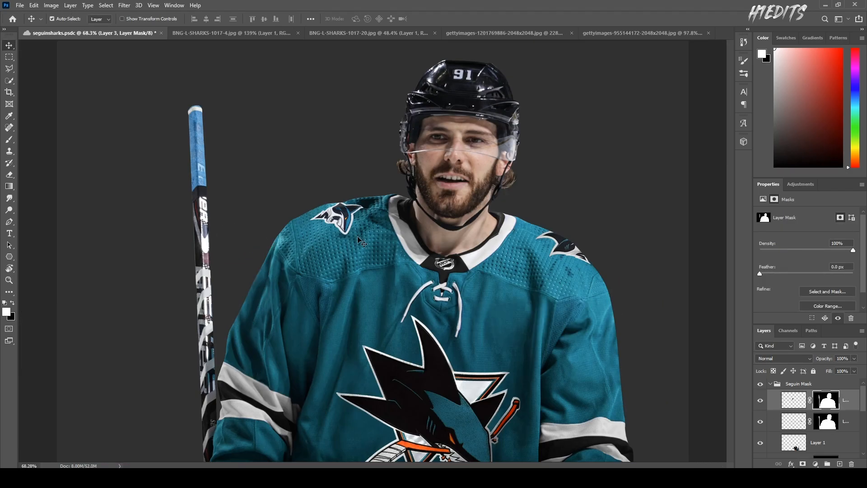
{"action": "scroll", "coordinate": [357, 237], "scroll_direction": "up", "scroll_amount": 2}
{"action": "key", "text": "Delete"}
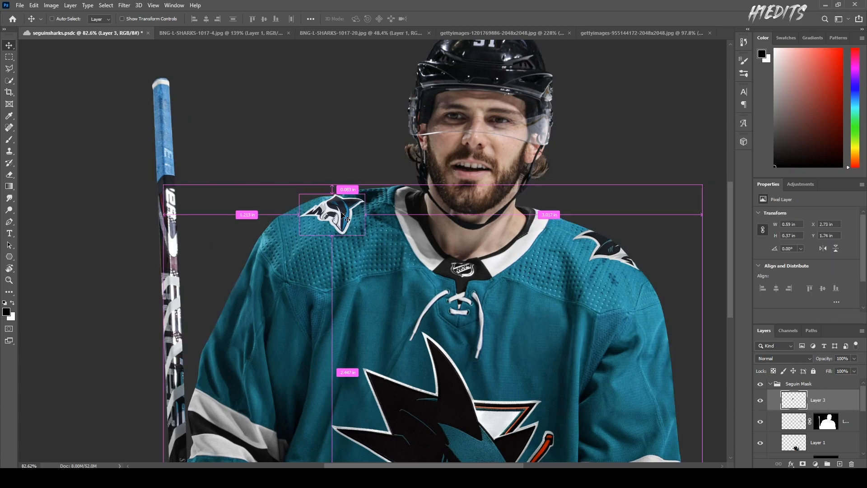
Step: Enlarge the right-shoulder patch on Layer 3 to 0.69 × 0.43 in
{"action": "key", "text": "ctrl+t"}
{"action": "left_click_drag", "start_coordinate": [335, 235], "coordinate": [335, 243]}
{"action": "key", "text": "Return"}
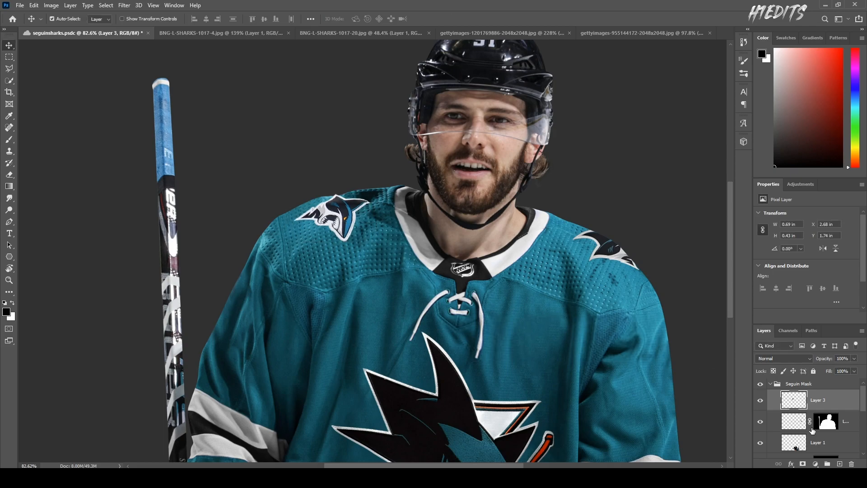
Step: Copy Layer 2's player-shaped mask onto the right-shoulder patch on Layer 3
{"action": "left_click_drag", "start_coordinate": [827, 422], "coordinate": [823, 401]}
{"action": "scroll", "coordinate": [542, 298], "scroll_direction": "down", "scroll_amount": 6}
{"action": "scroll", "coordinate": [543, 297], "scroll_direction": "up", "scroll_amount": 1}
{"action": "scroll", "coordinate": [543, 299], "scroll_direction": "up", "scroll_amount": 1}
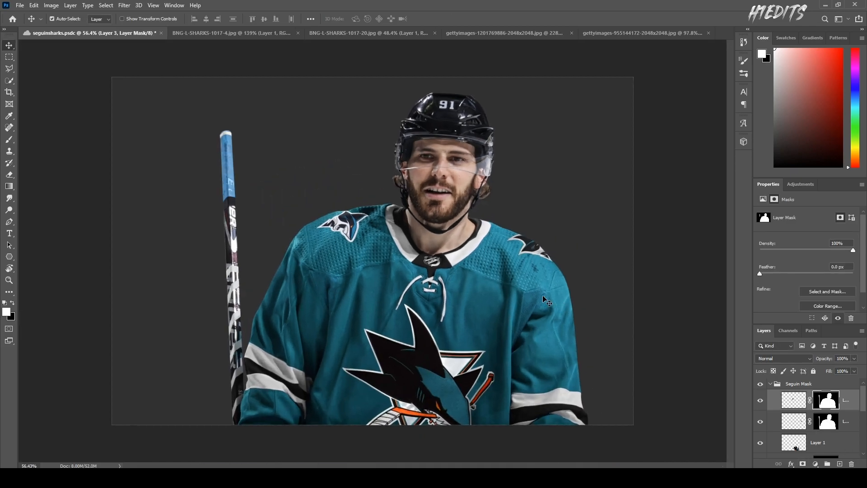
Step: Shift the patch on the player's left shoulder slightly down and delete its layer mask
{"action": "scroll", "coordinate": [542, 294], "scroll_direction": "up", "scroll_amount": 5}
{"action": "left_click_drag", "start_coordinate": [578, 258], "coordinate": [578, 261]}
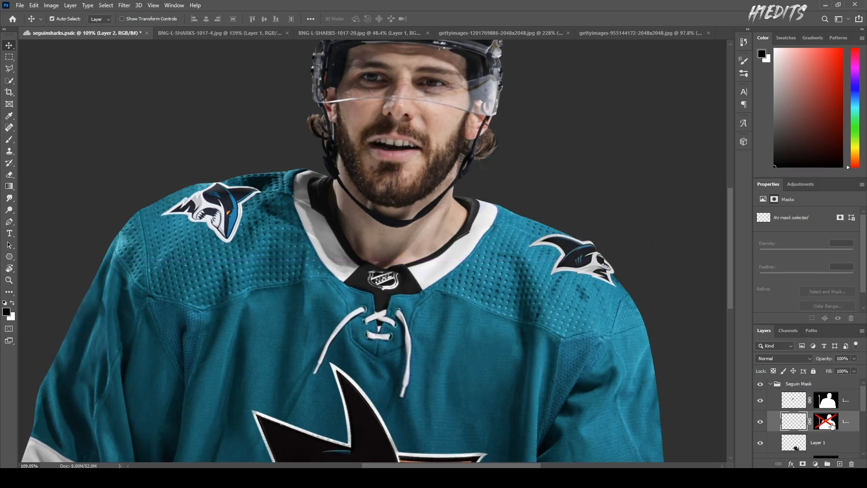
{"action": "right_click", "coordinate": [832, 425]}
{"action": "left_click", "coordinate": [819, 353]}
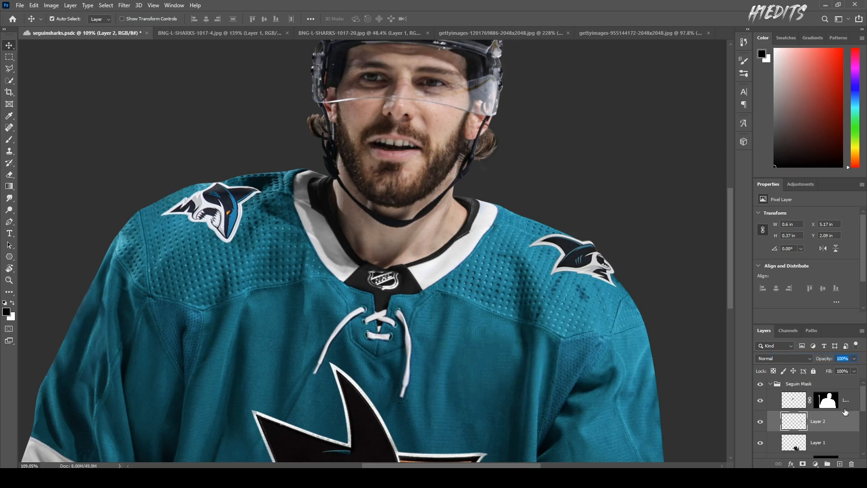
Step: Load Layer 3's mask as a selection and use it to add a new mask to Layer 2
{"action": "left_click", "coordinate": [830, 401]}
{"action": "left_click", "coordinate": [831, 401], "text": "ctrl"}
{"action": "left_click", "coordinate": [826, 422]}
{"action": "left_click", "coordinate": [803, 464]}
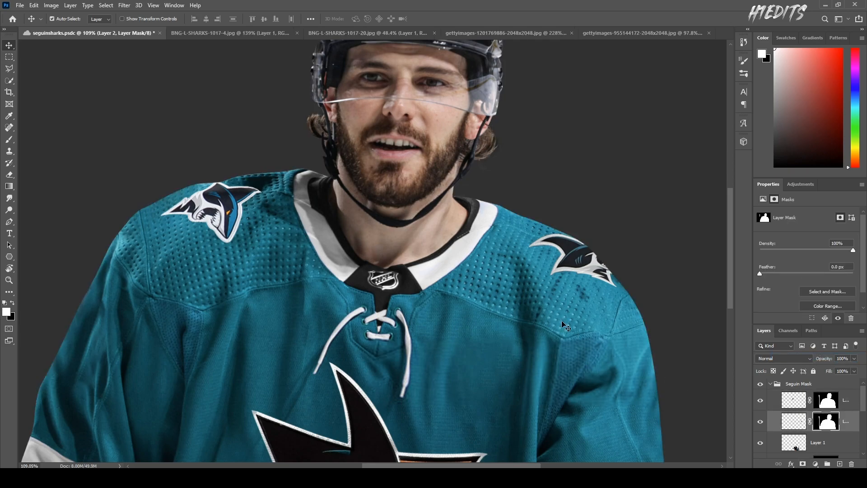
{"action": "scroll", "coordinate": [564, 325], "scroll_direction": "down", "scroll_amount": 3}
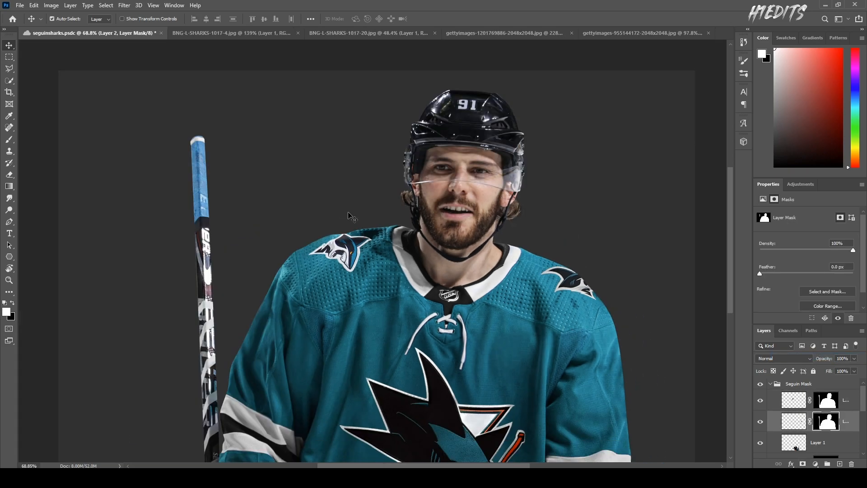
Step: Apply a Brightness/Contrast adjustment to the right-shoulder patch on Layer 3 so it blends with the jersey
{"action": "left_click", "coordinate": [346, 250]}
{"action": "scroll", "coordinate": [302, 217], "scroll_direction": "up", "scroll_amount": 4}
{"action": "left_click", "coordinate": [51, 6]}
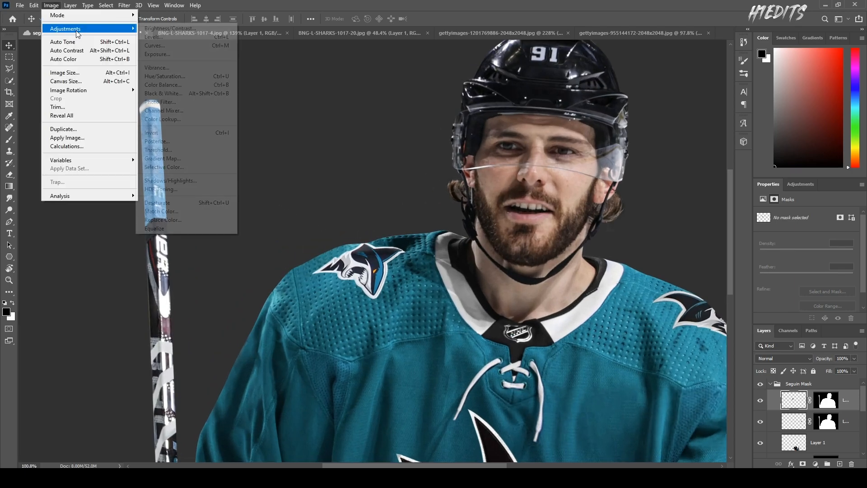
{"action": "mouse_move", "coordinate": [78, 34]}
{"action": "left_click", "coordinate": [165, 29]}
{"action": "left_click_drag", "start_coordinate": [609, 182], "coordinate": [611, 206]}
{"action": "left_click", "coordinate": [680, 174]}
{"action": "key", "text": "v"}
{"action": "key", "text": "ctrl+0"}
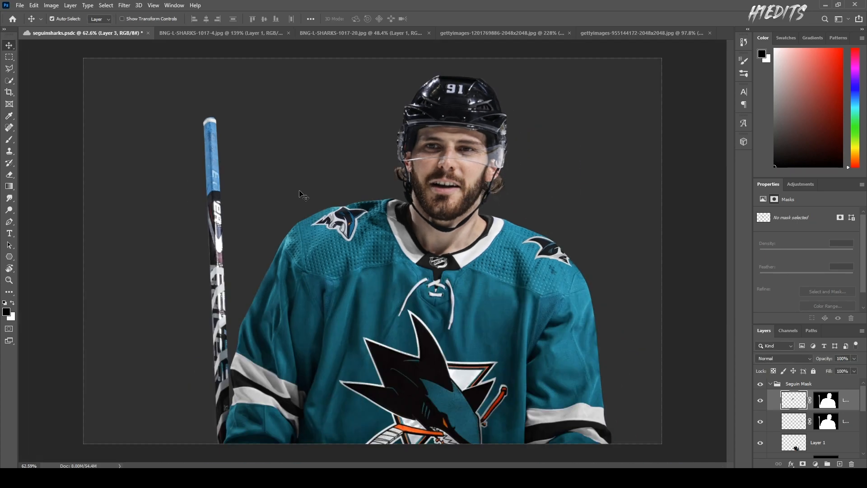
Step: Compare the right-shoulder patch before and after its brightness adjustment
{"action": "key", "text": "ctrl+z"}
{"action": "key", "text": "ctrl+shift+z"}
{"action": "key", "text": "ctrl+z"}
{"action": "key", "text": "ctrl+shift+z"}
{"action": "scroll", "coordinate": [609, 218], "scroll_direction": "up", "scroll_amount": 4}
{"action": "scroll", "coordinate": [560, 214], "scroll_direction": "down", "scroll_amount": 4}
{"action": "left_click", "coordinate": [459, 38]}
{"action": "scroll", "coordinate": [405, 236], "scroll_direction": "down", "scroll_amount": 3}
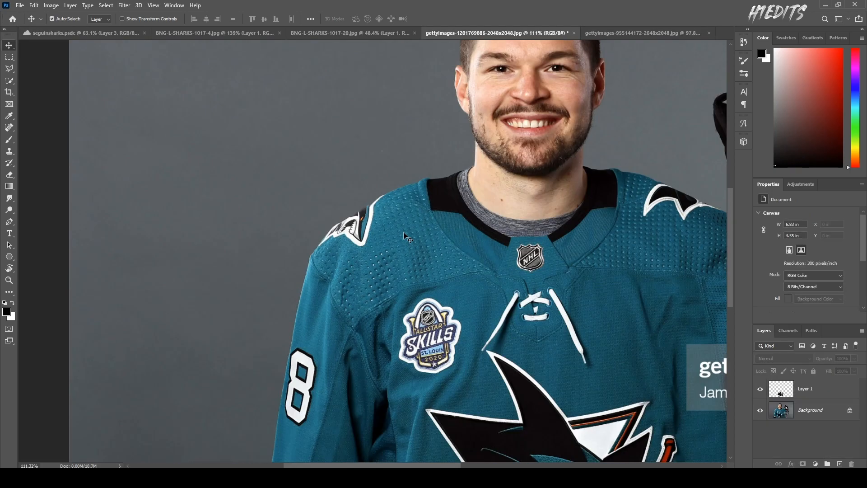
{"action": "left_click", "coordinate": [352, 34]}
{"action": "scroll", "coordinate": [375, 77], "scroll_direction": "up", "scroll_amount": 5}
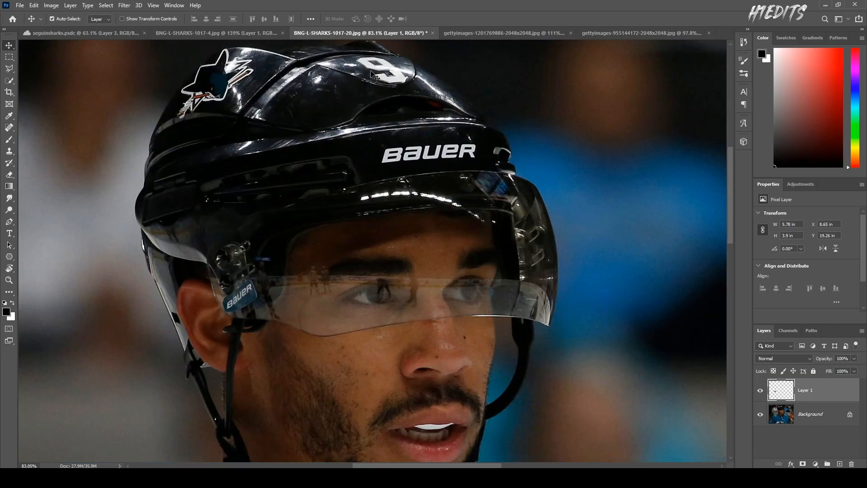
{"action": "scroll", "coordinate": [373, 75], "scroll_direction": "up", "scroll_amount": 2}
Step: Remove the number 91 from the helmet in seguinsharks.psdc by lassoing it on the seguin copy layer and filling the selection
{"action": "left_click", "coordinate": [86, 33]}
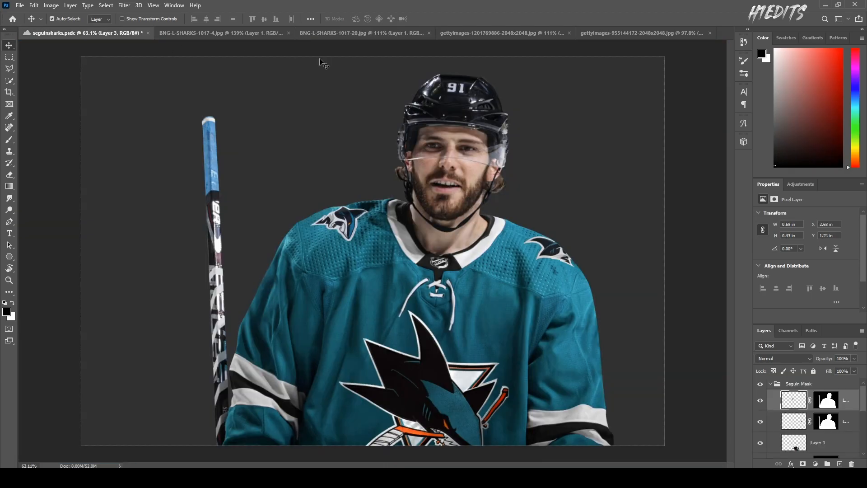
{"action": "scroll", "coordinate": [457, 74], "scroll_direction": "up", "scroll_amount": 4}
{"action": "scroll", "coordinate": [460, 92], "scroll_direction": "up", "scroll_amount": 5}
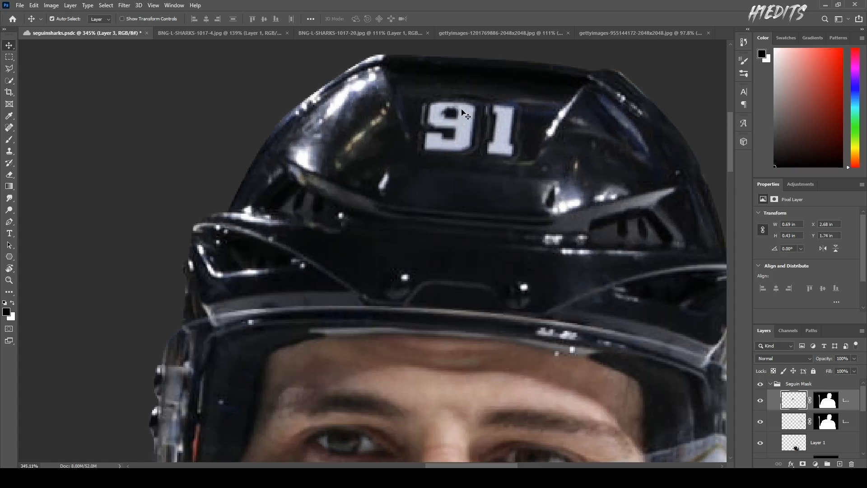
{"action": "left_click", "coordinate": [535, 140]}
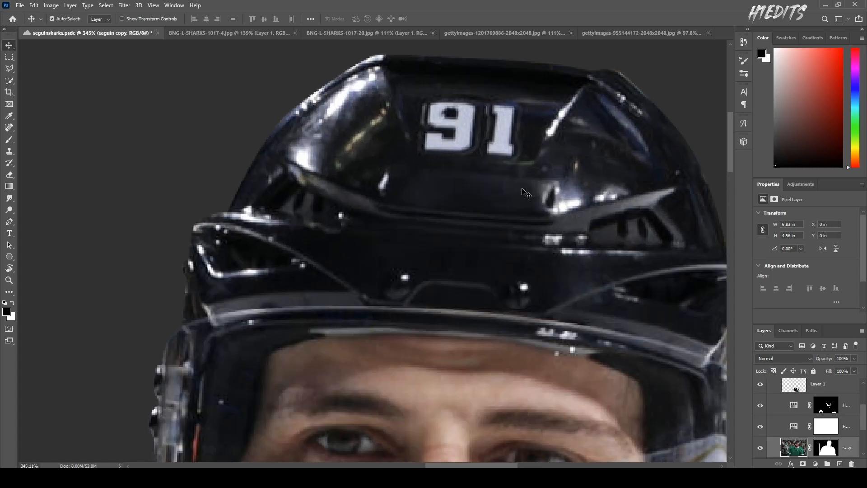
{"action": "key", "text": "m"}
{"action": "scroll", "coordinate": [438, 93], "scroll_direction": "up", "scroll_amount": 2}
{"action": "key", "text": "l"}
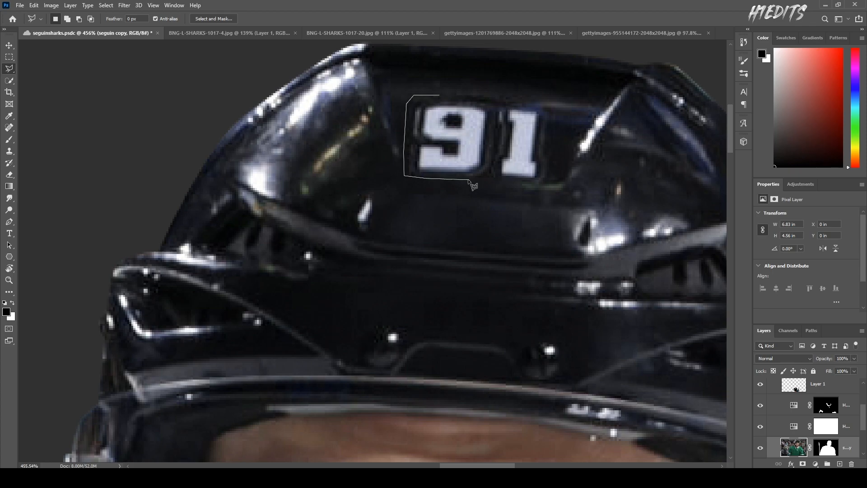
{"action": "left_click", "coordinate": [503, 97]}
{"action": "double_click", "coordinate": [462, 97]}
{"action": "right_click", "coordinate": [480, 128]}
{"action": "left_click", "coordinate": [509, 236]}
{"action": "key", "text": "Return"}
{"action": "scroll", "coordinate": [383, 176], "scroll_direction": "down", "scroll_amount": 4}
{"action": "key", "text": "ctrl+d"}
Step: Clean up the helmet's front panel with the Clone Stamp tool on the seguin copy layer
{"action": "key", "text": "s"}
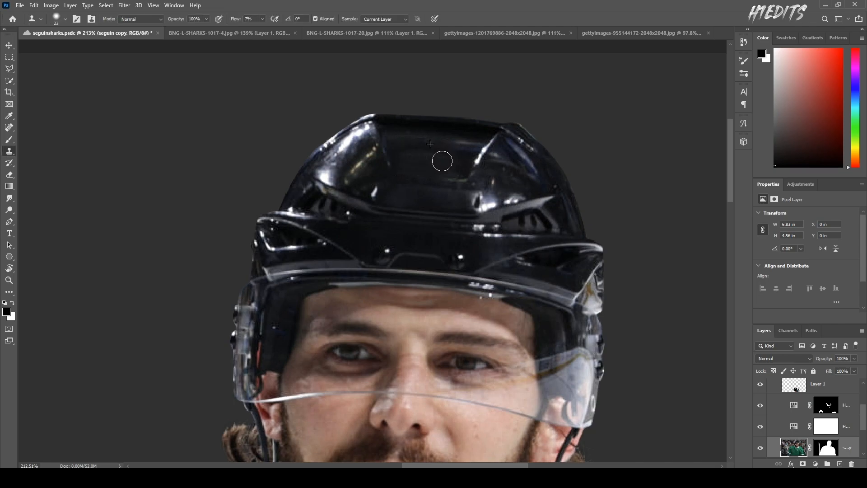
{"action": "scroll", "coordinate": [371, 197], "scroll_direction": "down", "scroll_amount": 2}
Step: Compare the whole image with the Hue/Saturation 2 adjustment layer hidden and shown
{"action": "left_click", "coordinate": [840, 411]}
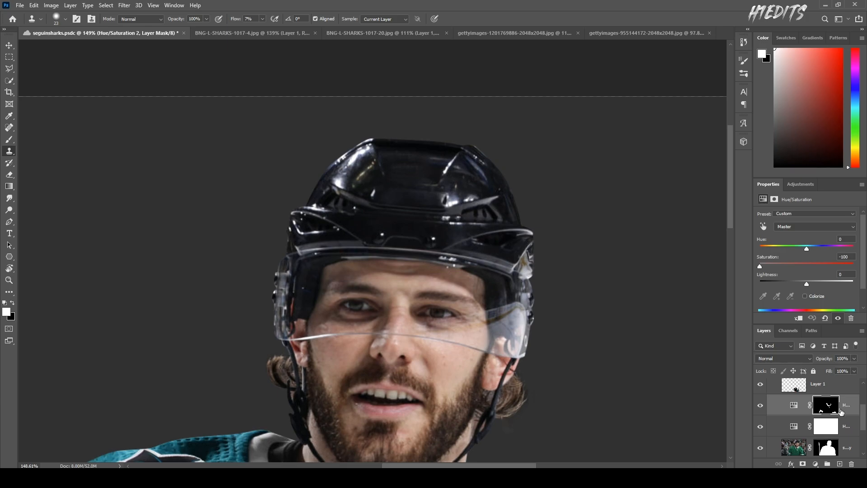
{"action": "scroll", "coordinate": [597, 326], "scroll_direction": "down", "scroll_amount": 5}
{"action": "left_click", "coordinate": [760, 408]}
{"action": "left_click", "coordinate": [760, 408]}
{"action": "left_click", "coordinate": [759, 408]}
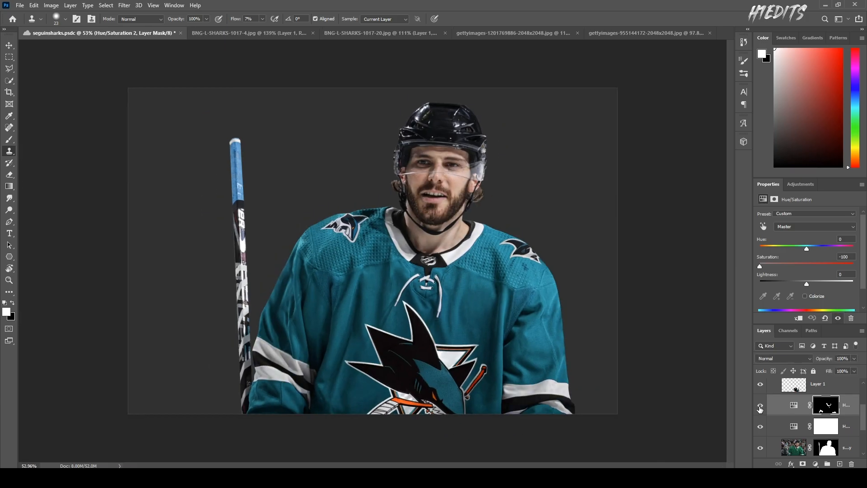
Step: Paint white with a larger brush on the Hue/Saturation 2 layer mask over the helmet to desaturate it
{"action": "scroll", "coordinate": [429, 252], "scroll_direction": "up", "scroll_amount": 2}
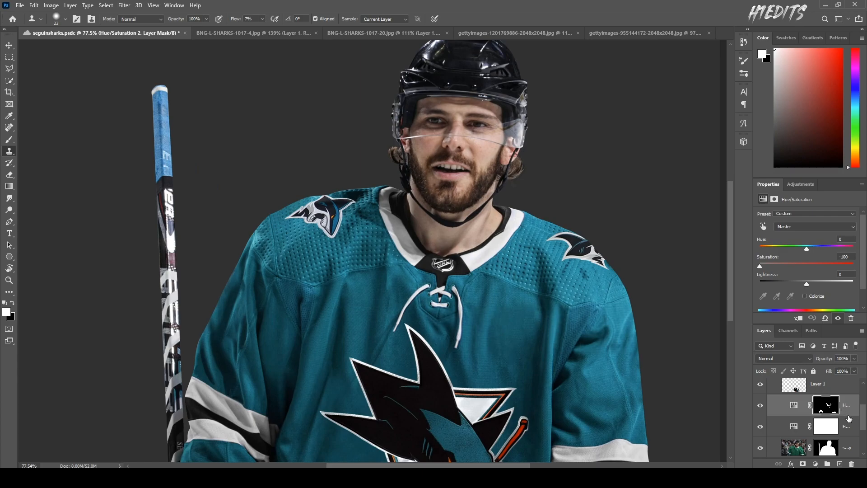
{"action": "left_click", "coordinate": [837, 407]}
{"action": "key", "text": "b"}
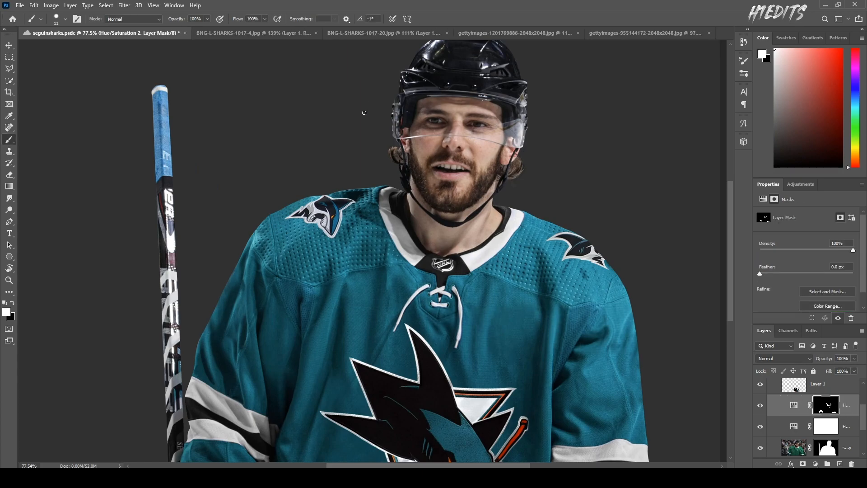
{"action": "scroll", "coordinate": [463, 74], "scroll_direction": "down", "scroll_amount": 2}
{"action": "scroll", "coordinate": [464, 74], "scroll_direction": "up", "scroll_amount": 4}
{"action": "key", "text": "bracketright"}
{"action": "key", "text": "bracketright"}
{"action": "key", "text": "bracketright"}
{"action": "key", "text": "bracketright"}
{"action": "key", "text": "bracketright"}
{"action": "key", "text": "bracketright"}
{"action": "key", "text": "bracketright"}
{"action": "key", "text": "bracketright"}
{"action": "key", "text": "bracketright"}
{"action": "key", "text": "bracketright"}
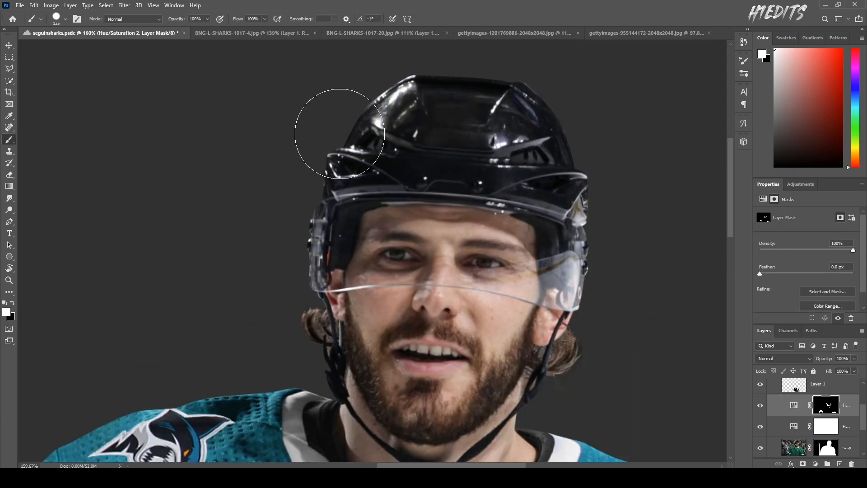
{"action": "mouse_move", "coordinate": [367, 143]}
{"action": "left_mouse_down"}
{"action": "mouse_move", "coordinate": [478, 154]}
{"action": "mouse_move", "coordinate": [586, 255]}
{"action": "left_mouse_up"}
Step: Extend the white mask painting with a smaller brush around the visor edges and chin strap
{"action": "right_click", "coordinate": [453, 176], "text": "alt"}
{"action": "scroll", "coordinate": [340, 325], "scroll_direction": "up", "scroll_amount": 2}
{"action": "right_click", "coordinate": [311, 270], "text": "alt"}
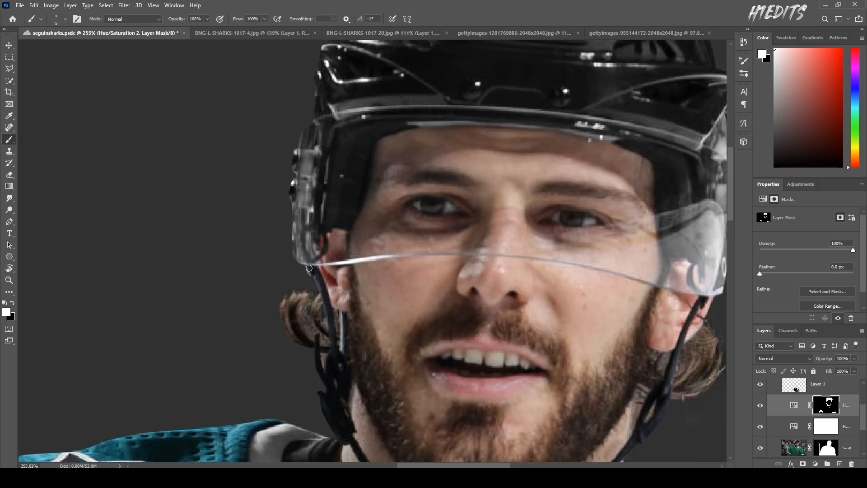
{"action": "left_click_drag", "start_coordinate": [656, 249], "coordinate": [447, 218]}
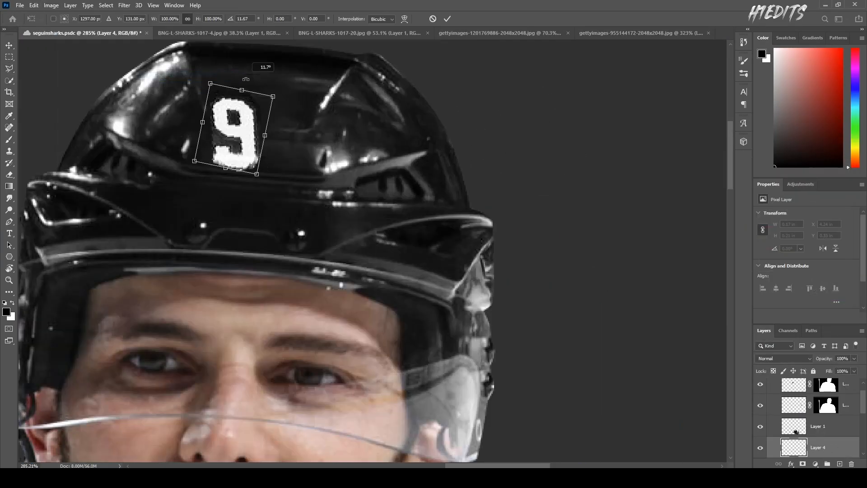
Step: Transform the white 9 on Layer 4, stretching, skewing and rotating it about 13° to sit on the helmet's front panel
{"action": "left_click_drag", "start_coordinate": [272, 96], "coordinate": [278, 87]}
{"action": "left_click_drag", "start_coordinate": [250, 139], "coordinate": [259, 133]}
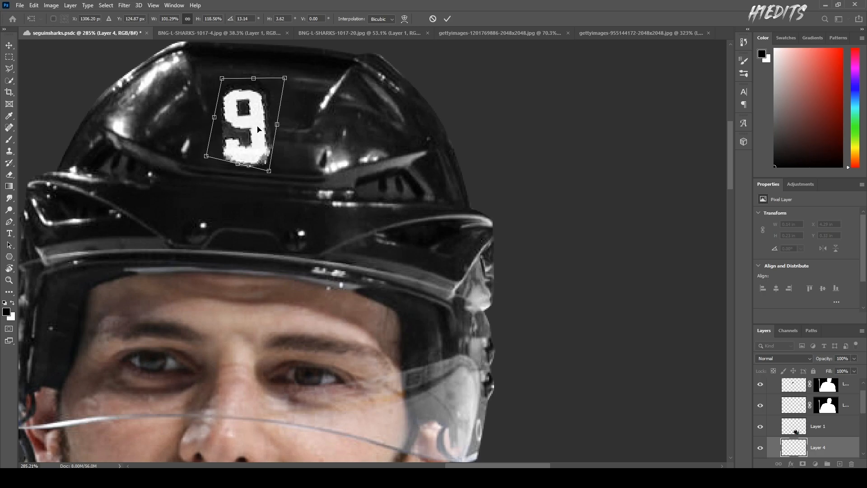
{"action": "left_click_drag", "start_coordinate": [252, 88], "coordinate": [252, 95]}
{"action": "key", "text": "Return"}
{"action": "scroll", "coordinate": [253, 122], "scroll_direction": "up", "scroll_amount": 1}
{"action": "key", "text": "ctrl+t"}
{"action": "mouse_move", "coordinate": [291, 145]}
{"action": "left_mouse_down"}
{"action": "mouse_move", "coordinate": [277, 152]}
{"action": "mouse_move", "coordinate": [292, 149]}
{"action": "left_mouse_up"}
{"action": "key", "text": "Return"}
Step: Add a layer mask to Layer 4 and brush out the leftovers in the 9's lower opening within a lasso selection
{"action": "left_click", "coordinate": [802, 463]}
{"action": "scroll", "coordinate": [286, 223], "scroll_direction": "up", "scroll_amount": 5}
{"action": "key", "text": "l"}
{"action": "key", "text": "b"}
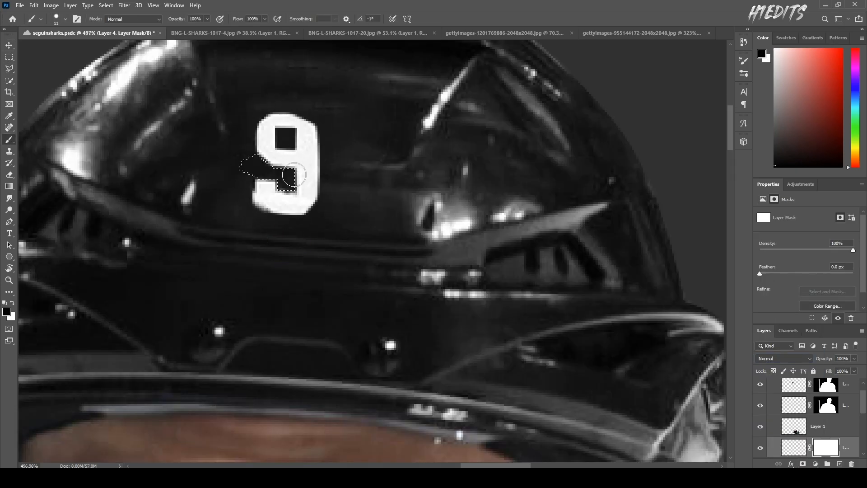
{"action": "scroll", "coordinate": [251, 161], "scroll_direction": "down", "scroll_amount": 8}
{"action": "scroll", "coordinate": [425, 114], "scroll_direction": "up", "scroll_amount": 5}
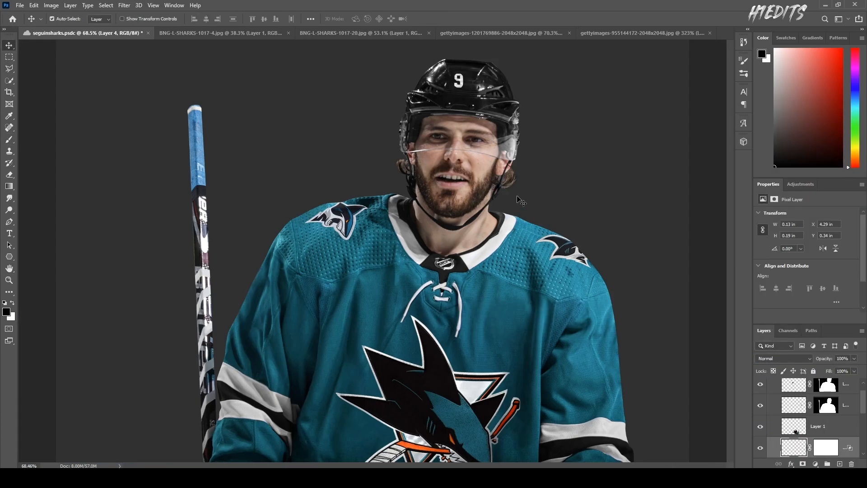
{"action": "left_click", "coordinate": [505, 34]}
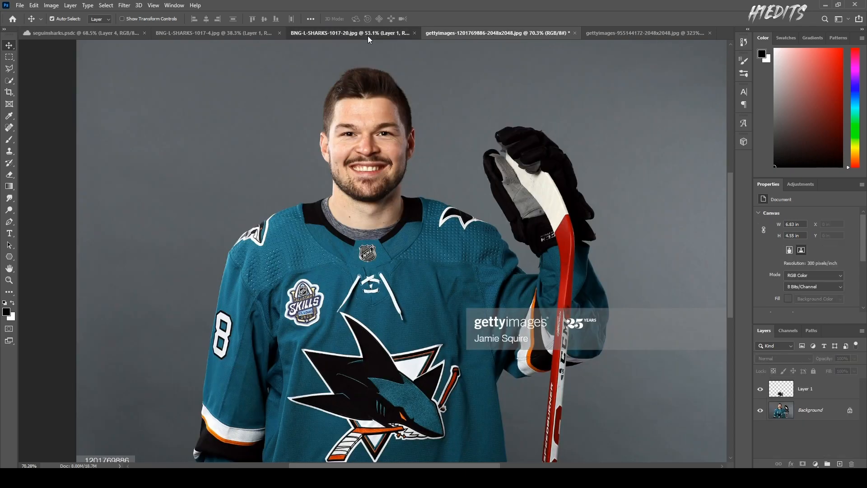
{"action": "left_click", "coordinate": [368, 36]}
{"action": "scroll", "coordinate": [404, 158], "scroll_direction": "down", "scroll_amount": 2}
{"action": "scroll", "coordinate": [354, 130], "scroll_direction": "up", "scroll_amount": 3}
{"action": "left_click", "coordinate": [229, 32]}
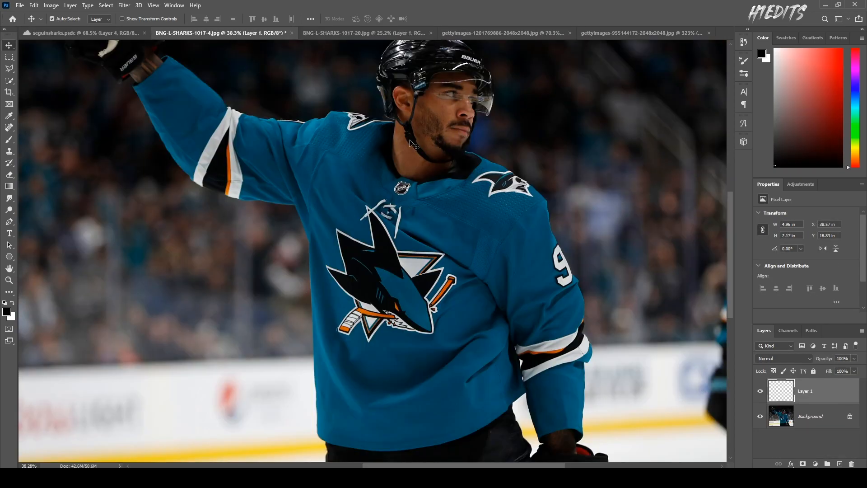
{"action": "left_click", "coordinate": [97, 36]}
Step: Switch to Chrome, close the open photo detail window and look through page 6 of the san jose sharks results on Getty Images
{"action": "left_click", "coordinate": [255, 478]}
{"action": "left_click", "coordinate": [281, 445]}
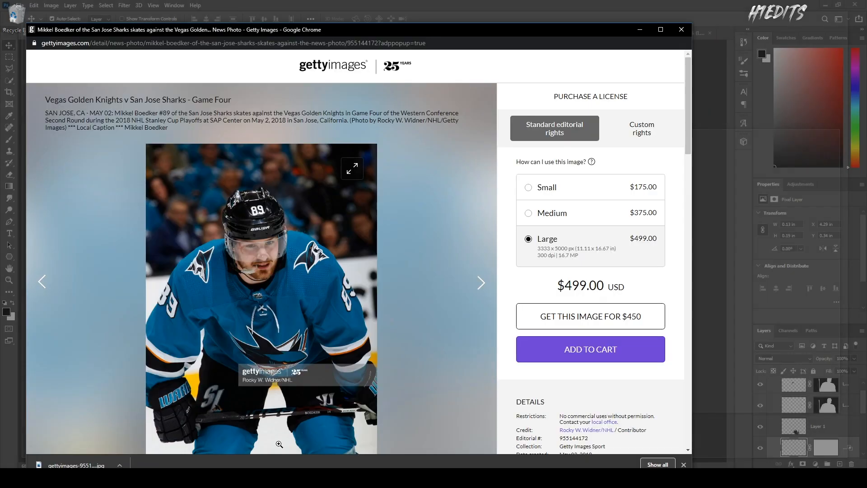
{"action": "left_click", "coordinate": [677, 32]}
{"action": "left_click", "coordinate": [255, 478]}
{"action": "scroll", "coordinate": [307, 149], "scroll_direction": "up", "scroll_amount": 6}
{"action": "left_click_drag", "start_coordinate": [181, 91], "coordinate": [26, 95]}
{"action": "scroll", "coordinate": [493, 255], "scroll_direction": "down", "scroll_amount": 15}
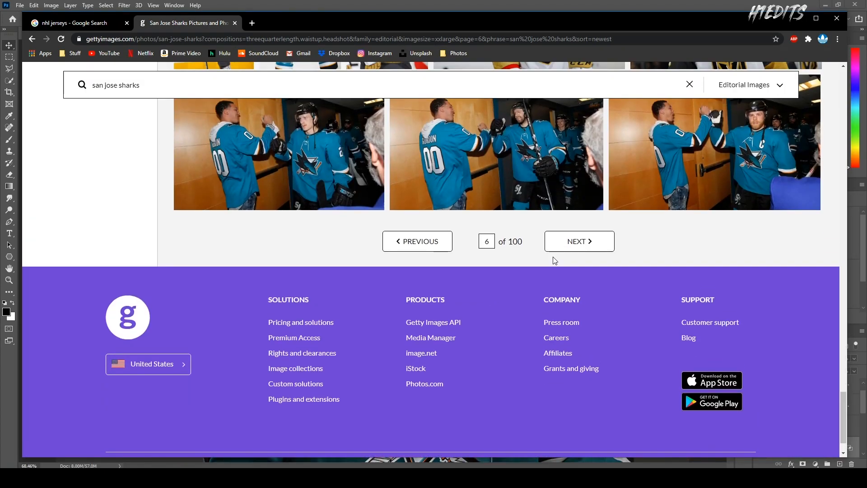
Step: Go to page 7 of the Getty Images results and save photo 951456786 of the number 9 Sharks player
{"action": "left_click", "coordinate": [559, 242]}
{"action": "scroll", "coordinate": [401, 289], "scroll_direction": "down", "scroll_amount": 3}
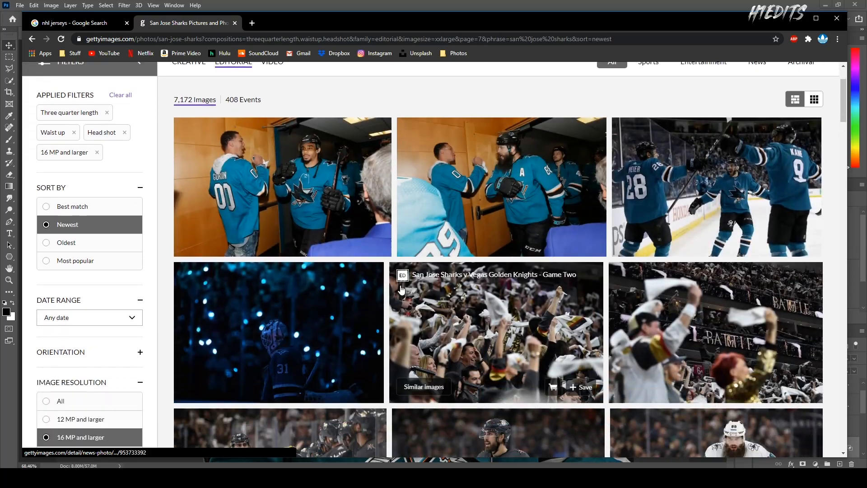
{"action": "scroll", "coordinate": [401, 289], "scroll_direction": "down", "scroll_amount": 15}
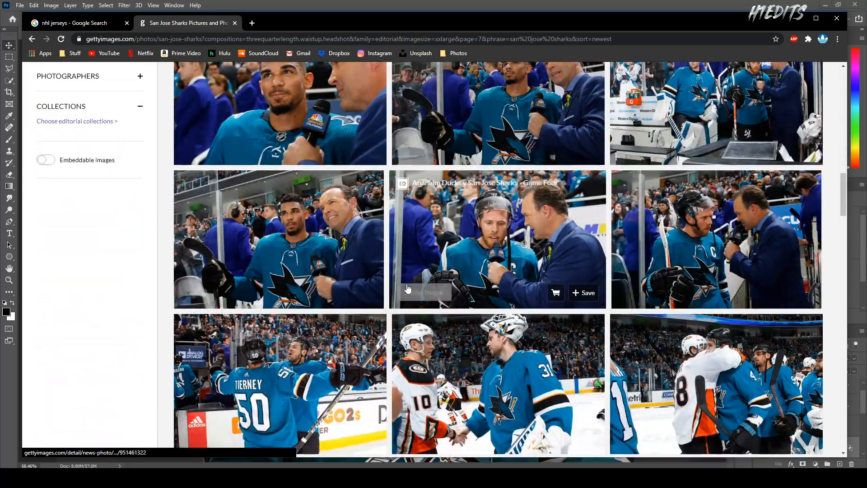
{"action": "scroll", "coordinate": [433, 298], "scroll_direction": "down", "scroll_amount": 10}
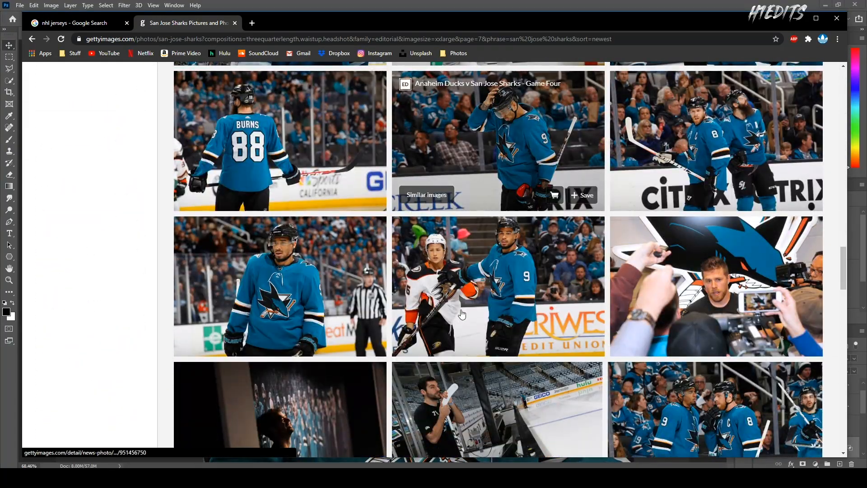
{"action": "scroll", "coordinate": [461, 310], "scroll_direction": "up", "scroll_amount": 4}
{"action": "left_click", "coordinate": [671, 297]}
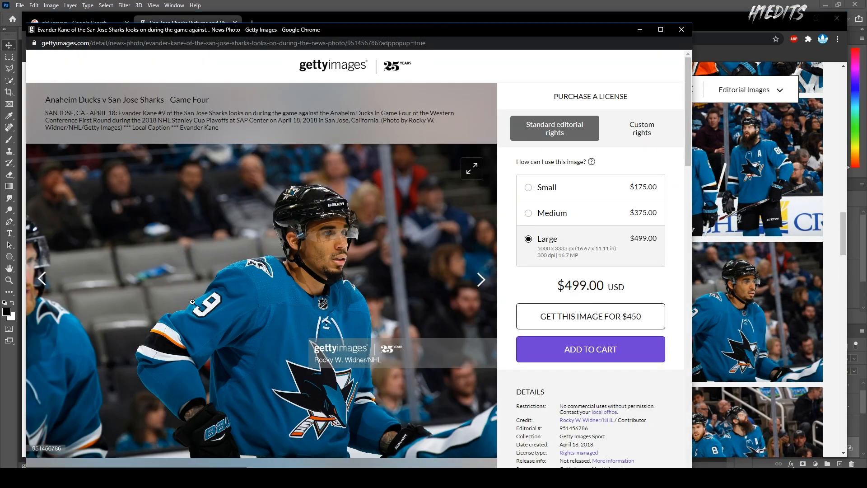
{"action": "right_click", "coordinate": [192, 301]}
{"action": "left_click", "coordinate": [384, 252]}
{"action": "left_click", "coordinate": [681, 29]}
{"action": "scroll", "coordinate": [432, 306], "scroll_direction": "down", "scroll_amount": 6}
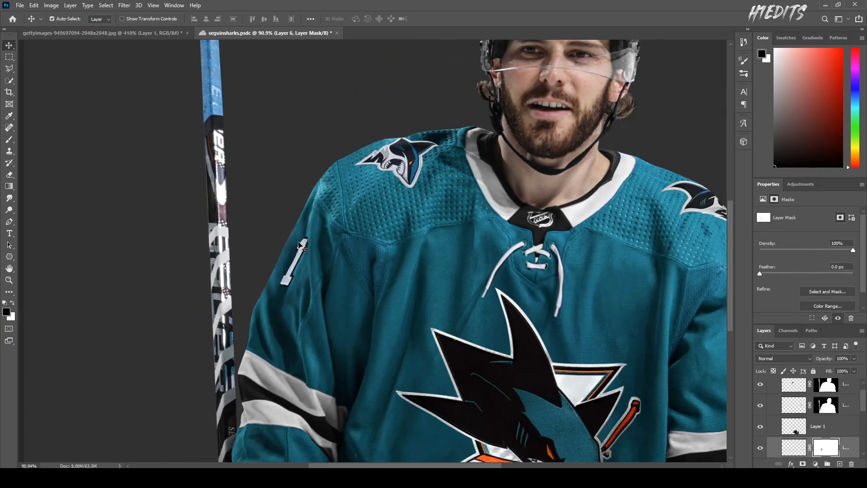
Step: Compare the sleeve's 1 in seguinsharks.psdc with the sleeve number in the gettyimages-949697094 photo
{"action": "scroll", "coordinate": [298, 242], "scroll_direction": "down", "scroll_amount": 4}
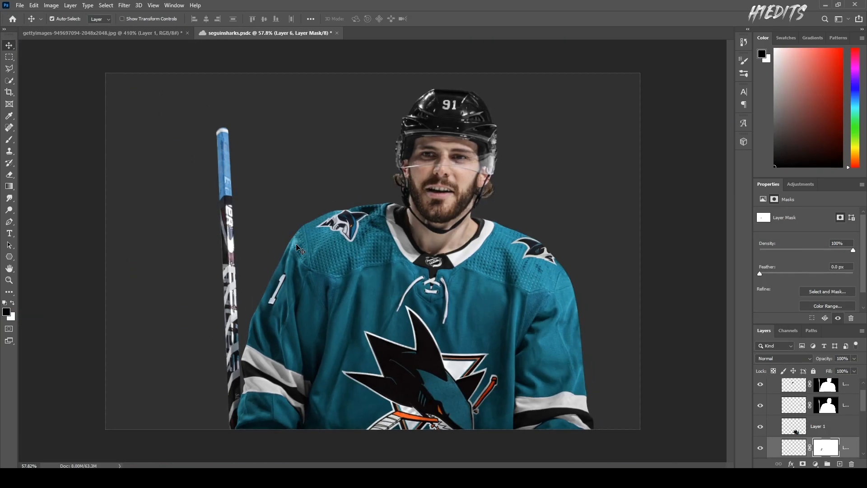
{"action": "left_click", "coordinate": [133, 34]}
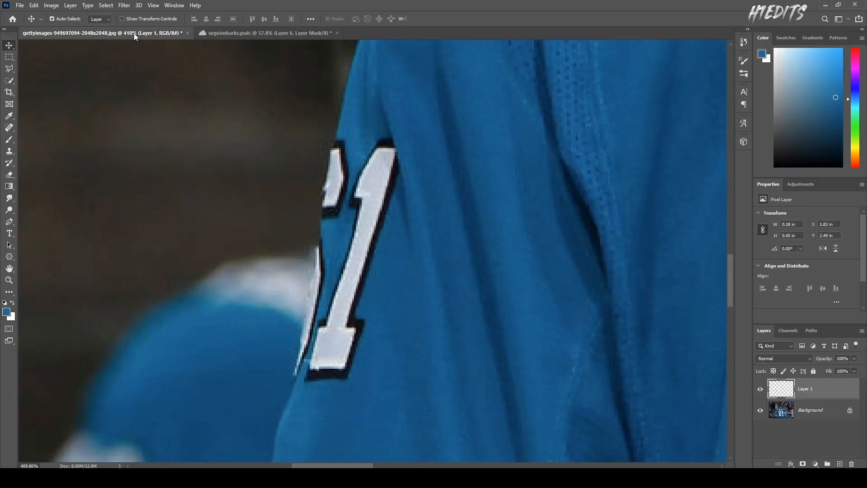
{"action": "left_click", "coordinate": [231, 33]}
{"action": "scroll", "coordinate": [247, 171], "scroll_direction": "down", "scroll_amount": 3}
{"action": "key", "text": "alt+Tab"}
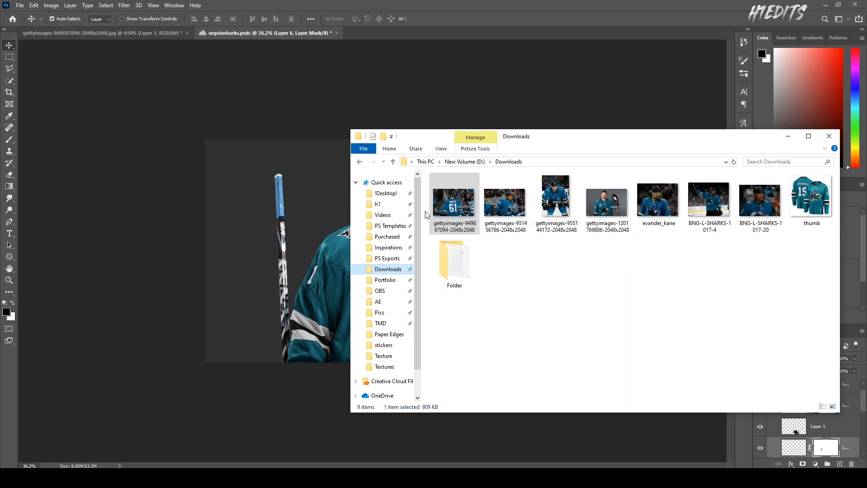
{"action": "left_click_drag", "start_coordinate": [605, 212], "coordinate": [409, 31]}
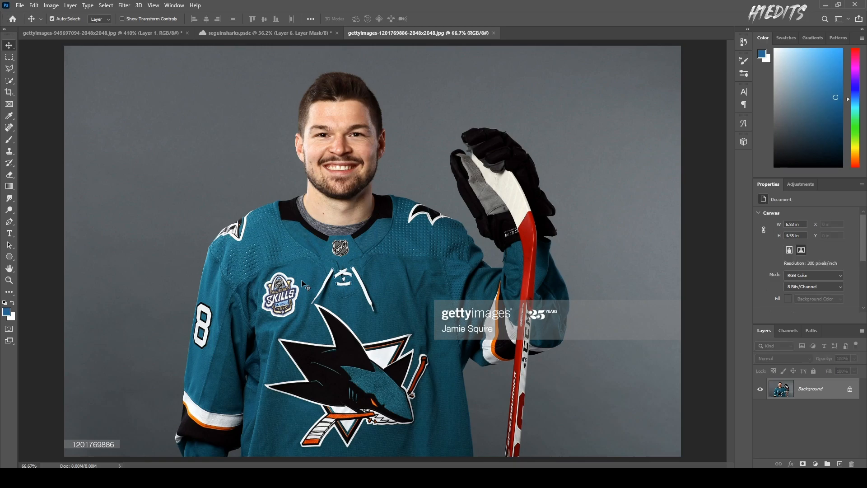
{"action": "key", "text": "alt+Tab"}
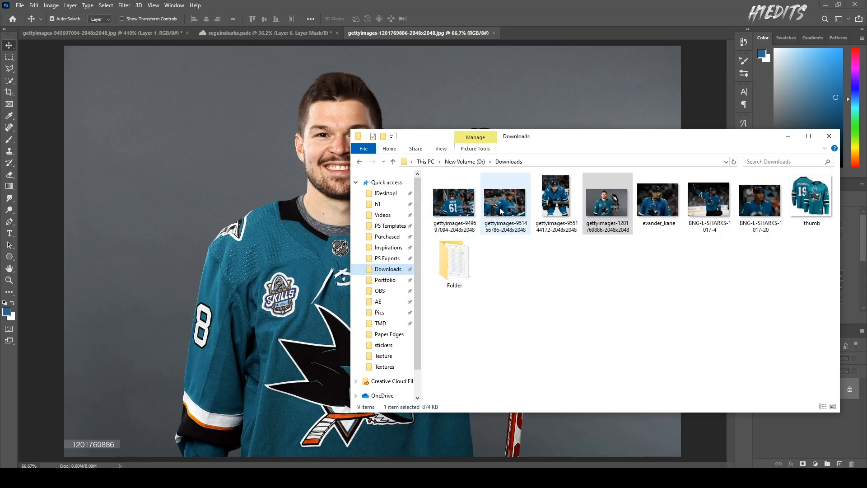
{"action": "left_click_drag", "start_coordinate": [500, 211], "coordinate": [512, 31]}
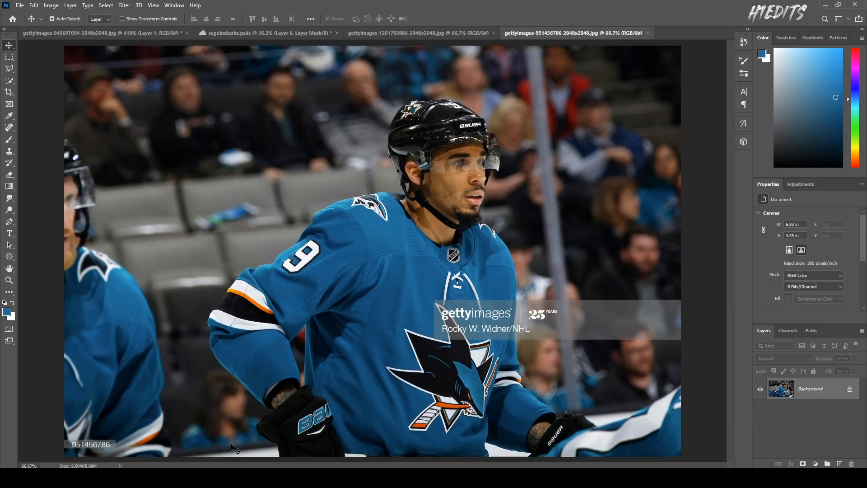
{"action": "key", "text": "alt+Tab"}
{"action": "left_click_drag", "start_coordinate": [710, 199], "coordinate": [670, 29]}
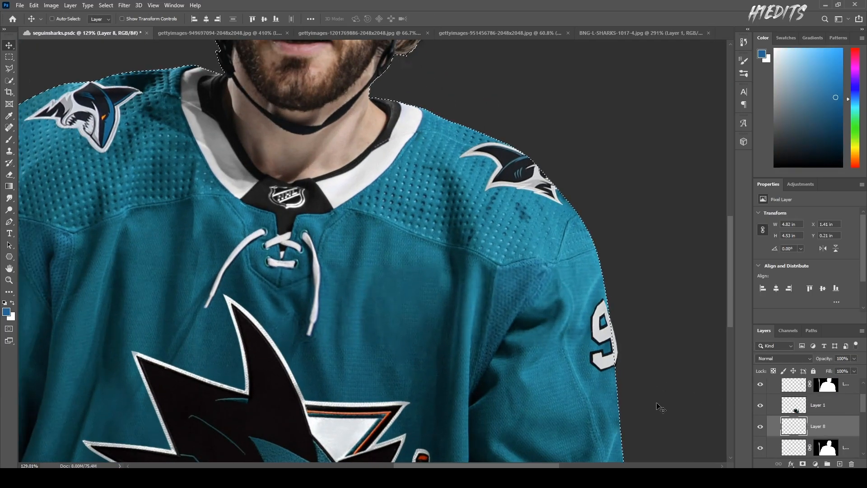
Step: Stretch the 9 on Layer 8, on the player's left sleeve, to about 0.52 in tall
{"action": "key", "text": "ctrl+t"}
{"action": "left_click_drag", "start_coordinate": [604, 377], "coordinate": [606, 391]}
{"action": "key", "text": "Return"}
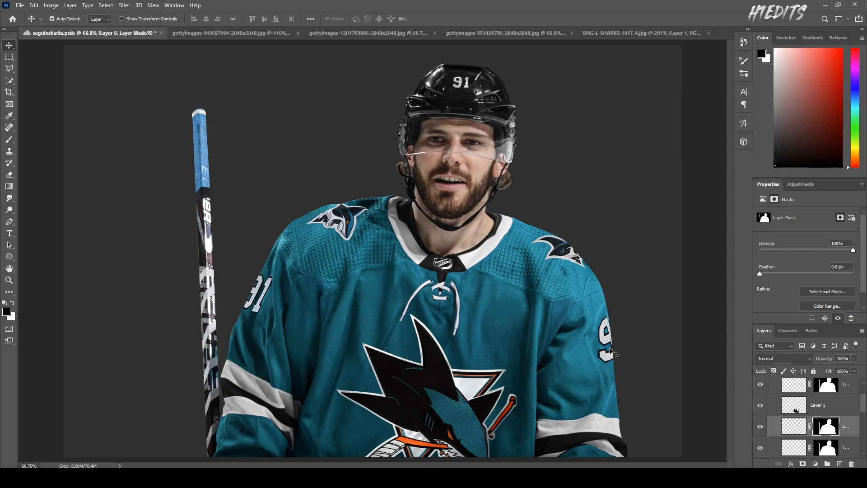
{"action": "key", "text": "ctrl+0"}
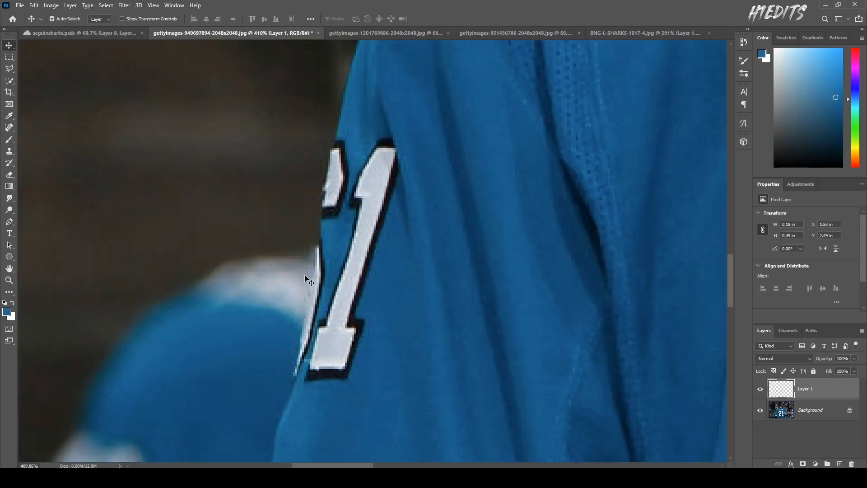
Step: Examine the sleeve numbers and striping on the jersey in the gettyimages-949697094 photo
{"action": "scroll", "coordinate": [305, 282], "scroll_direction": "down", "scroll_amount": 4}
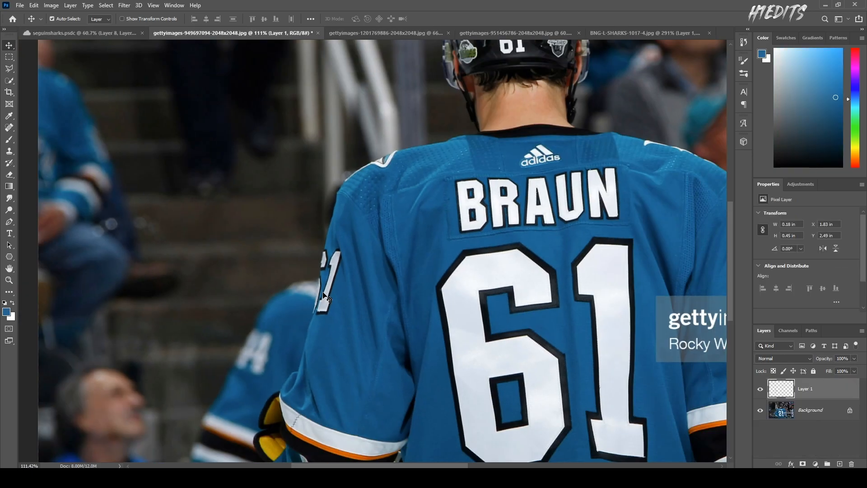
{"action": "scroll", "coordinate": [324, 296], "scroll_direction": "down", "scroll_amount": 3}
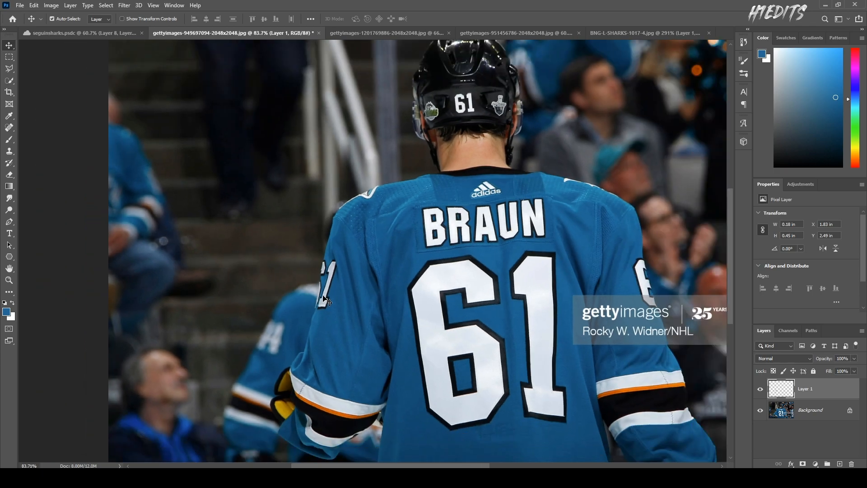
{"action": "scroll", "coordinate": [620, 406], "scroll_direction": "up", "scroll_amount": 3}
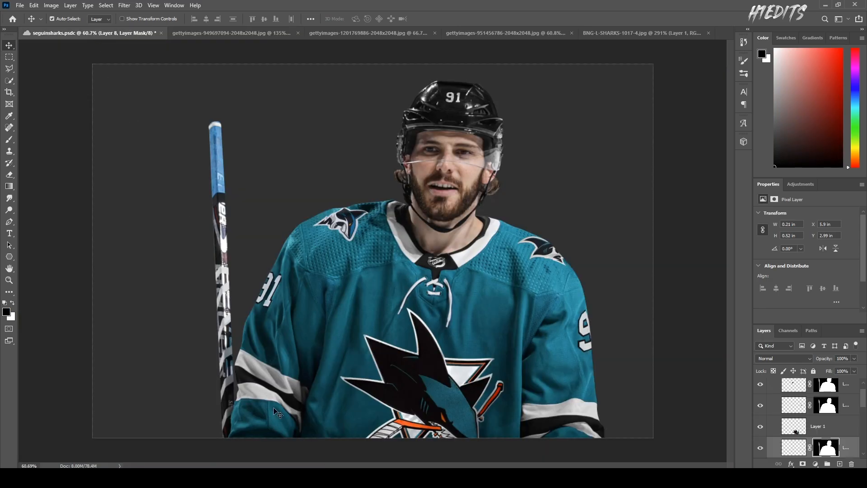
Step: Add a solid color fill layer directly above the seguin copy layer, using orange fb3d15 sampled from the chest logo
{"action": "scroll", "coordinate": [217, 400], "scroll_direction": "up", "scroll_amount": 5}
{"action": "scroll", "coordinate": [432, 392], "scroll_direction": "down", "scroll_amount": 3}
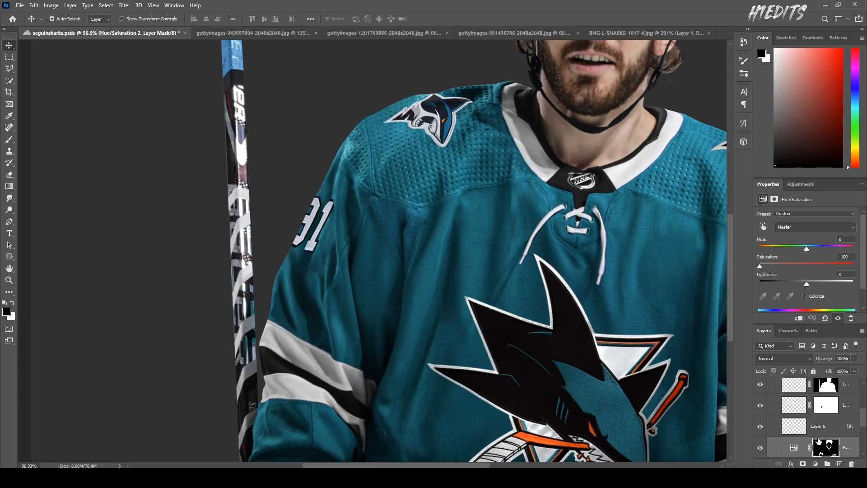
{"action": "scroll", "coordinate": [807, 438], "scroll_direction": "down", "scroll_amount": 2}
{"action": "left_click", "coordinate": [854, 420]}
{"action": "left_click", "coordinate": [815, 464]}
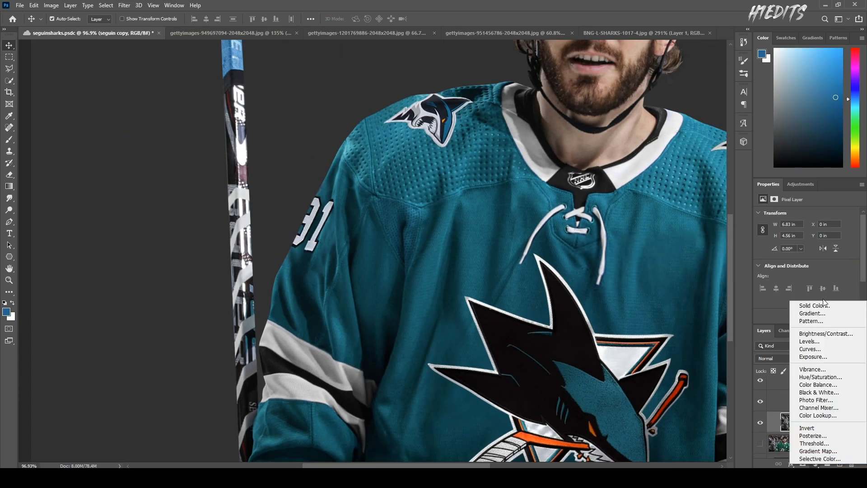
{"action": "left_click", "coordinate": [813, 306]}
{"action": "left_click", "coordinate": [521, 435]}
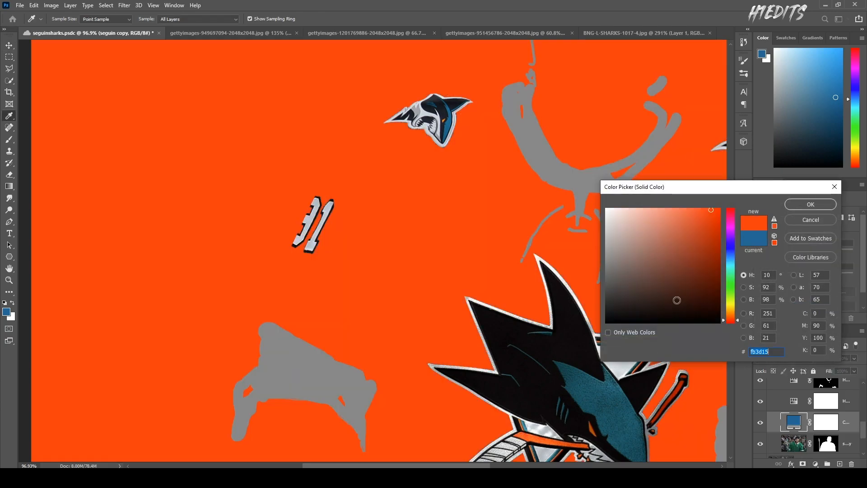
{"action": "left_click", "coordinate": [796, 209]}
Step: Try Multiply blending on the orange fill with Hue/Saturation 2 hidden, and set the fill back to Normal
{"action": "left_click", "coordinate": [778, 358]}
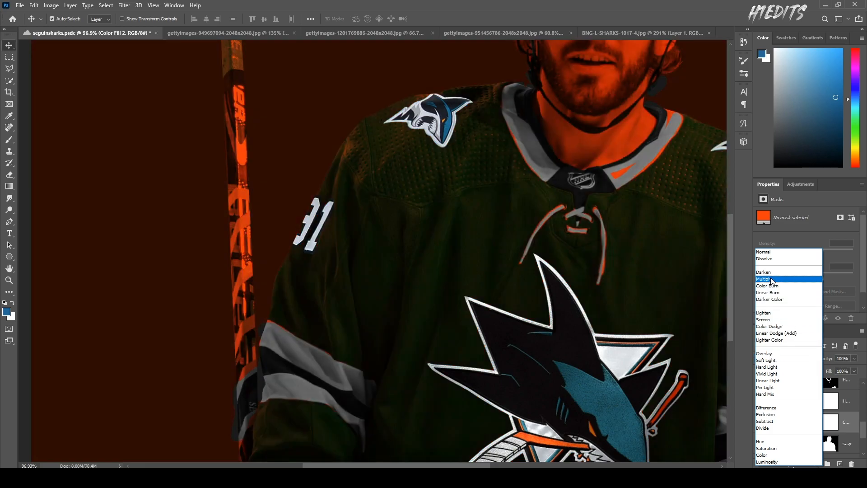
{"action": "left_click", "coordinate": [771, 279]}
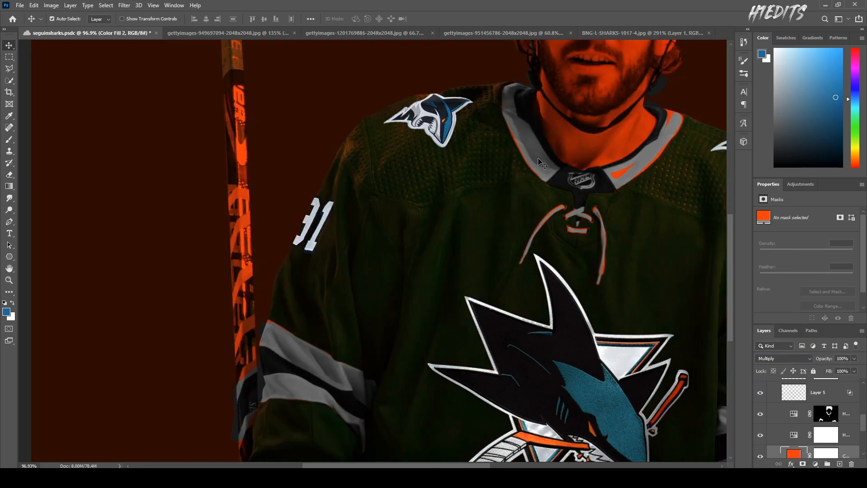
{"action": "left_click", "coordinate": [762, 417]}
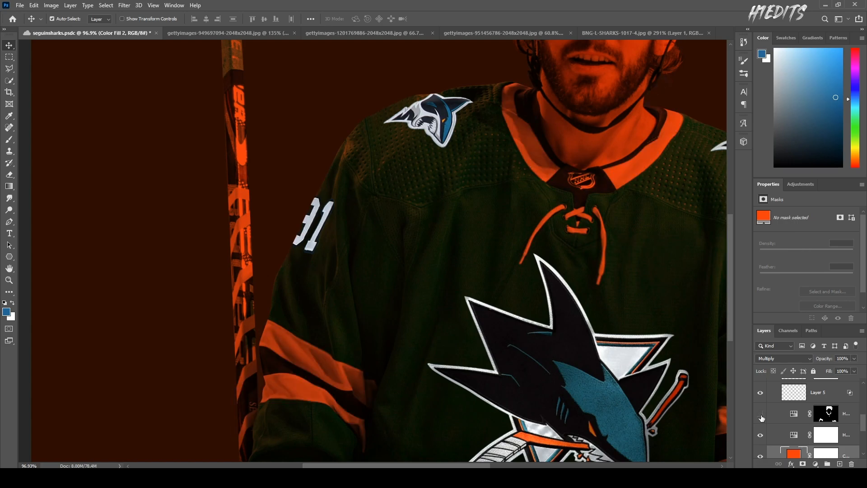
{"action": "left_click", "coordinate": [781, 357]}
{"action": "left_click", "coordinate": [768, 253]}
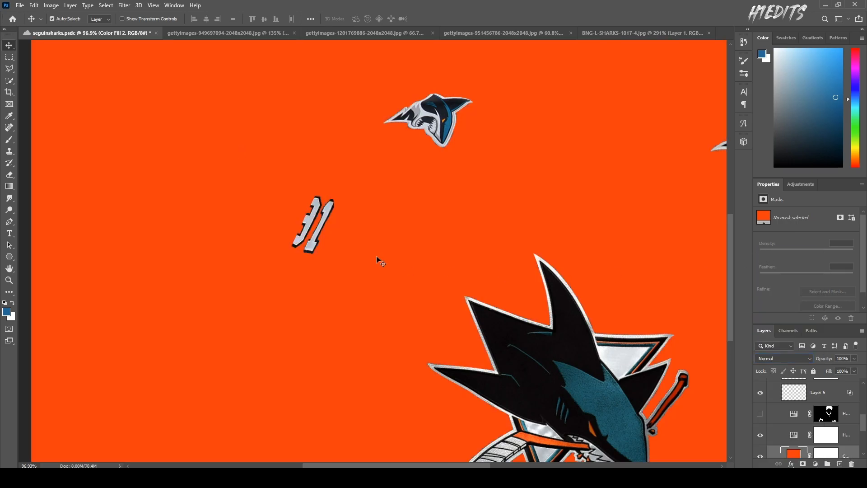
Step: Replace the white mask on Color Fill 2 with a black mask that hides the orange
{"action": "scroll", "coordinate": [808, 420], "scroll_direction": "down", "scroll_amount": 1}
{"action": "left_click", "coordinate": [813, 424]}
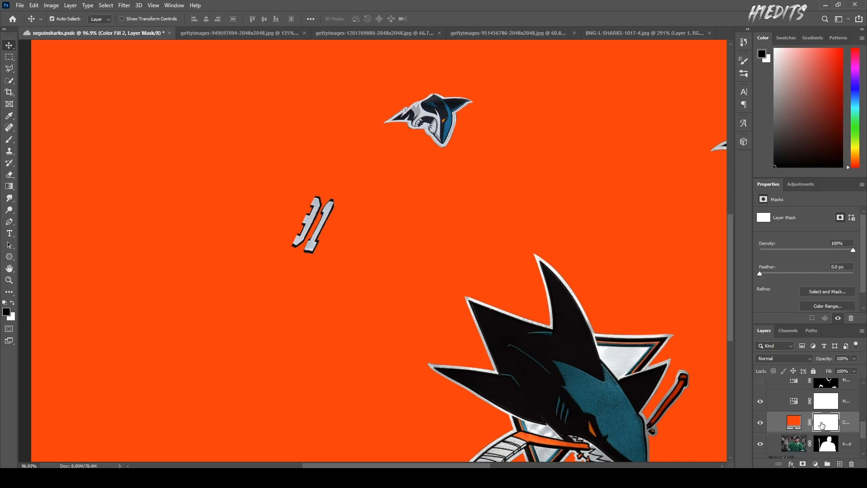
{"action": "right_click", "coordinate": [821, 424]}
{"action": "left_click", "coordinate": [800, 356]}
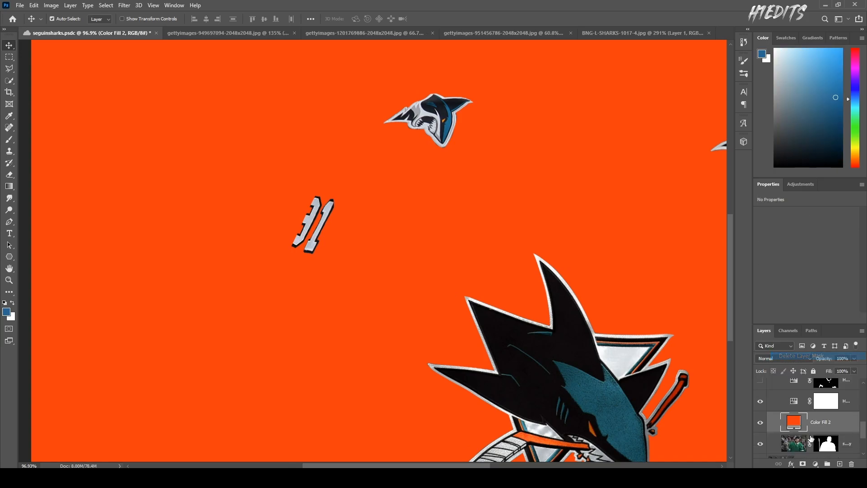
{"action": "left_click", "coordinate": [803, 463], "text": "alt"}
{"action": "scroll", "coordinate": [412, 390], "scroll_direction": "down", "scroll_amount": 3}
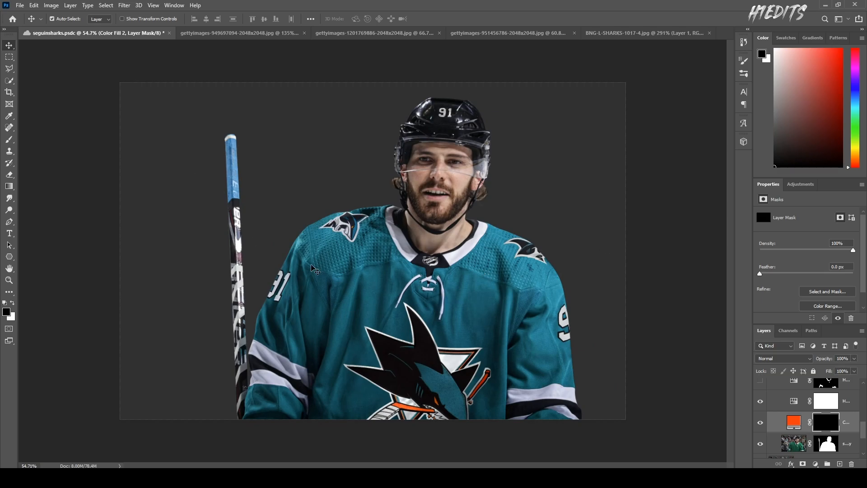
Step: Reveal an orange stripe in white on Color Fill 2's mask, along the black band of the player's right sleeve, and blend it with Multiply
{"action": "scroll", "coordinate": [290, 298], "scroll_direction": "up", "scroll_amount": 2}
{"action": "key", "text": "b"}
{"action": "mouse_move", "coordinate": [256, 393]}
{"action": "left_mouse_down"}
{"action": "mouse_move", "coordinate": [232, 379]}
{"action": "mouse_move", "coordinate": [316, 420]}
{"action": "left_mouse_up"}
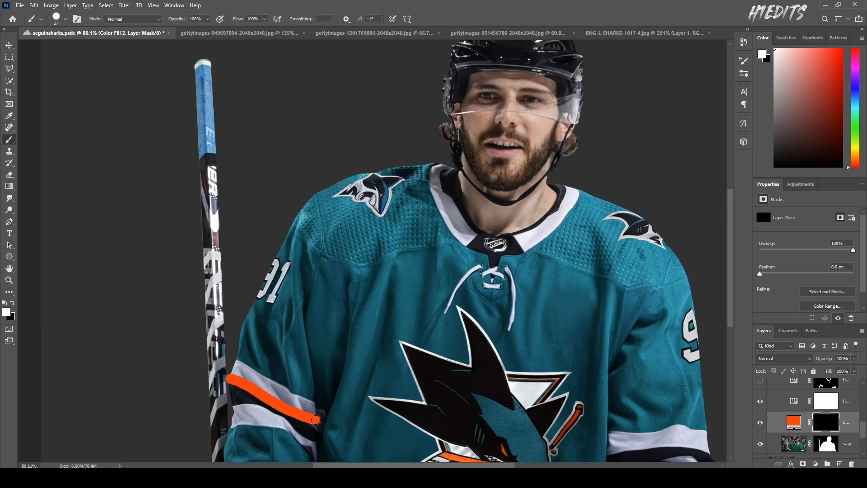
{"action": "left_click", "coordinate": [783, 359]}
{"action": "left_click", "coordinate": [772, 276]}
{"action": "scroll", "coordinate": [273, 378], "scroll_direction": "up", "scroll_amount": 2}
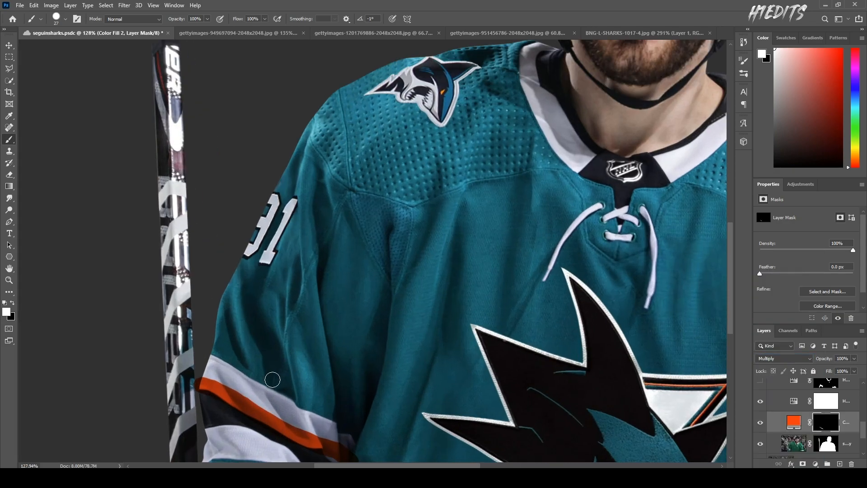
{"action": "scroll", "coordinate": [222, 413], "scroll_direction": "up", "scroll_amount": 2}
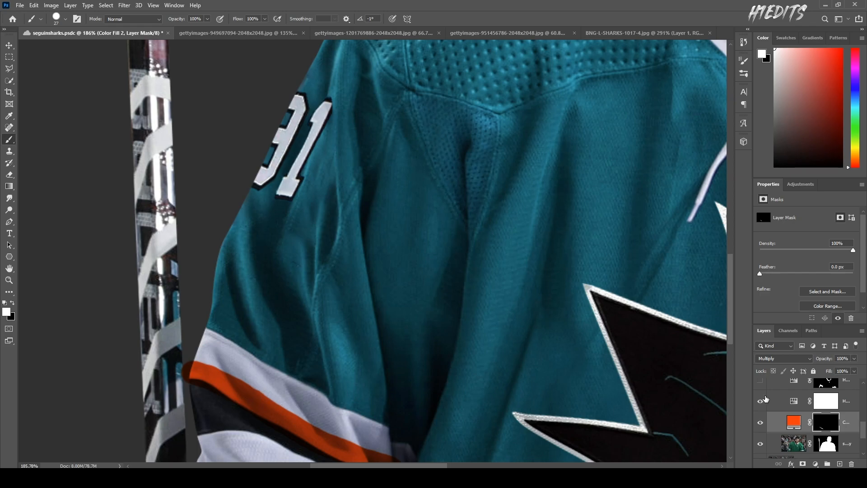
Step: Show Hue/Saturation 2 again and move it below Color Fill 2, keeping the orange fill in Multiply
{"action": "left_click", "coordinate": [760, 382]}
{"action": "left_click_drag", "start_coordinate": [827, 383], "coordinate": [826, 435]}
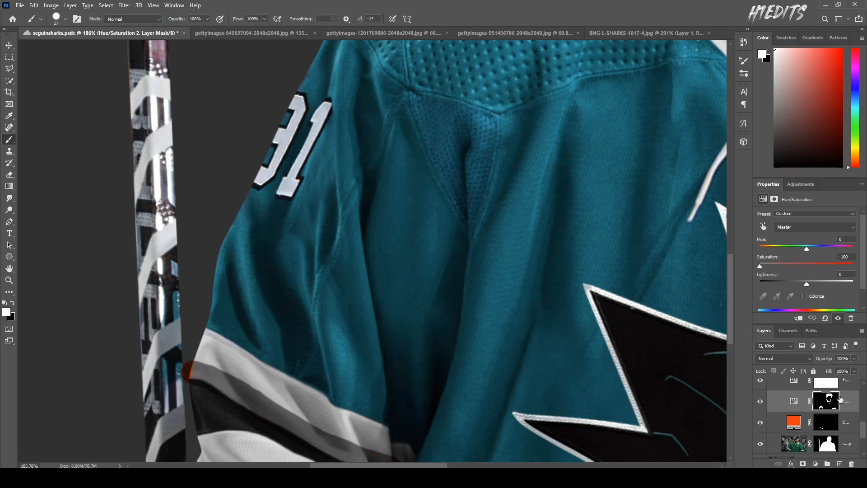
{"action": "left_click_drag", "start_coordinate": [803, 421], "coordinate": [808, 408]}
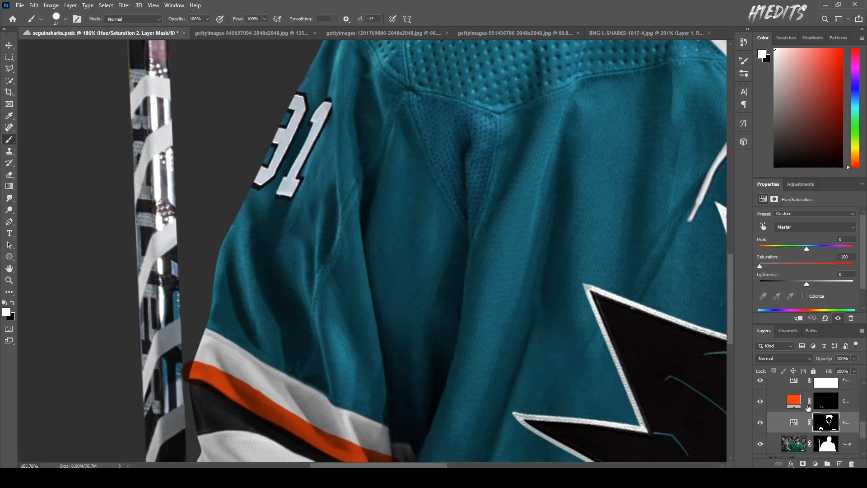
{"action": "left_click", "coordinate": [840, 403]}
{"action": "left_click", "coordinate": [784, 359]}
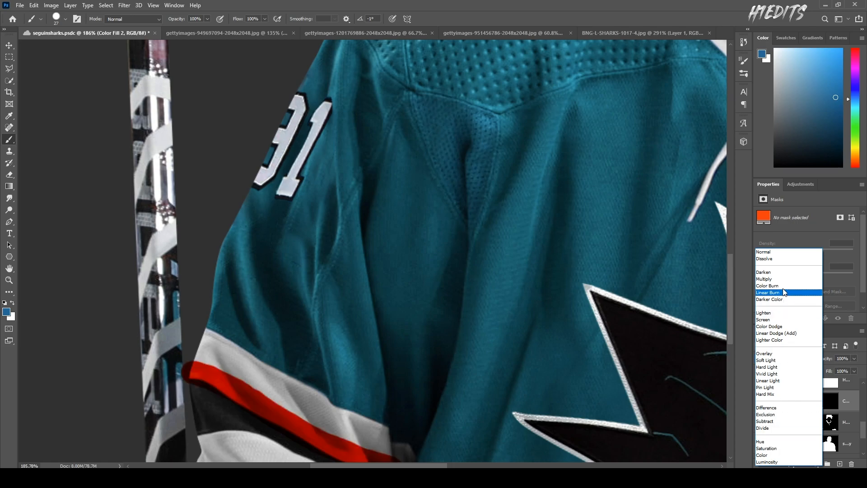
{"action": "left_click", "coordinate": [776, 278]}
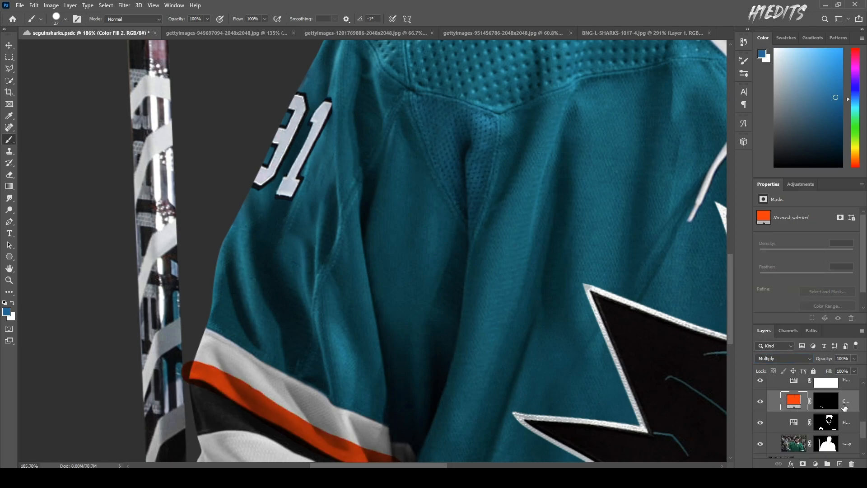
Step: Clip Hue/Saturation 2 and Color Fill 2 to the seguin copy layer and select the orange fill's mask
{"action": "left_click", "coordinate": [841, 433], "text": "alt"}
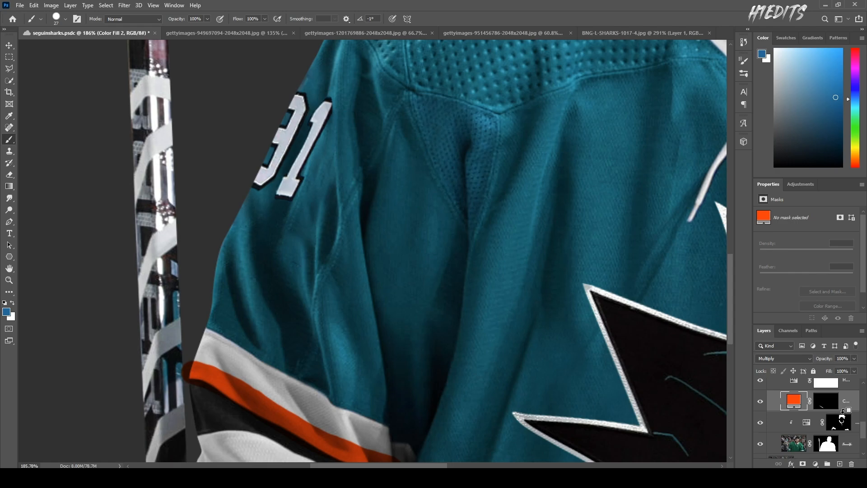
{"action": "left_click", "coordinate": [842, 411], "text": "alt"}
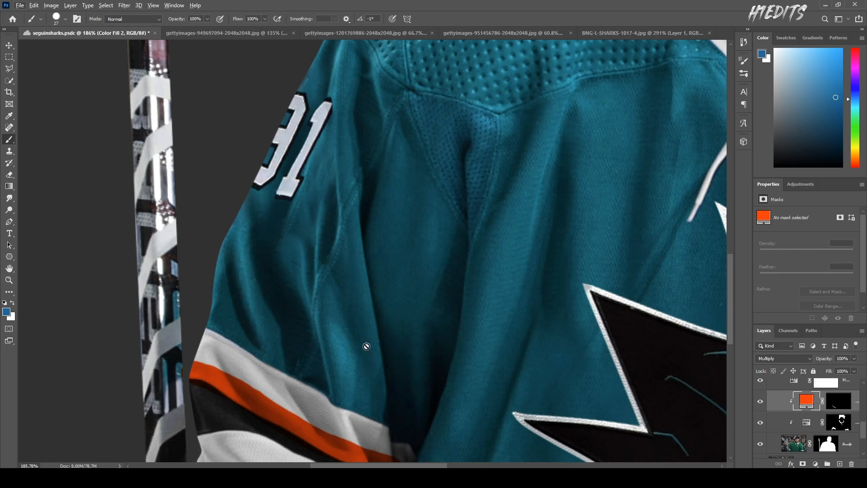
{"action": "left_click", "coordinate": [833, 411], "text": "alt"}
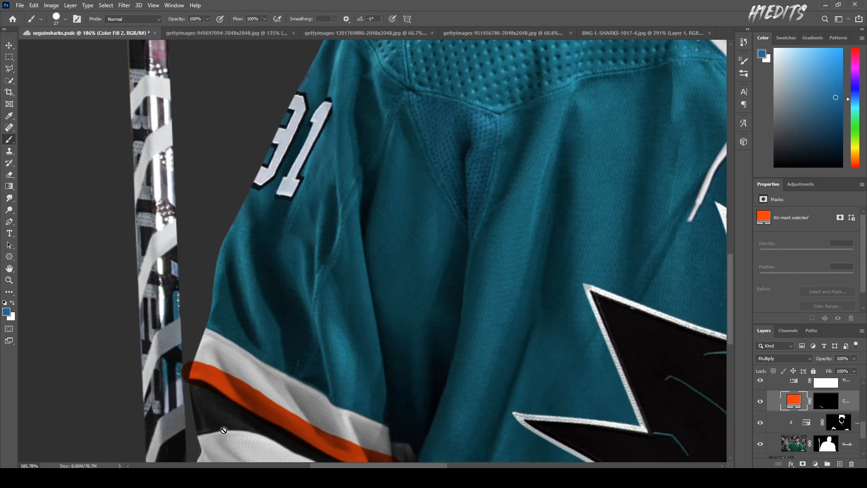
{"action": "left_click", "coordinate": [820, 411], "text": "alt"}
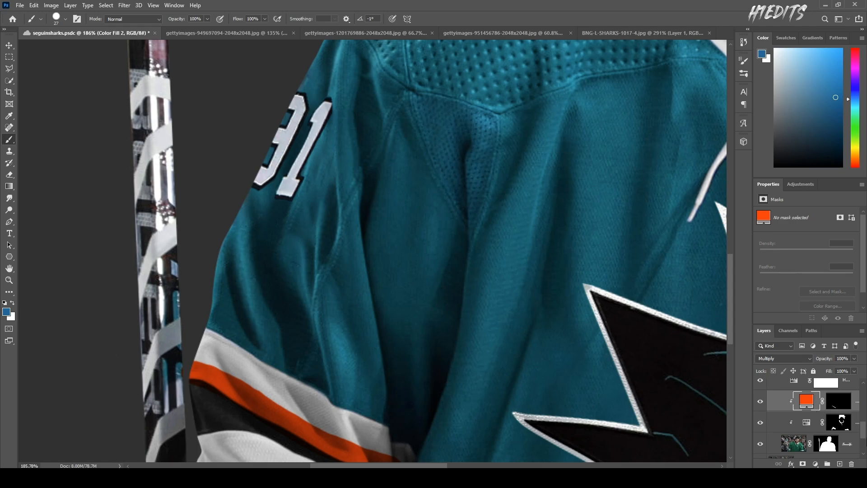
{"action": "left_click", "coordinate": [837, 401]}
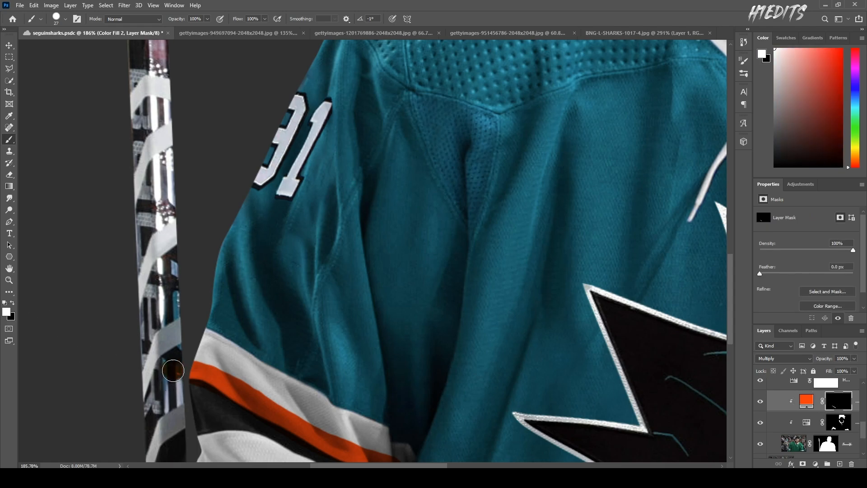
{"action": "key", "text": "ctrl+z"}
Step: Compare the orange sleeve stripe in seguinsharks.psdc with the sleeve striping in the gettyimages-949697094 photo
{"action": "left_click", "coordinate": [13, 303]}
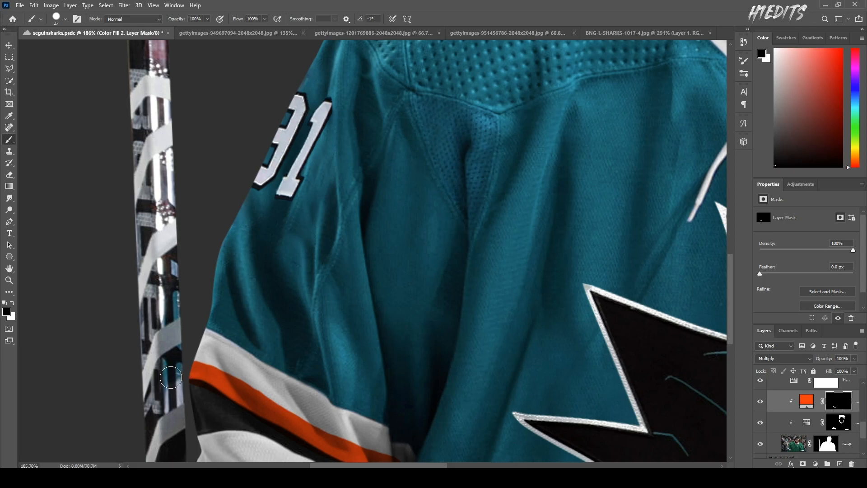
{"action": "scroll", "coordinate": [200, 401], "scroll_direction": "down", "scroll_amount": 5}
{"action": "scroll", "coordinate": [207, 404], "scroll_direction": "up", "scroll_amount": 6}
{"action": "scroll", "coordinate": [207, 404], "scroll_direction": "down", "scroll_amount": 3}
{"action": "scroll", "coordinate": [217, 383], "scroll_direction": "down", "scroll_amount": 5}
{"action": "left_click", "coordinate": [277, 32]}
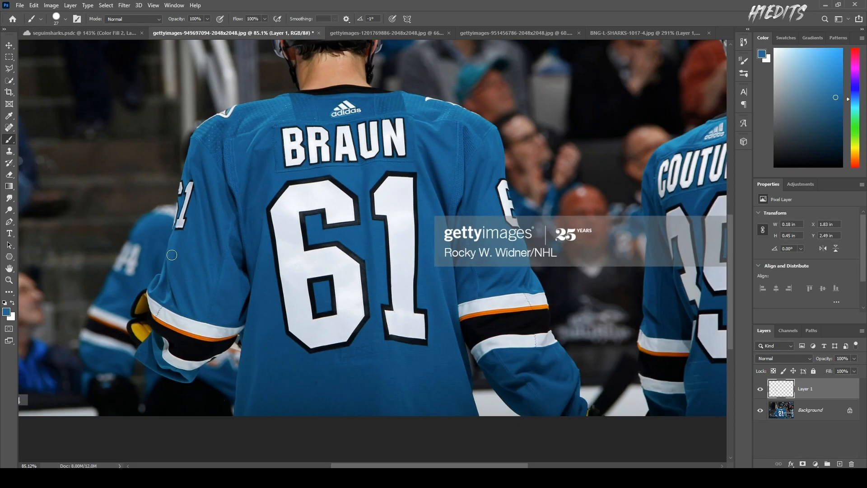
{"action": "scroll", "coordinate": [172, 254], "scroll_direction": "up", "scroll_amount": 2}
{"action": "left_click", "coordinate": [90, 32]}
Step: Clean the orange off the black band at the right sleeve's fold and fill in the stripe along its length on the mask
{"action": "scroll", "coordinate": [176, 296], "scroll_direction": "up", "scroll_amount": 5}
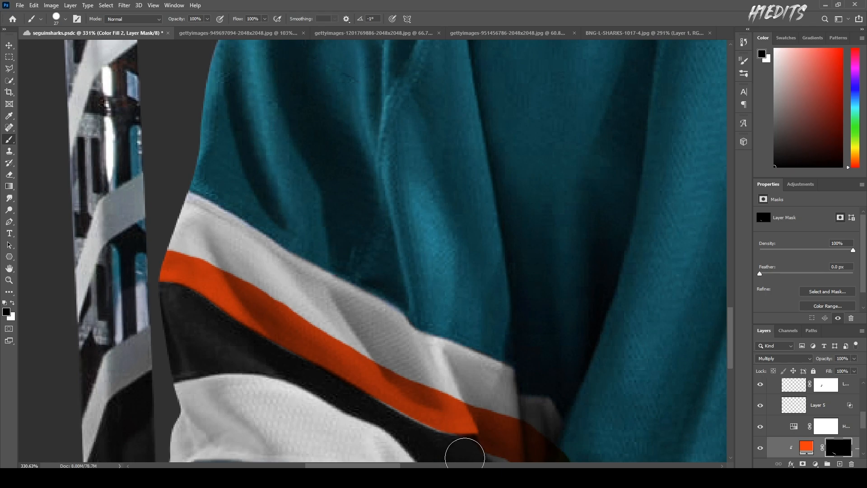
{"action": "scroll", "coordinate": [463, 449], "scroll_direction": "down", "scroll_amount": 3}
{"action": "scroll", "coordinate": [290, 251], "scroll_direction": "up", "scroll_amount": 3}
{"action": "left_click_drag", "start_coordinate": [375, 283], "coordinate": [354, 247]}
{"action": "left_click", "coordinate": [13, 302]}
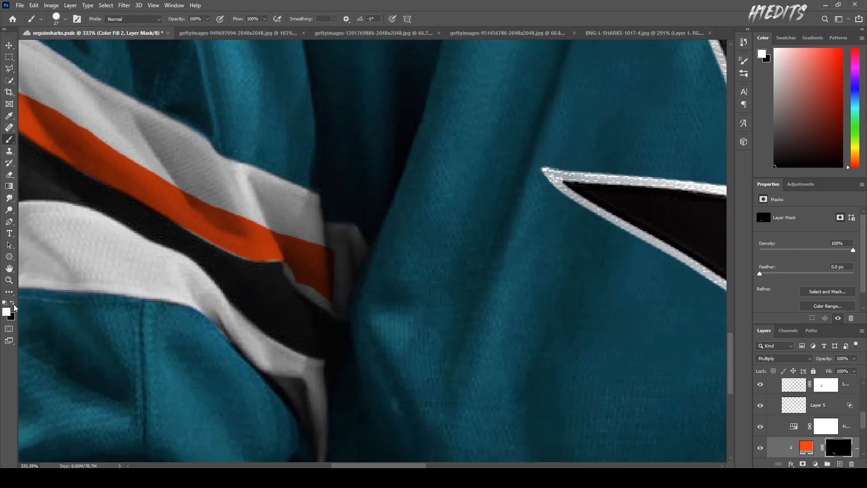
{"action": "scroll", "coordinate": [116, 144], "scroll_direction": "up", "scroll_amount": 2}
{"action": "mouse_move", "coordinate": [110, 171]}
{"action": "left_mouse_down"}
{"action": "mouse_move", "coordinate": [213, 218]}
{"action": "mouse_move", "coordinate": [264, 255]}
{"action": "mouse_move", "coordinate": [329, 272]}
{"action": "mouse_move", "coordinate": [351, 303]}
{"action": "mouse_move", "coordinate": [338, 308]}
{"action": "mouse_move", "coordinate": [361, 327]}
{"action": "left_mouse_up"}
{"action": "left_click_drag", "start_coordinate": [362, 327], "coordinate": [371, 335]}
Step: Trim the orange on the player's right sleeve to a thin stripe above the black band and paint a matching one on the left sleeve
{"action": "left_click_drag", "start_coordinate": [188, 177], "coordinate": [215, 179]}
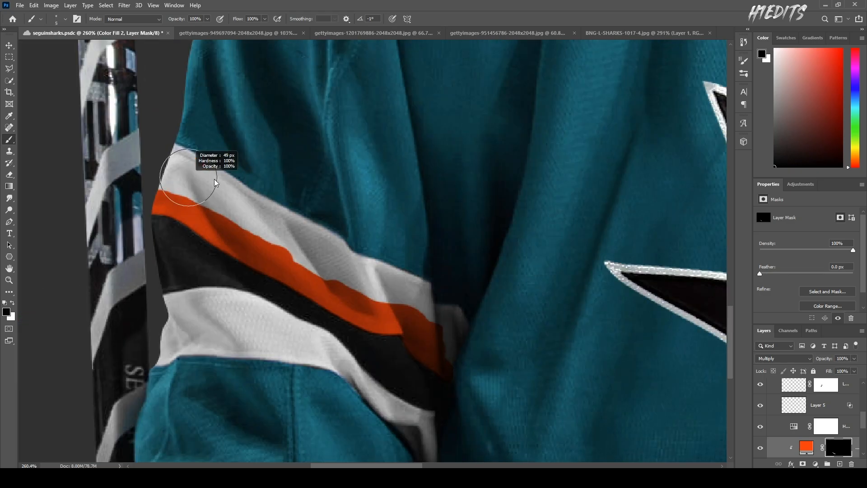
{"action": "mouse_move", "coordinate": [165, 164]}
{"action": "left_mouse_down"}
{"action": "mouse_move", "coordinate": [377, 296]}
{"action": "mouse_move", "coordinate": [437, 363]}
{"action": "left_mouse_up"}
{"action": "key", "text": "ctrl+z"}
{"action": "scroll", "coordinate": [445, 359], "scroll_direction": "up", "scroll_amount": 3}
{"action": "key", "text": "x"}
{"action": "scroll", "coordinate": [426, 393], "scroll_direction": "up", "scroll_amount": 5}
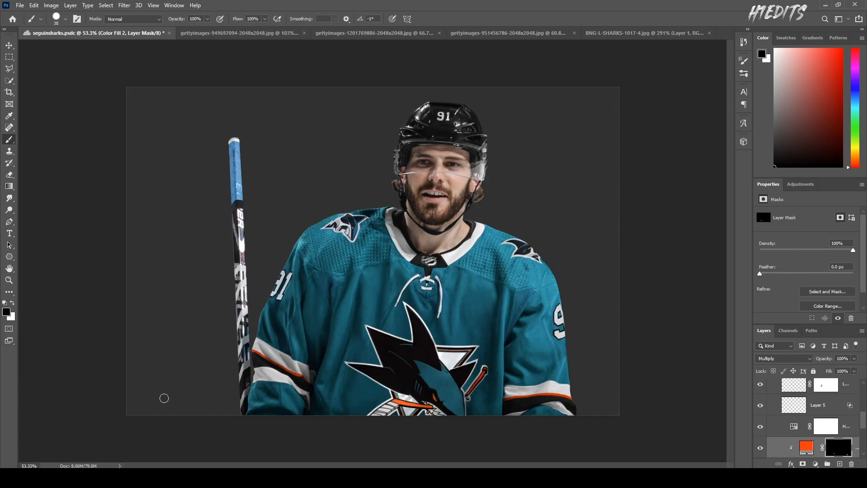
{"action": "scroll", "coordinate": [164, 398], "scroll_direction": "up", "scroll_amount": 1}
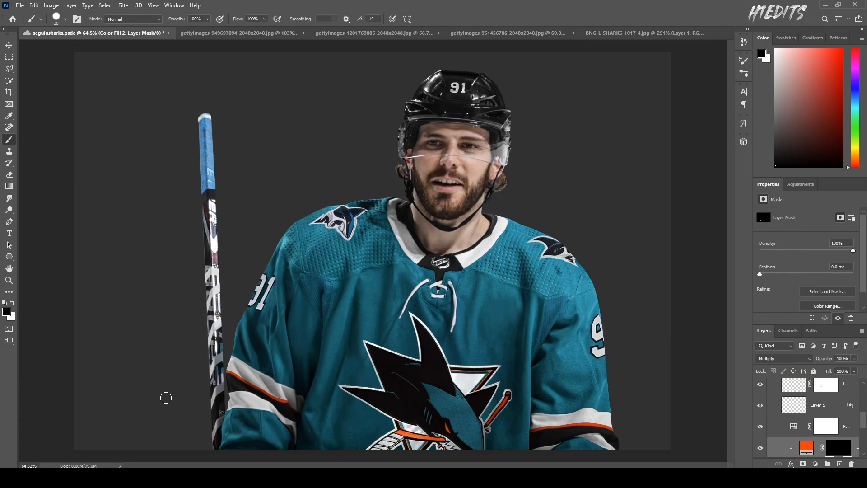
{"action": "scroll", "coordinate": [542, 246], "scroll_direction": "up", "scroll_amount": 1}
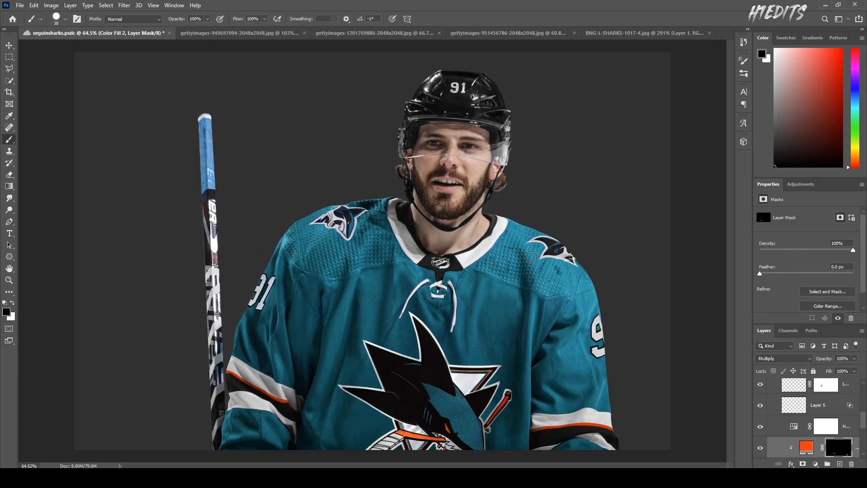
{"action": "left_click", "coordinate": [354, 33]}
{"action": "scroll", "coordinate": [387, 232], "scroll_direction": "up", "scroll_amount": 4}
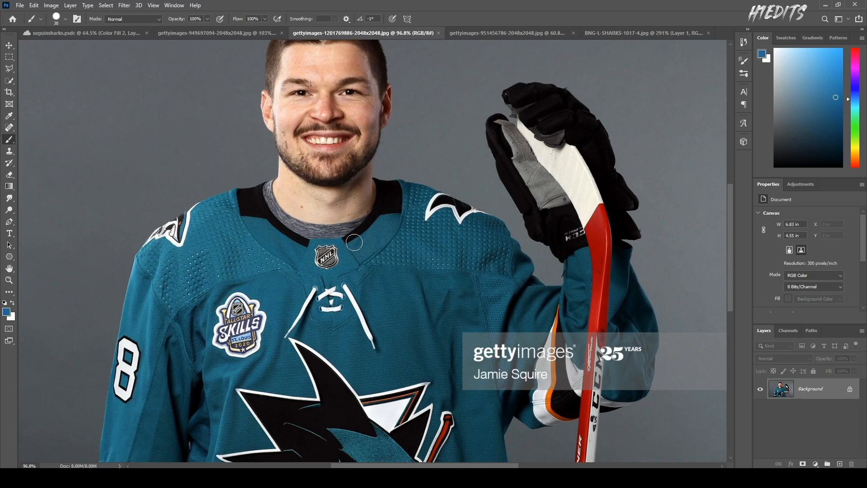
{"action": "left_click", "coordinate": [131, 33]}
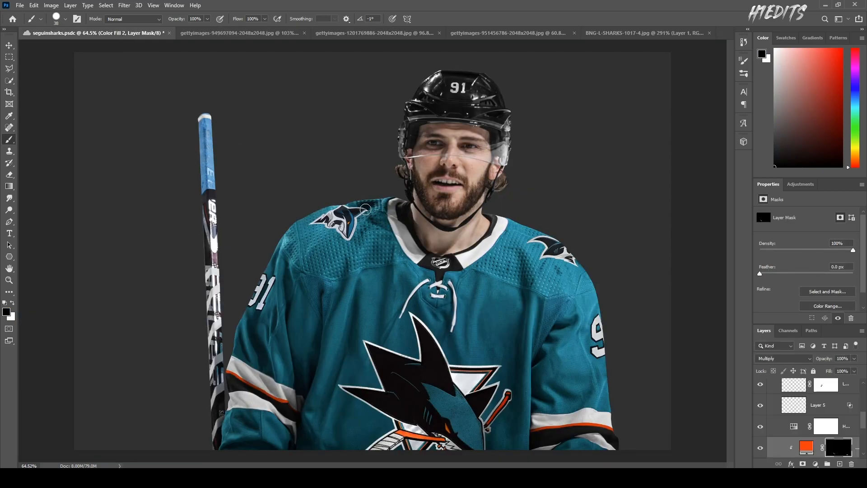
{"action": "scroll", "coordinate": [364, 209], "scroll_direction": "up", "scroll_amount": 1}
{"action": "key", "text": "v"}
{"action": "left_click", "coordinate": [406, 238]}
{"action": "scroll", "coordinate": [331, 252], "scroll_direction": "down", "scroll_amount": 2}
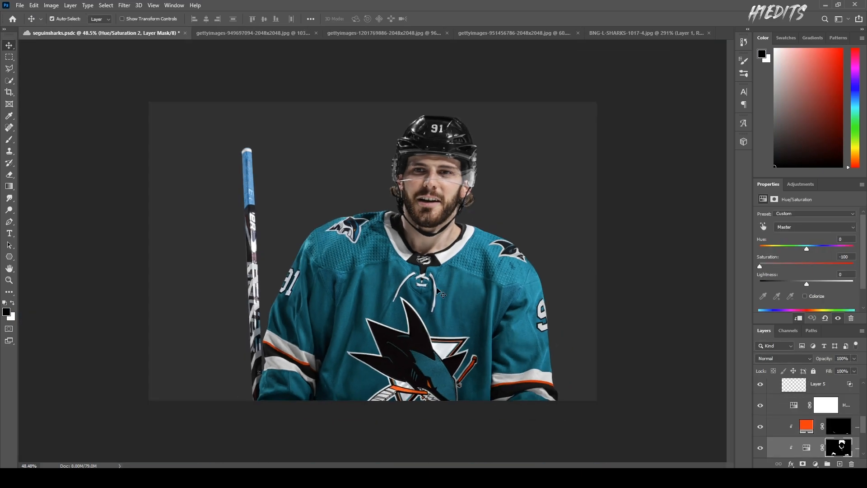
Step: Compare the finished sleeve stripes and overall jersey with the gettyimages-949697094 photo
{"action": "left_click", "coordinate": [301, 34]}
{"action": "scroll", "coordinate": [342, 207], "scroll_direction": "down", "scroll_amount": 2}
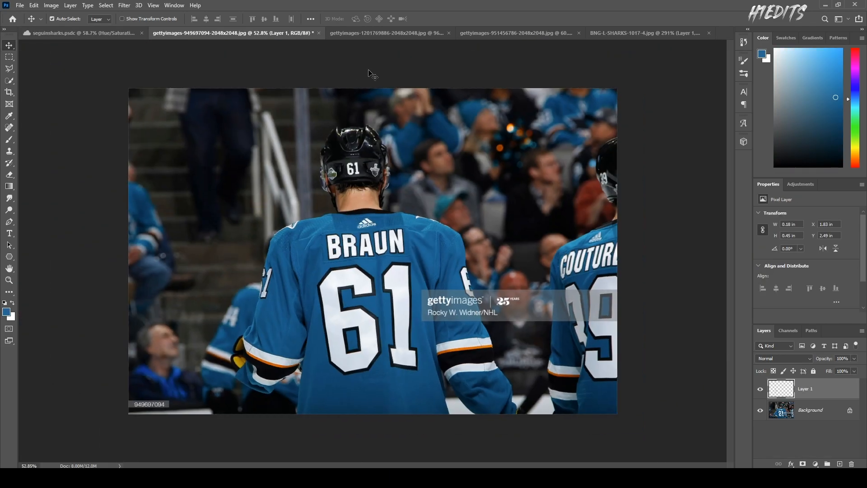
{"action": "left_click", "coordinate": [132, 34]}
{"action": "scroll", "coordinate": [333, 294], "scroll_direction": "down", "scroll_amount": 2}
{"action": "scroll", "coordinate": [317, 304], "scroll_direction": "up", "scroll_amount": 1}
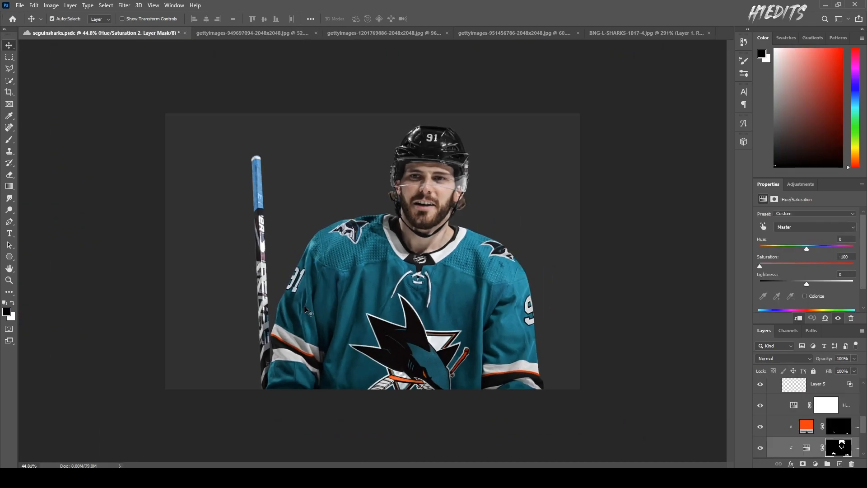
{"action": "key", "text": "alt+Tab"}
{"action": "left_click_drag", "start_coordinate": [561, 200], "coordinate": [211, 260]}
{"action": "scroll", "coordinate": [323, 259], "scroll_direction": "down", "scroll_amount": 2}
{"action": "key", "text": "Return"}
{"action": "scroll", "coordinate": [280, 261], "scroll_direction": "up", "scroll_amount": 4}
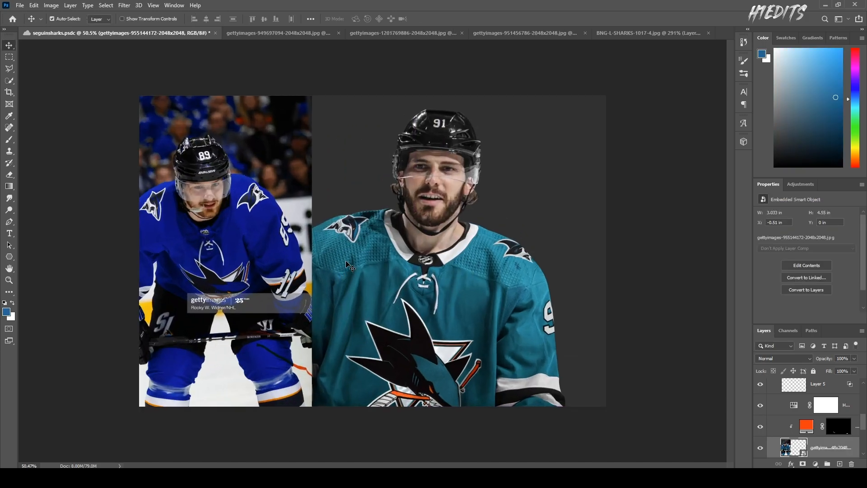
{"action": "key", "text": "ctrl+z"}
Step: Place the gettyimages-955144172 photo above the top layer of the Seguin Mask group, along the canvas's left side beside the player
{"action": "scroll", "coordinate": [812, 401], "scroll_direction": "up", "scroll_amount": 5}
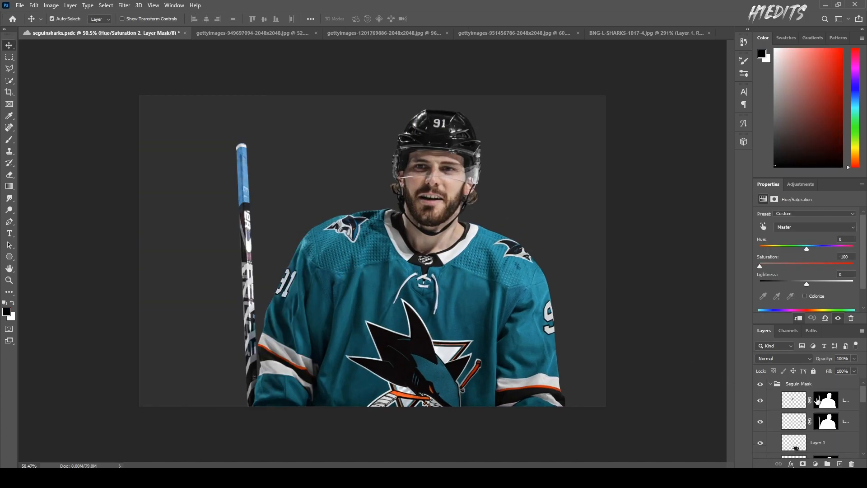
{"action": "left_click", "coordinate": [847, 398]}
{"action": "key", "text": "alt+Tab"}
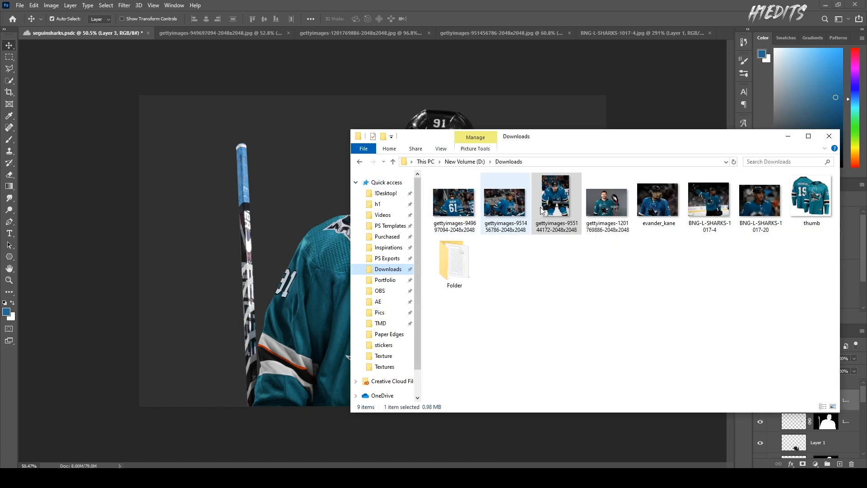
{"action": "left_click_drag", "start_coordinate": [556, 199], "coordinate": [140, 226]}
{"action": "left_click_drag", "start_coordinate": [366, 258], "coordinate": [178, 260]}
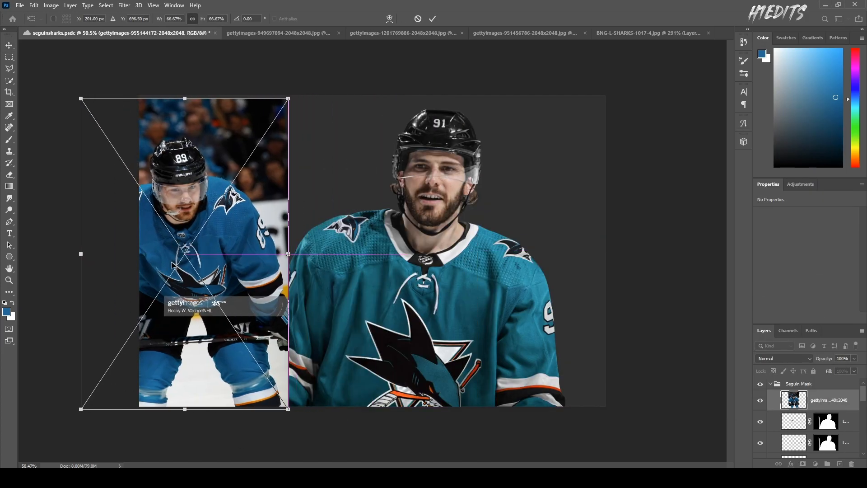
{"action": "key", "text": "Return"}
{"action": "scroll", "coordinate": [347, 251], "scroll_direction": "up", "scroll_amount": 4}
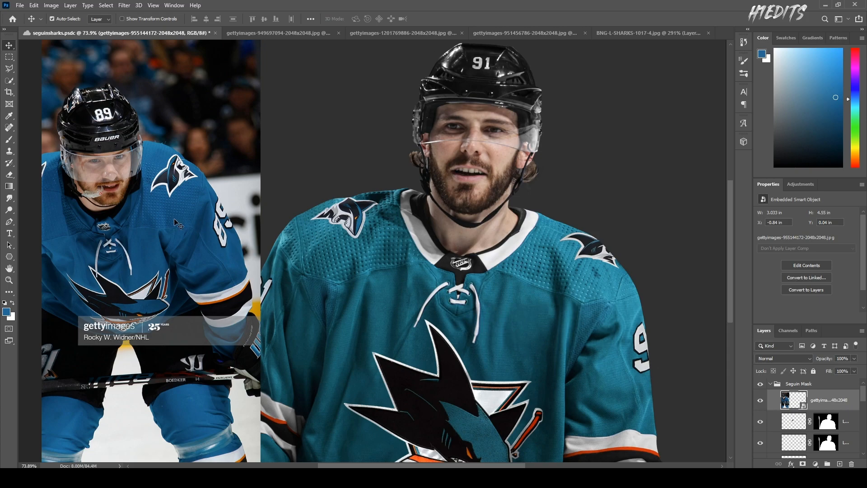
Step: Enlarge the shark patch on the player's left shoulder to 0.66 in wide and replace its layer mask with a new player-silhouette mask
{"action": "left_click", "coordinate": [605, 256]}
{"action": "scroll", "coordinate": [600, 229], "scroll_direction": "up", "scroll_amount": 7}
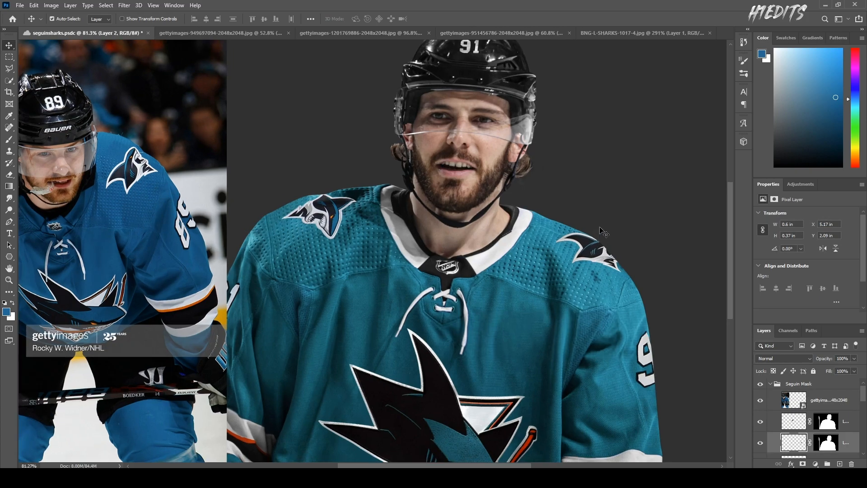
{"action": "key", "text": "ctrl+t"}
{"action": "left_click_drag", "start_coordinate": [520, 236], "coordinate": [510, 230]}
{"action": "key", "text": "Return"}
{"action": "right_click", "coordinate": [826, 441]}
{"action": "left_click", "coordinate": [822, 394]}
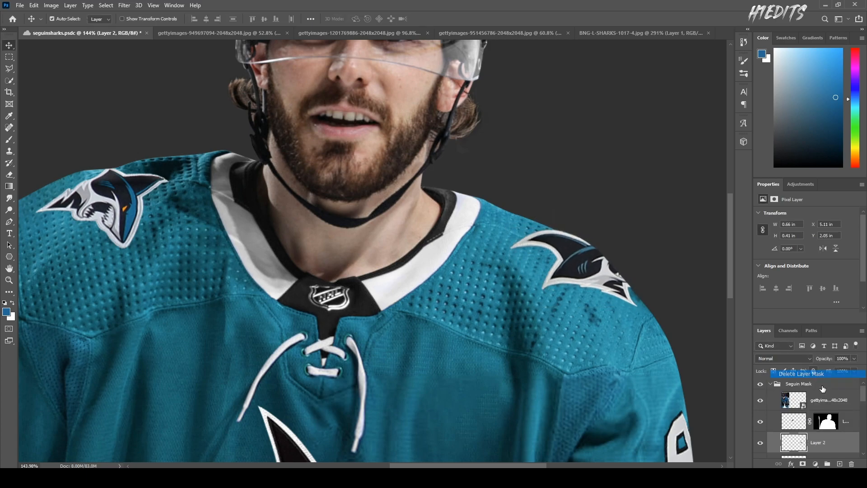
{"action": "left_click", "coordinate": [827, 443]}
{"action": "scroll", "coordinate": [540, 305], "scroll_direction": "down", "scroll_amount": 7}
{"action": "scroll", "coordinate": [541, 306], "scroll_direction": "down", "scroll_amount": 5}
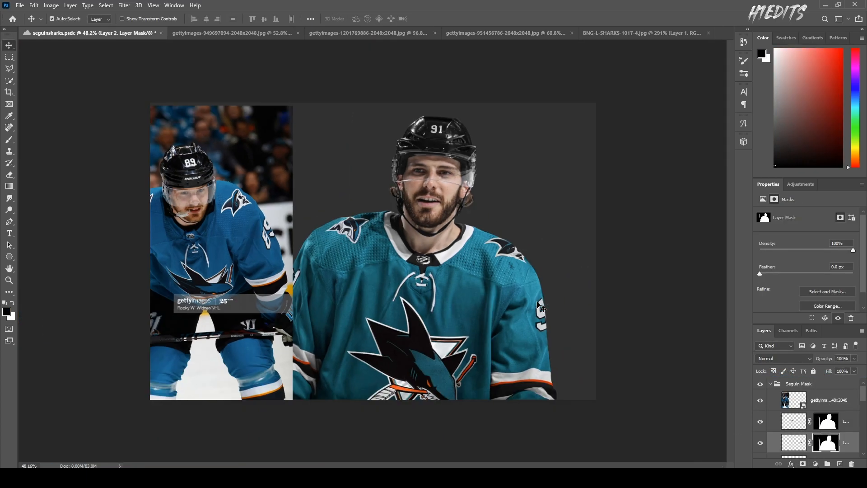
Step: Move the left shoulder's shark patch down about 0.027 in and mask it again with the player silhouette
{"action": "scroll", "coordinate": [541, 305], "scroll_direction": "up", "scroll_amount": 7}
{"action": "left_click_drag", "start_coordinate": [572, 242], "coordinate": [583, 254]}
{"action": "key", "text": "ctrl+z"}
{"action": "key", "text": "ctrl+z"}
{"action": "key", "text": "ctrl+z"}
{"action": "key", "text": "ctrl+z"}
{"action": "key", "text": "ctrl+z"}
{"action": "key", "text": "ctrl+z"}
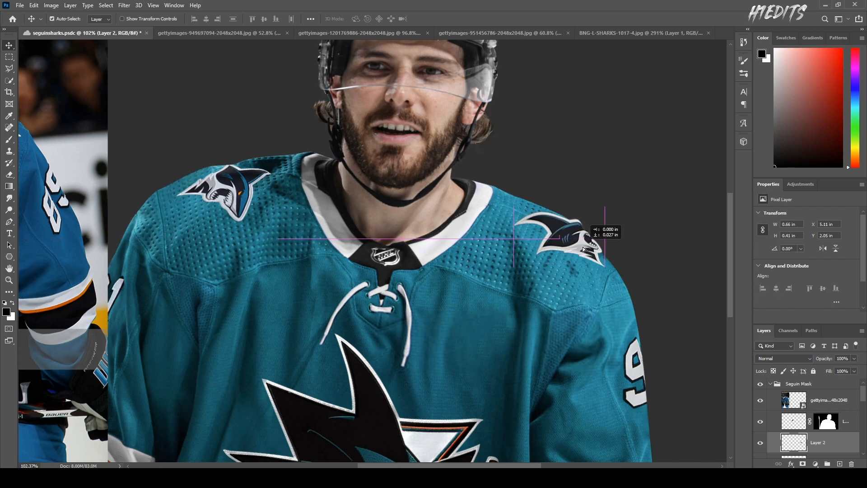
{"action": "left_click", "coordinate": [823, 426], "text": "ctrl"}
{"action": "left_click", "coordinate": [803, 464]}
Step: Shift the placed reference photo slightly left to uncover more of the player's sleeve, and save the document
{"action": "scroll", "coordinate": [602, 338], "scroll_direction": "down", "scroll_amount": 7}
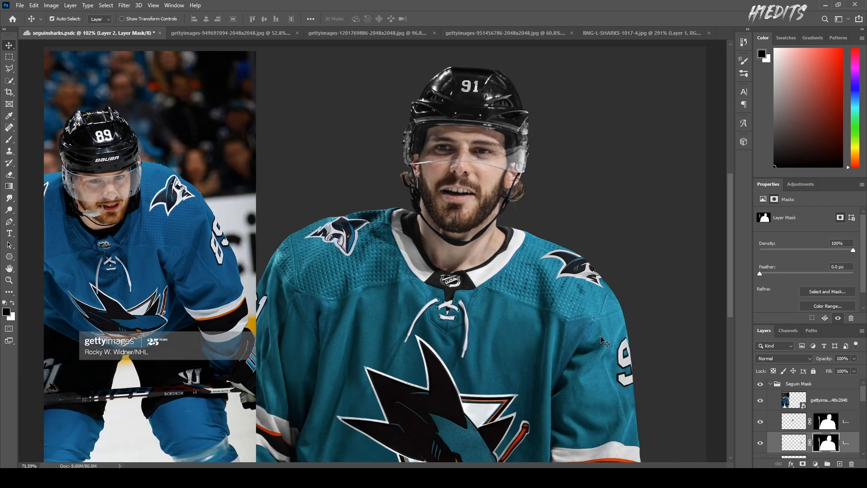
{"action": "scroll", "coordinate": [374, 249], "scroll_direction": "up", "scroll_amount": 2}
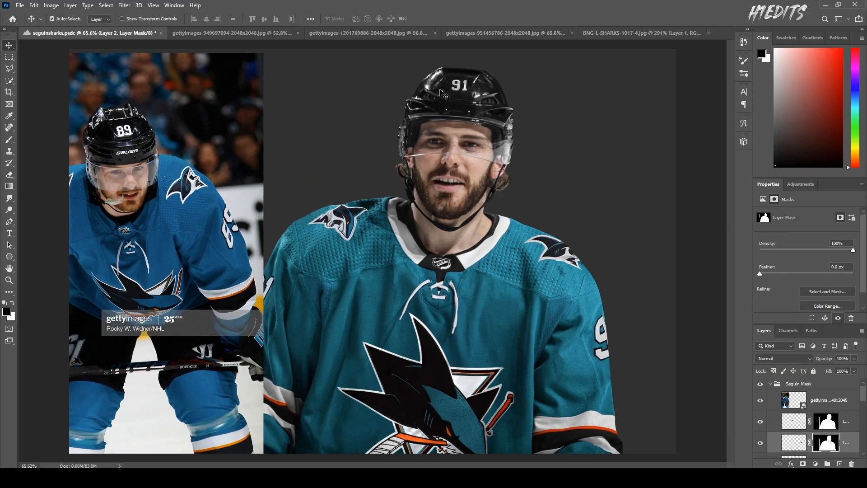
{"action": "mouse_move", "coordinate": [193, 272]}
{"action": "left_mouse_down"}
{"action": "mouse_move", "coordinate": [207, 273]}
{"action": "mouse_move", "coordinate": [182, 268]}
{"action": "left_mouse_up"}
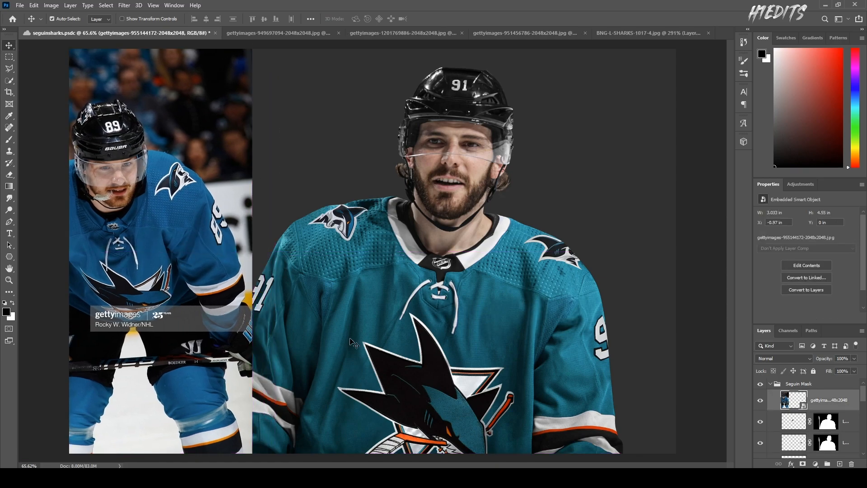
{"action": "scroll", "coordinate": [218, 337], "scroll_direction": "down", "scroll_amount": 2}
{"action": "mouse_move", "coordinate": [206, 341]}
{"action": "left_mouse_down"}
{"action": "mouse_move", "coordinate": [660, 306]}
{"action": "mouse_move", "coordinate": [602, 323]}
{"action": "mouse_move", "coordinate": [250, 325]}
{"action": "mouse_move", "coordinate": [263, 324]}
{"action": "mouse_move", "coordinate": [147, 334]}
{"action": "mouse_move", "coordinate": [208, 334]}
{"action": "mouse_move", "coordinate": [201, 334]}
{"action": "left_mouse_up"}
{"action": "key", "text": "ctrl+s"}
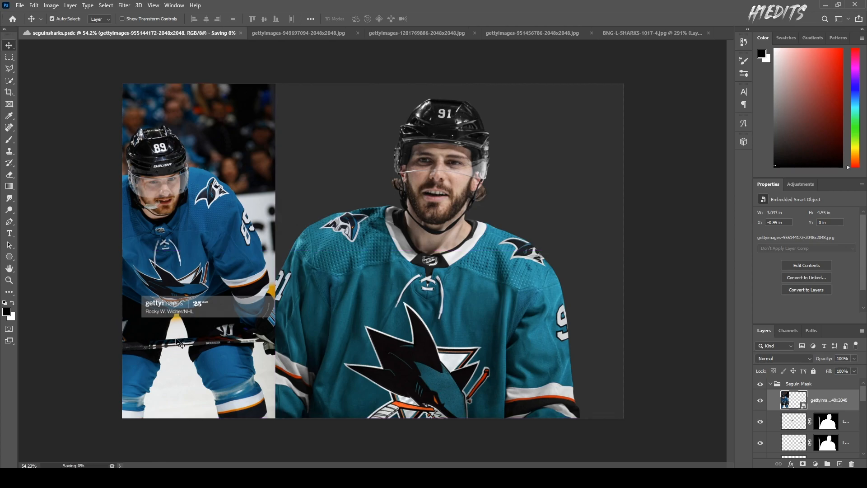
Step: Remove the placed reference photo and select the seguin copy layer together with its clipped orange fill and Hue/Saturation adjustments
{"action": "scroll", "coordinate": [202, 311], "scroll_direction": "down", "scroll_amount": 1}
{"action": "scroll", "coordinate": [197, 307], "scroll_direction": "up", "scroll_amount": 3}
{"action": "scroll", "coordinate": [189, 301], "scroll_direction": "down", "scroll_amount": 3}
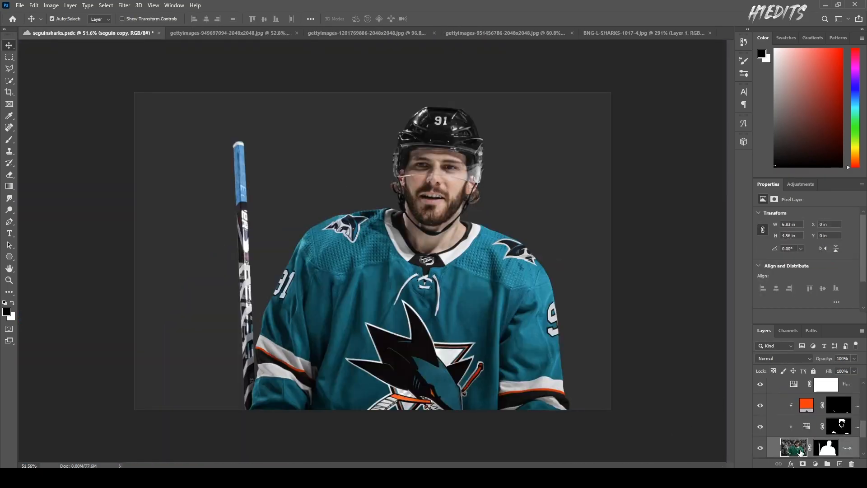
{"action": "left_click", "coordinate": [779, 409], "text": "shift"}
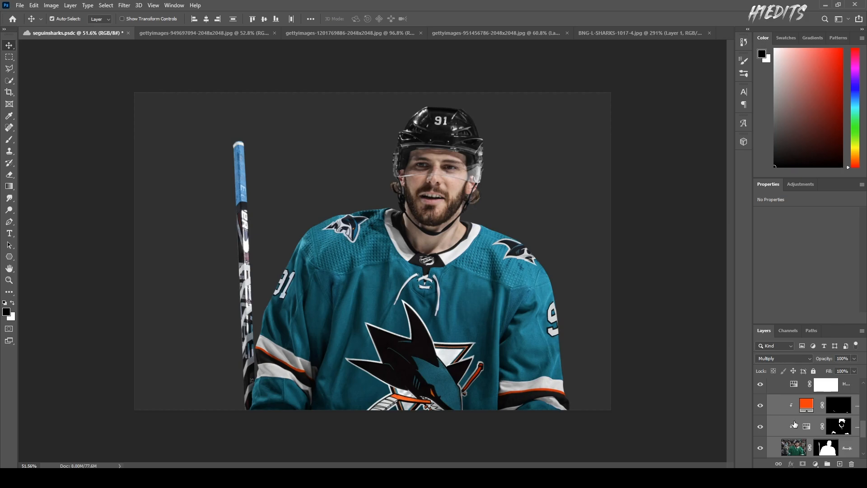
Step: Try to duplicate the player layer with its clipped adjustments and merge the duplicates into one movable layer
{"action": "left_click_drag", "start_coordinate": [783, 427], "coordinate": [784, 405]}
{"action": "right_click", "coordinate": [789, 413]}
{"action": "left_click", "coordinate": [791, 293]}
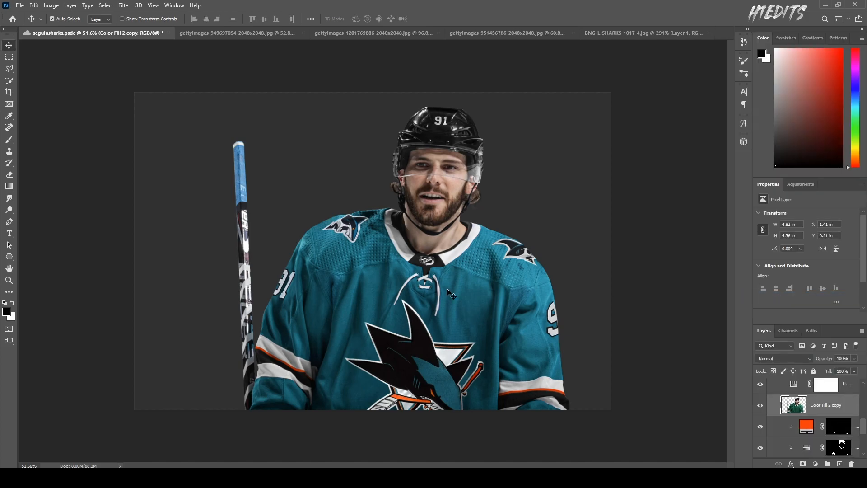
{"action": "left_click_drag", "start_coordinate": [499, 337], "coordinate": [244, 231]}
{"action": "key", "text": "ctrl+z"}
{"action": "key", "text": "ctrl+z"}
{"action": "key", "text": "ctrl+z"}
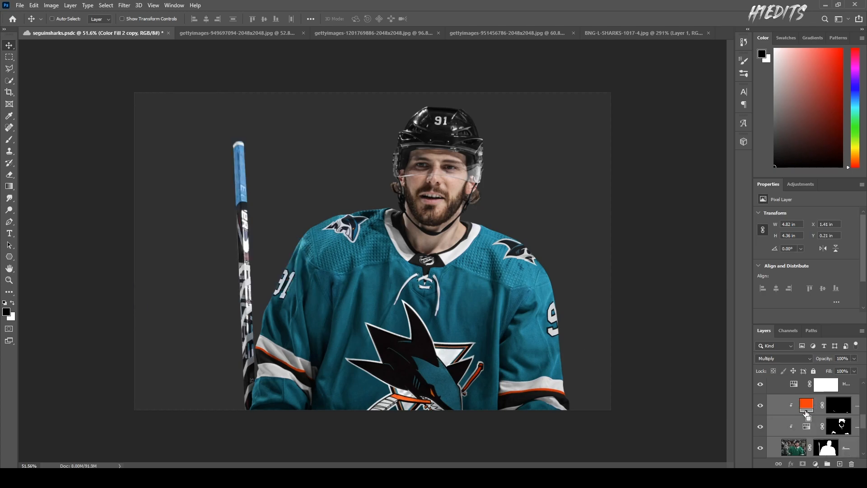
Step: Undo the merged duplicate of the player layer and its clipped adjustments
{"action": "scroll", "coordinate": [813, 418], "scroll_direction": "up", "scroll_amount": 1}
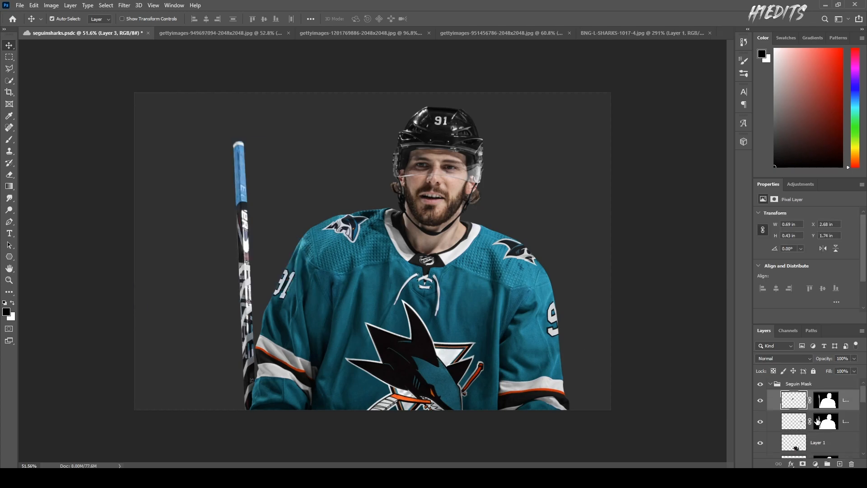
{"action": "key", "text": "ctrl+z"}
{"action": "key", "text": "ctrl+z"}
{"action": "key", "text": "ctrl+z"}
{"action": "key", "text": "ctrl+z"}
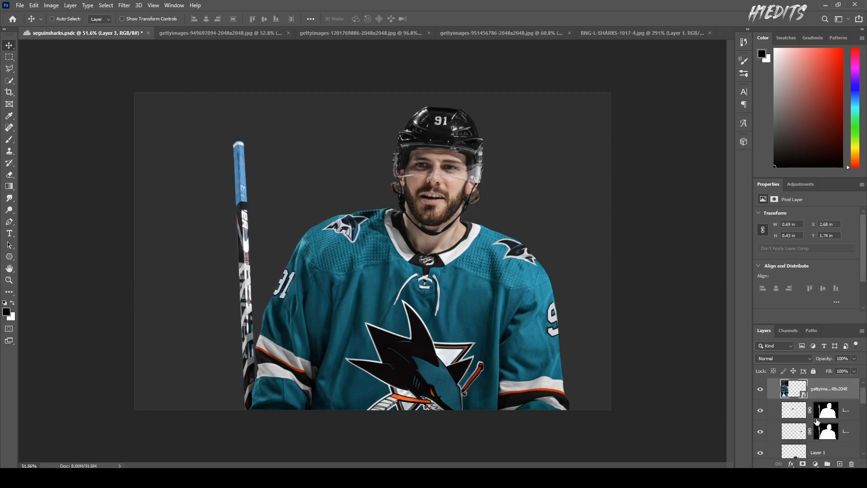
{"action": "key", "text": "ctrl+z"}
{"action": "key", "text": "ctrl+z"}
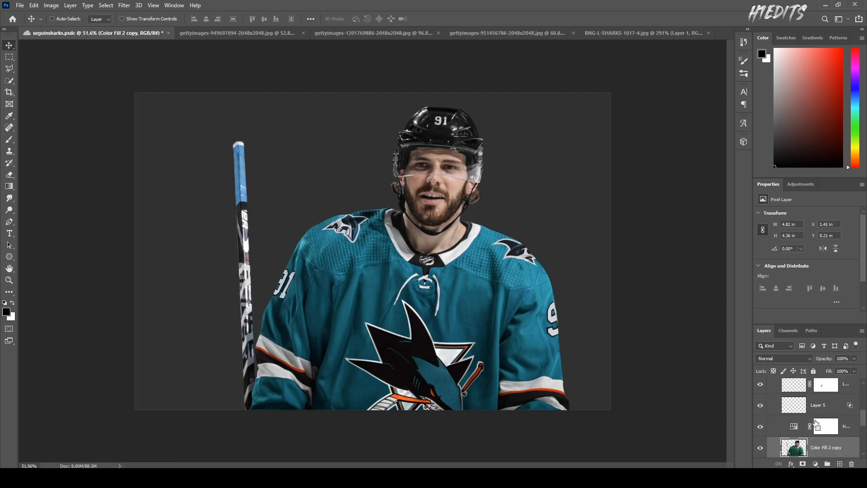
{"action": "key", "text": "ctrl+z"}
{"action": "key", "text": "ctrl+z"}
{"action": "key", "text": "ctrl+z"}
{"action": "key", "text": "ctrl+z"}
{"action": "key", "text": "ctrl+z"}
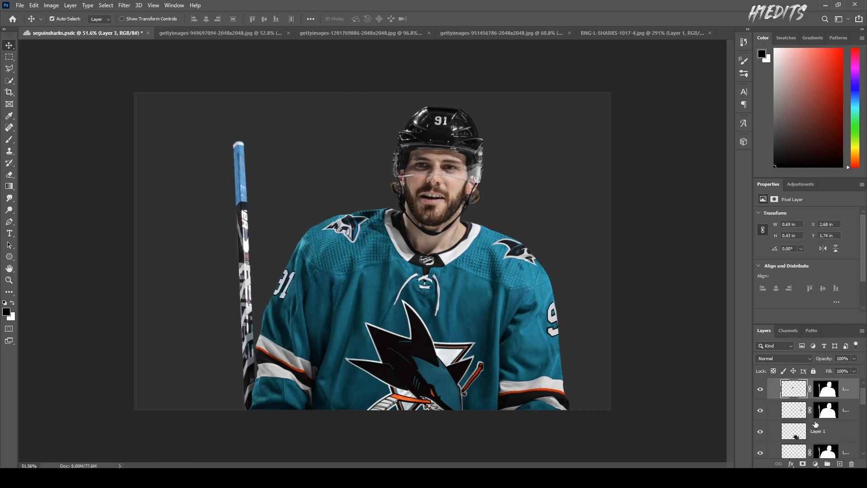
Step: Duplicate the seguin copy layer with its mask directly below the Hue/Saturation 1 adjustment
{"action": "scroll", "coordinate": [815, 424], "scroll_direction": "down", "scroll_amount": 3}
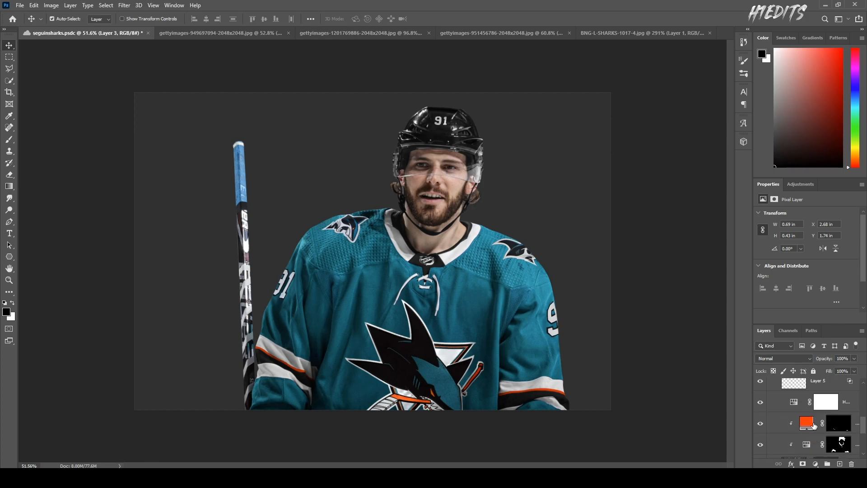
{"action": "left_click", "coordinate": [760, 402]}
{"action": "left_click", "coordinate": [788, 408]}
{"action": "scroll", "coordinate": [787, 414], "scroll_direction": "down", "scroll_amount": 3}
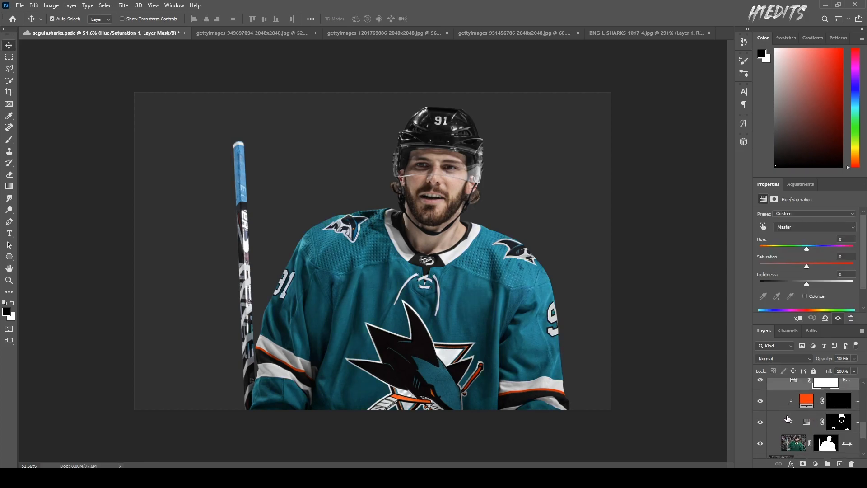
{"action": "left_click", "coordinate": [845, 439]}
{"action": "left_click_drag", "start_coordinate": [846, 444], "coordinate": [836, 409]}
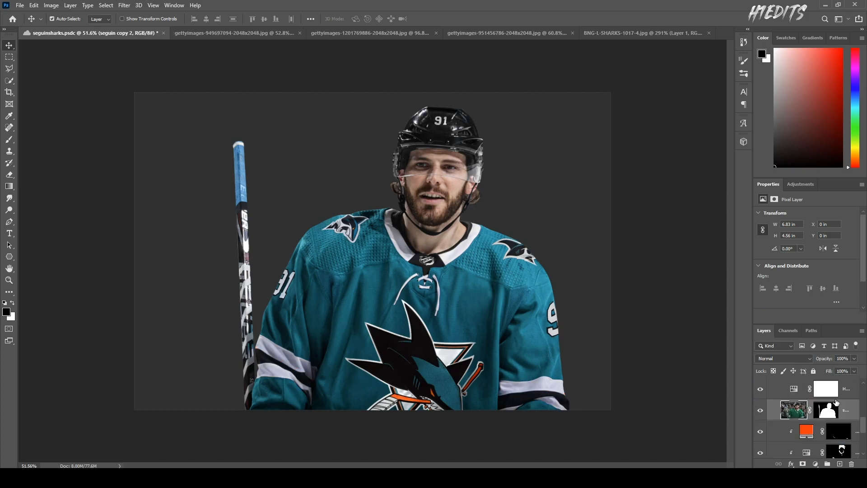
Step: Duplicate the Hue/Saturation 1 adjustment and merge one of the two with the seguin copy 2 layer
{"action": "left_click", "coordinate": [839, 394]}
{"action": "key", "text": "ctrl+j"}
{"action": "left_click", "coordinate": [846, 414]}
{"action": "left_click", "coordinate": [845, 428], "text": "ctrl"}
{"action": "right_click", "coordinate": [846, 429]}
{"action": "left_click", "coordinate": [778, 323]}
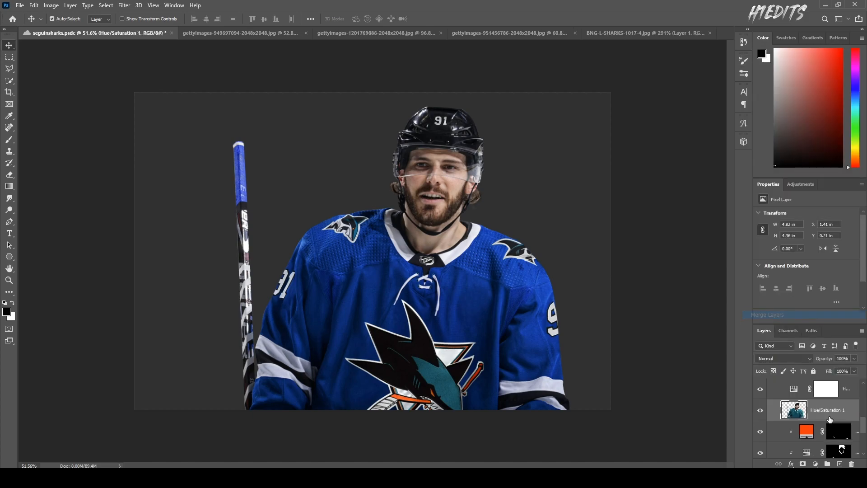
Step: Move the merged player layer to the top of the Seguin Mask group and copy a lassoed area of plain chest fabric to a new layer
{"action": "left_click_drag", "start_coordinate": [823, 369], "coordinate": [825, 400]}
{"action": "scroll", "coordinate": [474, 289], "scroll_direction": "up", "scroll_amount": 3}
{"action": "scroll", "coordinate": [470, 288], "scroll_direction": "down", "scroll_amount": 3}
{"action": "key", "text": "l"}
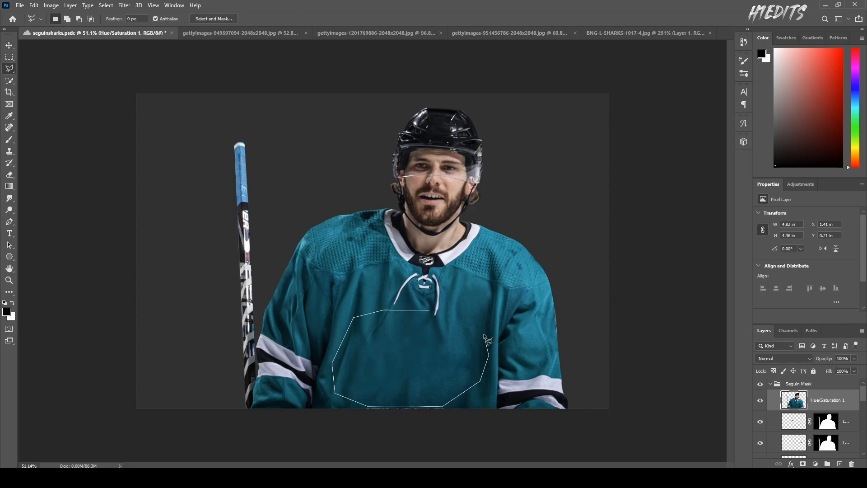
{"action": "left_click", "coordinate": [428, 313]}
{"action": "key", "text": "ctrl+j"}
Step: Delete the merged player layer and move the copied teal fabric piece up over the player's collar
{"action": "left_click", "coordinate": [822, 420]}
{"action": "key", "text": "Delete"}
{"action": "left_click", "coordinate": [817, 403]}
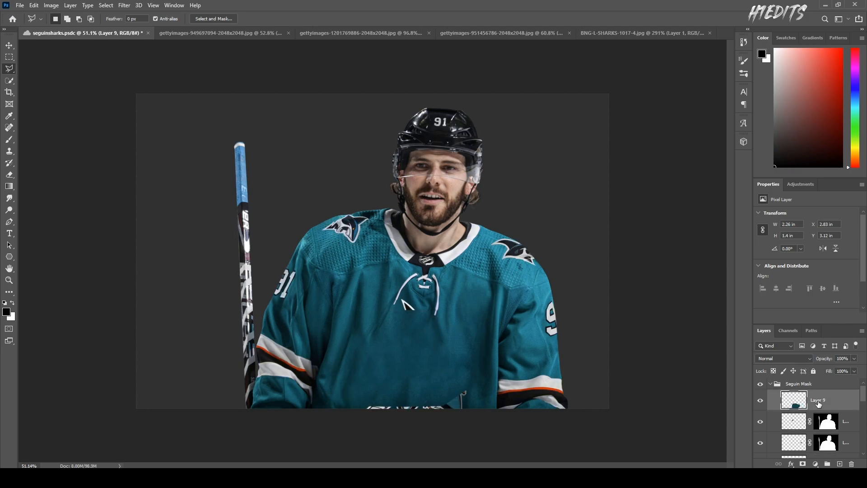
{"action": "scroll", "coordinate": [417, 320], "scroll_direction": "up", "scroll_amount": 4}
{"action": "key", "text": "v"}
{"action": "left_click_drag", "start_coordinate": [446, 415], "coordinate": [489, 232]}
{"action": "left_click_drag", "start_coordinate": [480, 234], "coordinate": [483, 243]}
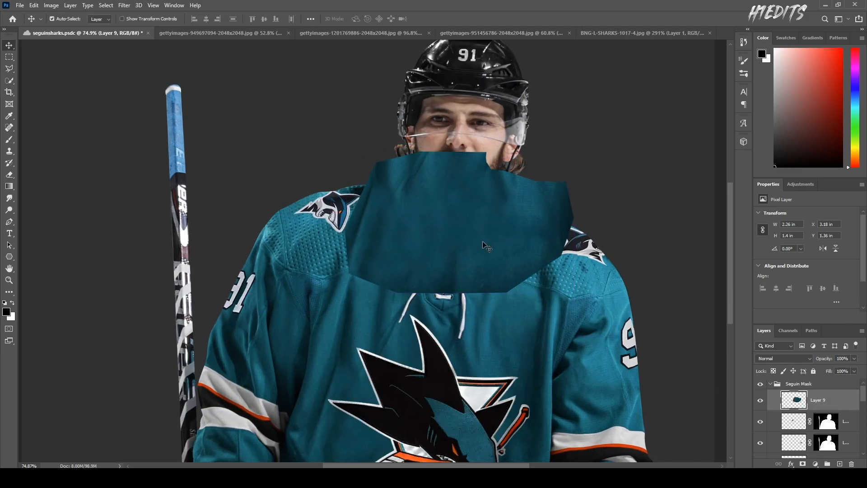
Step: Set the blending mode of the teal fabric piece to Darker Color
{"action": "left_click", "coordinate": [774, 358]}
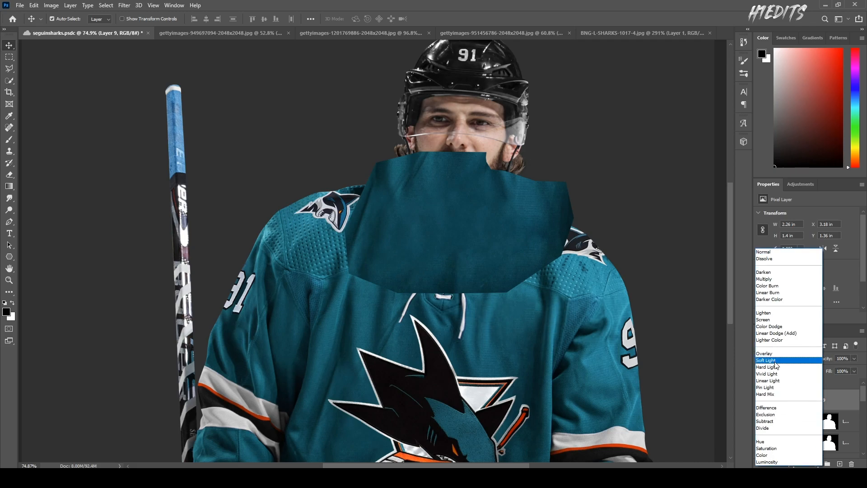
{"action": "left_click", "coordinate": [784, 299]}
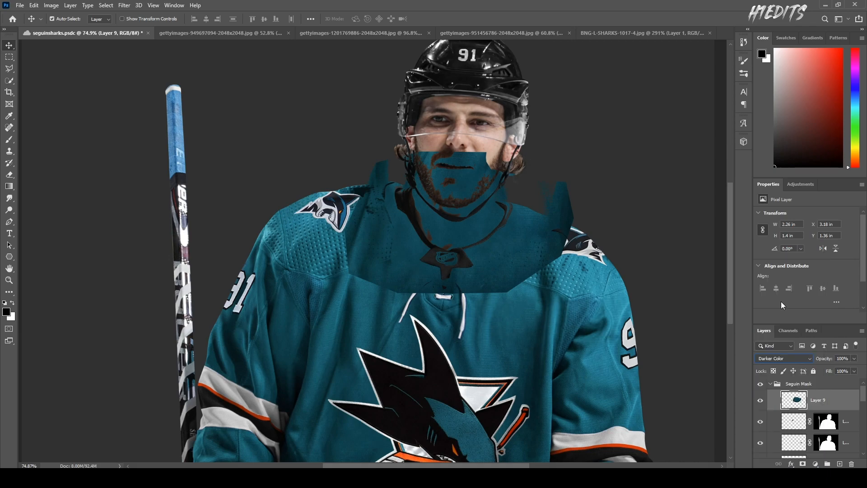
{"action": "scroll", "coordinate": [415, 214], "scroll_direction": "up", "scroll_amount": 5}
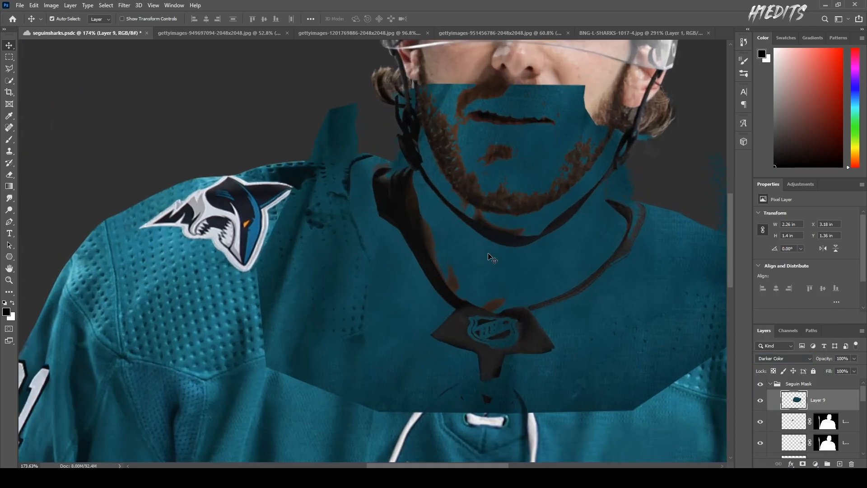
{"action": "left_click", "coordinate": [785, 358]}
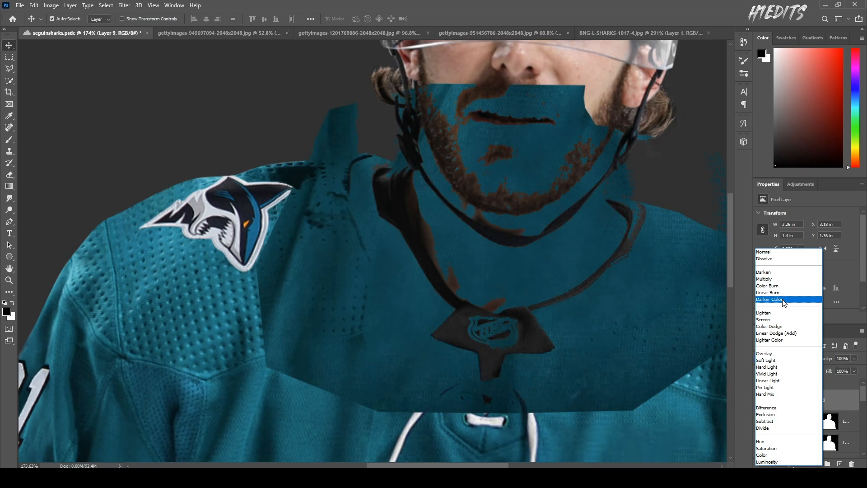
{"action": "left_click", "coordinate": [782, 299]}
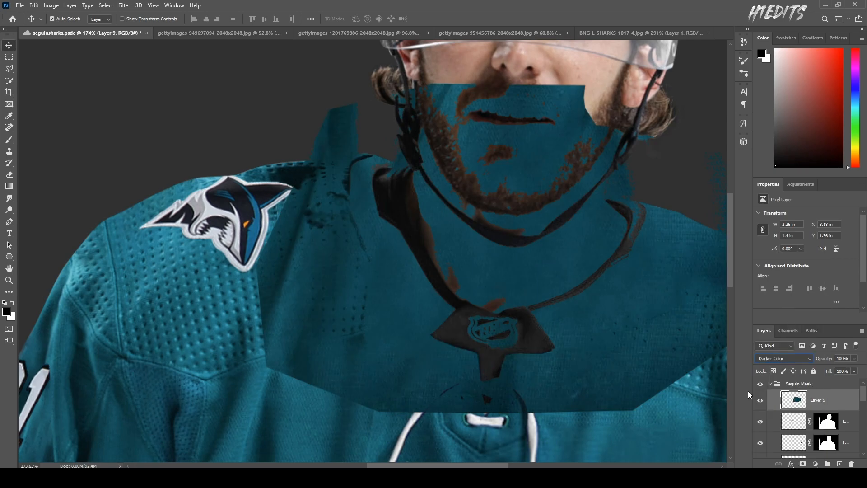
Step: Nudge the fabric piece slightly lower over the collar and hide it entirely with a black layer mask
{"action": "scroll", "coordinate": [408, 309], "scroll_direction": "down", "scroll_amount": 5}
{"action": "left_click_drag", "start_coordinate": [496, 337], "coordinate": [496, 340]}
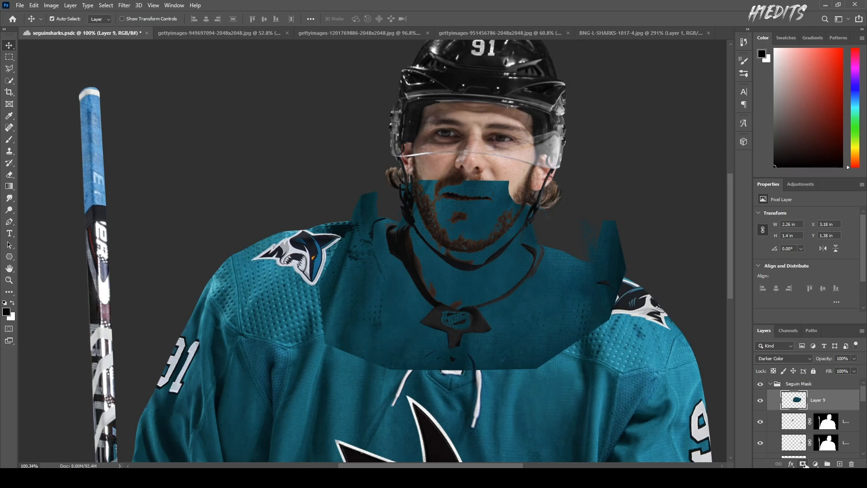
{"action": "left_click", "coordinate": [803, 463], "text": "alt"}
{"action": "scroll", "coordinate": [604, 339], "scroll_direction": "up", "scroll_amount": 3}
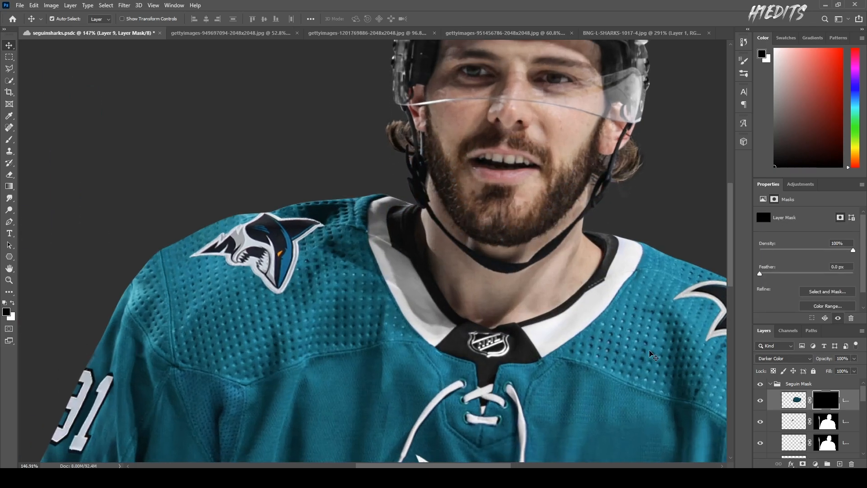
Step: Paint white on the fabric layer's mask to cover the white collar band with teal fabric
{"action": "key", "text": "b"}
{"action": "scroll", "coordinate": [335, 310], "scroll_direction": "up", "scroll_amount": 4}
{"action": "scroll", "coordinate": [458, 271], "scroll_direction": "up", "scroll_amount": 3}
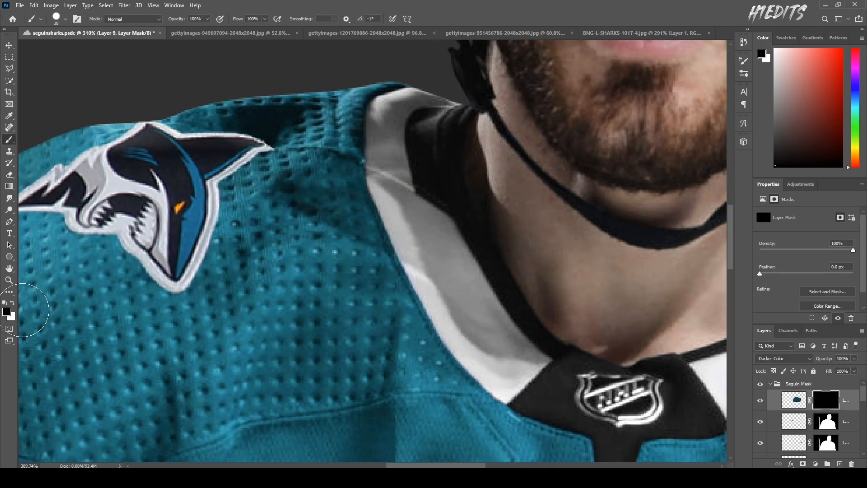
{"action": "left_click", "coordinate": [12, 303]}
{"action": "mouse_move", "coordinate": [406, 329]}
{"action": "left_mouse_down"}
{"action": "mouse_move", "coordinate": [352, 294]}
{"action": "mouse_move", "coordinate": [416, 283]}
{"action": "mouse_move", "coordinate": [426, 257]}
{"action": "mouse_move", "coordinate": [500, 365]}
{"action": "left_mouse_up"}
{"action": "key", "text": "ctrl+z"}
{"action": "key", "text": "bracketleft"}
{"action": "key", "text": "bracketleft"}
{"action": "key", "text": "bracketleft"}
{"action": "key", "text": "bracketleft"}
{"action": "key", "text": "bracketleft"}
{"action": "left_click_drag", "start_coordinate": [490, 386], "coordinate": [499, 392]}
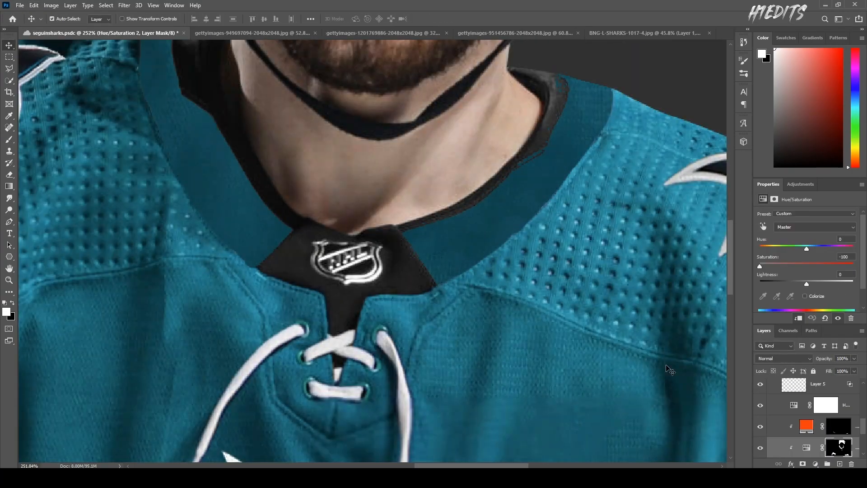
Step: Duplicate the teal collar fabric layer and replace the copy's mask with a fully black one
{"action": "key", "text": "ctrl+j"}
{"action": "left_click", "coordinate": [826, 389]}
{"action": "right_click", "coordinate": [826, 388]}
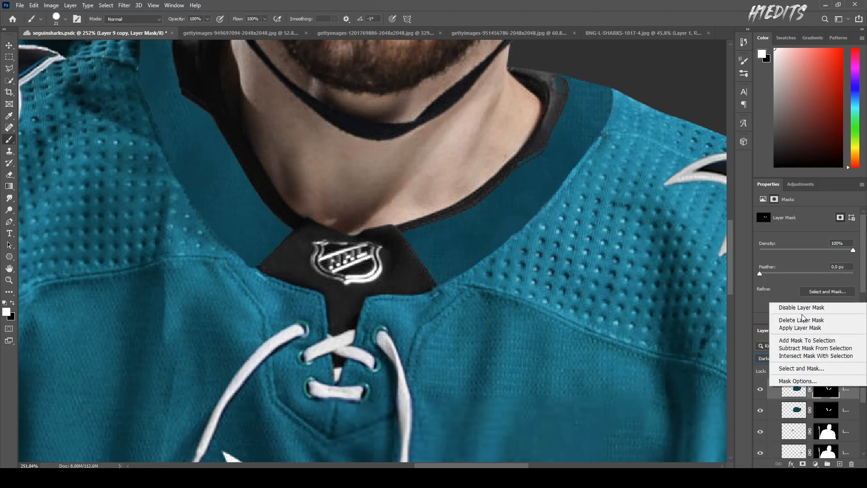
{"action": "left_click", "coordinate": [801, 320]}
{"action": "left_click", "coordinate": [803, 464], "text": "alt"}
{"action": "key", "text": "x"}
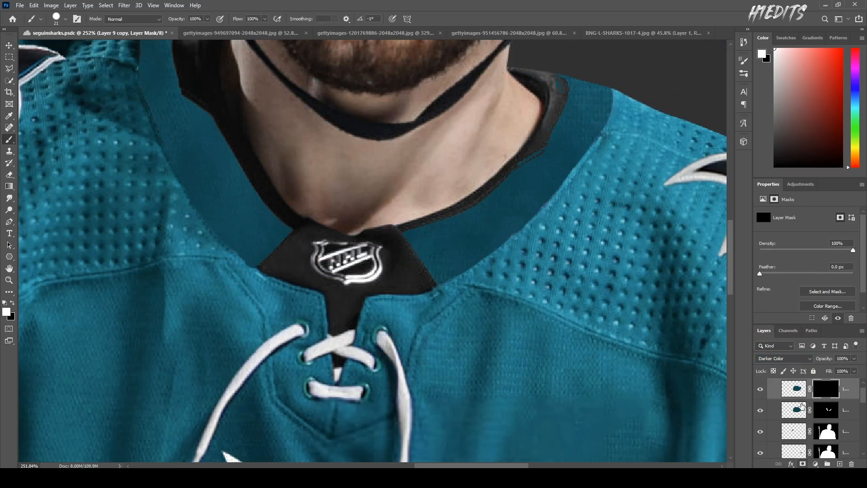
Step: Set the duplicated fabric layer's blending mode to Linear Dodge (Add)
{"action": "left_click", "coordinate": [791, 359]}
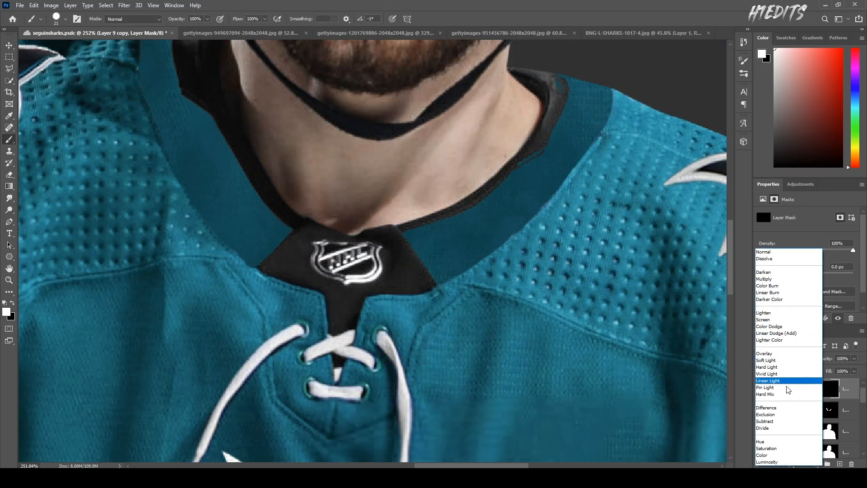
{"action": "left_click", "coordinate": [778, 334]}
{"action": "scroll", "coordinate": [364, 246], "scroll_direction": "up", "scroll_amount": 2}
{"action": "left_click_drag", "start_coordinate": [448, 275], "coordinate": [430, 286]}
{"action": "key", "text": "ctrl+z"}
{"action": "scroll", "coordinate": [432, 286], "scroll_direction": "up", "scroll_amount": 3}
{"action": "left_click", "coordinate": [825, 414], "text": "ctrl"}
{"action": "key", "text": "ctrl+d"}
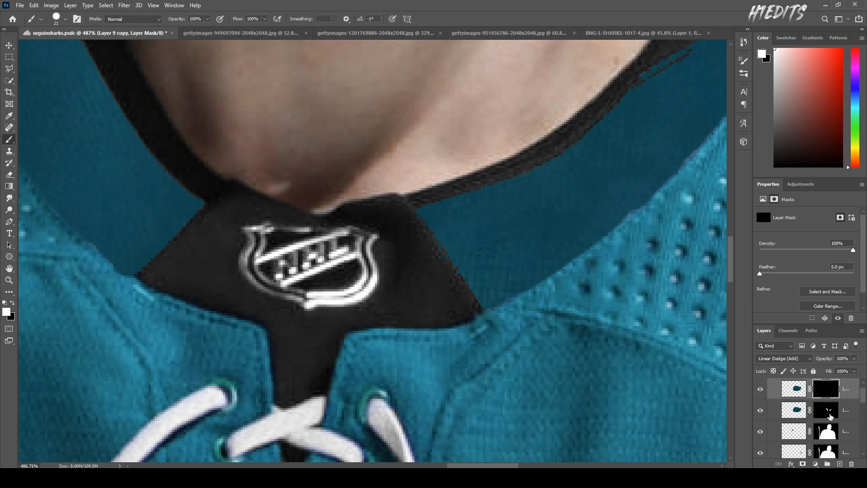
Step: Paint black on the Darker Color fabric layer's mask to clear teal spill from the black inner collar and neck edge
{"action": "left_click", "coordinate": [830, 414]}
{"action": "left_click", "coordinate": [13, 303]}
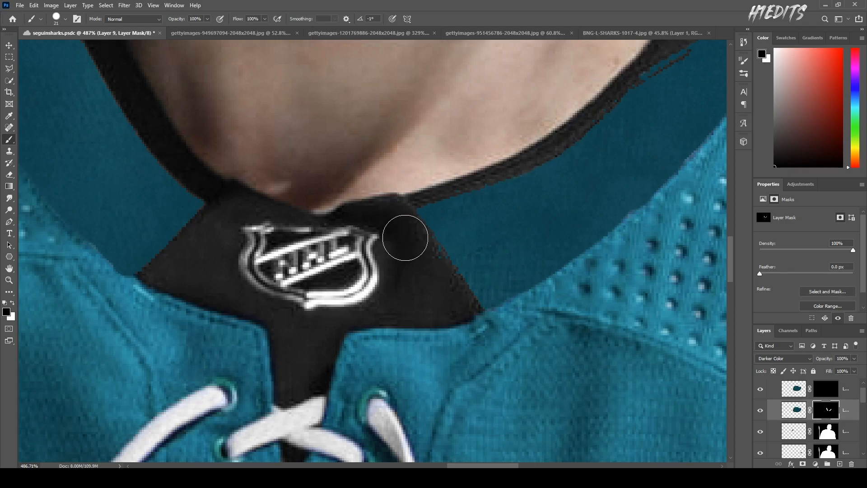
{"action": "scroll", "coordinate": [465, 329], "scroll_direction": "down", "scroll_amount": 3}
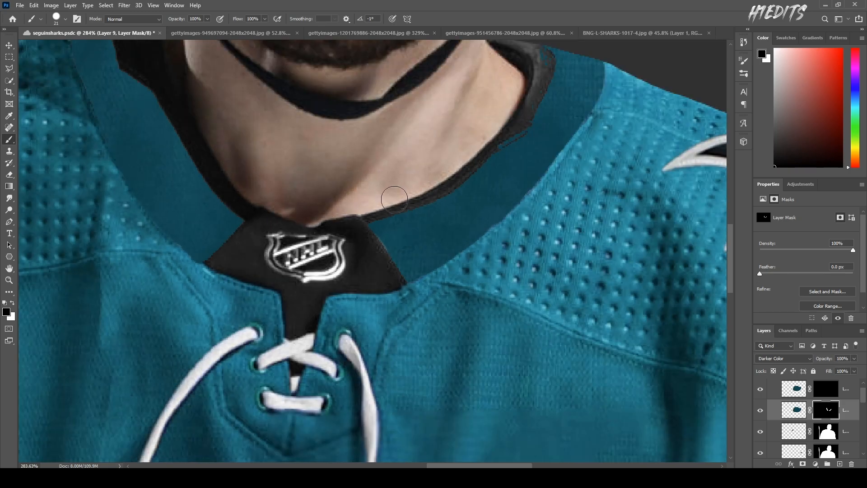
{"action": "mouse_move", "coordinate": [396, 199]}
{"action": "left_mouse_down"}
{"action": "mouse_move", "coordinate": [512, 125]}
{"action": "mouse_move", "coordinate": [470, 158]}
{"action": "mouse_move", "coordinate": [515, 120]}
{"action": "mouse_move", "coordinate": [536, 69]}
{"action": "left_mouse_up"}
{"action": "scroll", "coordinate": [435, 228], "scroll_direction": "down", "scroll_amount": 6}
{"action": "scroll", "coordinate": [288, 112], "scroll_direction": "up", "scroll_amount": 5}
{"action": "mouse_move", "coordinate": [301, 122]}
{"action": "left_mouse_down"}
{"action": "mouse_move", "coordinate": [306, 110]}
{"action": "mouse_move", "coordinate": [329, 108]}
{"action": "left_mouse_up"}
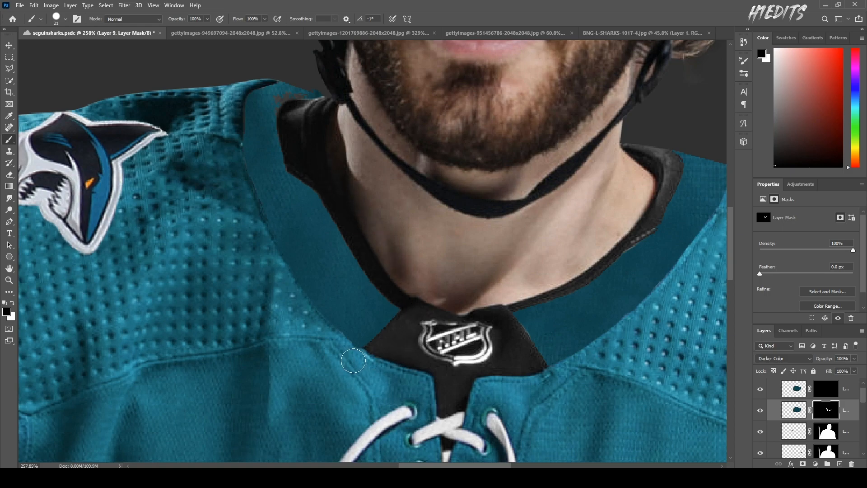
{"action": "scroll", "coordinate": [215, 325], "scroll_direction": "down", "scroll_amount": 4}
{"action": "scroll", "coordinate": [372, 391], "scroll_direction": "up", "scroll_amount": 3}
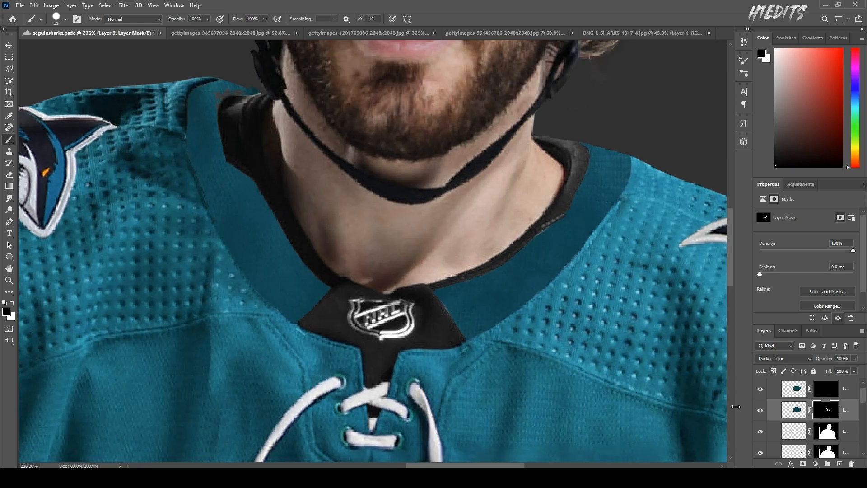
{"action": "right_click", "coordinate": [765, 383]}
{"action": "right_click", "coordinate": [760, 384]}
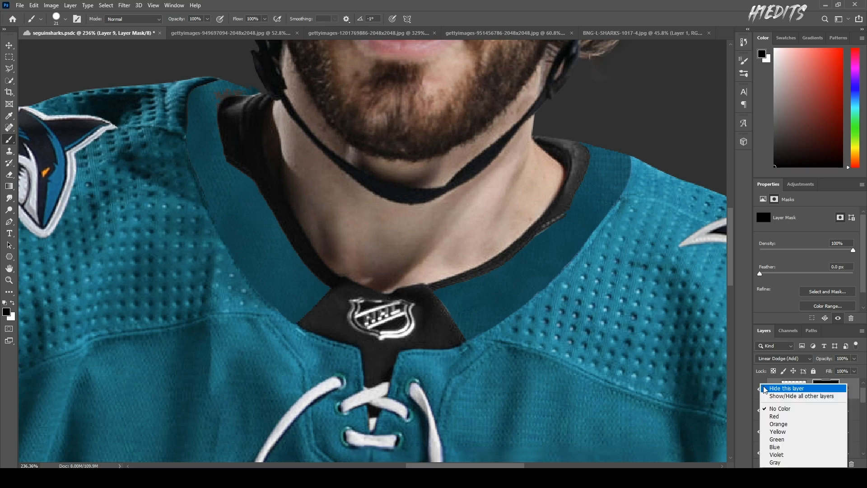
{"action": "left_click", "coordinate": [777, 438]}
{"action": "right_click", "coordinate": [761, 384]}
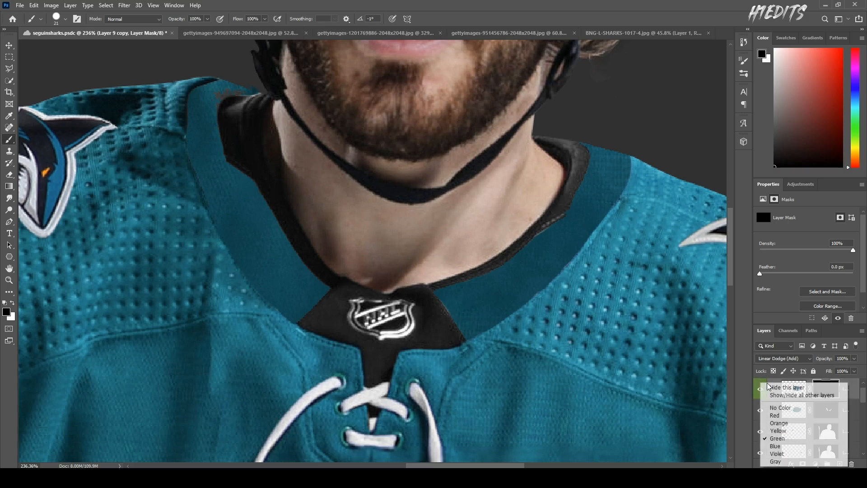
{"action": "left_click", "coordinate": [780, 408]}
Step: Try to paint the Linear Dodge fabric over the black front tab freehand with white on its mask
{"action": "scroll", "coordinate": [276, 292], "scroll_direction": "down", "scroll_amount": 5}
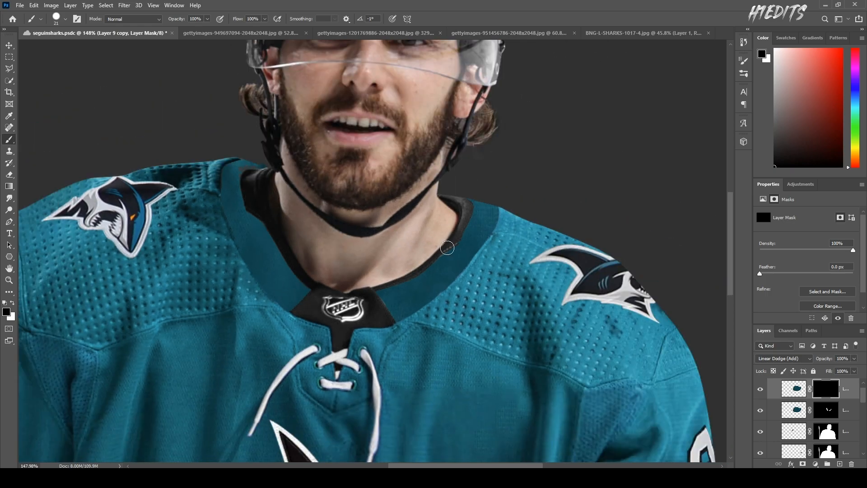
{"action": "scroll", "coordinate": [444, 248], "scroll_direction": "up", "scroll_amount": 4}
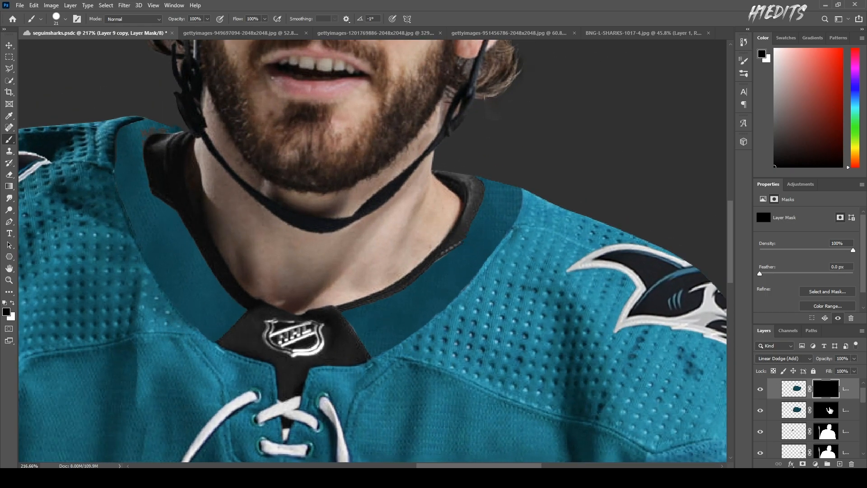
{"action": "left_click", "coordinate": [13, 303]}
{"action": "scroll", "coordinate": [307, 335], "scroll_direction": "up", "scroll_amount": 2}
{"action": "right_click", "coordinate": [312, 350], "text": "alt"}
{"action": "mouse_move", "coordinate": [250, 342]}
{"action": "left_mouse_down"}
{"action": "mouse_move", "coordinate": [327, 347]}
{"action": "mouse_move", "coordinate": [350, 368]}
{"action": "mouse_move", "coordinate": [383, 361]}
{"action": "left_mouse_up"}
{"action": "key", "text": "ctrl+z"}
{"action": "key", "text": "ctrl+z"}
{"action": "scroll", "coordinate": [364, 355], "scroll_direction": "up", "scroll_amount": 3}
{"action": "right_click", "coordinate": [364, 355], "text": "alt"}
{"action": "scroll", "coordinate": [359, 363], "scroll_direction": "down", "scroll_amount": 6}
{"action": "scroll", "coordinate": [298, 367], "scroll_direction": "up", "scroll_amount": 6}
Step: Trace a pen path around the black inner collar and the NHL tab, and convert it to a selection
{"action": "key", "text": "p"}
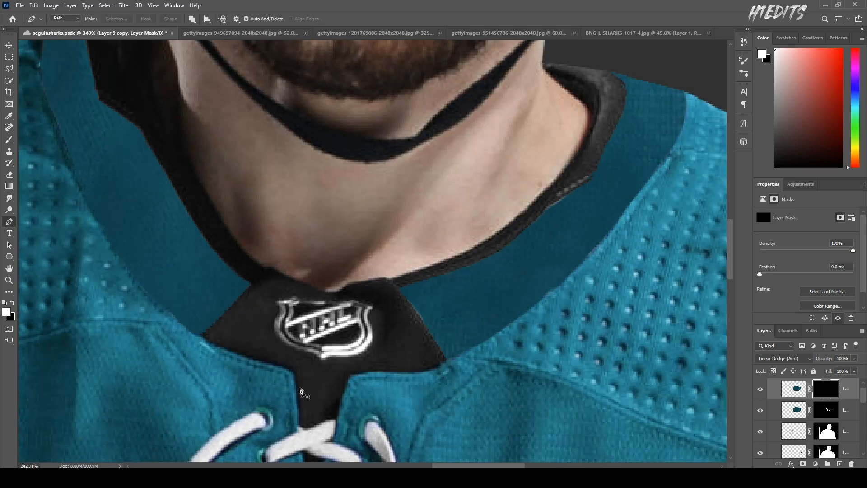
{"action": "left_click", "coordinate": [294, 376]}
{"action": "scroll", "coordinate": [311, 425], "scroll_direction": "down", "scroll_amount": 2}
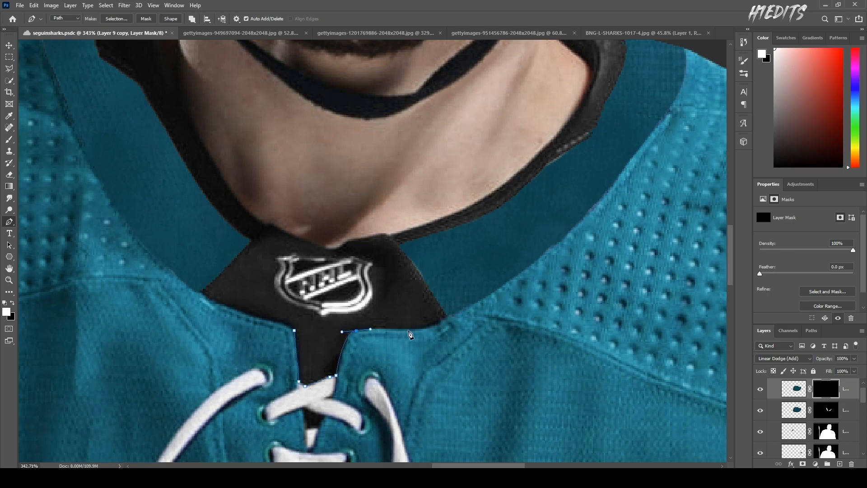
{"action": "left_click", "coordinate": [408, 257]}
{"action": "left_click", "coordinate": [465, 221]}
{"action": "left_click", "coordinate": [531, 180]}
{"action": "scroll", "coordinate": [589, 135], "scroll_direction": "up", "scroll_amount": 4}
{"action": "left_click", "coordinate": [627, 135]}
{"action": "left_click", "coordinate": [521, 265]}
{"action": "left_click", "coordinate": [320, 339]}
{"action": "left_click_drag", "start_coordinate": [220, 264], "coordinate": [183, 206]}
{"action": "left_click", "coordinate": [156, 52]}
{"action": "left_click", "coordinate": [99, 151]}
{"action": "left_click", "coordinate": [252, 334]}
{"action": "left_click", "coordinate": [203, 387]}
{"action": "left_click", "coordinate": [294, 424]}
{"action": "left_click", "coordinate": [116, 19]}
{"action": "key", "text": "Return"}
Step: Paint white on the Linear Dodge layer's mask within the selection to turn the inner collar and front tab teal
{"action": "scroll", "coordinate": [337, 273], "scroll_direction": "down", "scroll_amount": 5}
{"action": "key", "text": "b"}
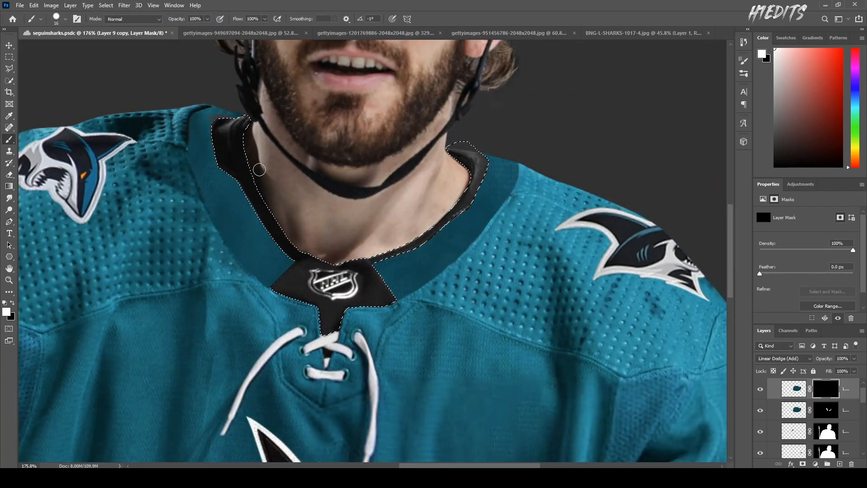
{"action": "scroll", "coordinate": [254, 169], "scroll_direction": "up", "scroll_amount": 3}
{"action": "left_click_drag", "start_coordinate": [169, 145], "coordinate": [195, 141]}
{"action": "mouse_move", "coordinate": [203, 109]}
{"action": "left_mouse_down"}
{"action": "mouse_move", "coordinate": [202, 137]}
{"action": "mouse_move", "coordinate": [277, 272]}
{"action": "mouse_move", "coordinate": [261, 306]}
{"action": "mouse_move", "coordinate": [265, 333]}
{"action": "mouse_move", "coordinate": [295, 366]}
{"action": "mouse_move", "coordinate": [354, 376]}
{"action": "mouse_move", "coordinate": [317, 363]}
{"action": "mouse_move", "coordinate": [360, 369]}
{"action": "mouse_move", "coordinate": [357, 363]}
{"action": "mouse_move", "coordinate": [396, 359]}
{"action": "mouse_move", "coordinate": [411, 337]}
{"action": "mouse_move", "coordinate": [420, 292]}
{"action": "left_mouse_up"}
{"action": "scroll", "coordinate": [406, 304], "scroll_direction": "up", "scroll_amount": 3}
{"action": "left_click_drag", "start_coordinate": [412, 324], "coordinate": [397, 326]}
{"action": "mouse_move", "coordinate": [371, 354]}
{"action": "left_mouse_down"}
{"action": "mouse_move", "coordinate": [394, 312]}
{"action": "mouse_move", "coordinate": [372, 302]}
{"action": "left_mouse_up"}
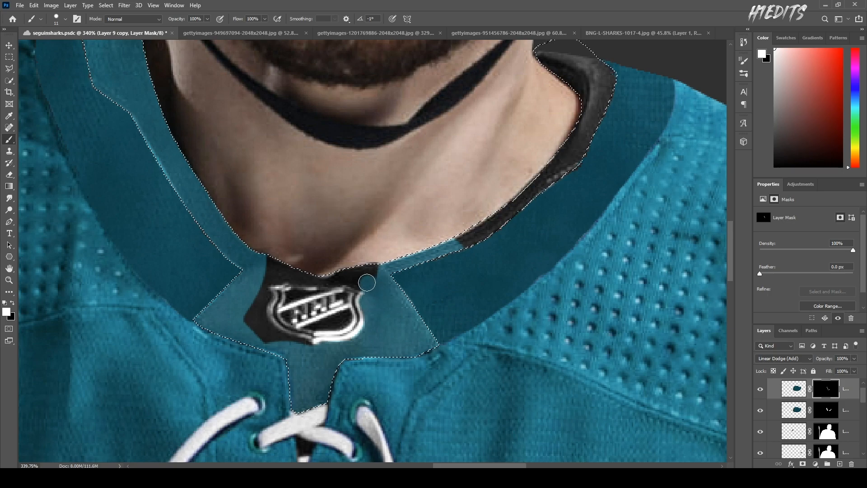
Step: Paint the remaining black areas around the NHL logo teal on the mask, keeping the logo itself uncovered
{"action": "left_click_drag", "start_coordinate": [303, 273], "coordinate": [271, 265]}
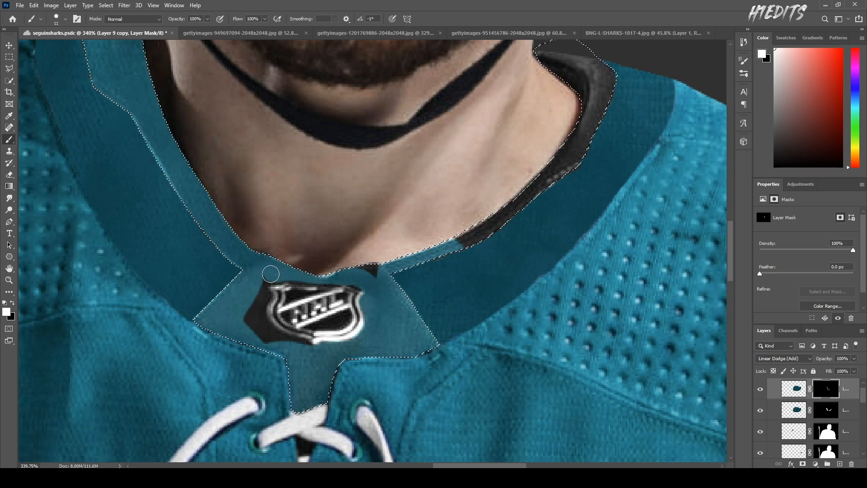
{"action": "mouse_move", "coordinate": [260, 296]}
{"action": "left_mouse_down"}
{"action": "mouse_move", "coordinate": [257, 289]}
{"action": "mouse_move", "coordinate": [270, 335]}
{"action": "mouse_move", "coordinate": [305, 351]}
{"action": "mouse_move", "coordinate": [262, 325]}
{"action": "mouse_move", "coordinate": [248, 334]}
{"action": "mouse_move", "coordinate": [262, 340]}
{"action": "left_mouse_up"}
{"action": "left_click", "coordinate": [13, 305]}
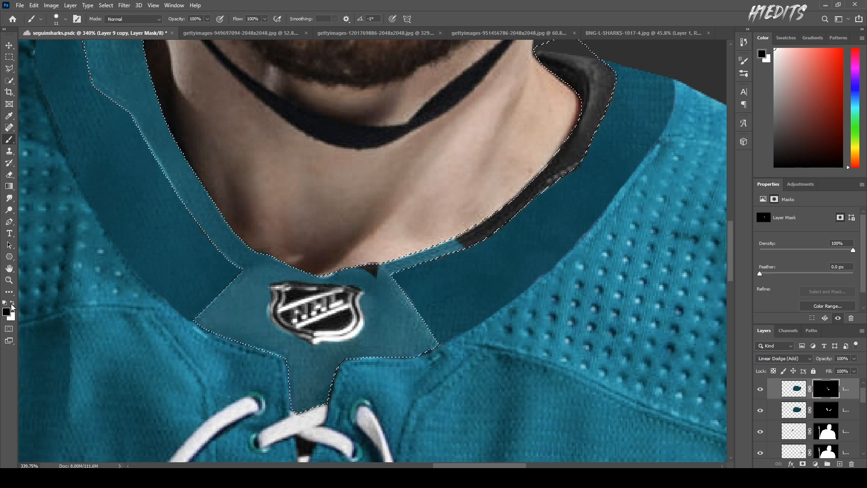
{"action": "left_click", "coordinate": [12, 303]}
{"action": "left_click_drag", "start_coordinate": [357, 266], "coordinate": [381, 274]}
Step: Reveal the teal fabric on the rest of the inner collar up to the far shoulder with a larger brush, and deselect
{"action": "scroll", "coordinate": [386, 277], "scroll_direction": "down", "scroll_amount": 4}
{"action": "right_click", "coordinate": [442, 253], "text": "alt"}
{"action": "left_click_drag", "start_coordinate": [431, 261], "coordinate": [432, 259]}
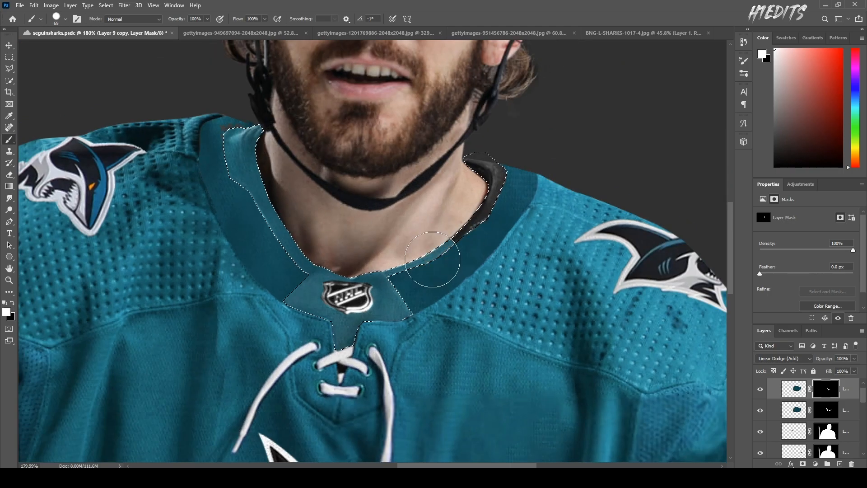
{"action": "scroll", "coordinate": [297, 233], "scroll_direction": "down", "scroll_amount": 4}
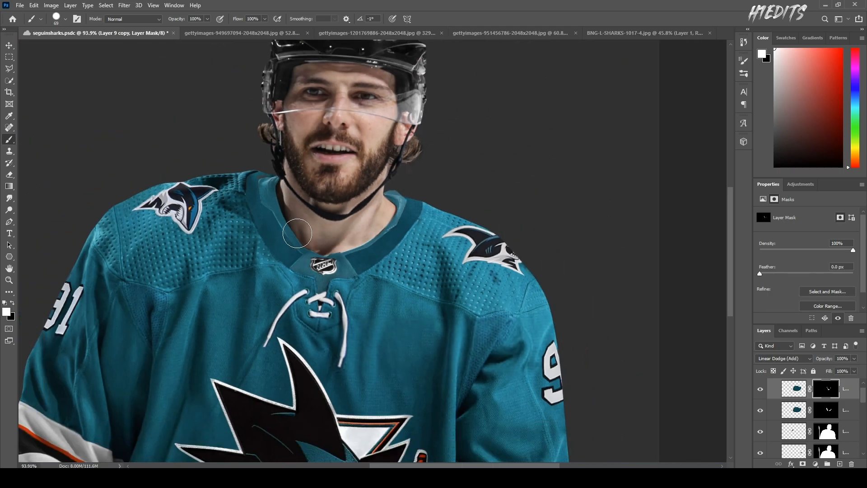
{"action": "scroll", "coordinate": [297, 232], "scroll_direction": "down", "scroll_amount": 3}
{"action": "scroll", "coordinate": [334, 251], "scroll_direction": "up", "scroll_amount": 4}
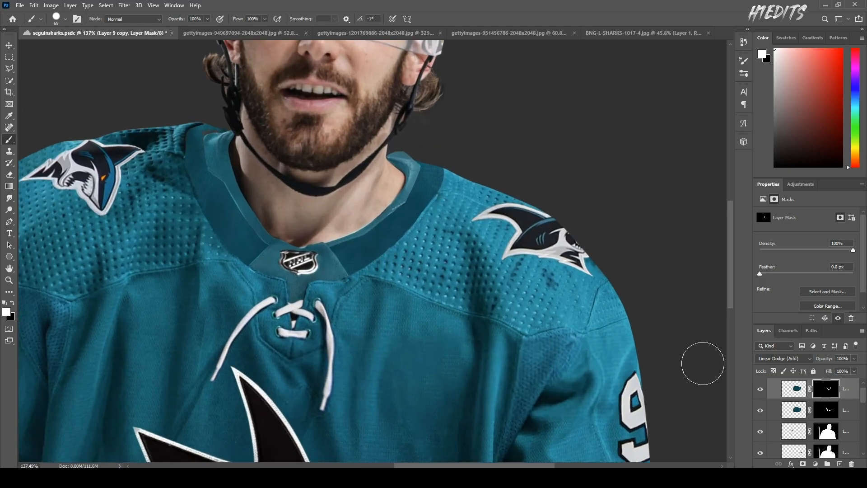
{"action": "left_click", "coordinate": [790, 389]}
{"action": "left_click", "coordinate": [51, 5]}
{"action": "mouse_move", "coordinate": [67, 25]}
{"action": "left_click", "coordinate": [158, 29]}
{"action": "left_click_drag", "start_coordinate": [609, 181], "coordinate": [619, 207]}
{"action": "left_click", "coordinate": [679, 190]}
Step: Try applying the layer masks of the two collar fabric layers
{"action": "scroll", "coordinate": [827, 404], "scroll_direction": "up", "scroll_amount": 1}
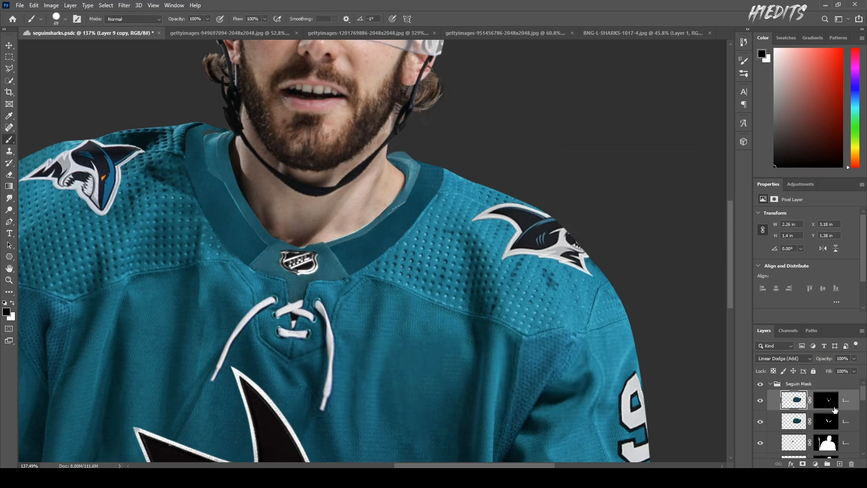
{"action": "right_click", "coordinate": [830, 408]}
{"action": "left_click", "coordinate": [808, 343]}
{"action": "right_click", "coordinate": [825, 423]}
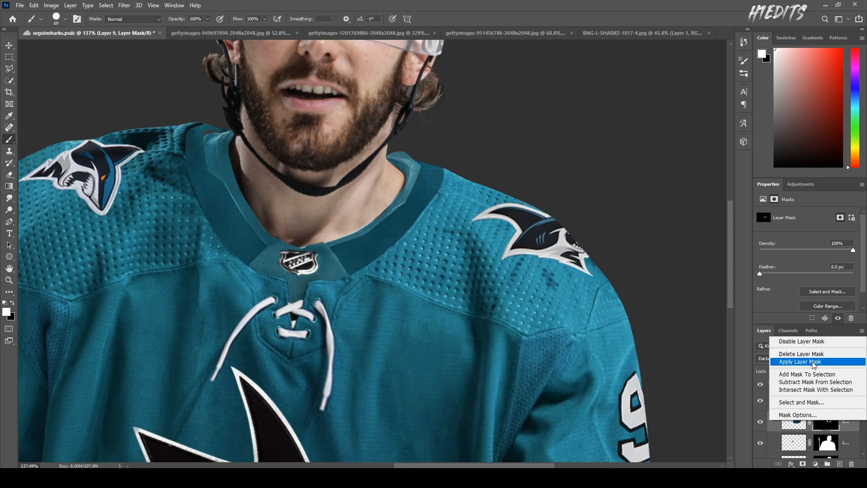
{"action": "left_click", "coordinate": [812, 365]}
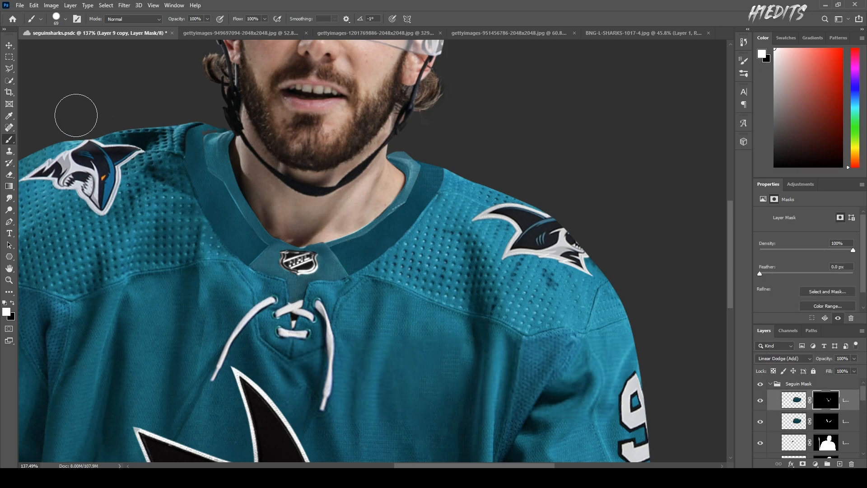
Step: Try to paint the teal fabric over the gap at the inner collar's upper edge near the helmet strap
{"action": "scroll", "coordinate": [85, 123], "scroll_direction": "up", "scroll_amount": 3}
{"action": "mouse_move", "coordinate": [269, 165]}
{"action": "left_mouse_down"}
{"action": "mouse_move", "coordinate": [282, 147]}
{"action": "mouse_move", "coordinate": [236, 155]}
{"action": "mouse_move", "coordinate": [275, 135]}
{"action": "left_mouse_up"}
{"action": "scroll", "coordinate": [282, 149], "scroll_direction": "up", "scroll_amount": 3}
{"action": "key", "text": "ctrl+z"}
{"action": "key", "text": "ctrl+z"}
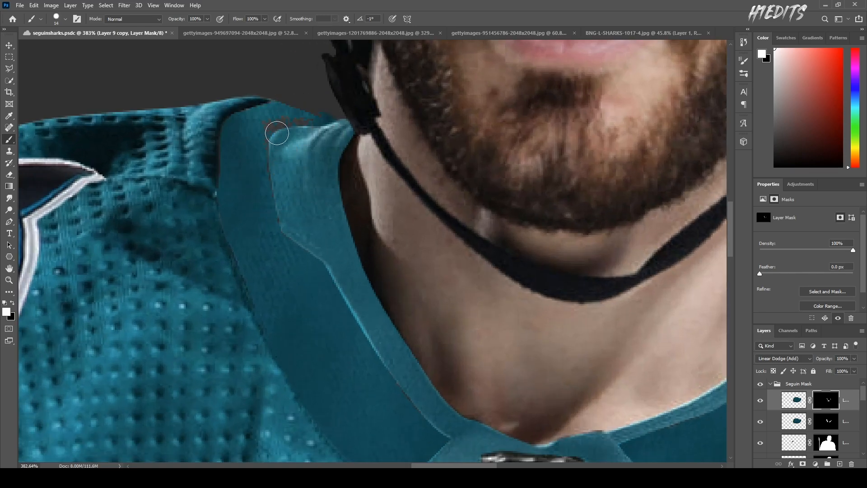
Step: Try to merge the two collar fabric layers into one
{"action": "scroll", "coordinate": [295, 165], "scroll_direction": "down", "scroll_amount": 6}
{"action": "left_click", "coordinate": [847, 416], "text": "shift"}
{"action": "right_click", "coordinate": [847, 415]}
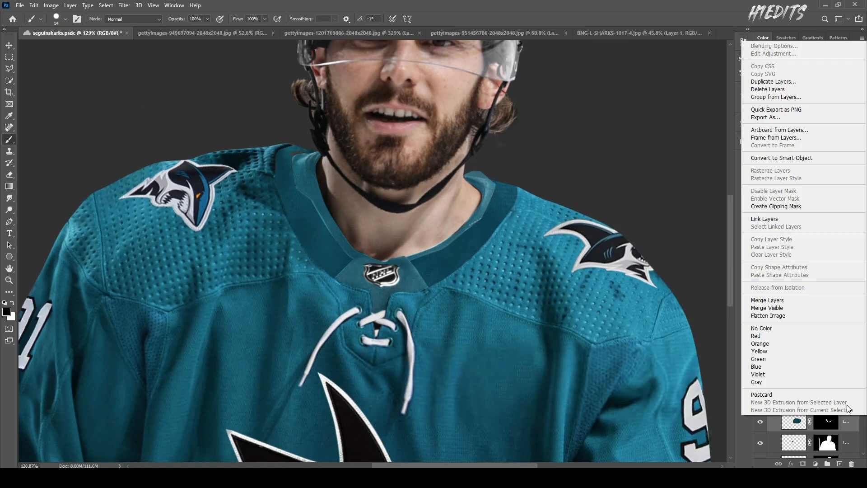
{"action": "left_click", "coordinate": [791, 301]}
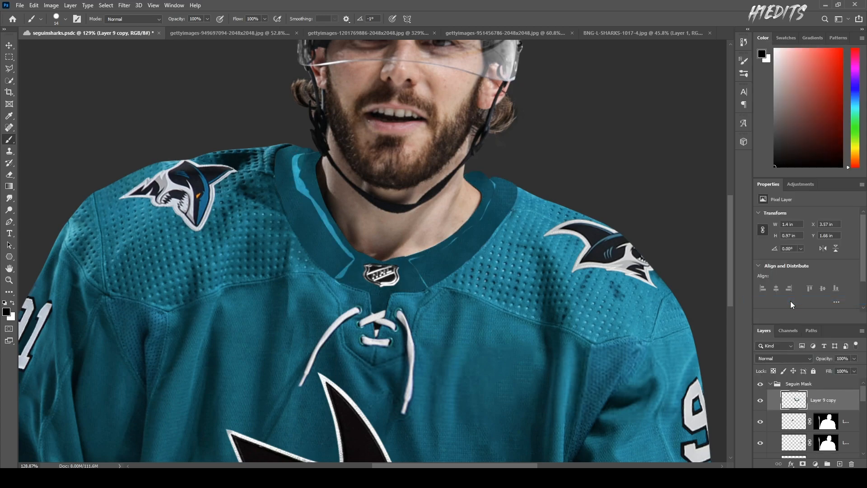
{"action": "left_click", "coordinate": [849, 409]}
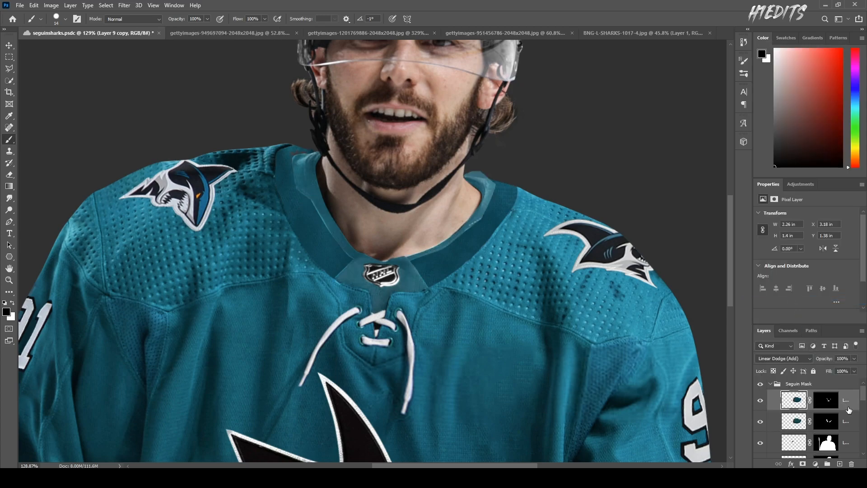
Step: Apply the layer masks of both collar fabric layers permanently, keeping the layers separate
{"action": "right_click", "coordinate": [828, 403]}
{"action": "key", "text": "Escape"}
{"action": "right_click", "coordinate": [828, 423]}
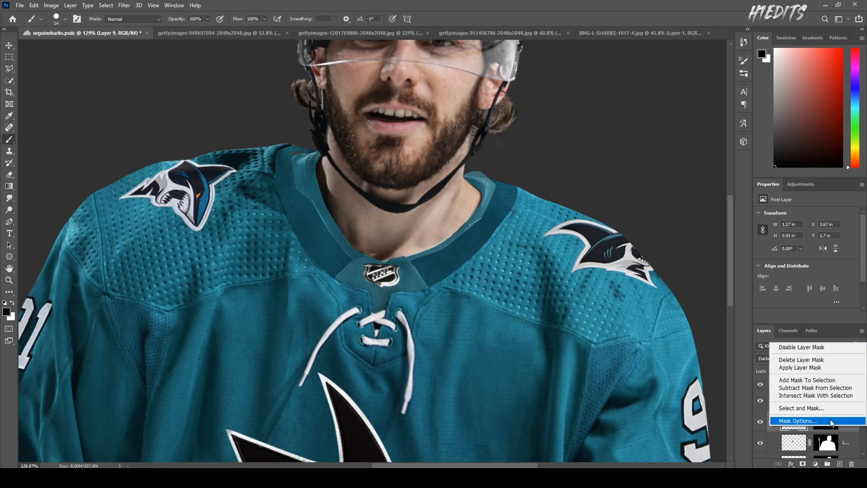
{"action": "left_click", "coordinate": [824, 369]}
{"action": "left_click", "coordinate": [824, 404], "text": "shift"}
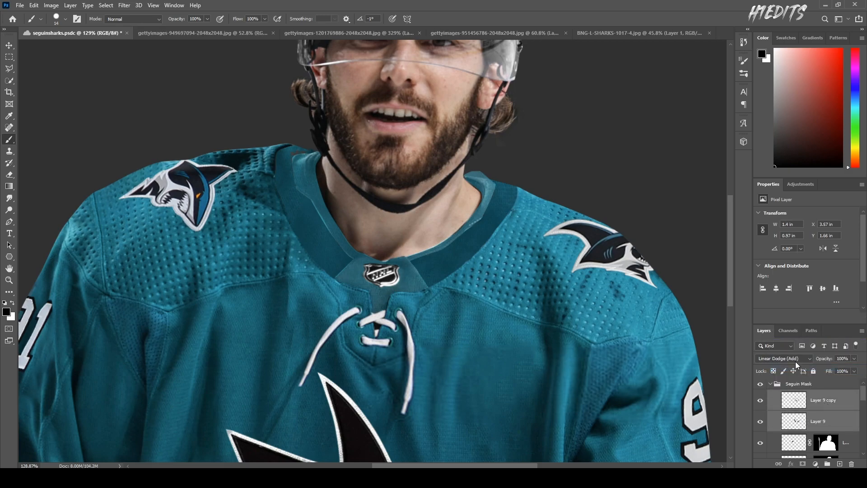
{"action": "left_click", "coordinate": [829, 407]}
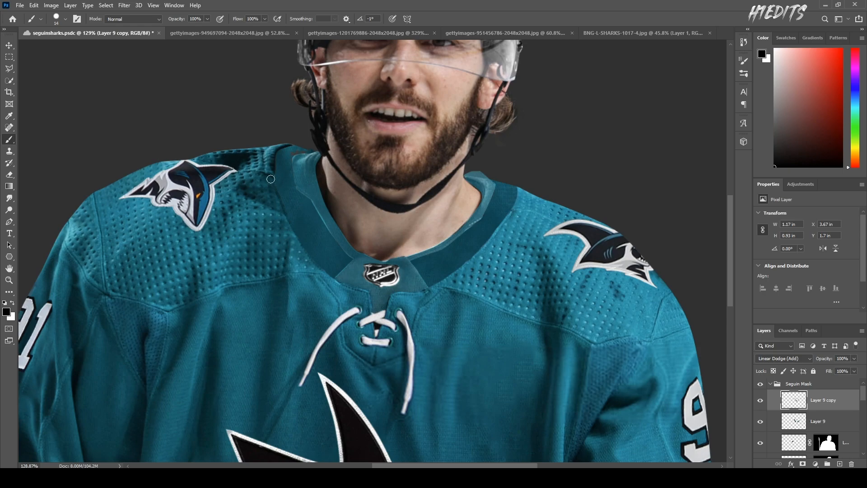
Step: Add layer masks to both collar fabric layers from the player's silhouette selection, loaded from the mask of the layer below
{"action": "scroll", "coordinate": [291, 202], "scroll_direction": "up", "scroll_amount": 3}
{"action": "left_click", "coordinate": [826, 445], "text": "ctrl"}
{"action": "left_click", "coordinate": [802, 464]}
{"action": "left_click", "coordinate": [827, 424]}
{"action": "left_click", "coordinate": [827, 443], "text": "ctrl"}
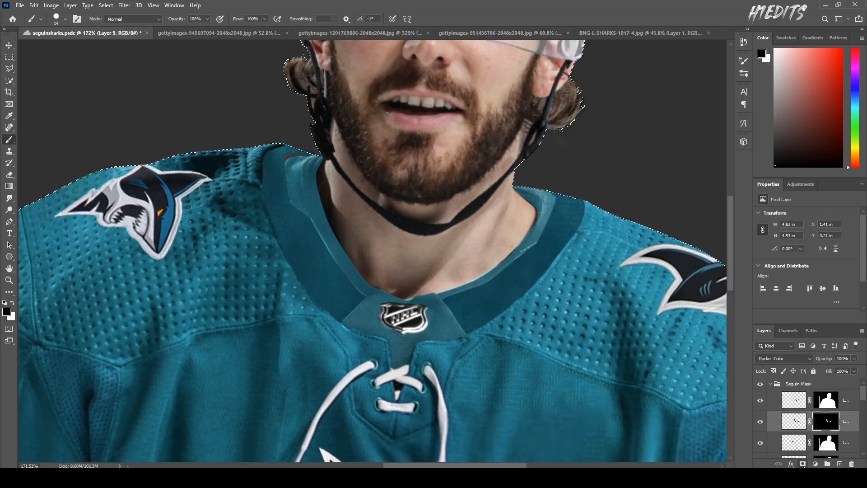
{"action": "left_click", "coordinate": [803, 464]}
{"action": "scroll", "coordinate": [407, 226], "scroll_direction": "down", "scroll_amount": 9}
{"action": "scroll", "coordinate": [412, 213], "scroll_direction": "up", "scroll_amount": 6}
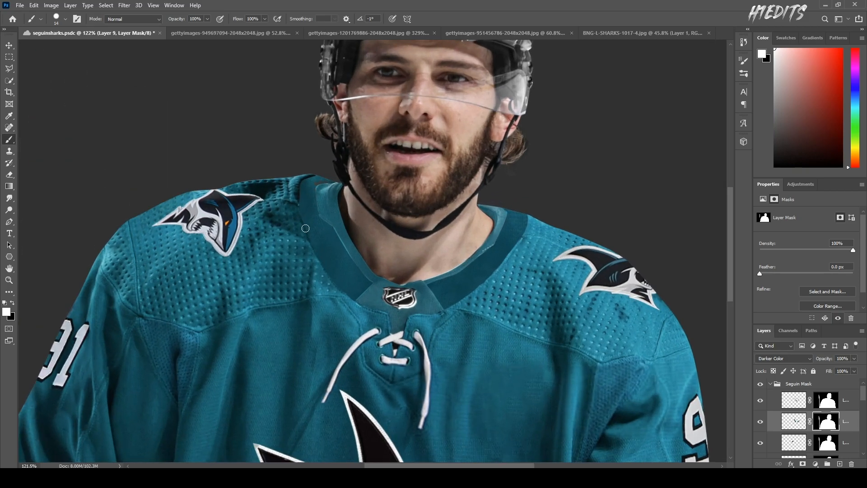
Step: Clone teal fabric over the gap at the outer collar's upper edge near the helmet strap on the outer collar layer
{"action": "scroll", "coordinate": [308, 228], "scroll_direction": "up", "scroll_amount": 2}
{"action": "key", "text": "v"}
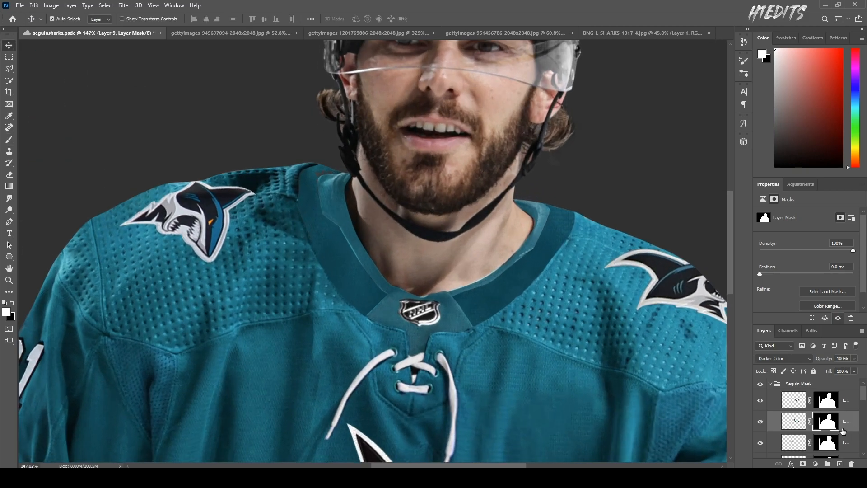
{"action": "left_click", "coordinate": [794, 421]}
{"action": "scroll", "coordinate": [316, 172], "scroll_direction": "up", "scroll_amount": 4}
{"action": "key", "text": "s"}
{"action": "key", "text": "x"}
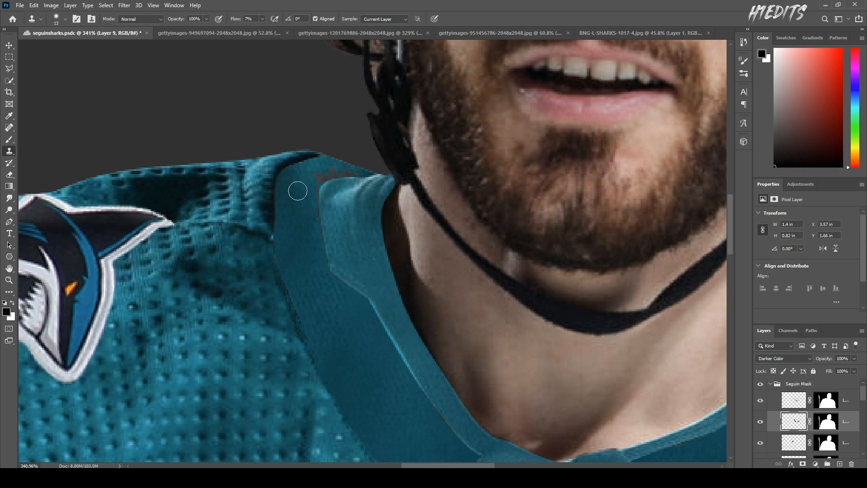
{"action": "mouse_move", "coordinate": [315, 179]}
{"action": "left_mouse_down"}
{"action": "mouse_move", "coordinate": [319, 172]}
{"action": "mouse_move", "coordinate": [313, 228]}
{"action": "mouse_move", "coordinate": [330, 269]}
{"action": "mouse_move", "coordinate": [318, 214]}
{"action": "left_mouse_up"}
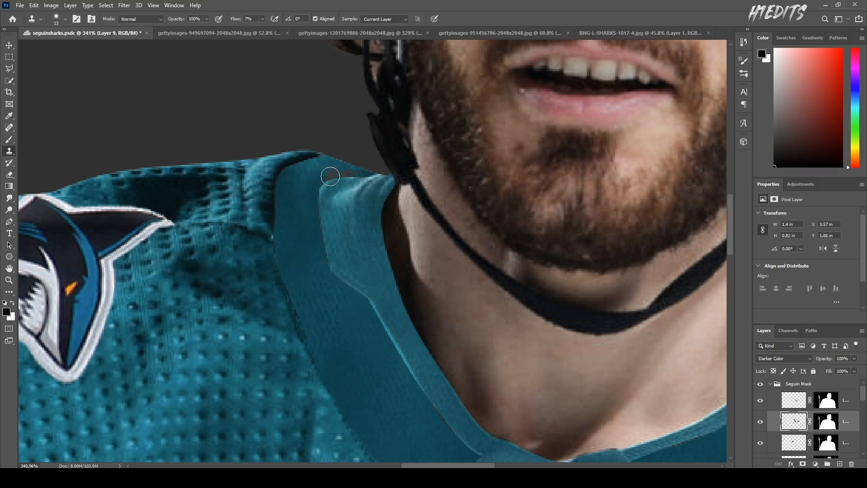
{"action": "left_click_drag", "start_coordinate": [336, 180], "coordinate": [356, 172]}
{"action": "scroll", "coordinate": [337, 281], "scroll_direction": "down", "scroll_amount": 5}
{"action": "scroll", "coordinate": [332, 322], "scroll_direction": "up", "scroll_amount": 3}
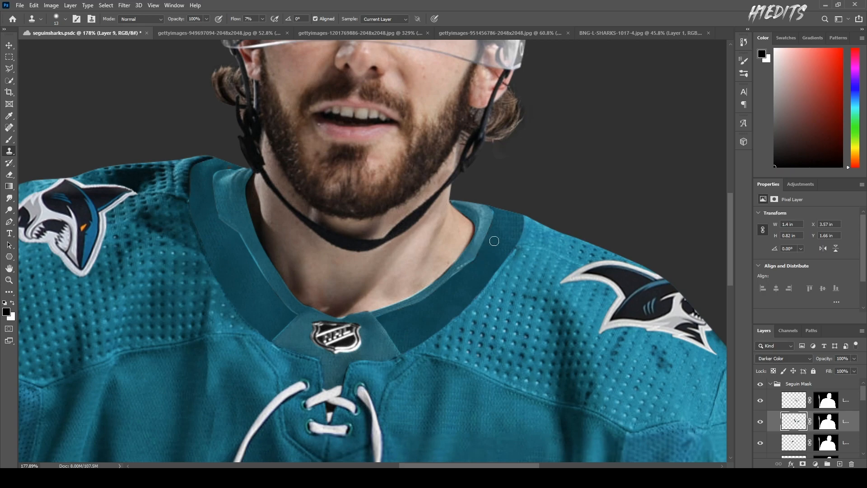
{"action": "scroll", "coordinate": [489, 219], "scroll_direction": "down", "scroll_amount": 5}
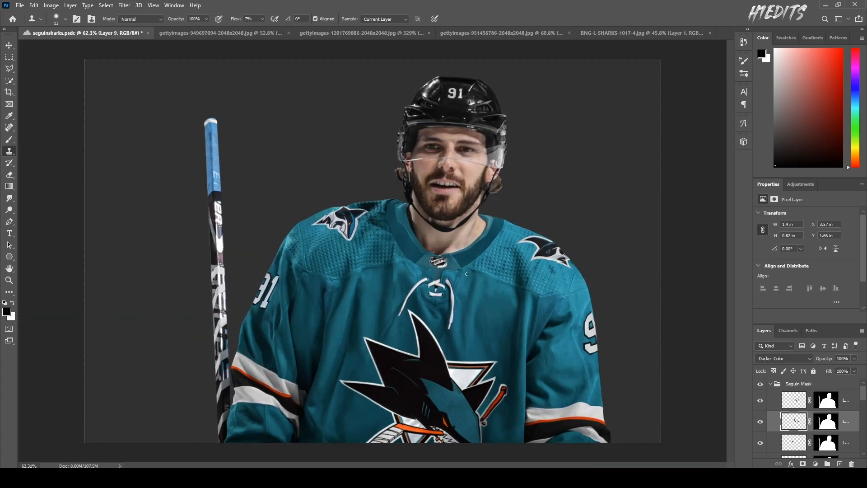
Step: Change the outer collar fabric layer's blend mode to Hard Light
{"action": "key", "text": "v"}
{"action": "left_click", "coordinate": [397, 245]}
{"action": "left_click", "coordinate": [401, 244]}
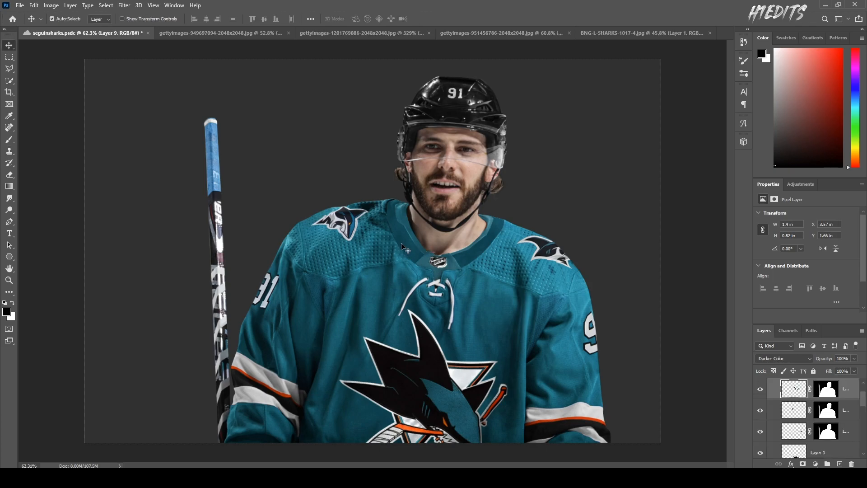
{"action": "left_click", "coordinate": [760, 388]}
{"action": "left_click", "coordinate": [762, 388]}
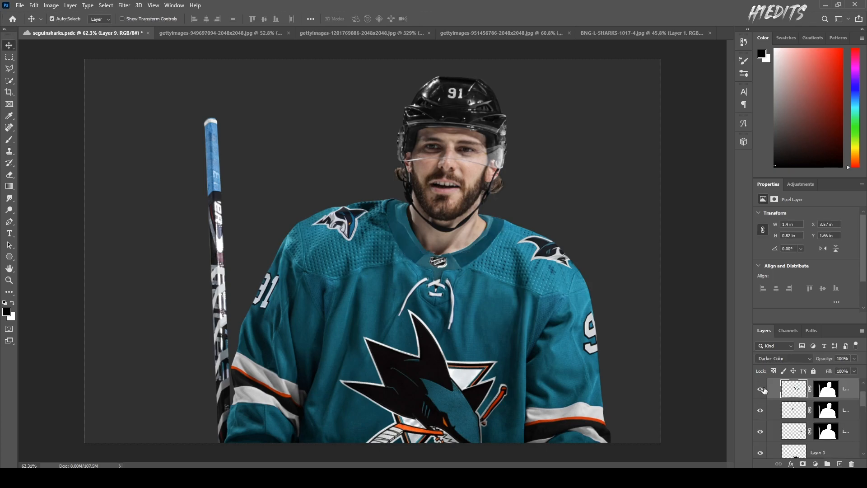
{"action": "left_click", "coordinate": [768, 358]}
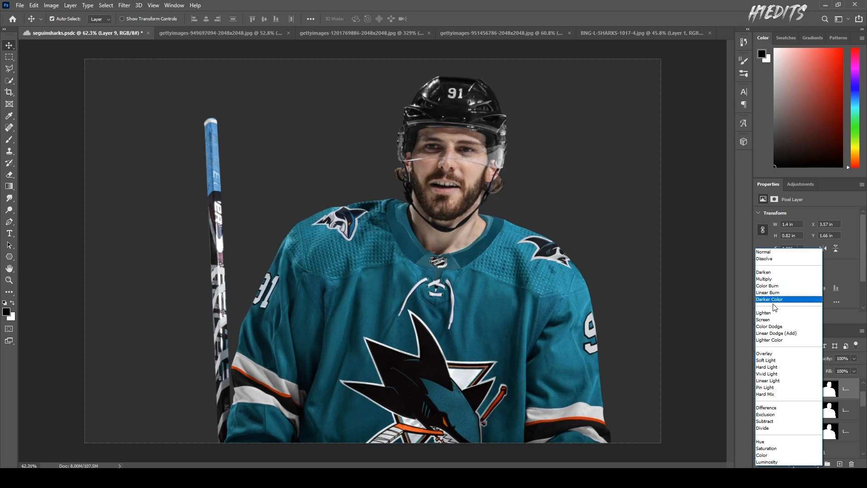
{"action": "left_click", "coordinate": [779, 369]}
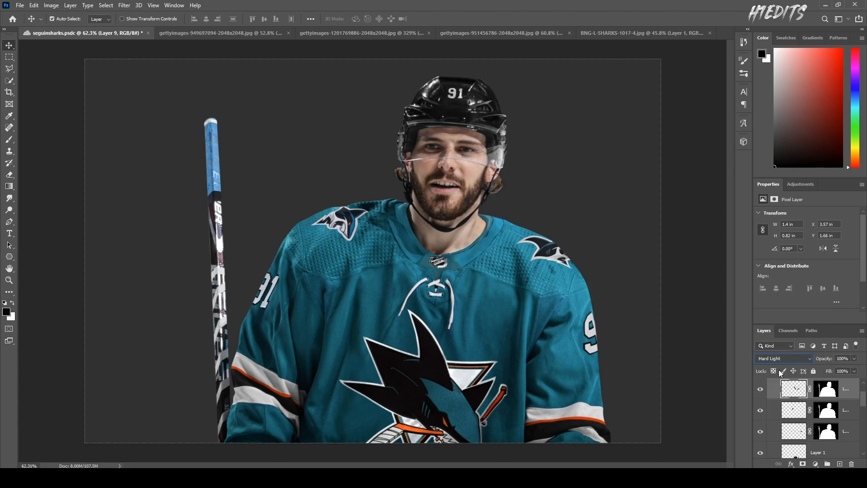
Step: Paint black on the outer collar layer's mask with a 40 px brush along the seam beside the shark-head shoulder patch
{"action": "scroll", "coordinate": [403, 212], "scroll_direction": "up", "scroll_amount": 5}
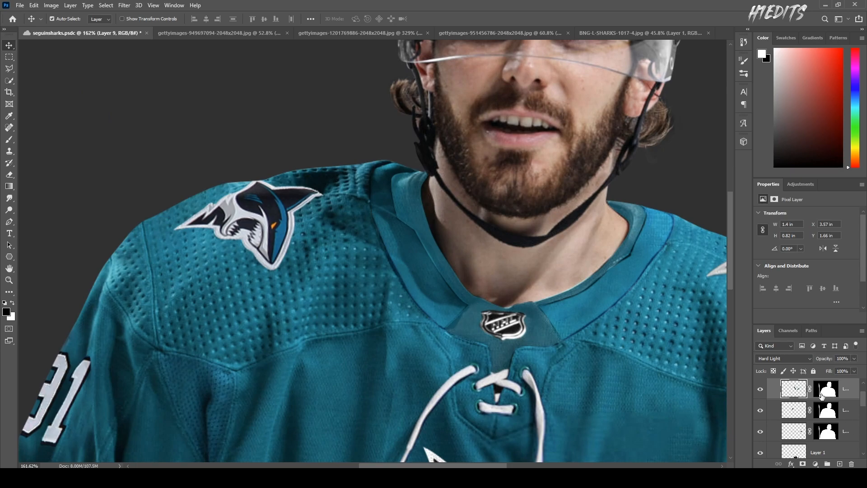
{"action": "left_click", "coordinate": [828, 396]}
{"action": "key", "text": "b"}
{"action": "scroll", "coordinate": [393, 236], "scroll_direction": "up", "scroll_amount": 2}
{"action": "left_click", "coordinate": [12, 302]}
{"action": "right_click", "coordinate": [381, 296], "text": "alt"}
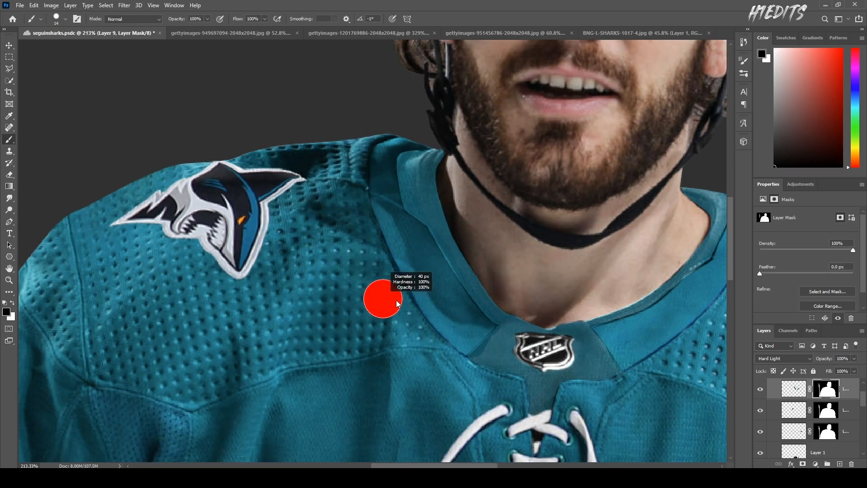
{"action": "mouse_move", "coordinate": [433, 354]}
{"action": "left_mouse_down"}
{"action": "mouse_move", "coordinate": [407, 328]}
{"action": "mouse_move", "coordinate": [350, 210]}
{"action": "left_mouse_up"}
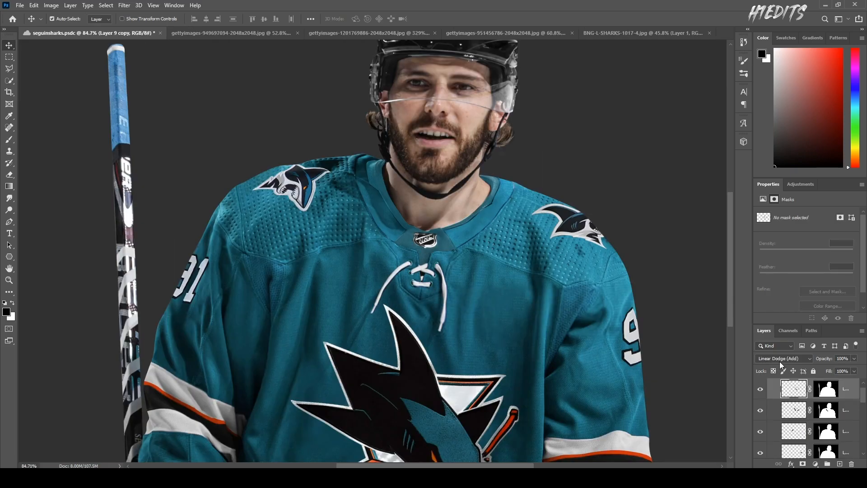
Step: Set the inner collar fabric layer's blend mode to Normal and load its outline as a selection
{"action": "left_click", "coordinate": [780, 359]}
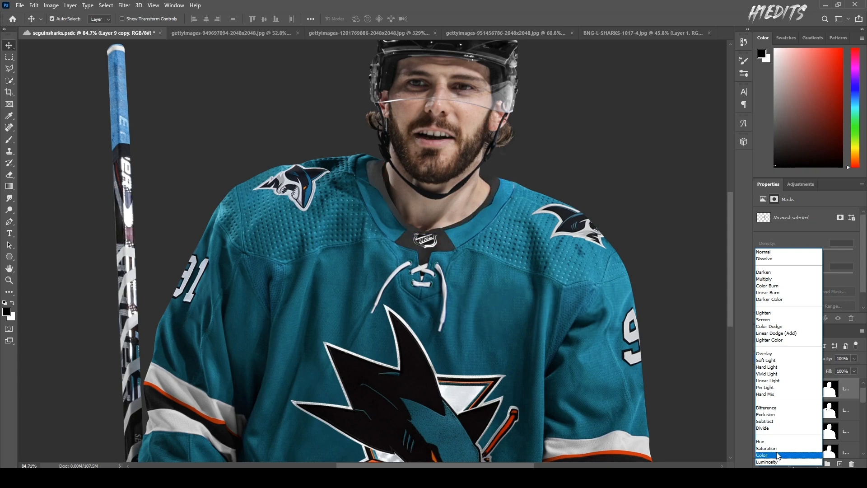
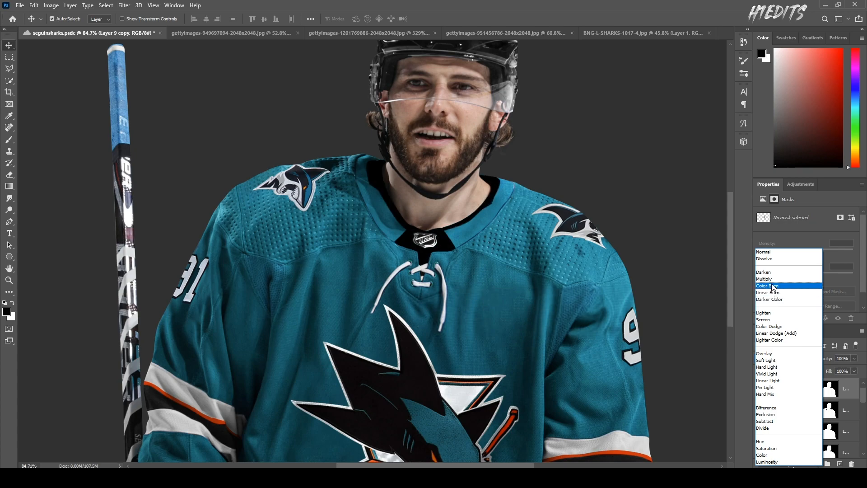
{"action": "left_click", "coordinate": [768, 253]}
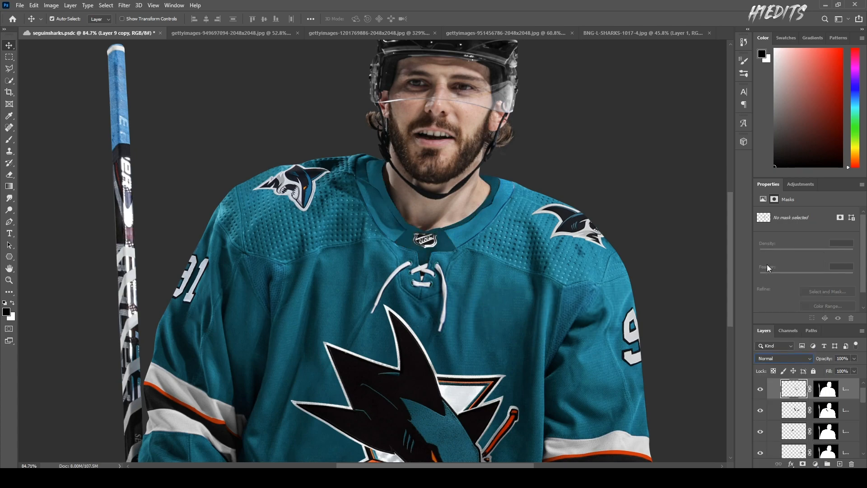
{"action": "left_click", "coordinate": [795, 391], "text": "ctrl"}
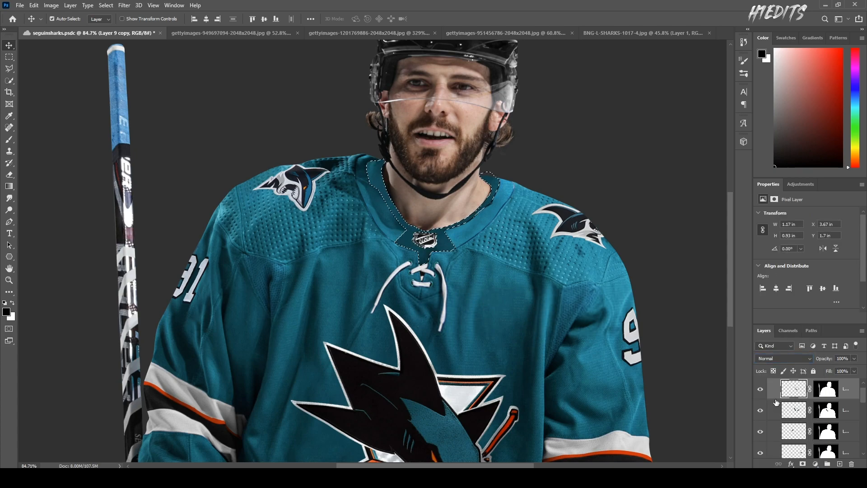
Step: Hide the inner collar fabric and copy the selected area of the player photo to a new layer above the outer collar fabric
{"action": "left_click", "coordinate": [422, 233]}
{"action": "left_click", "coordinate": [424, 177]}
{"action": "left_click_drag", "start_coordinate": [817, 451], "coordinate": [818, 429]}
{"action": "scroll", "coordinate": [818, 429], "scroll_direction": "down", "scroll_amount": 6}
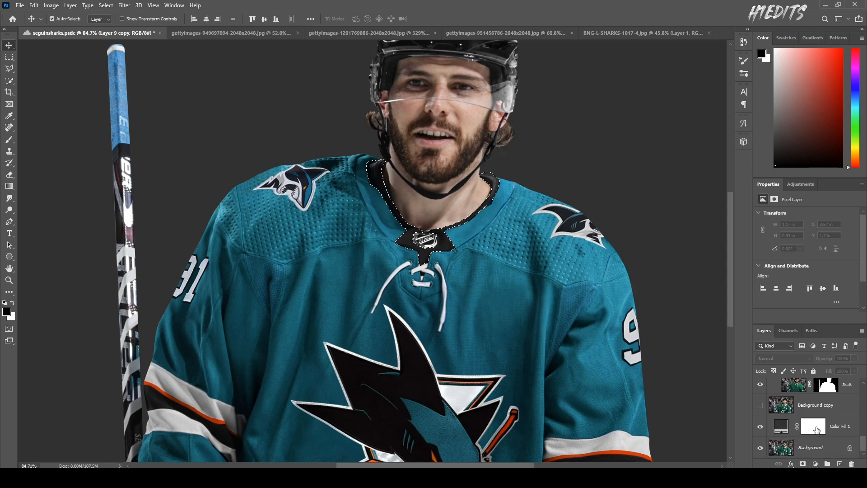
{"action": "left_click", "coordinate": [850, 424]}
{"action": "key", "text": "ctrl+j"}
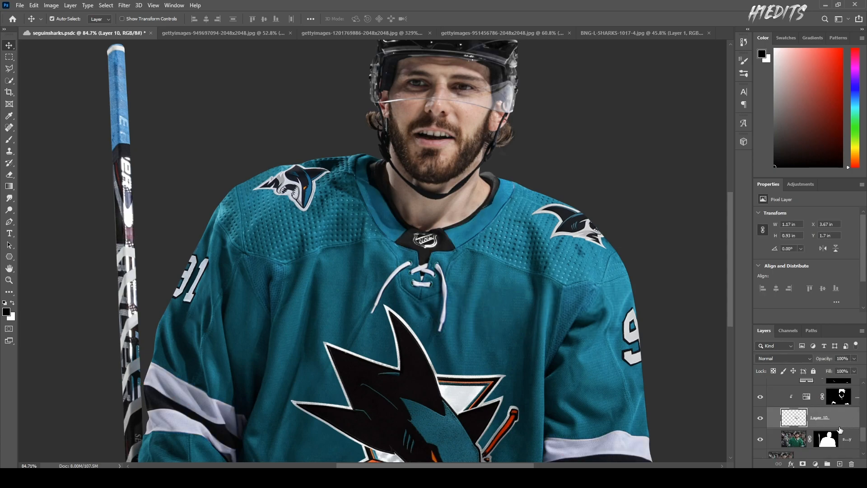
{"action": "mouse_move", "coordinate": [826, 424]}
{"action": "left_mouse_down"}
{"action": "mouse_move", "coordinate": [835, 398]}
{"action": "mouse_move", "coordinate": [840, 420]}
{"action": "mouse_move", "coordinate": [829, 435]}
{"action": "mouse_move", "coordinate": [825, 362]}
{"action": "mouse_move", "coordinate": [825, 409]}
{"action": "left_mouse_up"}
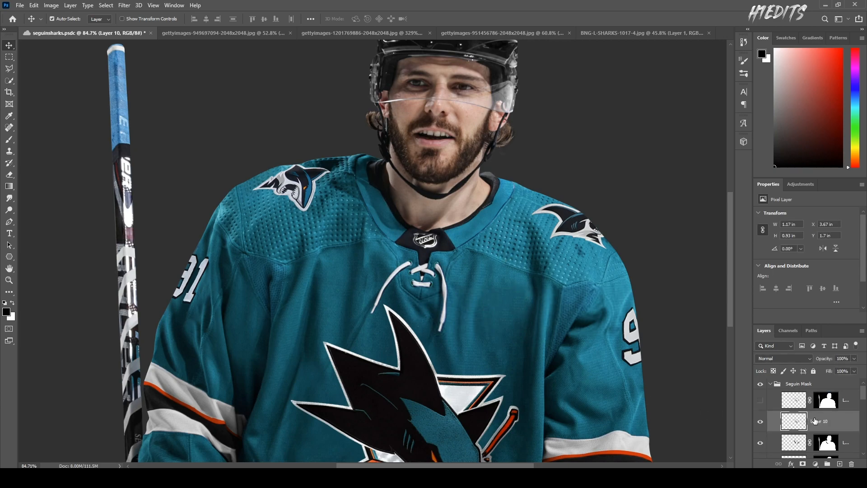
{"action": "left_click", "coordinate": [760, 401]}
Step: Apply the Camera Raw Filter to the copied inner collar with Saturation at -100 and adjusted tonal sliders
{"action": "left_click", "coordinate": [132, 8]}
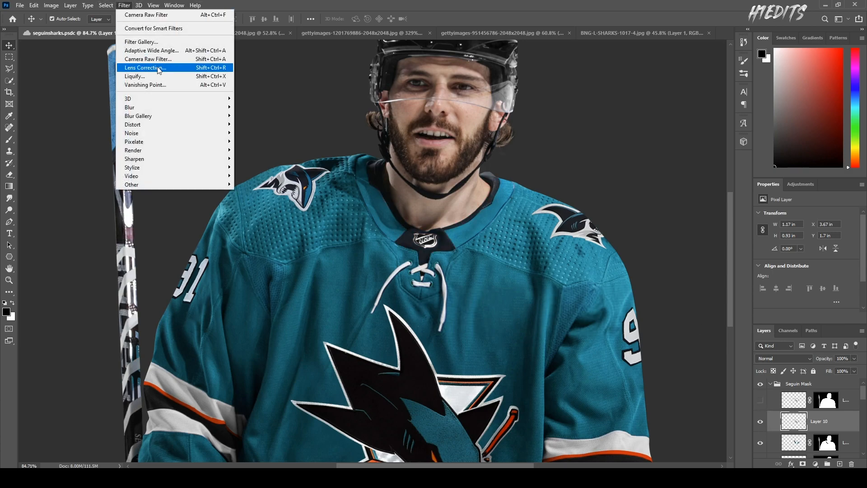
{"action": "key", "text": "Escape"}
{"action": "key", "text": "ctrl+shift+a"}
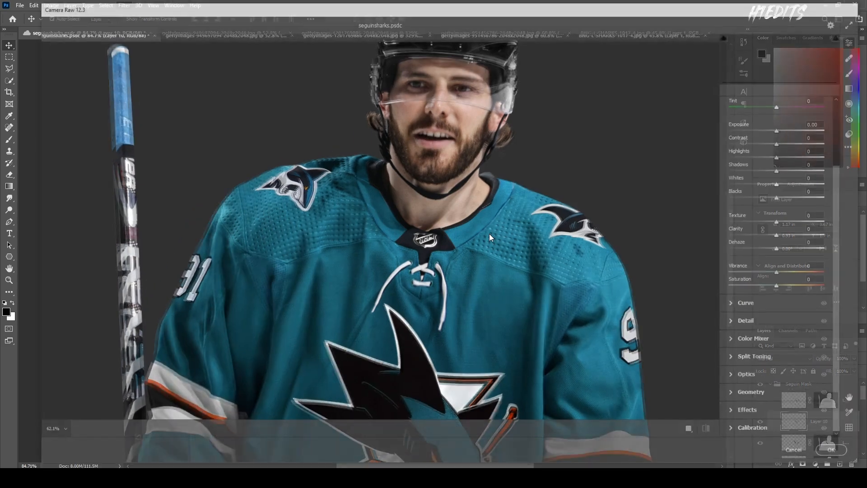
{"action": "left_click_drag", "start_coordinate": [781, 286], "coordinate": [729, 286]}
{"action": "scroll", "coordinate": [456, 217], "scroll_direction": "down", "scroll_amount": 2}
{"action": "scroll", "coordinate": [496, 207], "scroll_direction": "down", "scroll_amount": 3}
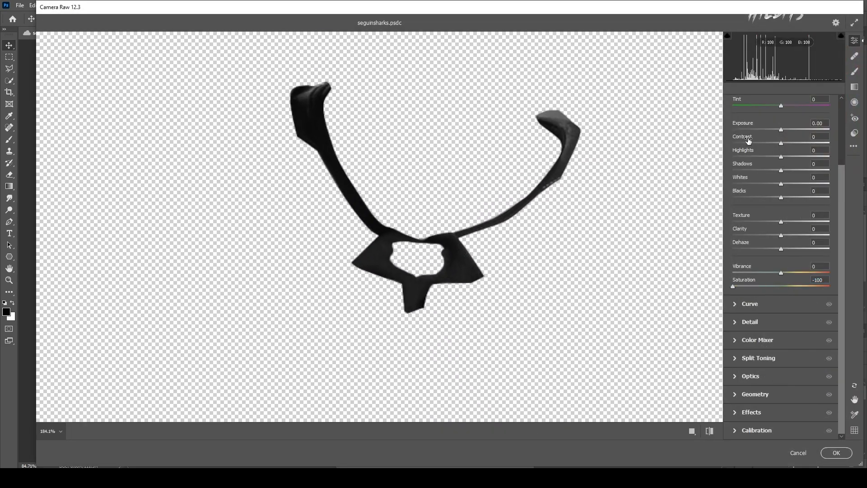
{"action": "scroll", "coordinate": [786, 165], "scroll_direction": "up", "scroll_amount": 3}
{"action": "left_click_drag", "start_coordinate": [781, 173], "coordinate": [713, 173]}
{"action": "left_click_drag", "start_coordinate": [781, 188], "coordinate": [703, 183]}
{"action": "left_click_drag", "start_coordinate": [781, 279], "coordinate": [831, 279]}
{"action": "left_click_drag", "start_coordinate": [781, 265], "coordinate": [793, 265]}
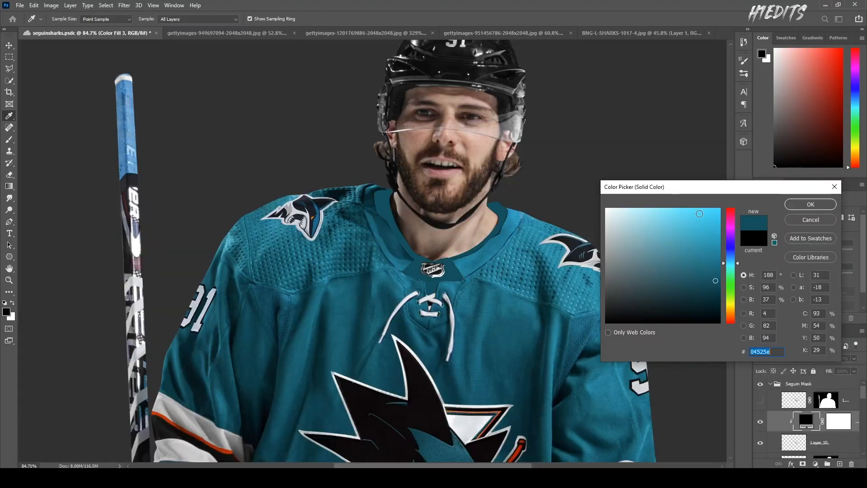
Step: Set the solid color fill clipped to the copied inner collar to a teal sampled from the jersey's chest
{"action": "left_click", "coordinate": [458, 314]}
{"action": "key", "text": "Return"}
{"action": "scroll", "coordinate": [458, 315], "scroll_direction": "up", "scroll_amount": 5}
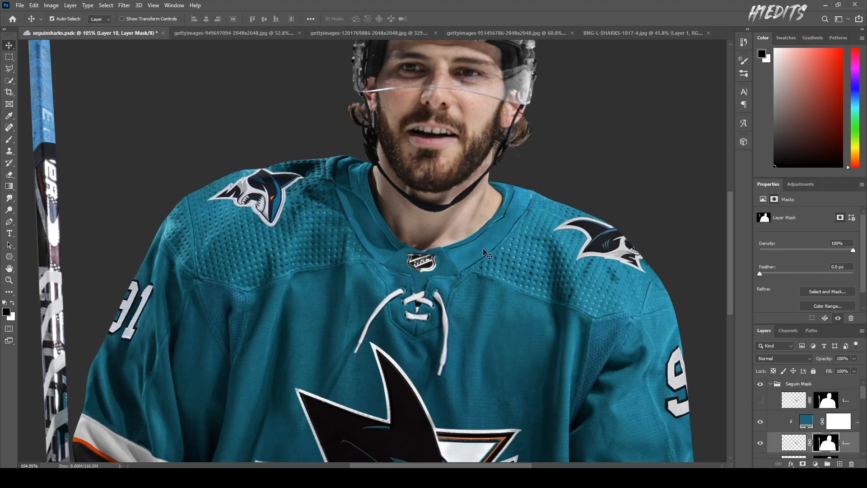
Step: Examine the collar seam by toggling the visibility of the outer collar fabric and the base player layer
{"action": "left_click", "coordinate": [489, 253]}
{"action": "scroll", "coordinate": [501, 248], "scroll_direction": "up", "scroll_amount": 3}
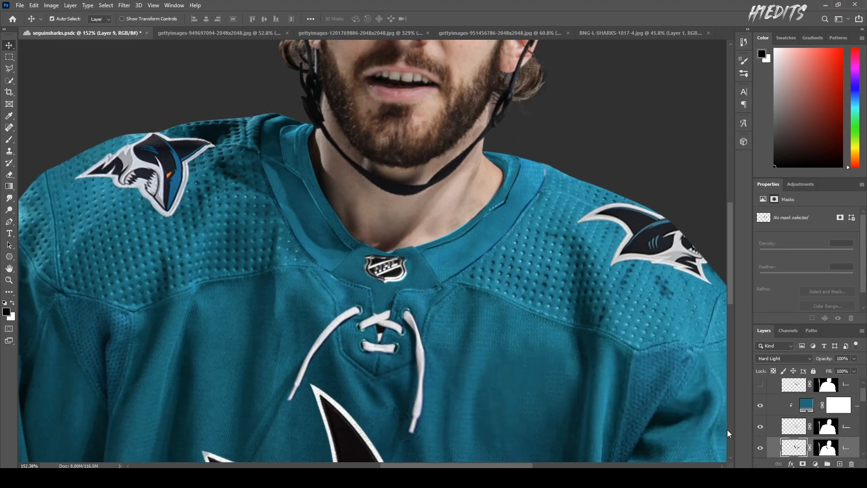
{"action": "left_click", "coordinate": [762, 449]}
{"action": "left_click", "coordinate": [762, 450]}
{"action": "left_click", "coordinate": [503, 265]}
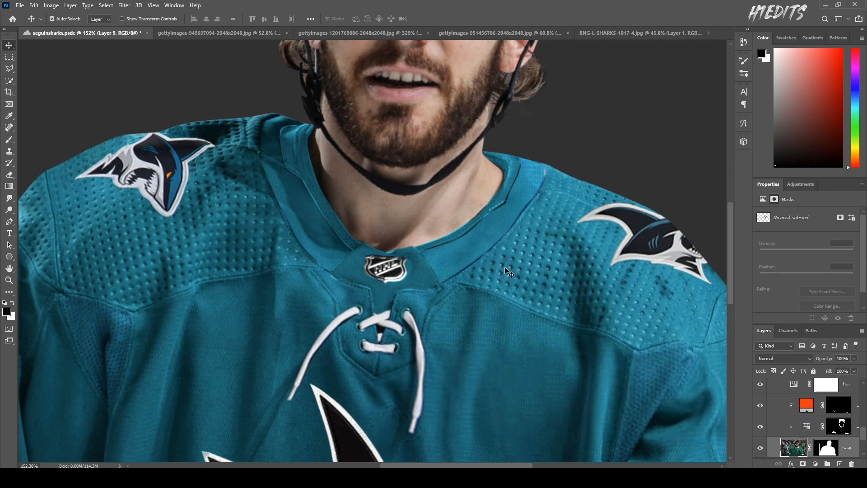
{"action": "left_click", "coordinate": [762, 450]}
{"action": "left_click", "coordinate": [762, 449]}
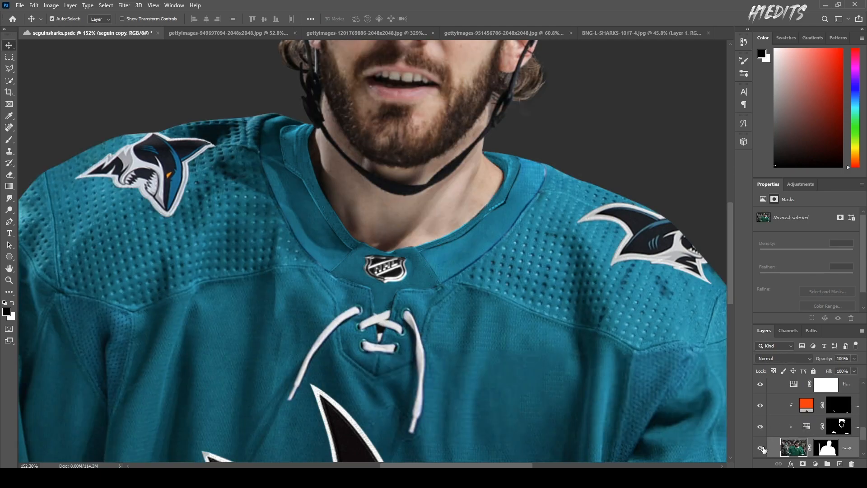
{"action": "scroll", "coordinate": [495, 247], "scroll_direction": "up", "scroll_amount": 2}
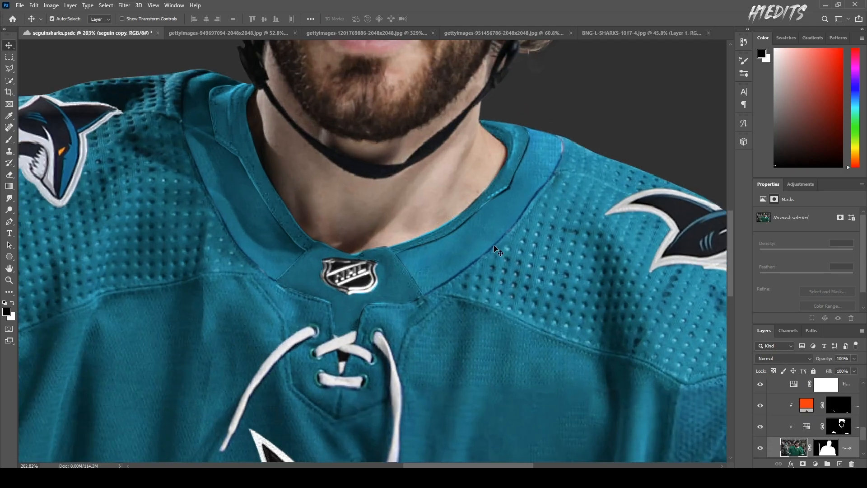
{"action": "left_click", "coordinate": [465, 276]}
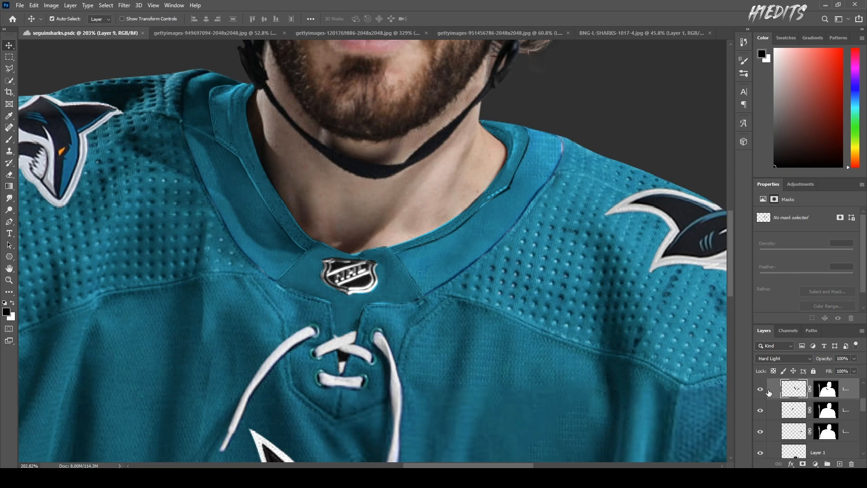
{"action": "left_click", "coordinate": [761, 391]}
{"action": "left_click", "coordinate": [761, 390]}
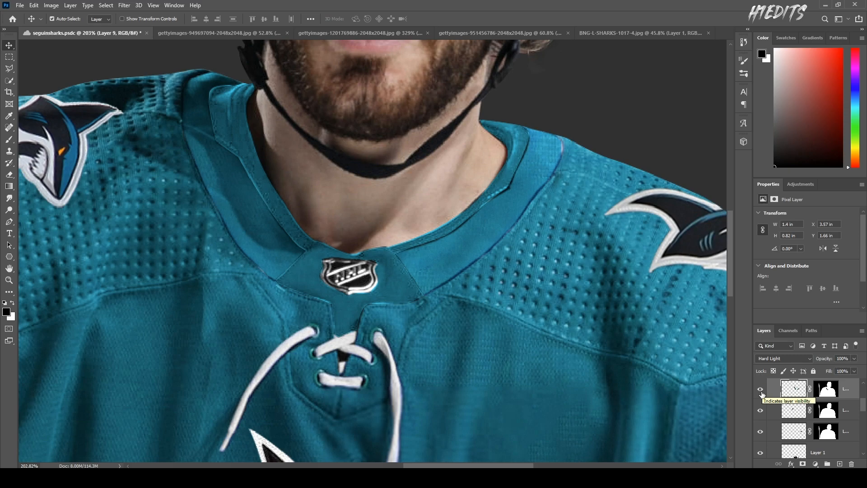
Step: Paint black on the outer collar layer's mask along the purple-tinted seam beside the full-shark shoulder patch
{"action": "left_click", "coordinate": [826, 389]}
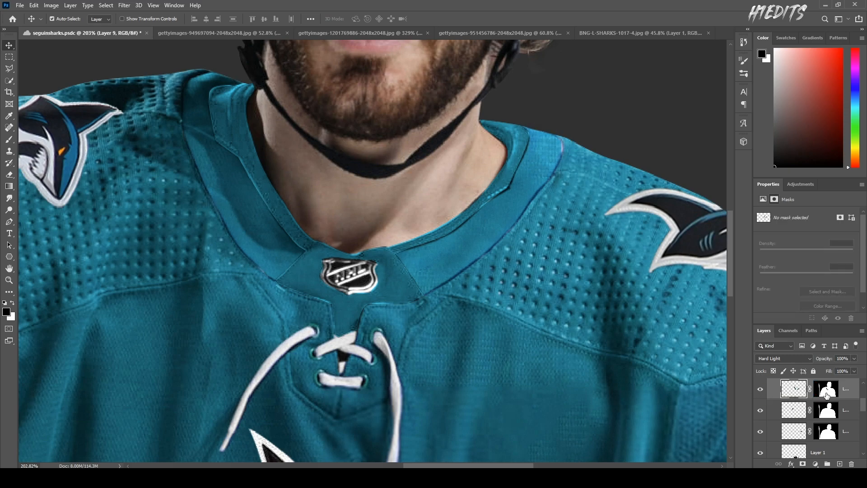
{"action": "key", "text": "b"}
{"action": "mouse_move", "coordinate": [435, 266]}
{"action": "left_mouse_down"}
{"action": "mouse_move", "coordinate": [467, 276]}
{"action": "mouse_move", "coordinate": [461, 318]}
{"action": "mouse_move", "coordinate": [441, 305]}
{"action": "mouse_move", "coordinate": [501, 262]}
{"action": "left_mouse_up"}
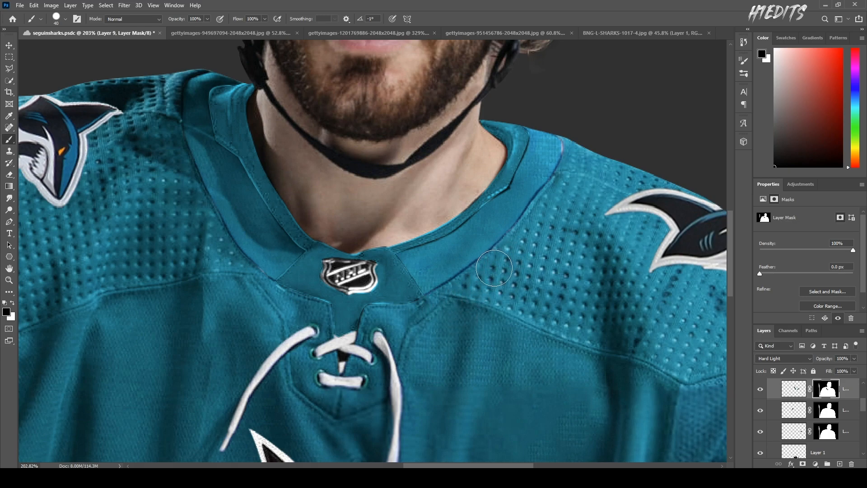
{"action": "key", "text": "v"}
{"action": "scroll", "coordinate": [449, 301], "scroll_direction": "down", "scroll_amount": 5}
{"action": "scroll", "coordinate": [449, 301], "scroll_direction": "down", "scroll_amount": 2}
{"action": "scroll", "coordinate": [519, 235], "scroll_direction": "up", "scroll_amount": 5}
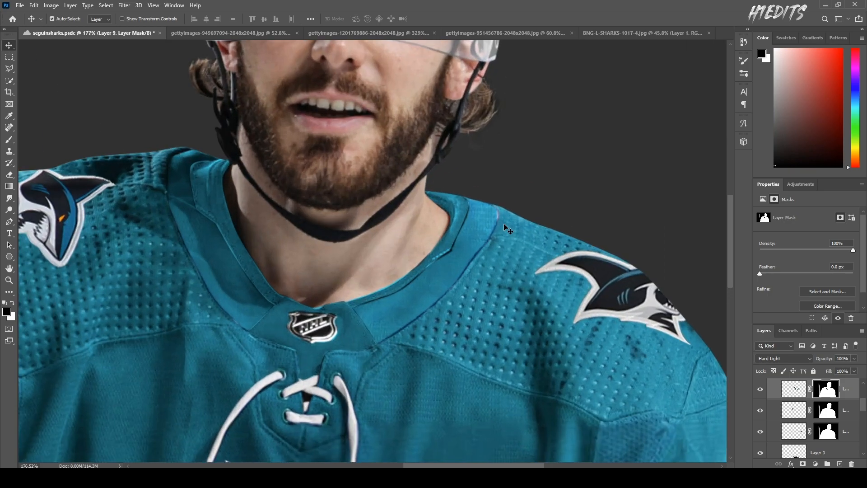
Step: Paint white on the outer collar layer's mask to restore fabric at the collar's upper end beside the full-shark shoulder patch
{"action": "key", "text": "b"}
{"action": "left_click", "coordinate": [13, 303]}
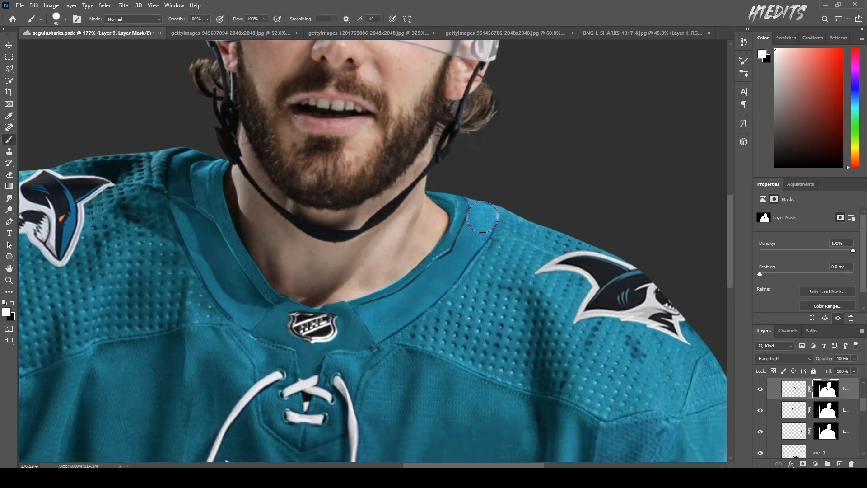
{"action": "left_click_drag", "start_coordinate": [481, 225], "coordinate": [483, 215]}
{"action": "left_click_drag", "start_coordinate": [483, 215], "coordinate": [475, 215]}
{"action": "scroll", "coordinate": [489, 216], "scroll_direction": "down", "scroll_amount": 3}
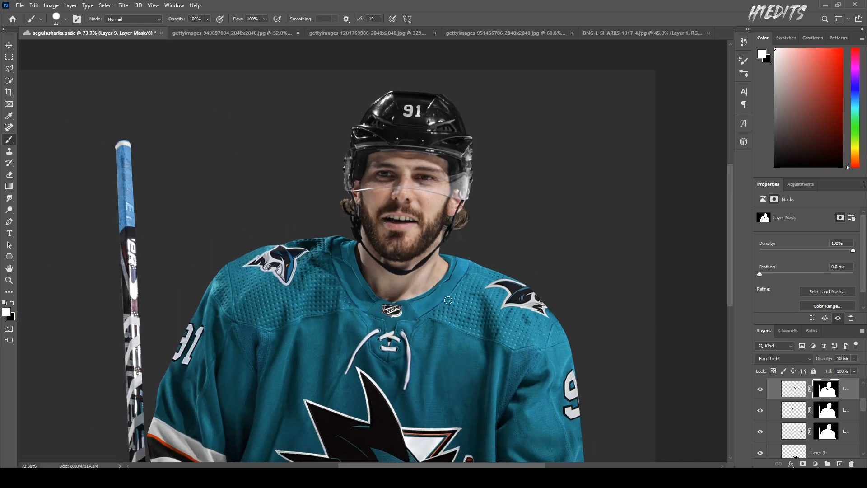
Step: Examine how the teal inner and outer collar blend with the jersey, up close and across the whole image
{"action": "scroll", "coordinate": [448, 299], "scroll_direction": "down", "scroll_amount": 2}
{"action": "scroll", "coordinate": [492, 257], "scroll_direction": "up", "scroll_amount": 4}
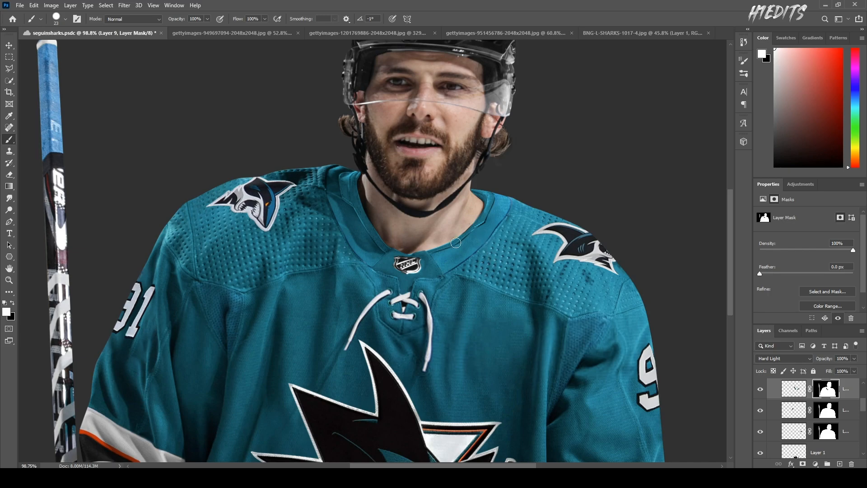
{"action": "scroll", "coordinate": [456, 243], "scroll_direction": "up", "scroll_amount": 3}
{"action": "key", "text": "v"}
{"action": "scroll", "coordinate": [497, 208], "scroll_direction": "up", "scroll_amount": 2}
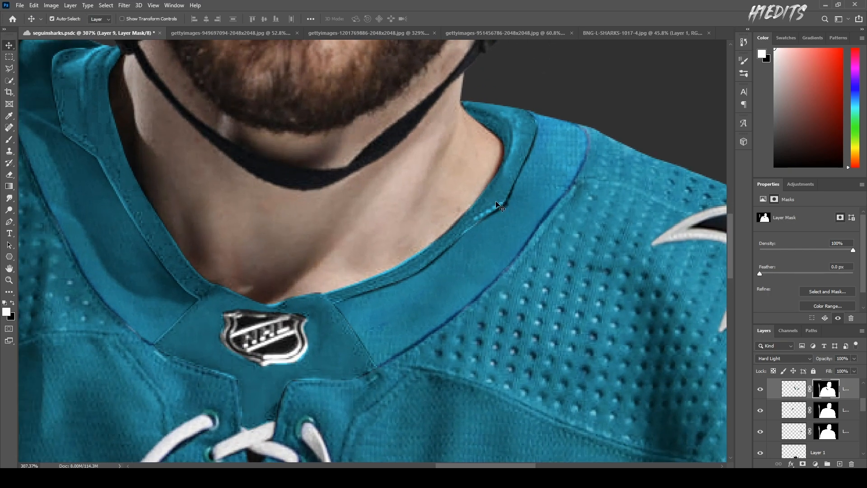
{"action": "left_click", "coordinate": [498, 206]}
{"action": "scroll", "coordinate": [503, 236], "scroll_direction": "down", "scroll_amount": 2}
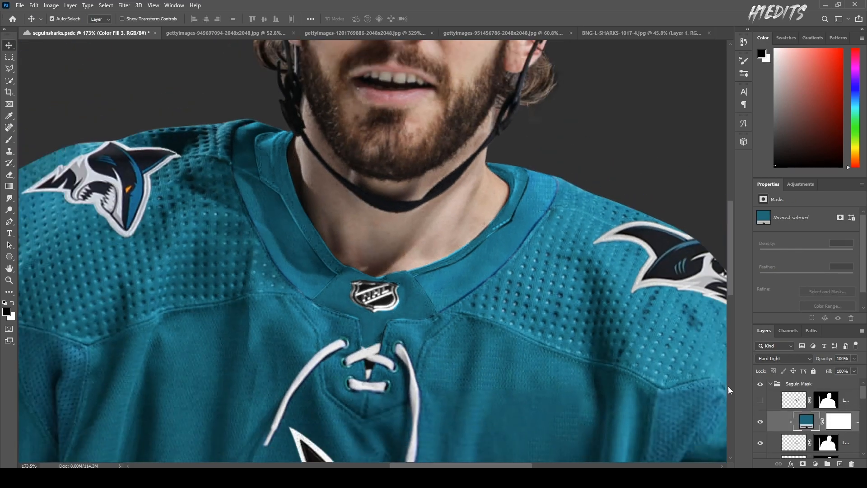
{"action": "left_click", "coordinate": [760, 397]}
{"action": "scroll", "coordinate": [347, 295], "scroll_direction": "down", "scroll_amount": 4}
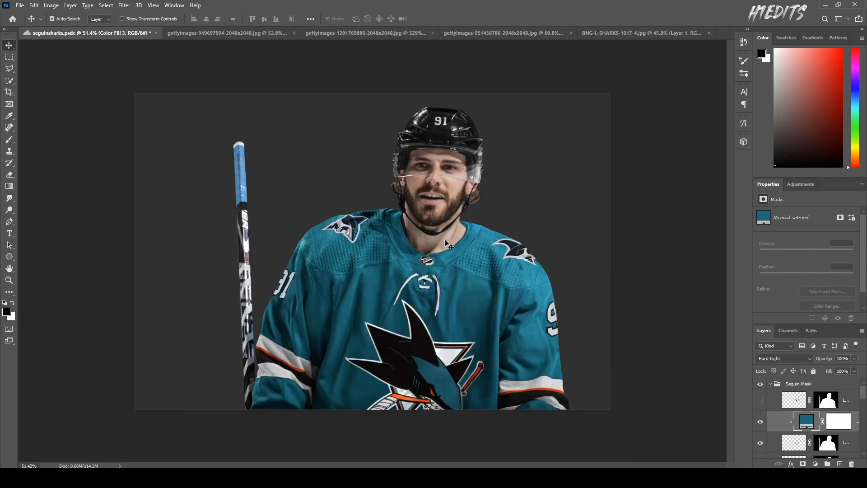
Step: Duplicate the Seguin Mask group, merge the duplicate into one layer, and mask that layer to the player's outline
{"action": "left_click", "coordinate": [770, 384]}
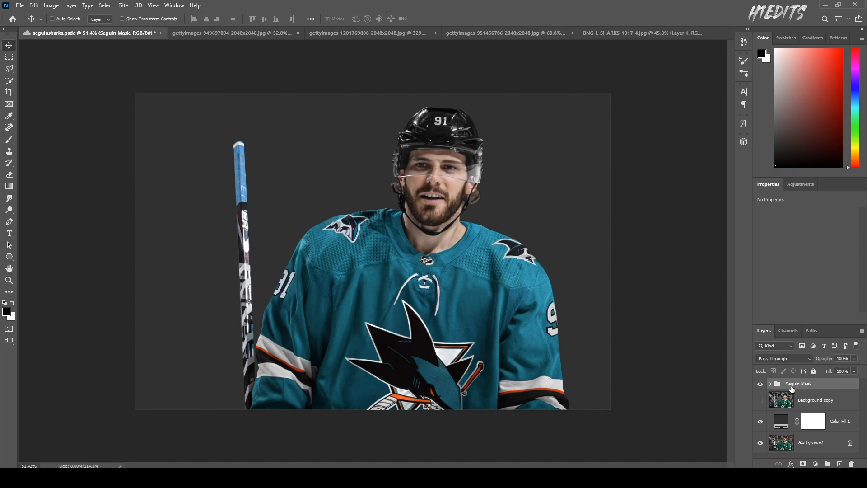
{"action": "key", "text": "ctrl+j"}
{"action": "right_click", "coordinate": [794, 389]}
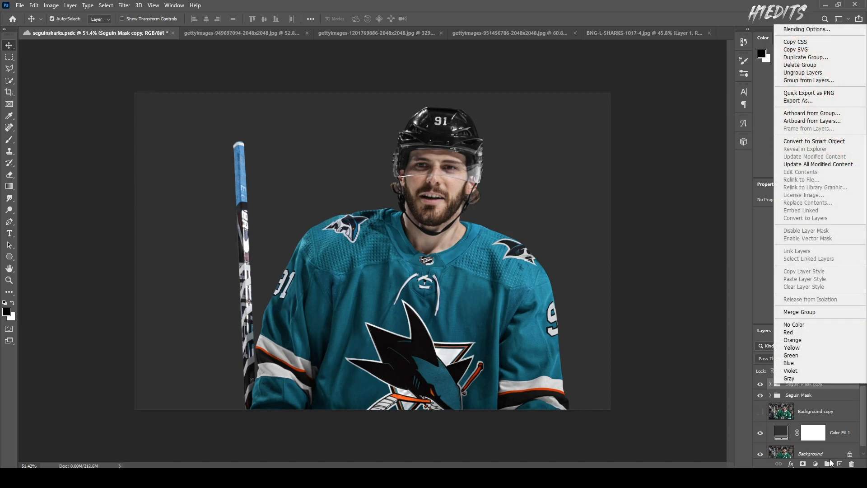
{"action": "left_click", "coordinate": [799, 311]}
{"action": "left_click", "coordinate": [781, 388], "text": "ctrl"}
{"action": "left_click", "coordinate": [802, 464]}
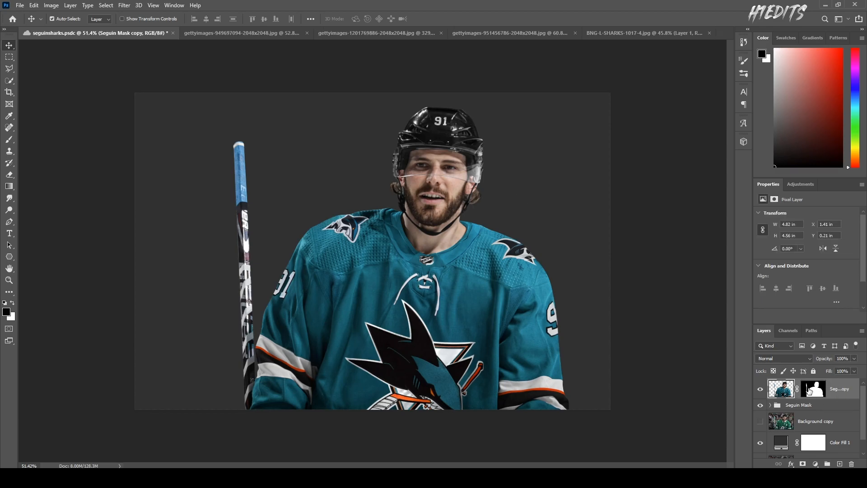
{"action": "left_click", "coordinate": [809, 392]}
{"action": "scroll", "coordinate": [494, 237], "scroll_direction": "up", "scroll_amount": 5}
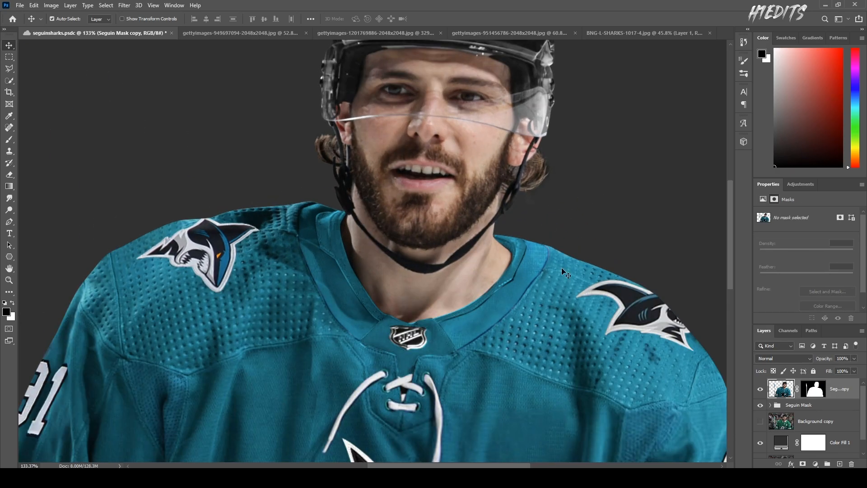
{"action": "key", "text": "b"}
{"action": "left_click", "coordinate": [13, 304]}
{"action": "mouse_move", "coordinate": [276, 336]}
{"action": "left_mouse_down"}
{"action": "mouse_move", "coordinate": [478, 304]}
{"action": "mouse_move", "coordinate": [442, 273]}
{"action": "mouse_move", "coordinate": [397, 275]}
{"action": "mouse_move", "coordinate": [424, 292]}
{"action": "mouse_move", "coordinate": [252, 309]}
{"action": "left_mouse_up"}
{"action": "key", "text": "ctrl+z"}
Step: Clone jersey fabric over the purple-tinted outer collar seam beside the full-shark shoulder patch on the merged layer
{"action": "left_click", "coordinate": [847, 394]}
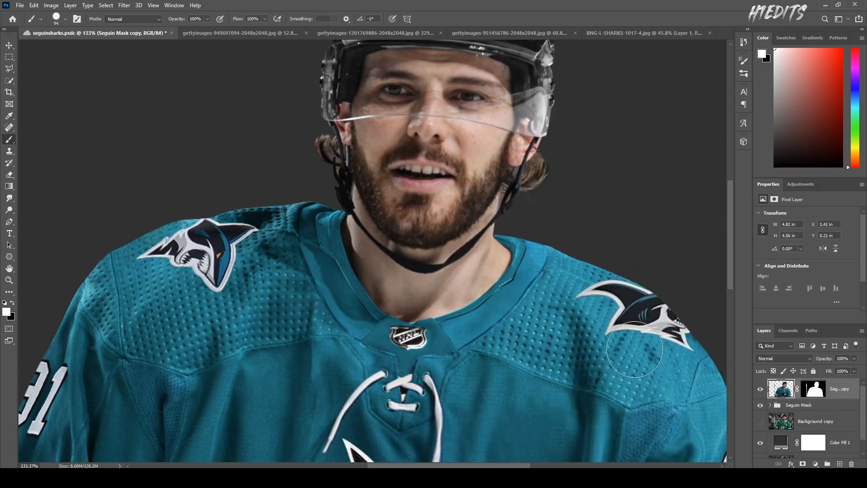
{"action": "scroll", "coordinate": [526, 278], "scroll_direction": "up", "scroll_amount": 4}
{"action": "key", "text": "s"}
{"action": "mouse_move", "coordinate": [532, 297]}
{"action": "left_mouse_down"}
{"action": "mouse_move", "coordinate": [513, 295]}
{"action": "mouse_move", "coordinate": [500, 335]}
{"action": "mouse_move", "coordinate": [430, 392]}
{"action": "mouse_move", "coordinate": [368, 420]}
{"action": "left_mouse_up"}
Step: Clone collar fabric over the dark inner collar edge and remaining outer seam on the full-shark patch side
{"action": "left_click", "coordinate": [526, 289], "text": "alt"}
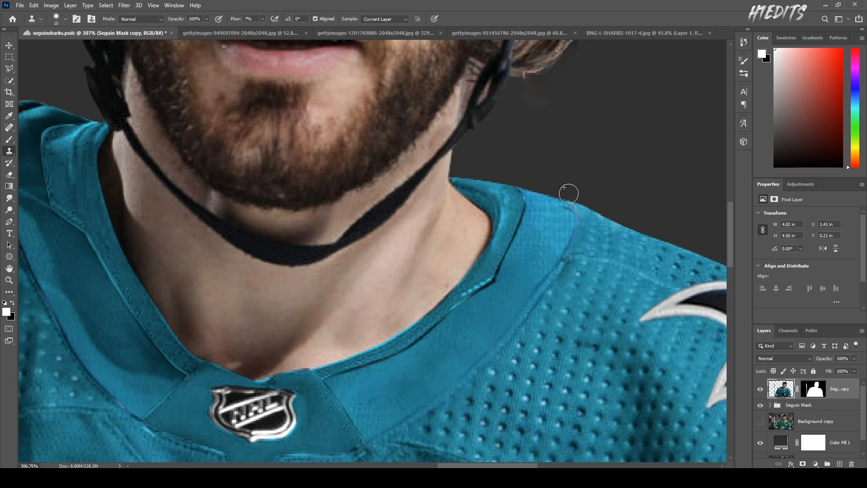
{"action": "left_click", "coordinate": [538, 202], "text": "alt"}
{"action": "left_click_drag", "start_coordinate": [521, 189], "coordinate": [513, 225]}
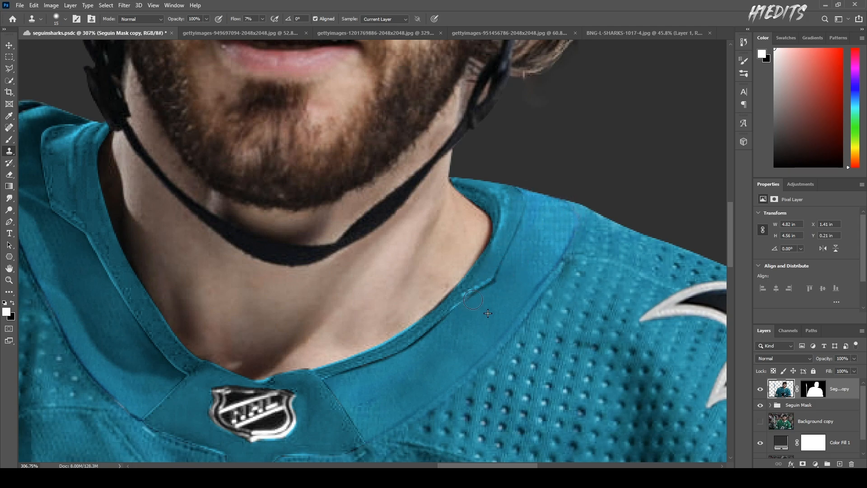
{"action": "left_click_drag", "start_coordinate": [409, 354], "coordinate": [337, 371]}
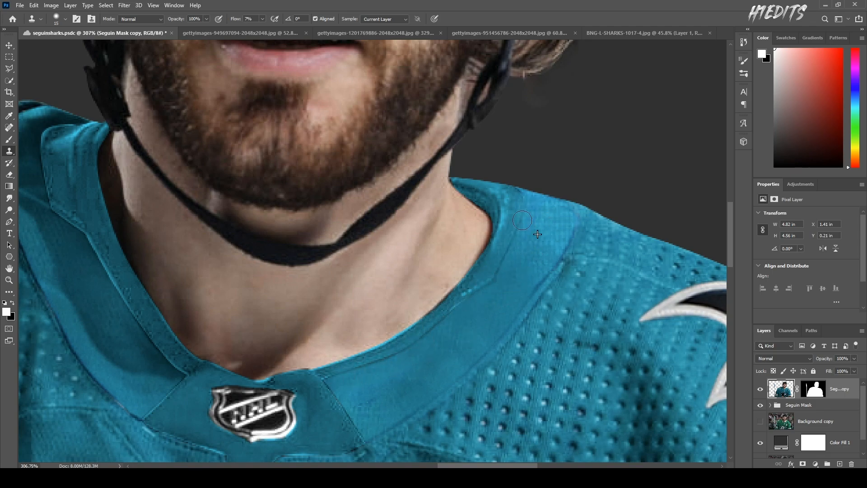
{"action": "mouse_move", "coordinate": [522, 318]}
{"action": "left_mouse_down"}
{"action": "mouse_move", "coordinate": [571, 240]}
{"action": "mouse_move", "coordinate": [572, 216]}
{"action": "mouse_move", "coordinate": [553, 268]}
{"action": "mouse_move", "coordinate": [498, 348]}
{"action": "mouse_move", "coordinate": [458, 377]}
{"action": "left_mouse_up"}
Step: Clone collar fabric along the seams on the shark-head patch side, from the shoulder to the NHL crest
{"action": "scroll", "coordinate": [423, 400], "scroll_direction": "down", "scroll_amount": 5}
{"action": "scroll", "coordinate": [255, 225], "scroll_direction": "up", "scroll_amount": 5}
{"action": "mouse_move", "coordinate": [256, 226]}
{"action": "left_mouse_down"}
{"action": "mouse_move", "coordinate": [298, 331]}
{"action": "mouse_move", "coordinate": [378, 436]}
{"action": "mouse_move", "coordinate": [329, 383]}
{"action": "mouse_move", "coordinate": [342, 403]}
{"action": "mouse_move", "coordinate": [401, 454]}
{"action": "left_mouse_up"}
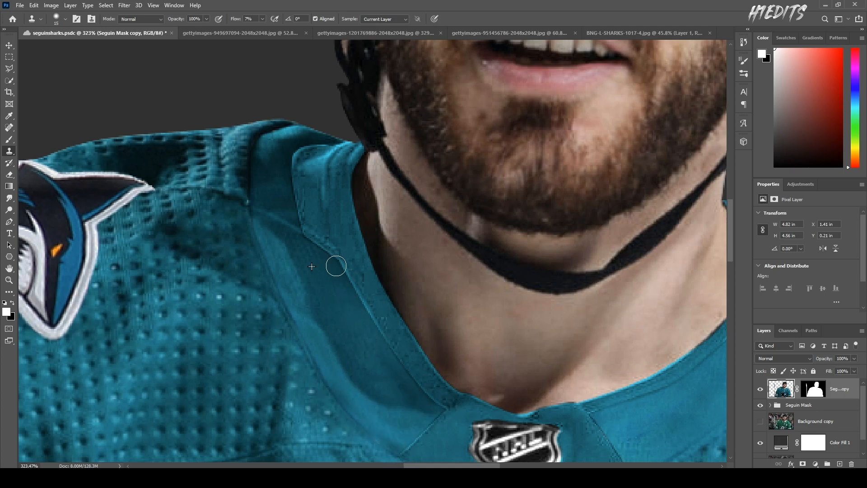
{"action": "scroll", "coordinate": [293, 177], "scroll_direction": "down", "scroll_amount": 8}
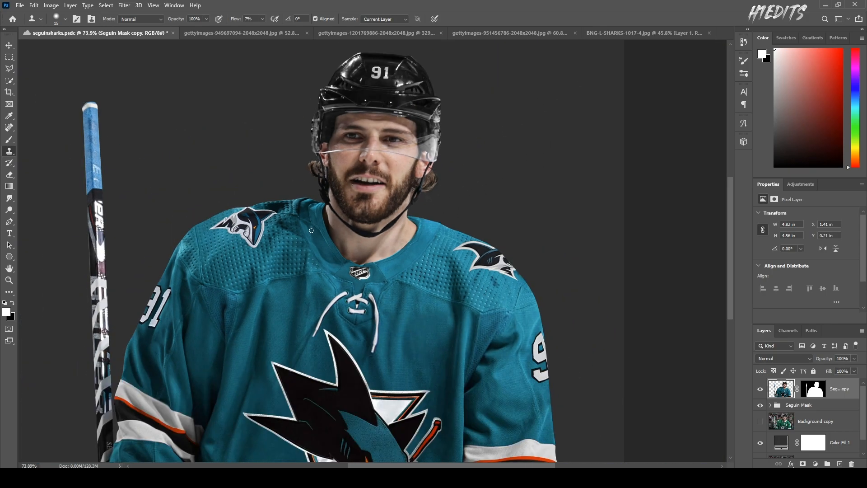
{"action": "scroll", "coordinate": [318, 237], "scroll_direction": "up", "scroll_amount": 8}
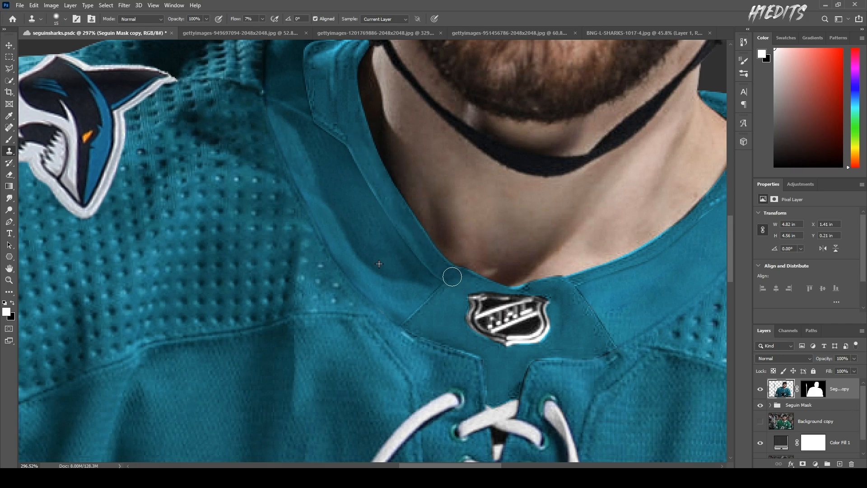
{"action": "scroll", "coordinate": [348, 235], "scroll_direction": "down", "scroll_amount": 8}
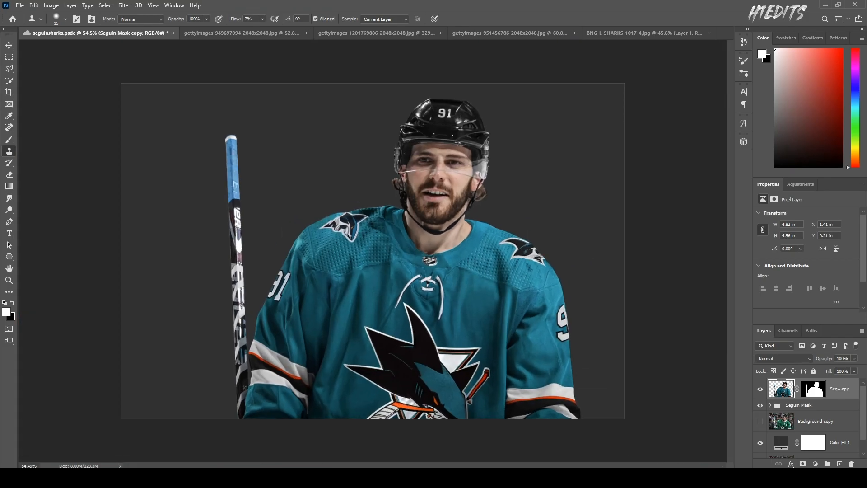
Step: Show the Background copy layer so the crowd appears behind the player
{"action": "key", "text": "v"}
{"action": "scroll", "coordinate": [610, 338], "scroll_direction": "down", "scroll_amount": 3}
{"action": "scroll", "coordinate": [683, 368], "scroll_direction": "up", "scroll_amount": 2}
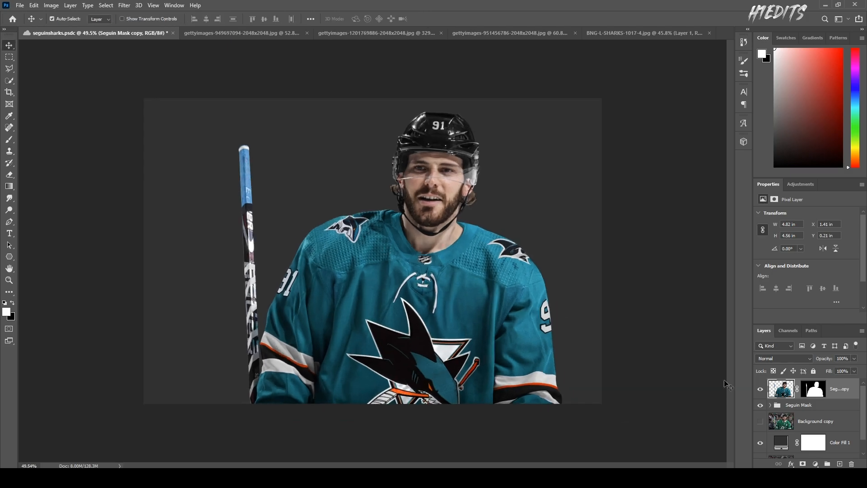
{"action": "left_click", "coordinate": [761, 423]}
{"action": "left_click", "coordinate": [796, 426]}
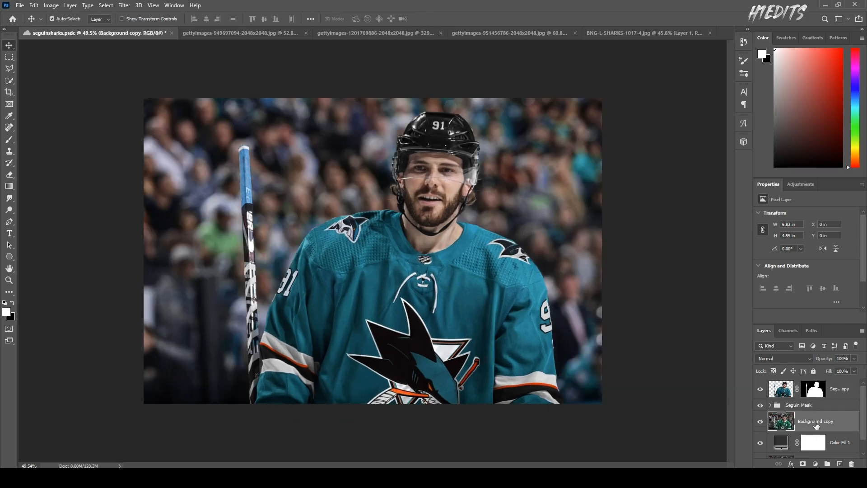
Step: Try a selection of the player's outline expanded by 5 pixels over the original photo
{"action": "left_click", "coordinate": [793, 406]}
{"action": "left_click", "coordinate": [788, 393], "text": "ctrl"}
{"action": "left_click", "coordinate": [761, 389]}
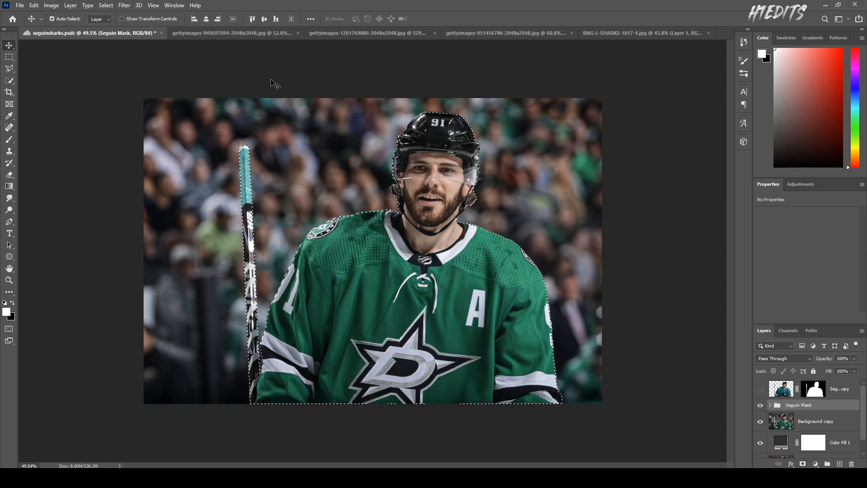
{"action": "left_click", "coordinate": [105, 5]}
{"action": "mouse_move", "coordinate": [165, 137]}
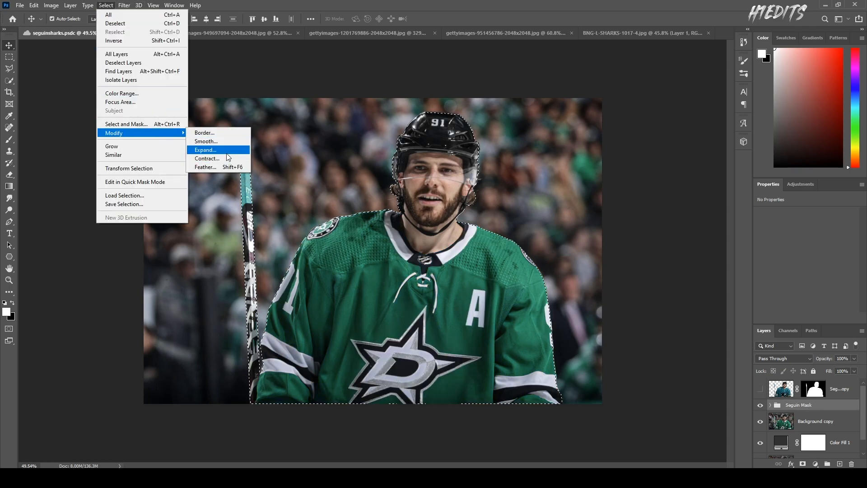
{"action": "left_click", "coordinate": [226, 153]}
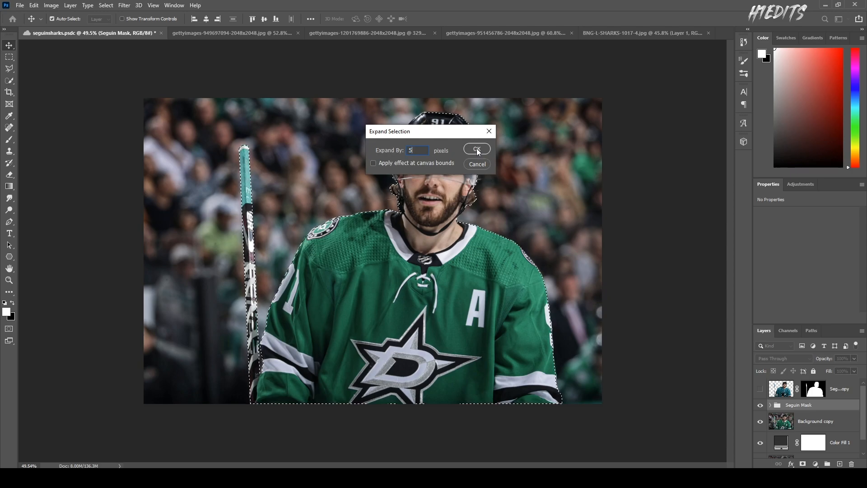
{"action": "left_click", "coordinate": [478, 151]}
{"action": "key", "text": "ctrl+d"}
{"action": "left_click", "coordinate": [760, 389]}
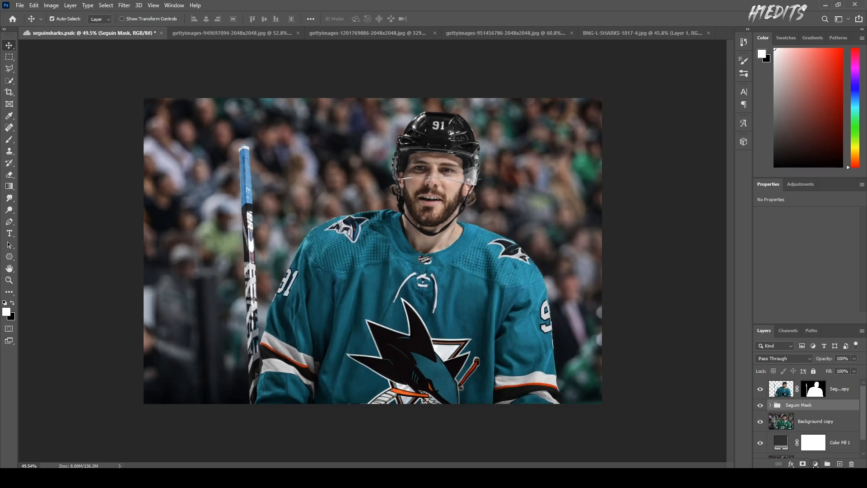
Step: Add a solid color fill above the Seguin Mask group in a teal sampled from the jersey
{"action": "left_click", "coordinate": [815, 464]}
{"action": "left_click", "coordinate": [808, 305]}
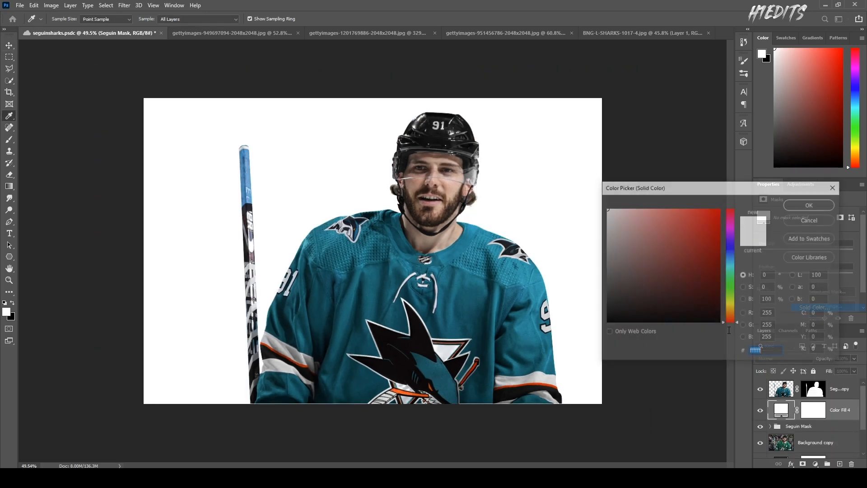
{"action": "left_click", "coordinate": [472, 273]}
{"action": "key", "text": "Return"}
Step: Set the teal fill layer's blend mode to Hue to tint the crowd
{"action": "left_click", "coordinate": [781, 358]}
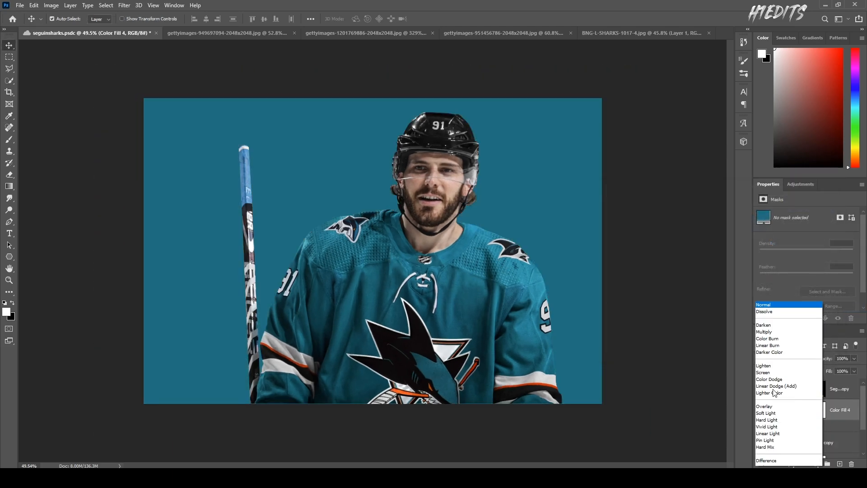
{"action": "left_click", "coordinate": [772, 442]}
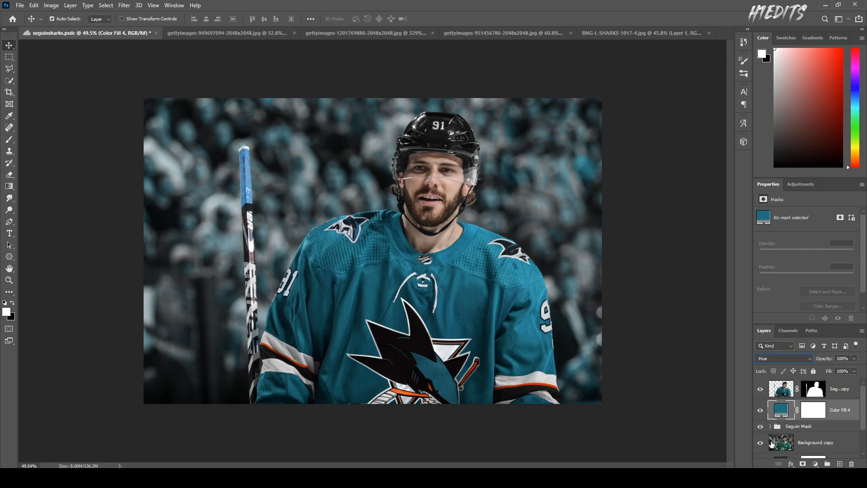
{"action": "left_click", "coordinate": [807, 356]}
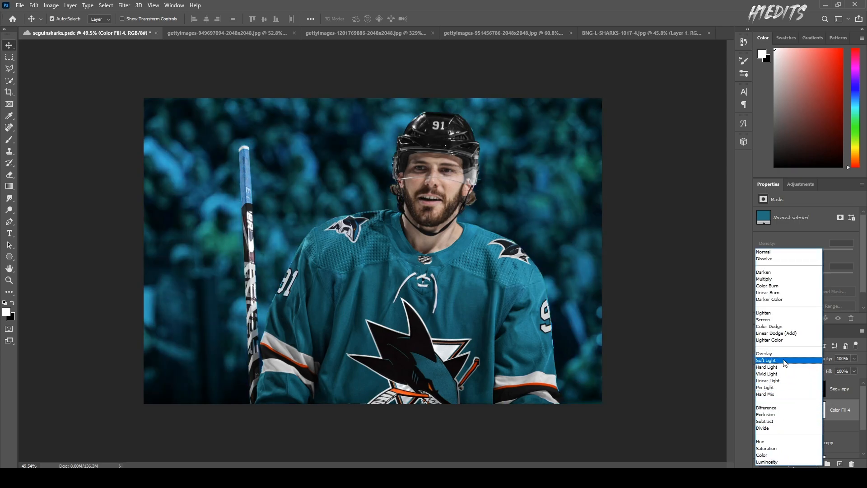
{"action": "left_click", "coordinate": [770, 442]}
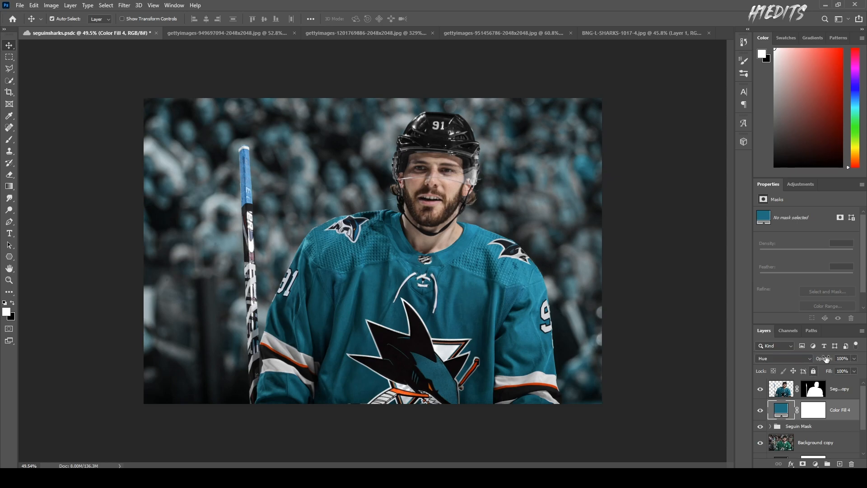
Step: Compare the crowd with and without the teal fill, and set the fill layer's opacity to 50%
{"action": "left_click", "coordinate": [760, 410]}
{"action": "left_click", "coordinate": [761, 410]}
{"action": "left_click", "coordinate": [760, 411]}
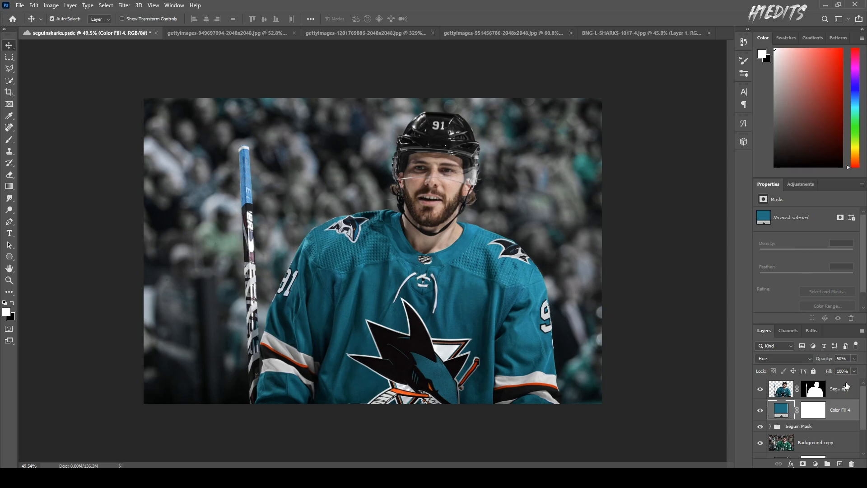
Step: Compare the crowd without the teal tint by deleting the fill layer and undoing the deletion
{"action": "key", "text": "Delete"}
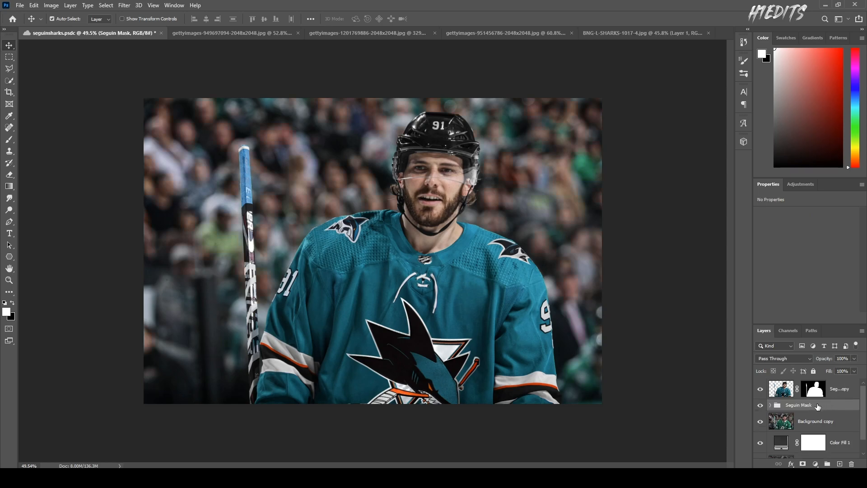
{"action": "scroll", "coordinate": [490, 224], "scroll_direction": "up", "scroll_amount": 2}
{"action": "scroll", "coordinate": [490, 225], "scroll_direction": "down", "scroll_amount": 3}
{"action": "scroll", "coordinate": [489, 224], "scroll_direction": "up", "scroll_amount": 2}
{"action": "key", "text": "ctrl+z"}
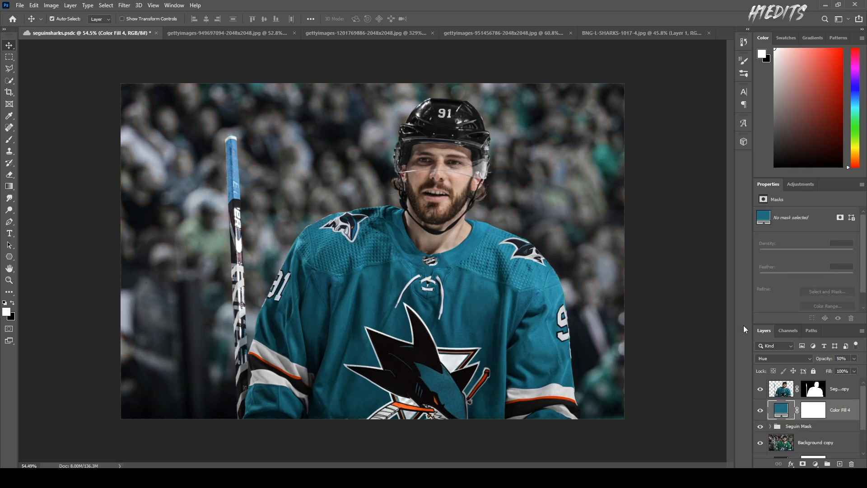
Step: Try the Normal blend mode on the teal fill and delete the fill layer
{"action": "left_click", "coordinate": [808, 358]}
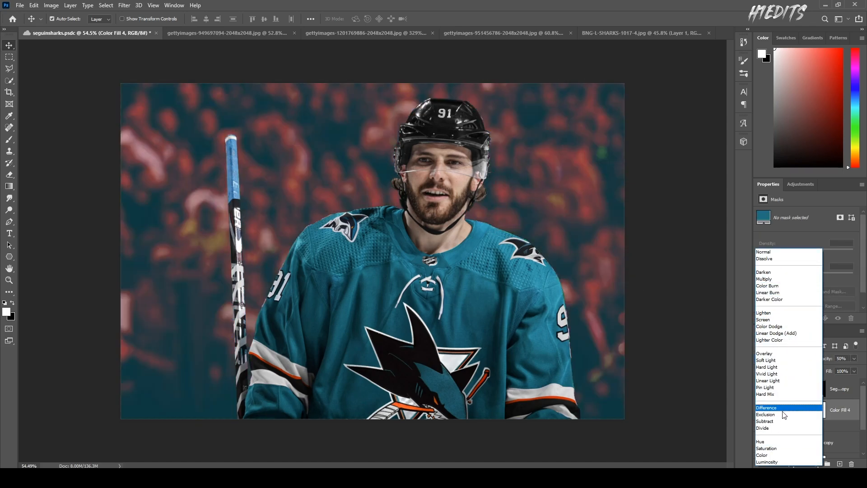
{"action": "left_click", "coordinate": [786, 252]}
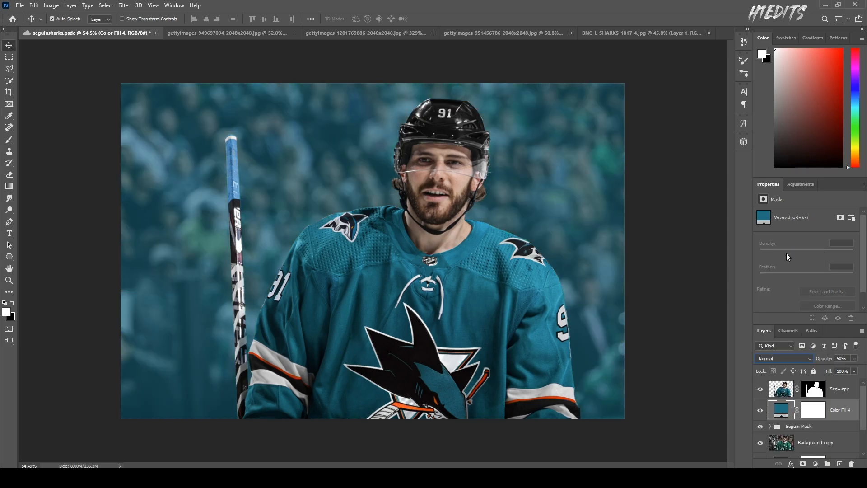
{"action": "key", "text": "Delete"}
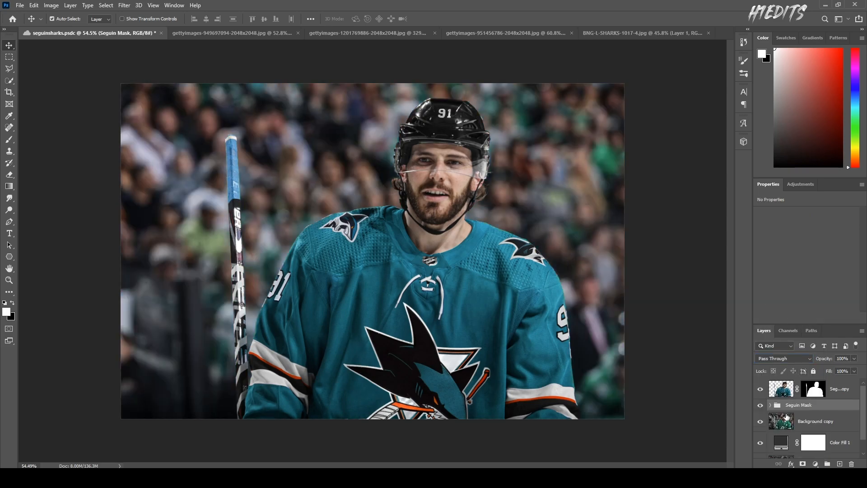
Step: Place a copy of the background layer directly beneath the topmost masked player layer
{"action": "left_click_drag", "start_coordinate": [808, 427], "coordinate": [805, 402]}
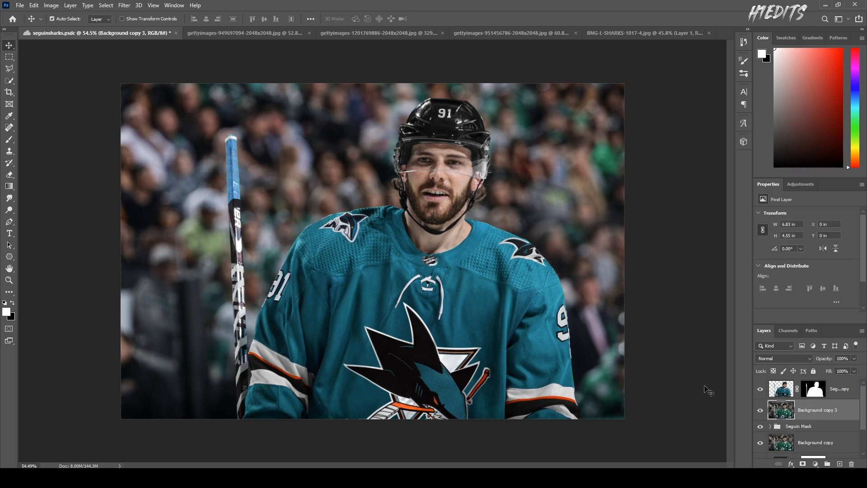
{"action": "left_click", "coordinate": [51, 5]}
{"action": "mouse_move", "coordinate": [104, 29]}
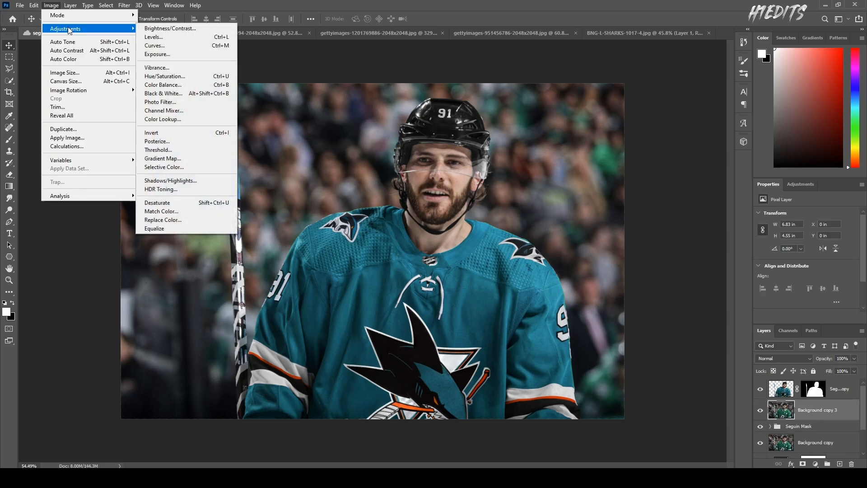
{"action": "left_click", "coordinate": [153, 78]}
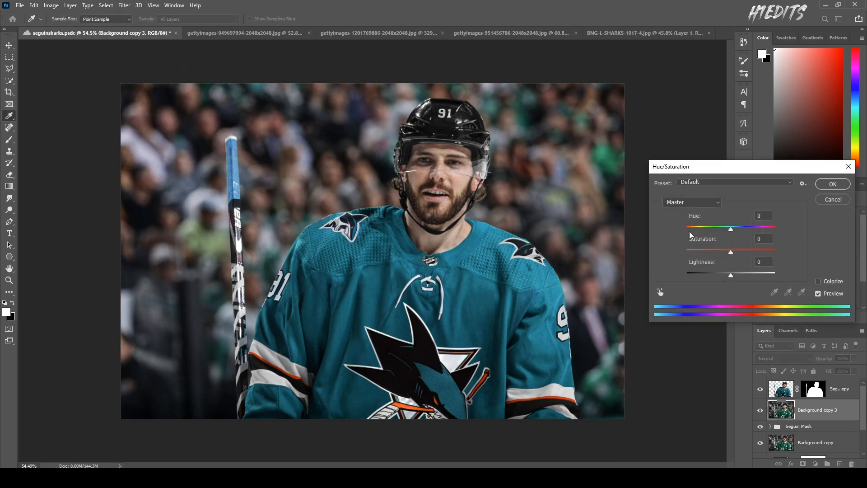
{"action": "mouse_move", "coordinate": [731, 228]}
{"action": "left_mouse_down"}
{"action": "mouse_move", "coordinate": [750, 229]}
{"action": "mouse_move", "coordinate": [730, 230]}
{"action": "left_mouse_up"}
{"action": "left_click", "coordinate": [827, 202]}
Step: Recolor the crowd on the background copy with Hue/Saturation, shifting the Cyans hue to +36 and adjusting the affected color range
{"action": "left_click", "coordinate": [51, 5]}
{"action": "mouse_move", "coordinate": [71, 29]}
{"action": "left_click", "coordinate": [180, 77]}
{"action": "left_click", "coordinate": [660, 292]}
{"action": "left_click", "coordinate": [608, 158]}
{"action": "mouse_move", "coordinate": [736, 228]}
{"action": "left_mouse_down"}
{"action": "mouse_move", "coordinate": [688, 225]}
{"action": "mouse_move", "coordinate": [746, 228]}
{"action": "left_mouse_up"}
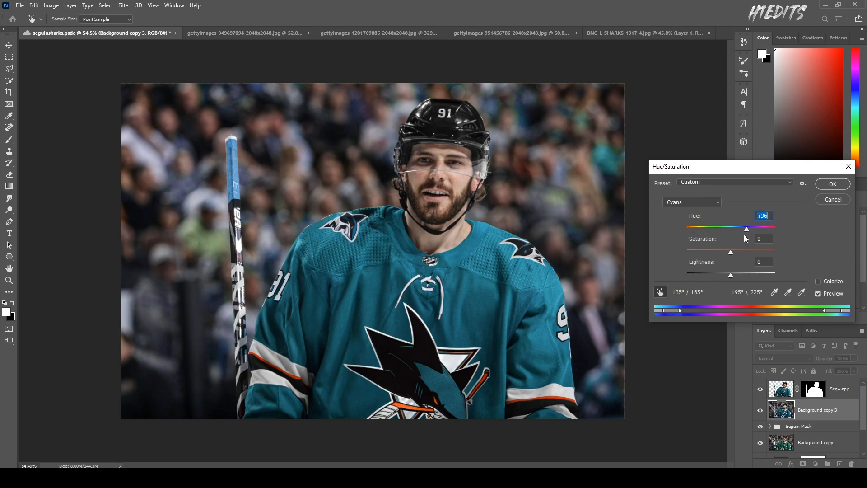
{"action": "mouse_move", "coordinate": [676, 310]}
{"action": "left_mouse_down"}
{"action": "mouse_move", "coordinate": [687, 309]}
{"action": "mouse_move", "coordinate": [673, 308]}
{"action": "left_mouse_up"}
{"action": "left_click", "coordinate": [833, 184]}
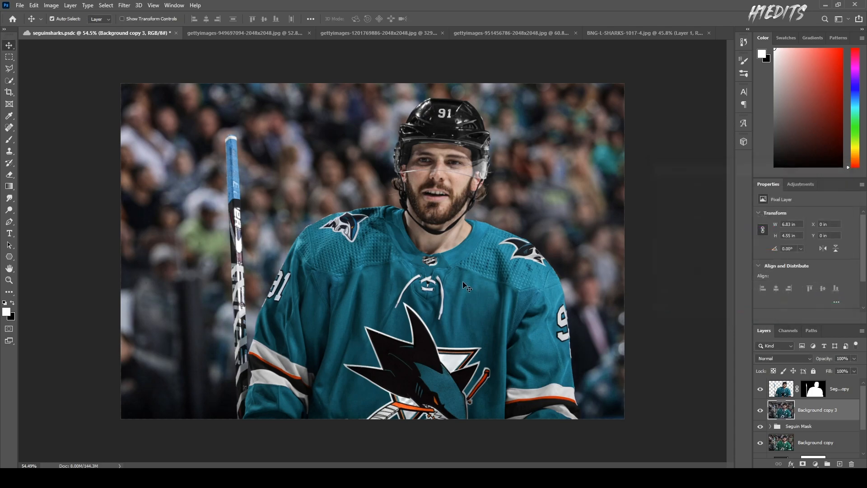
Step: Slightly increase the clarity of the topmost masked player layer with the Camera Raw filter
{"action": "key", "text": "v"}
{"action": "scroll", "coordinate": [568, 294], "scroll_direction": "down", "scroll_amount": 1}
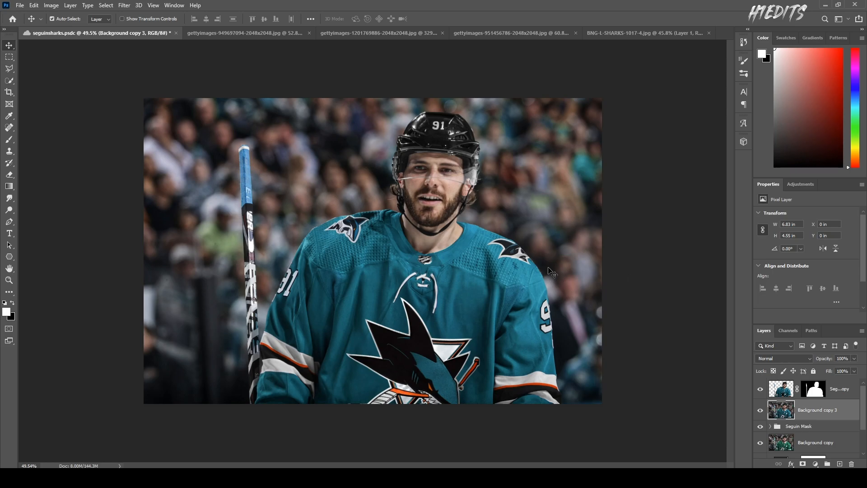
{"action": "scroll", "coordinate": [549, 273], "scroll_direction": "up", "scroll_amount": 1}
{"action": "left_click", "coordinate": [839, 394]}
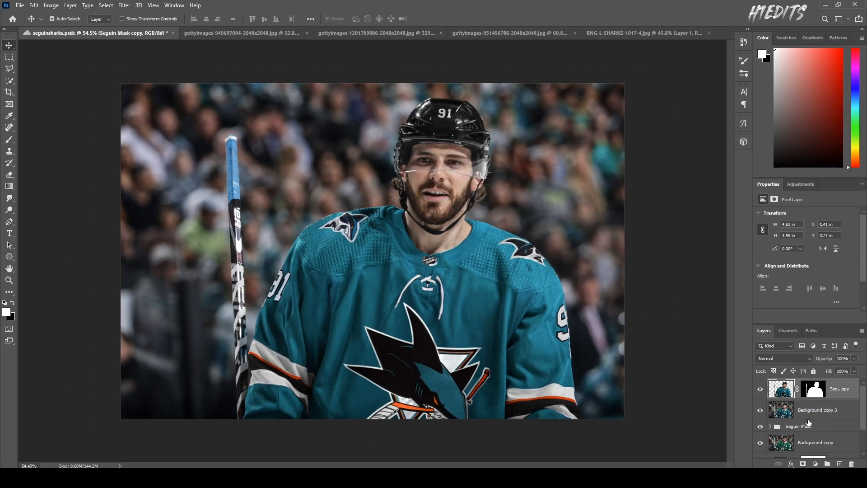
{"action": "left_click", "coordinate": [123, 5]}
{"action": "left_click", "coordinate": [169, 59]}
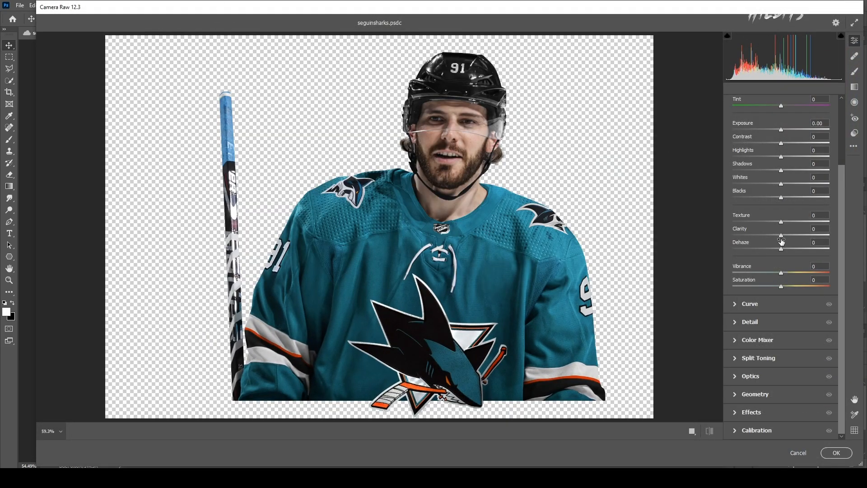
{"action": "mouse_move", "coordinate": [781, 239]}
{"action": "left_mouse_down"}
{"action": "mouse_move", "coordinate": [807, 235]}
{"action": "mouse_move", "coordinate": [791, 235]}
{"action": "left_mouse_up"}
{"action": "left_click", "coordinate": [841, 452]}
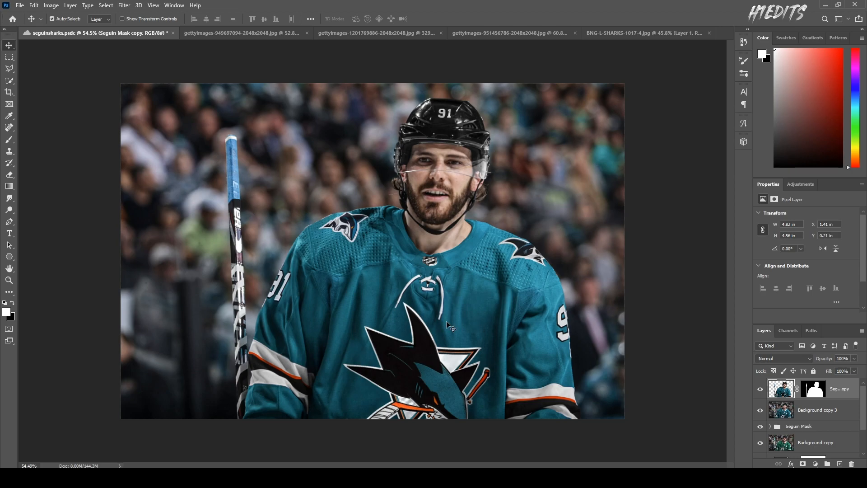
Step: Examine the player's details and how he blends with the recolored crowd
{"action": "scroll", "coordinate": [446, 326], "scroll_direction": "up", "scroll_amount": 2}
{"action": "scroll", "coordinate": [446, 325], "scroll_direction": "down", "scroll_amount": 3}
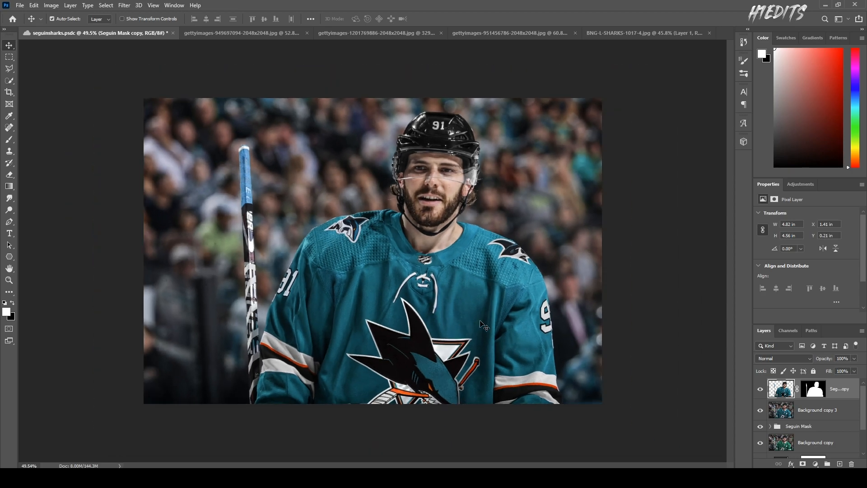
{"action": "scroll", "coordinate": [449, 210], "scroll_direction": "up", "scroll_amount": 2}
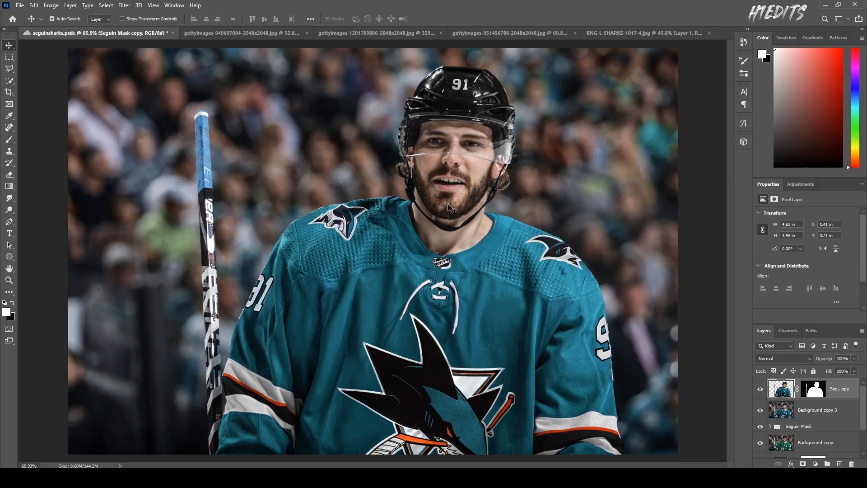
{"action": "scroll", "coordinate": [449, 211], "scroll_direction": "down", "scroll_amount": 1}
{"action": "scroll", "coordinate": [451, 211], "scroll_direction": "up", "scroll_amount": 1}
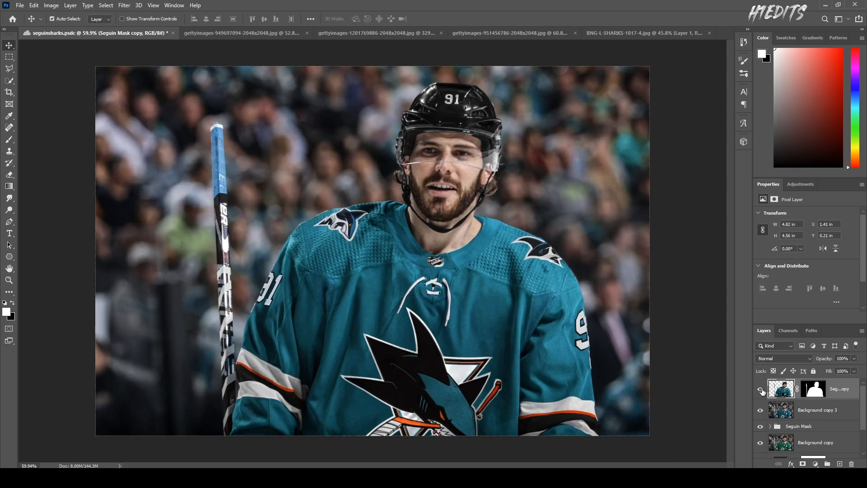
{"action": "scroll", "coordinate": [323, 289], "scroll_direction": "down", "scroll_amount": 2}
{"action": "scroll", "coordinate": [325, 289], "scroll_direction": "up", "scroll_amount": 2}
{"action": "scroll", "coordinate": [329, 289], "scroll_direction": "down", "scroll_amount": 1}
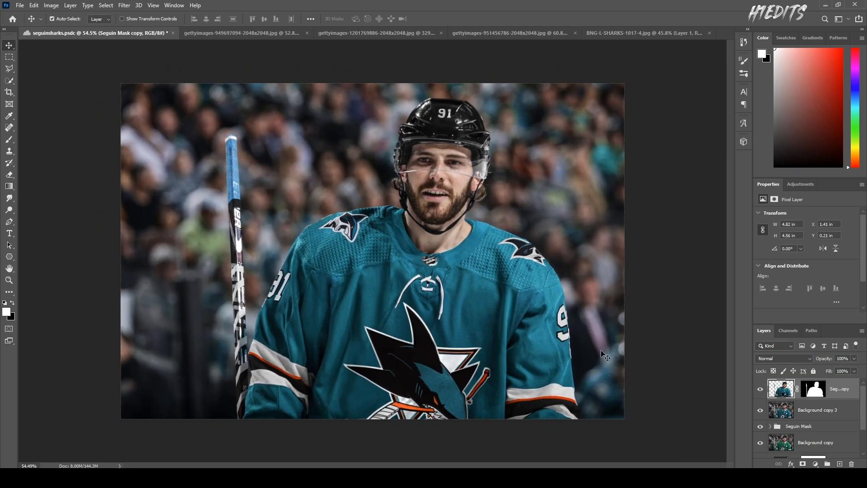
Step: Add a linear white-to-transparent gradient fill layer above the player and set its angle to 45°
{"action": "left_click", "coordinate": [816, 465]}
{"action": "left_click", "coordinate": [821, 312]}
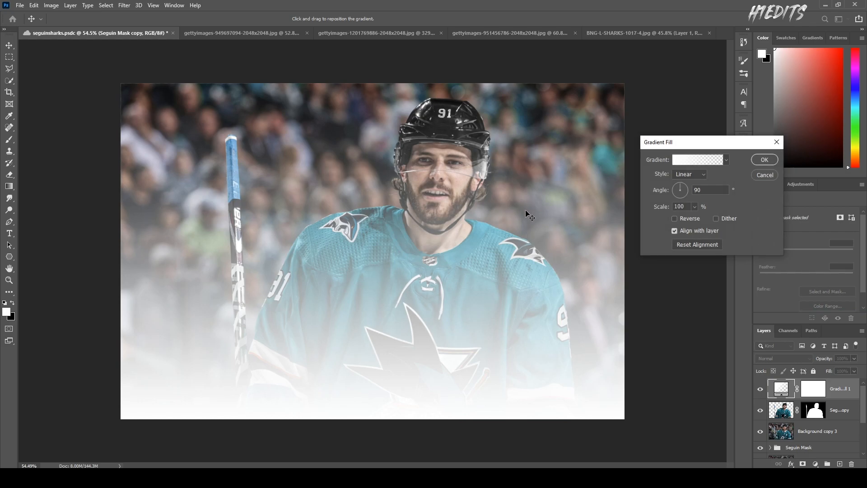
{"action": "left_click_drag", "start_coordinate": [691, 183], "coordinate": [692, 182]}
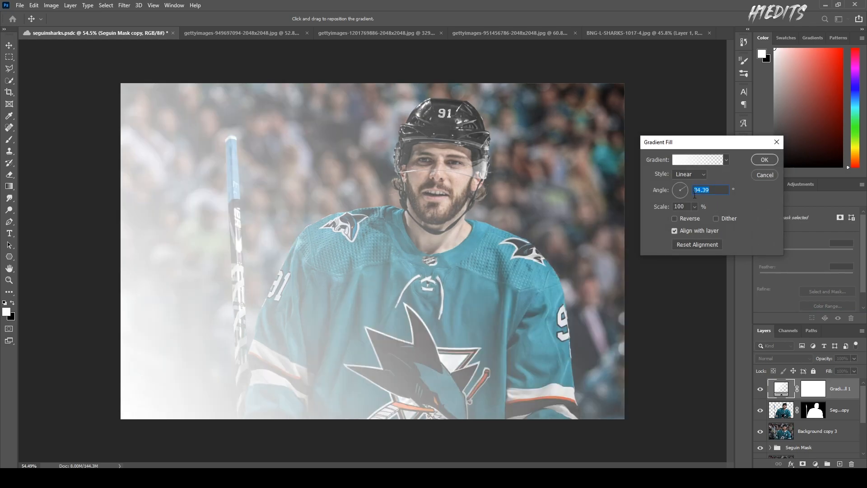
{"action": "left_click", "coordinate": [685, 186]}
{"action": "type", "text": "45"}
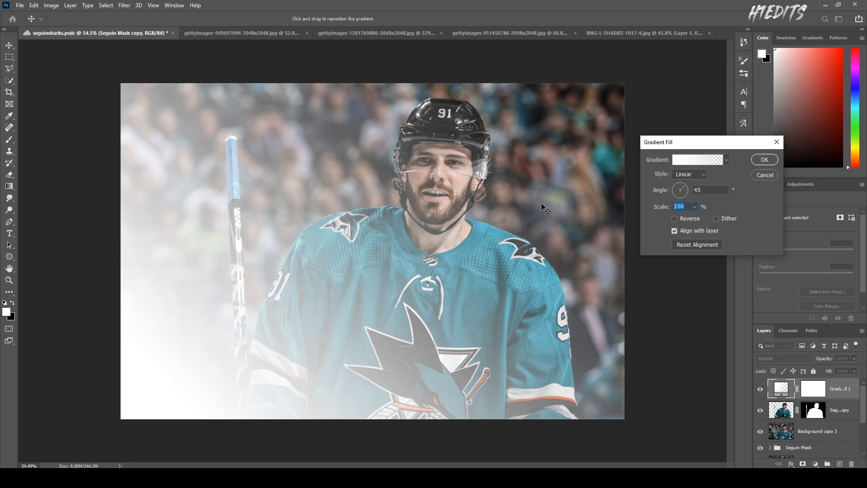
Step: Set the white gradient's scale to 50% and shift it toward the lower-left corner of the image
{"action": "type", "text": "25"}
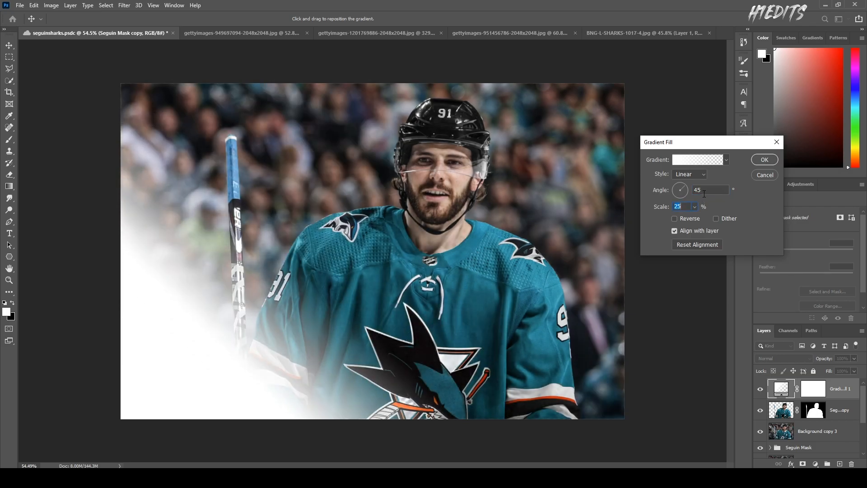
{"action": "type", "text": "50"}
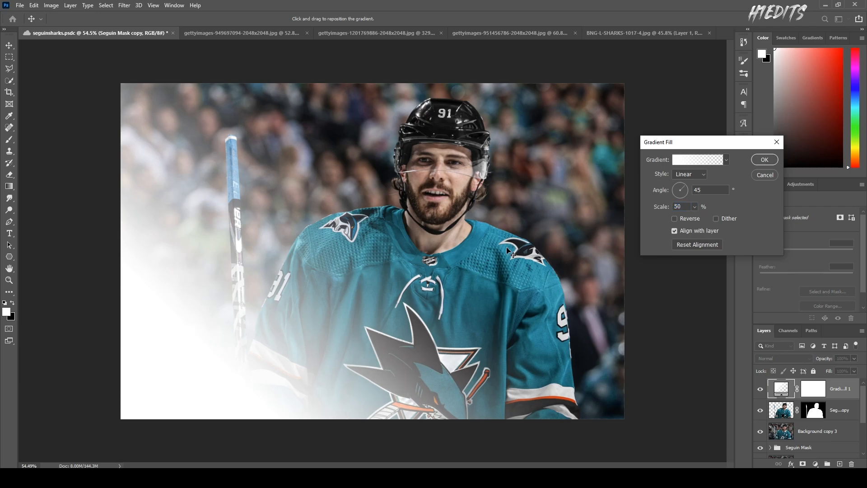
{"action": "mouse_move", "coordinate": [470, 284]}
{"action": "left_mouse_down"}
{"action": "mouse_move", "coordinate": [437, 301]}
{"action": "mouse_move", "coordinate": [472, 285]}
{"action": "left_mouse_up"}
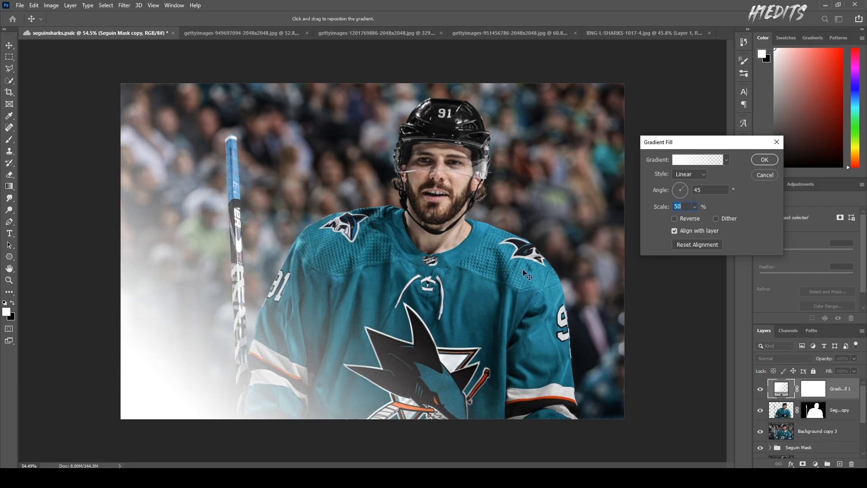
{"action": "left_click", "coordinate": [765, 160]}
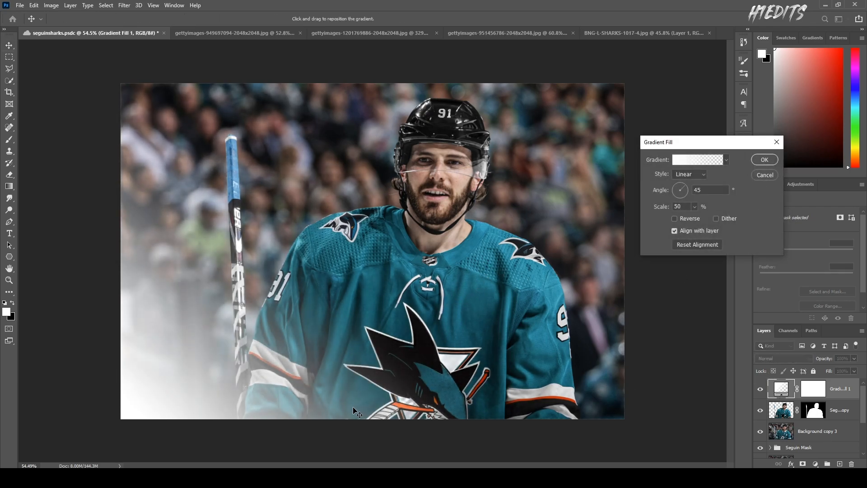
{"action": "left_click", "coordinate": [765, 160]}
Step: Set the foreground color to the dark teal 04515c sampled from the jersey
{"action": "left_click", "coordinate": [6, 312]}
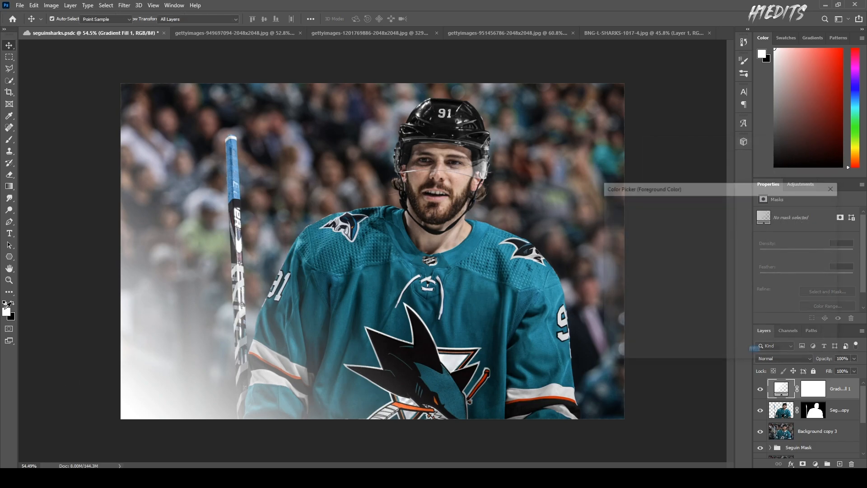
{"action": "left_click", "coordinate": [505, 278]}
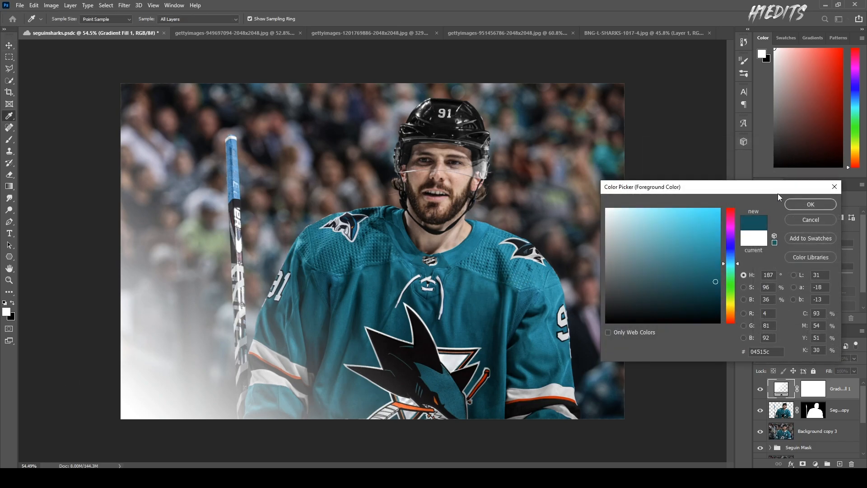
{"action": "left_click", "coordinate": [810, 205]}
Step: Try the teal foreground-to-transparent gradient on the gradient fill layer
{"action": "double_click", "coordinate": [781, 388]}
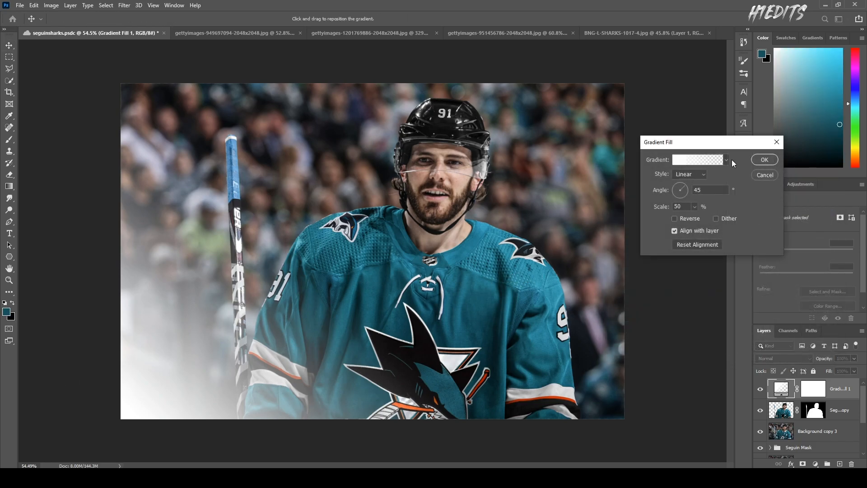
{"action": "left_click", "coordinate": [726, 160]}
{"action": "left_click", "coordinate": [667, 178]}
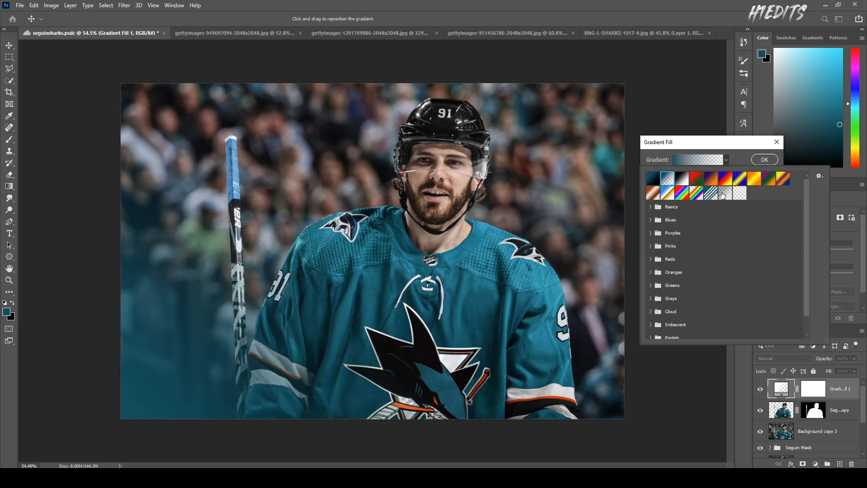
{"action": "left_click", "coordinate": [739, 157]}
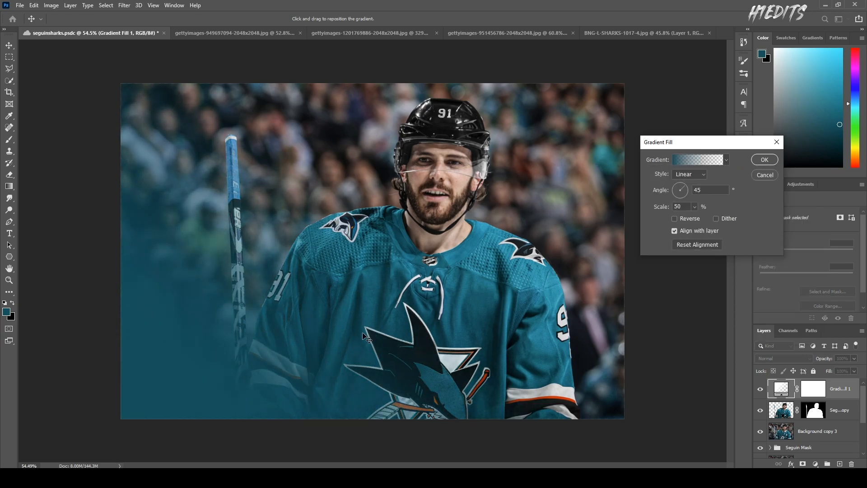
{"action": "left_click", "coordinate": [764, 159]}
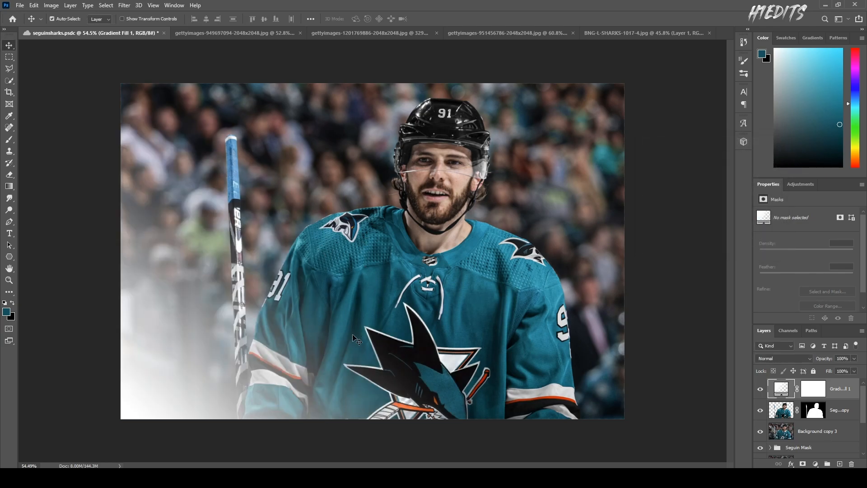
Step: Compare the image with and without the white gradient, and set its scale to 65% while shifting it toward the image's lower-left corner
{"action": "left_click", "coordinate": [760, 389]}
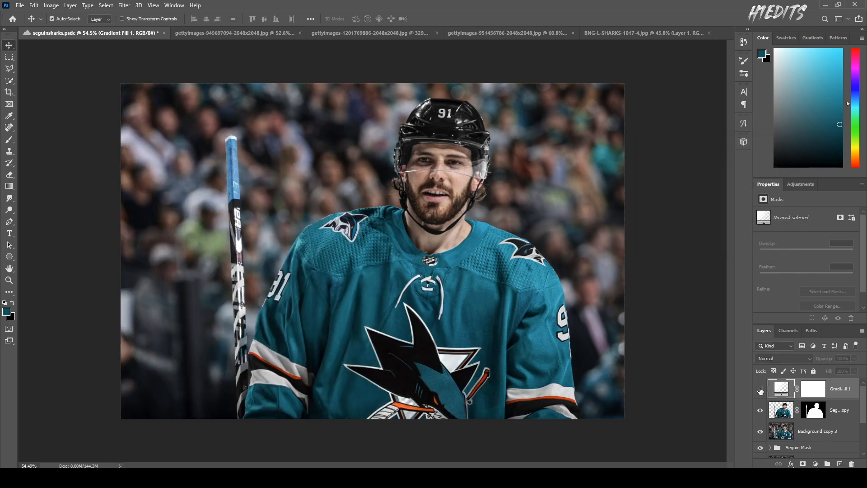
{"action": "left_click", "coordinate": [760, 389]}
{"action": "double_click", "coordinate": [781, 388]}
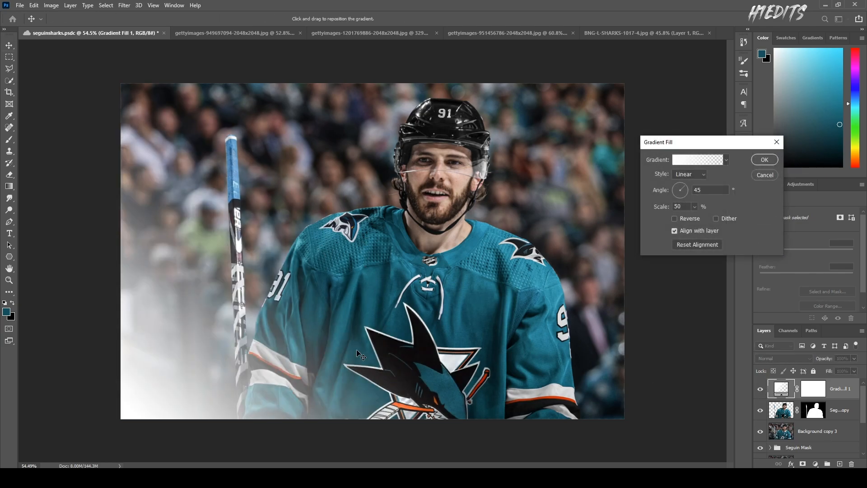
{"action": "type", "text": "75"}
{"action": "left_click_drag", "start_coordinate": [401, 301], "coordinate": [357, 334]}
{"action": "type", "text": "65"}
{"action": "double_click", "coordinate": [687, 206]}
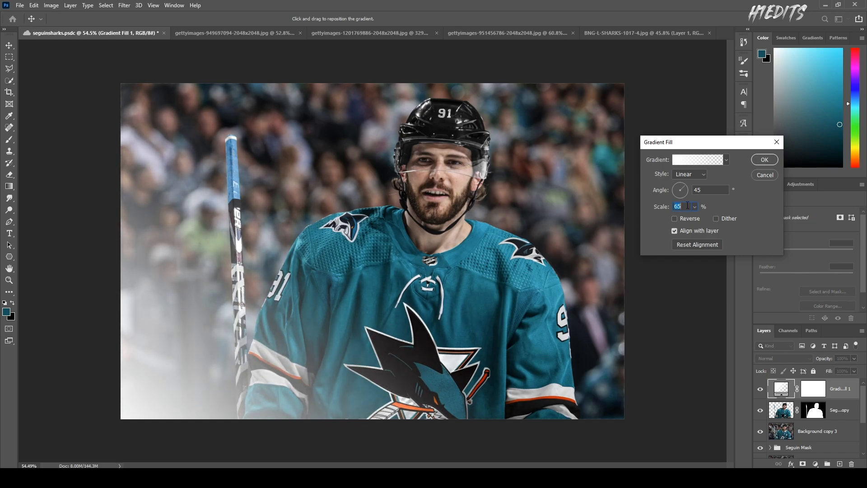
{"action": "left_click", "coordinate": [764, 159]}
{"action": "scroll", "coordinate": [386, 350], "scroll_direction": "down", "scroll_amount": 1}
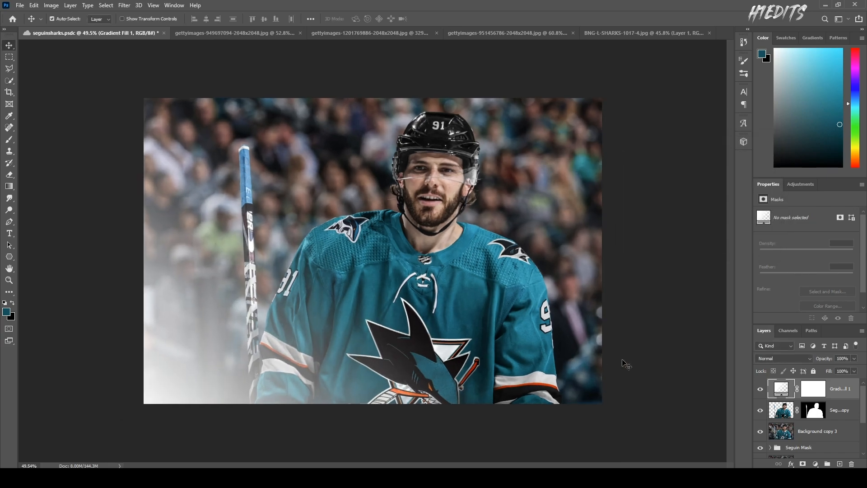
{"action": "left_click", "coordinate": [363, 33]}
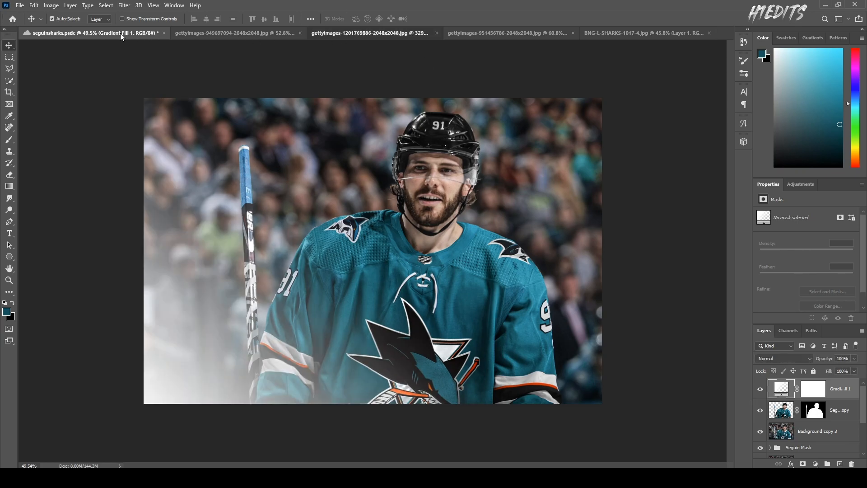
{"action": "scroll", "coordinate": [251, 194], "scroll_direction": "down", "scroll_amount": 10}
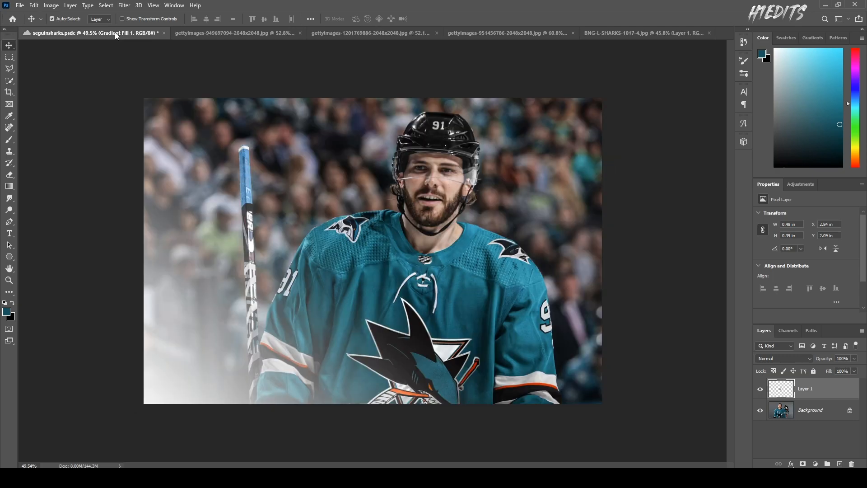
{"action": "left_click", "coordinate": [117, 33]}
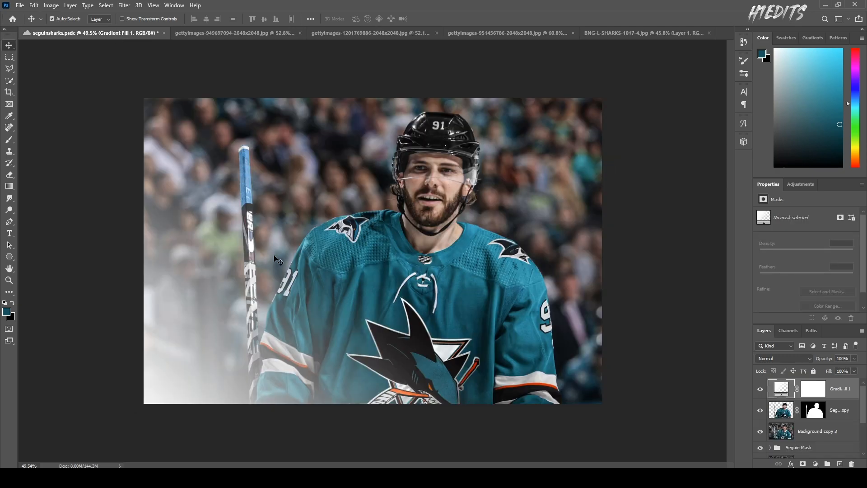
{"action": "scroll", "coordinate": [392, 247], "scroll_direction": "up", "scroll_amount": 1}
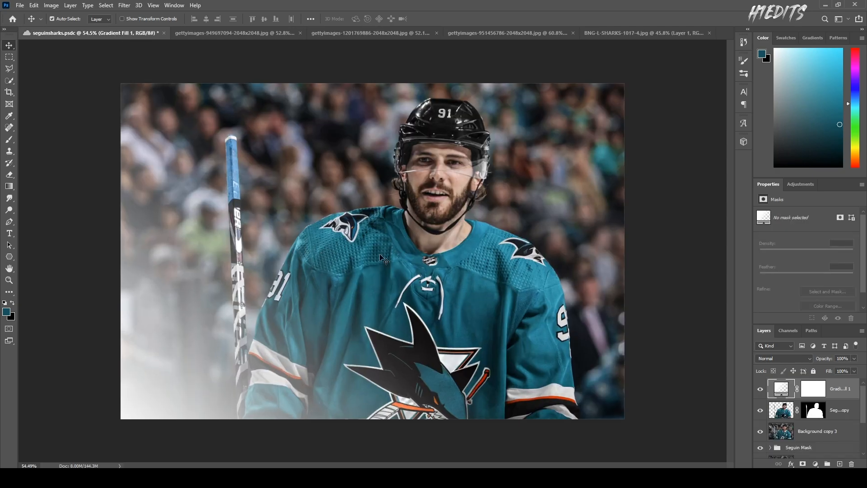
{"action": "scroll", "coordinate": [359, 338], "scroll_direction": "up", "scroll_amount": 6}
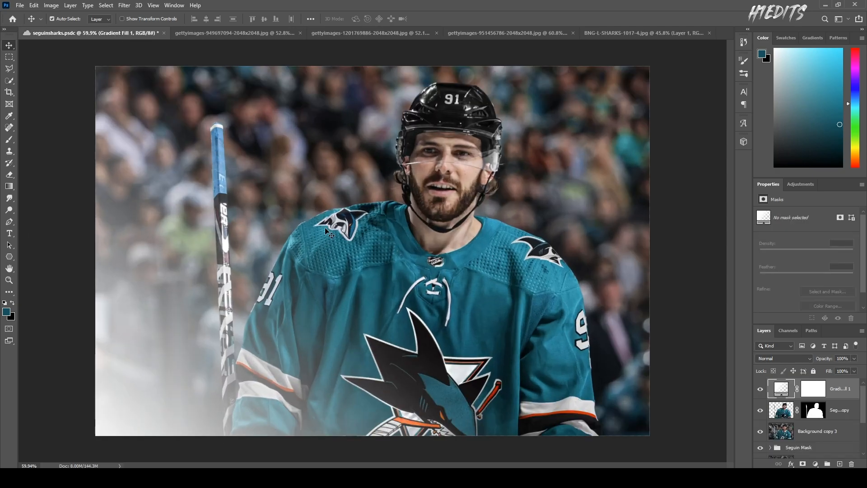
Step: Clone Stamp blurred crowd on Background copy 3 along the outer edge of the jersey's shoulder and sleeve nearest the stick
{"action": "scroll", "coordinate": [323, 235], "scroll_direction": "up", "scroll_amount": 6}
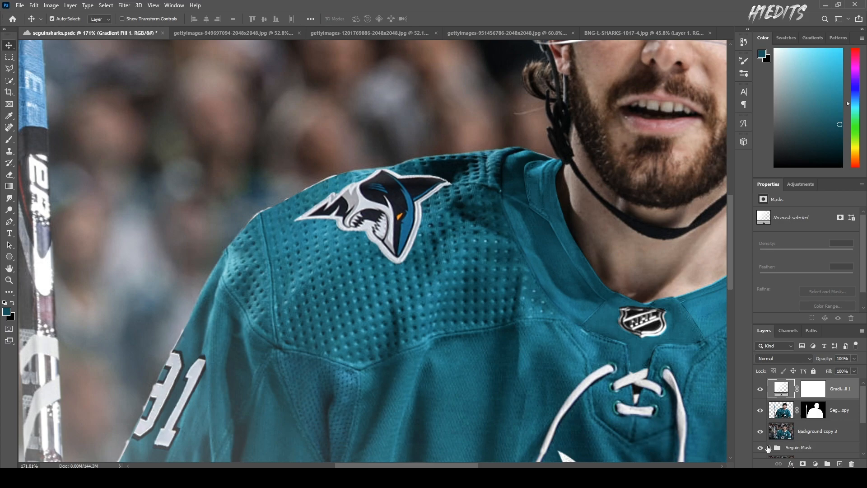
{"action": "left_click", "coordinate": [820, 433]}
{"action": "scroll", "coordinate": [320, 266], "scroll_direction": "down", "scroll_amount": 2}
{"action": "key", "text": "s"}
{"action": "left_click", "coordinate": [258, 193], "text": "alt"}
{"action": "mouse_move", "coordinate": [275, 238]}
{"action": "left_mouse_down"}
{"action": "mouse_move", "coordinate": [250, 260]}
{"action": "mouse_move", "coordinate": [214, 252]}
{"action": "mouse_move", "coordinate": [283, 222]}
{"action": "mouse_move", "coordinate": [336, 167]}
{"action": "mouse_move", "coordinate": [351, 180]}
{"action": "mouse_move", "coordinate": [290, 246]}
{"action": "mouse_move", "coordinate": [227, 251]}
{"action": "mouse_move", "coordinate": [383, 168]}
{"action": "mouse_move", "coordinate": [367, 199]}
{"action": "mouse_move", "coordinate": [252, 274]}
{"action": "mouse_move", "coordinate": [265, 251]}
{"action": "mouse_move", "coordinate": [260, 229]}
{"action": "mouse_move", "coordinate": [200, 349]}
{"action": "mouse_move", "coordinate": [192, 338]}
{"action": "mouse_move", "coordinate": [203, 323]}
{"action": "left_mouse_up"}
{"action": "left_click", "coordinate": [209, 240], "text": "alt"}
{"action": "mouse_move", "coordinate": [179, 388]}
{"action": "left_mouse_down"}
{"action": "mouse_move", "coordinate": [194, 367]}
{"action": "mouse_move", "coordinate": [167, 416]}
{"action": "mouse_move", "coordinate": [174, 370]}
{"action": "mouse_move", "coordinate": [165, 388]}
{"action": "mouse_move", "coordinate": [188, 355]}
{"action": "left_mouse_up"}
{"action": "scroll", "coordinate": [218, 251], "scroll_direction": "down", "scroll_amount": 4}
{"action": "scroll", "coordinate": [339, 180], "scroll_direction": "up", "scroll_amount": 4}
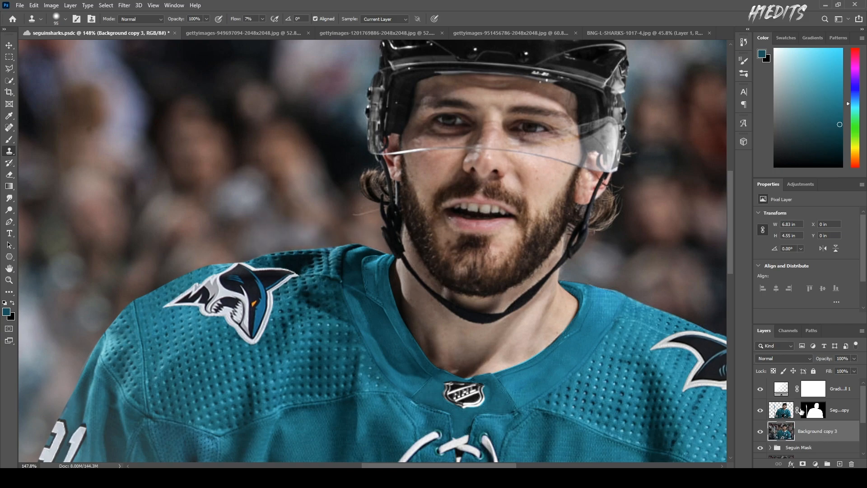
Step: Try cloning crowd over the old jersey on Background copy 3 with the masked player copy hidden, and compare with that copy shown
{"action": "scroll", "coordinate": [281, 188], "scroll_direction": "down", "scroll_amount": 4}
{"action": "left_click", "coordinate": [765, 411]}
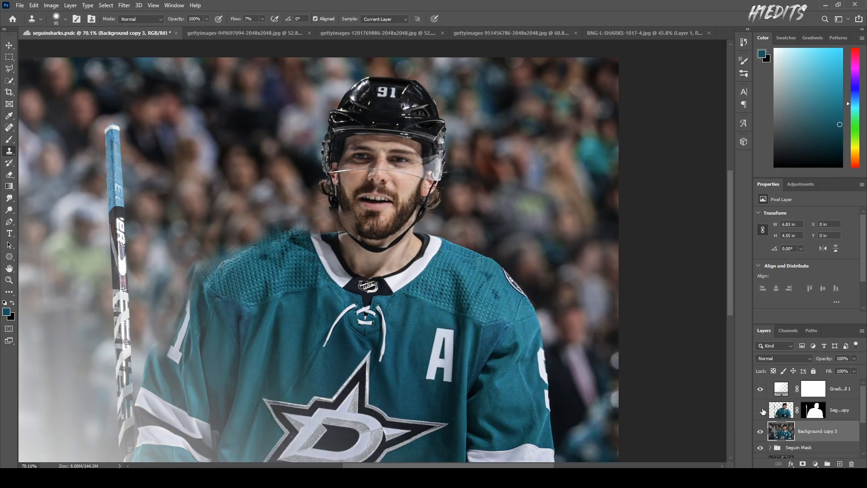
{"action": "scroll", "coordinate": [391, 298], "scroll_direction": "down", "scroll_amount": 2}
{"action": "left_click_drag", "start_coordinate": [540, 203], "coordinate": [566, 203]}
{"action": "left_click", "coordinate": [559, 169], "text": "alt"}
{"action": "mouse_move", "coordinate": [305, 312]}
{"action": "left_mouse_down"}
{"action": "mouse_move", "coordinate": [390, 277]}
{"action": "mouse_move", "coordinate": [344, 236]}
{"action": "left_mouse_up"}
{"action": "key", "text": "ctrl+z"}
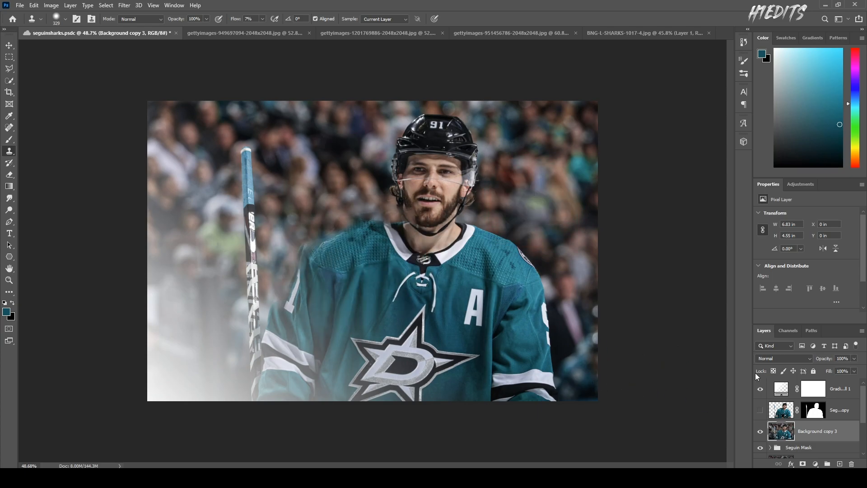
{"action": "left_click", "coordinate": [760, 411]}
{"action": "scroll", "coordinate": [436, 271], "scroll_direction": "up", "scroll_amount": 2}
{"action": "left_click", "coordinate": [761, 412]}
{"action": "left_click", "coordinate": [761, 413]}
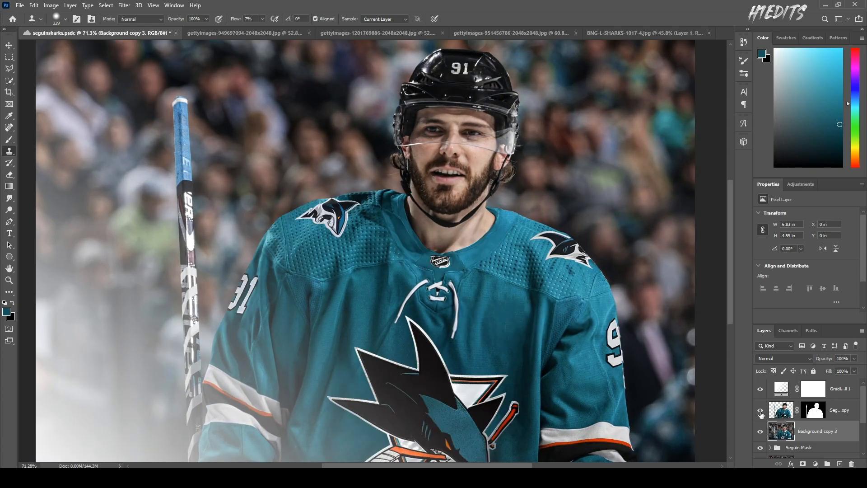
Step: Try cloning crowd texture on Background copy 3 beside the sleeve farther from the stick
{"action": "scroll", "coordinate": [454, 299], "scroll_direction": "down", "scroll_amount": 2}
{"action": "scroll", "coordinate": [614, 348], "scroll_direction": "up", "scroll_amount": 3}
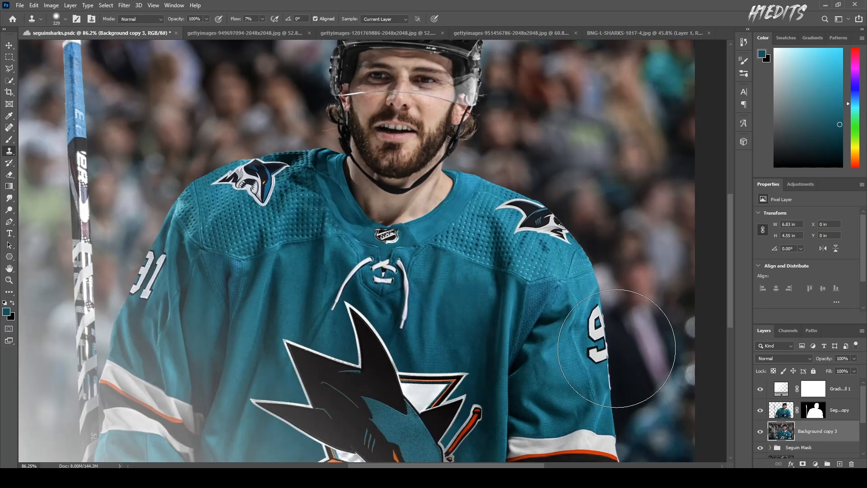
{"action": "left_click_drag", "start_coordinate": [652, 311], "coordinate": [635, 312]}
{"action": "left_click", "coordinate": [643, 286], "text": "alt"}
{"action": "mouse_move", "coordinate": [625, 346]}
{"action": "left_mouse_down"}
{"action": "mouse_move", "coordinate": [605, 368]}
{"action": "mouse_move", "coordinate": [610, 384]}
{"action": "mouse_move", "coordinate": [601, 287]}
{"action": "mouse_move", "coordinate": [592, 390]}
{"action": "mouse_move", "coordinate": [608, 283]}
{"action": "mouse_move", "coordinate": [590, 342]}
{"action": "mouse_move", "coordinate": [560, 329]}
{"action": "left_mouse_up"}
{"action": "key", "text": "ctrl+z"}
{"action": "key", "text": "ctrl+z"}
{"action": "key", "text": "ctrl+z"}
Step: Clone crowd texture on Background copy 3 beside the shoulder farther from the stick and into the image's lower-right corner
{"action": "left_click", "coordinate": [600, 163], "text": "alt"}
{"action": "left_click", "coordinate": [591, 166], "text": "alt"}
{"action": "mouse_move", "coordinate": [579, 240]}
{"action": "left_mouse_down"}
{"action": "mouse_move", "coordinate": [589, 273]}
{"action": "mouse_move", "coordinate": [531, 201]}
{"action": "mouse_move", "coordinate": [523, 212]}
{"action": "mouse_move", "coordinate": [556, 227]}
{"action": "left_mouse_up"}
{"action": "scroll", "coordinate": [493, 240], "scroll_direction": "down", "scroll_amount": 6}
{"action": "scroll", "coordinate": [590, 382], "scroll_direction": "up", "scroll_amount": 3}
{"action": "left_click", "coordinate": [618, 200], "text": "alt"}
{"action": "mouse_move", "coordinate": [622, 434]}
{"action": "left_mouse_down"}
{"action": "mouse_move", "coordinate": [626, 444]}
{"action": "mouse_move", "coordinate": [610, 428]}
{"action": "mouse_move", "coordinate": [621, 441]}
{"action": "mouse_move", "coordinate": [670, 408]}
{"action": "left_mouse_up"}
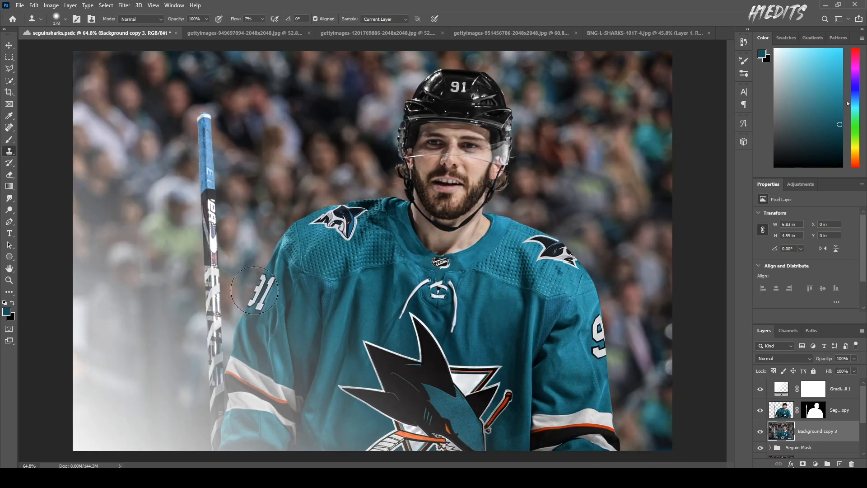
{"action": "scroll", "coordinate": [225, 323], "scroll_direction": "down", "scroll_amount": 2}
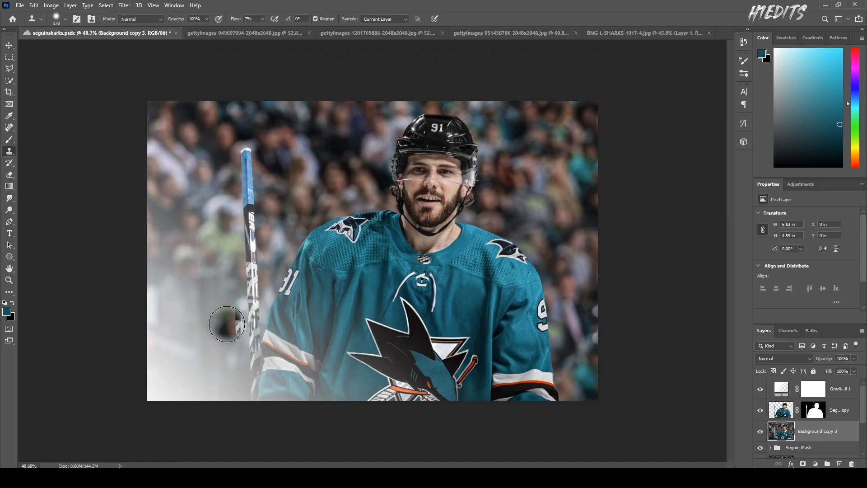
{"action": "scroll", "coordinate": [227, 324], "scroll_direction": "up", "scroll_amount": 1}
{"action": "key", "text": "v"}
{"action": "scroll", "coordinate": [429, 303], "scroll_direction": "up", "scroll_amount": 1}
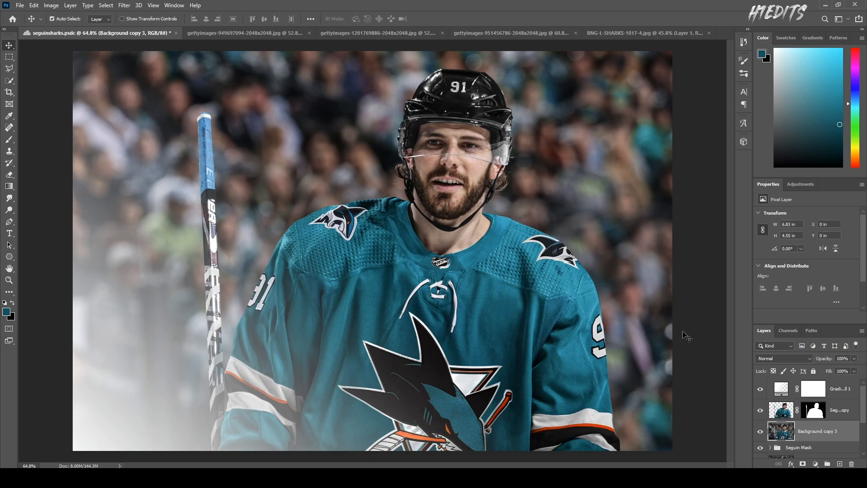
Step: Add a Color Lookup adjustment above the gradient fill using the Fuji REALA 500D Kodak 2393 LUT and the Color blend mode
{"action": "left_click", "coordinate": [844, 388]}
{"action": "left_click", "coordinate": [815, 464]}
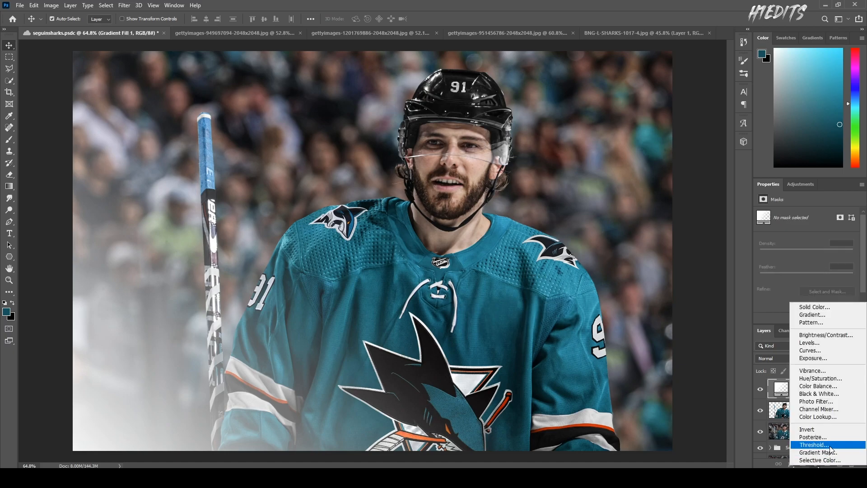
{"action": "left_click", "coordinate": [818, 417]}
{"action": "left_click", "coordinate": [807, 215]}
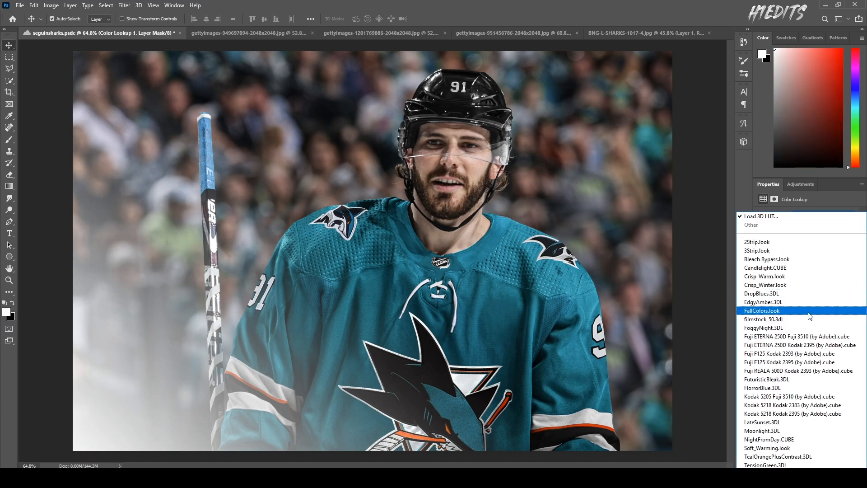
{"action": "left_click", "coordinate": [798, 371]}
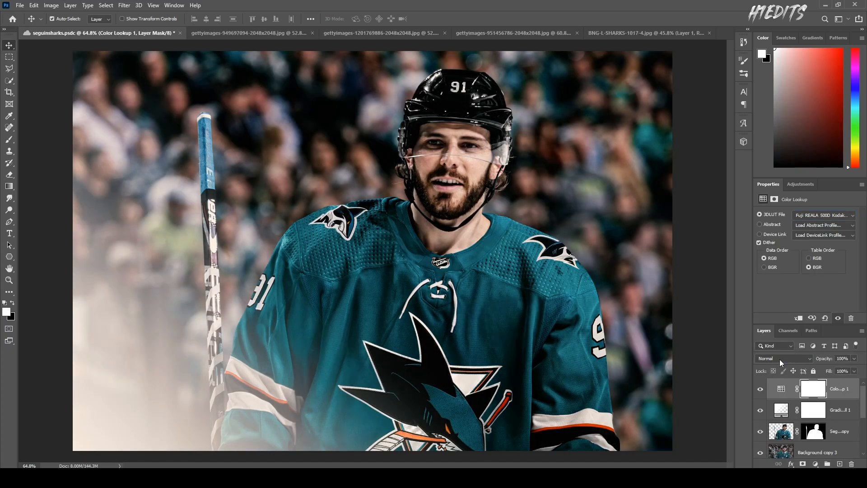
{"action": "left_click", "coordinate": [779, 359]}
{"action": "left_click", "coordinate": [778, 455]}
Step: Try the Kodak 5218 Kodak 2395, FoggyNight and FuturisticBleak 3D LUTs on the Color Lookup adjustment
{"action": "left_click", "coordinate": [829, 217]}
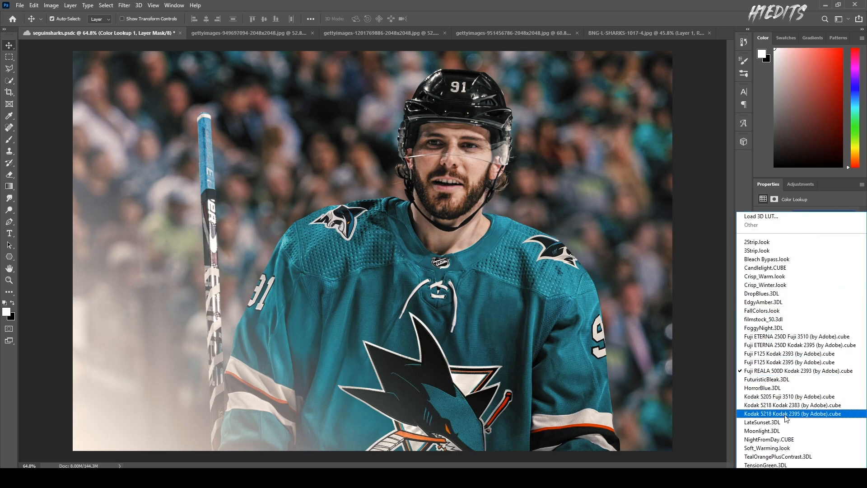
{"action": "left_click", "coordinate": [786, 414]}
{"action": "left_click", "coordinate": [815, 216]}
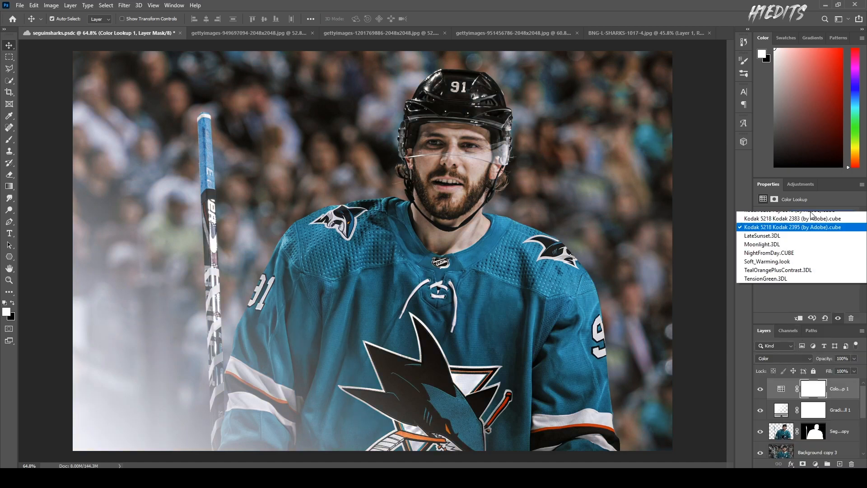
{"action": "left_click", "coordinate": [780, 328]}
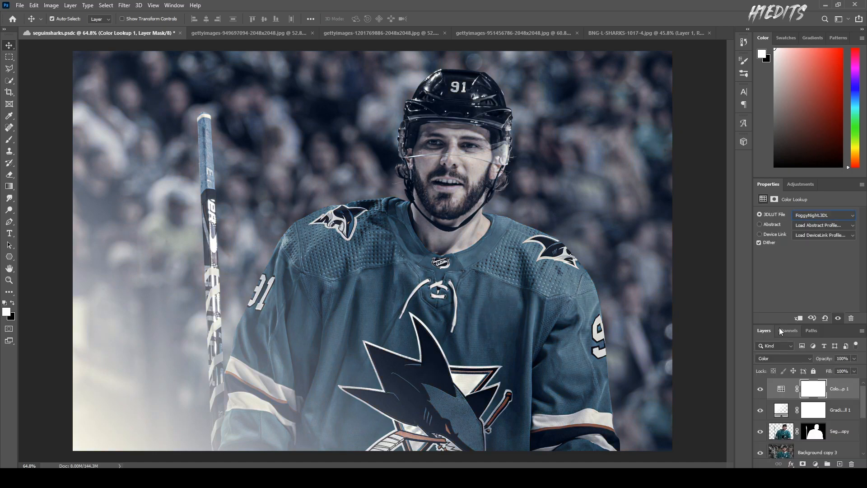
{"action": "left_click", "coordinate": [811, 215]}
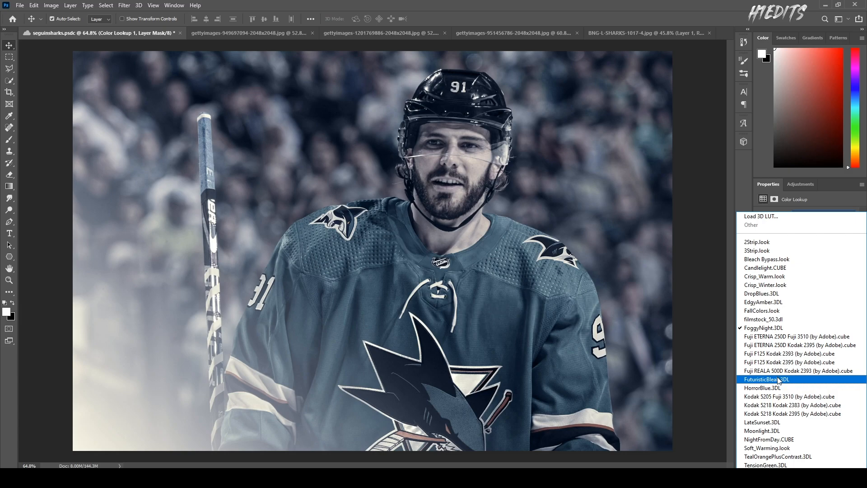
{"action": "left_click", "coordinate": [778, 379]}
Step: Set the Color Lookup adjustment's opacity to 25% and compare the image with and without it
{"action": "left_click", "coordinate": [847, 359]}
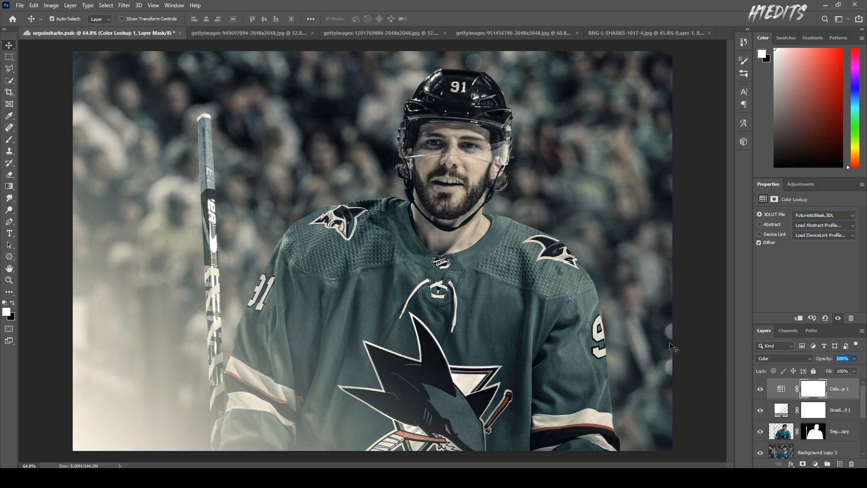
{"action": "key", "text": "Return"}
{"action": "left_click", "coordinate": [763, 394]}
{"action": "left_click", "coordinate": [762, 394]}
{"action": "left_click", "coordinate": [763, 394]}
{"action": "left_click", "coordinate": [763, 394]}
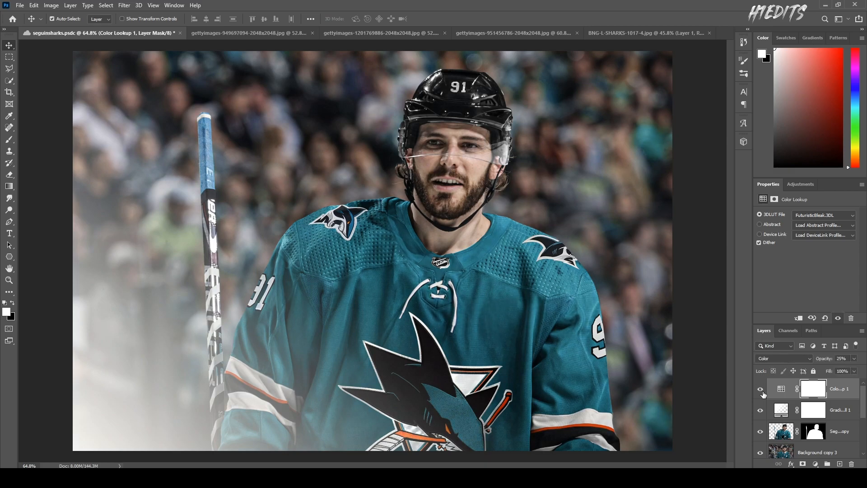
{"action": "scroll", "coordinate": [380, 299], "scroll_direction": "down", "scroll_amount": 2}
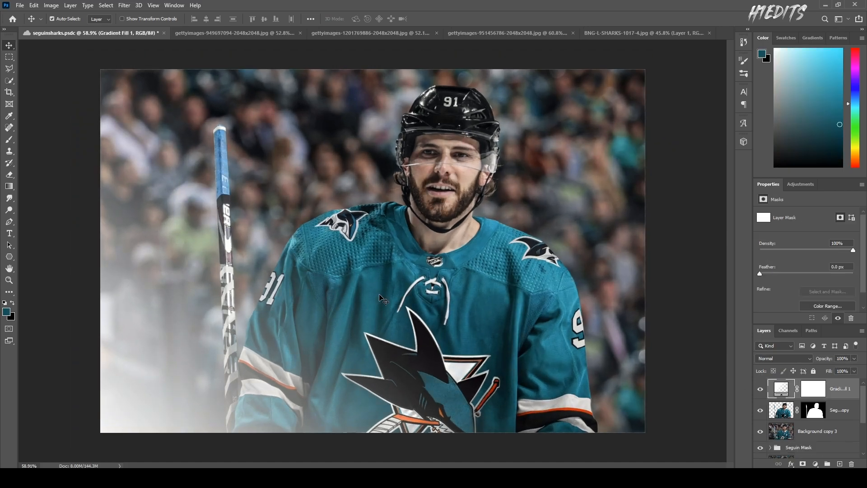
{"action": "scroll", "coordinate": [391, 296], "scroll_direction": "up", "scroll_amount": 2}
{"action": "scroll", "coordinate": [391, 296], "scroll_direction": "down", "scroll_amount": 2}
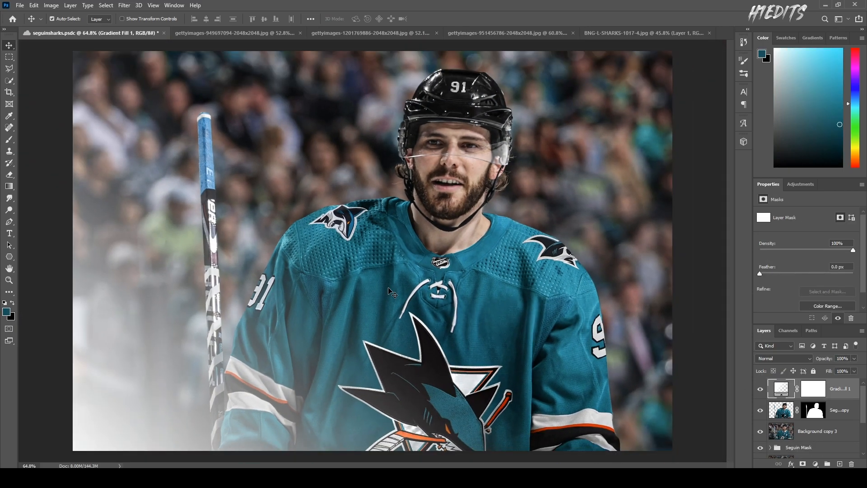